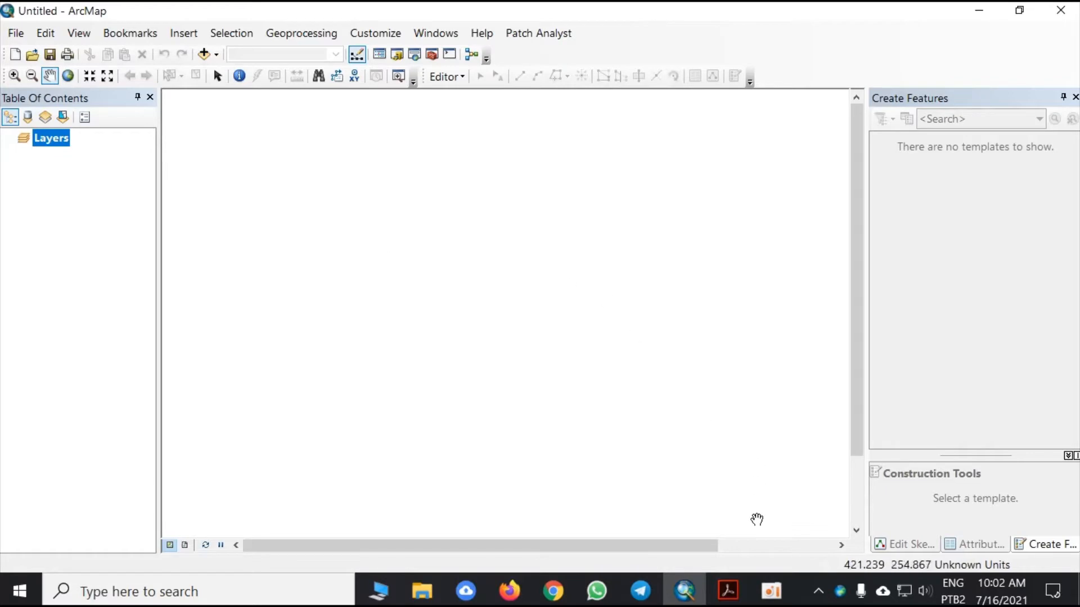
- Switch to the PDF article in Acrobat and examine the EQIBio expression combining area, shape and distance indices
{"action": "left_click", "coordinate": [729, 593]}
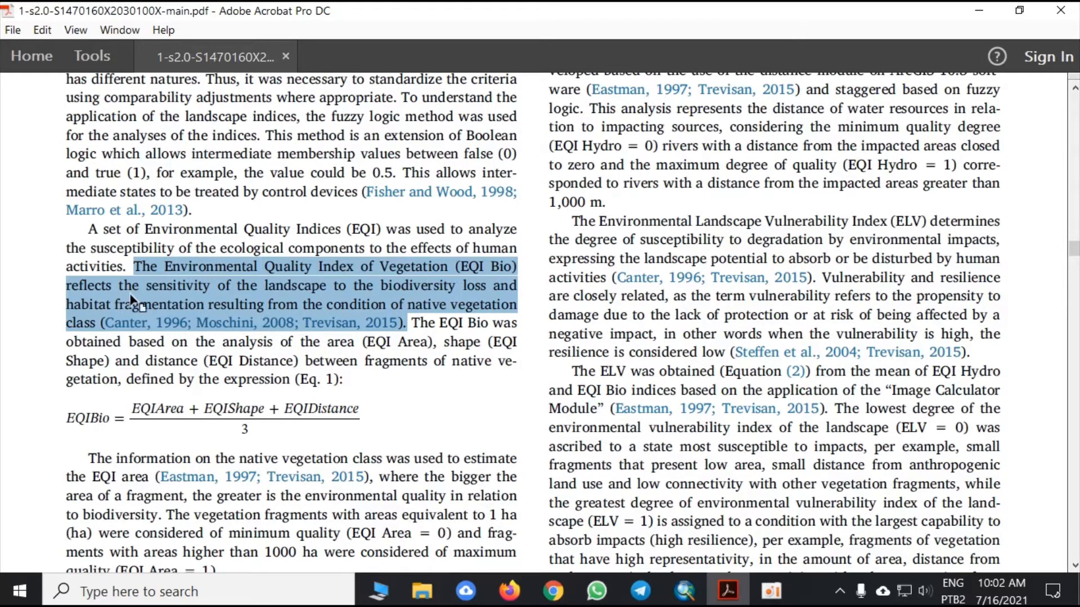
{"action": "scroll", "coordinate": [136, 306], "scroll_direction": "down", "scroll_amount": 1}
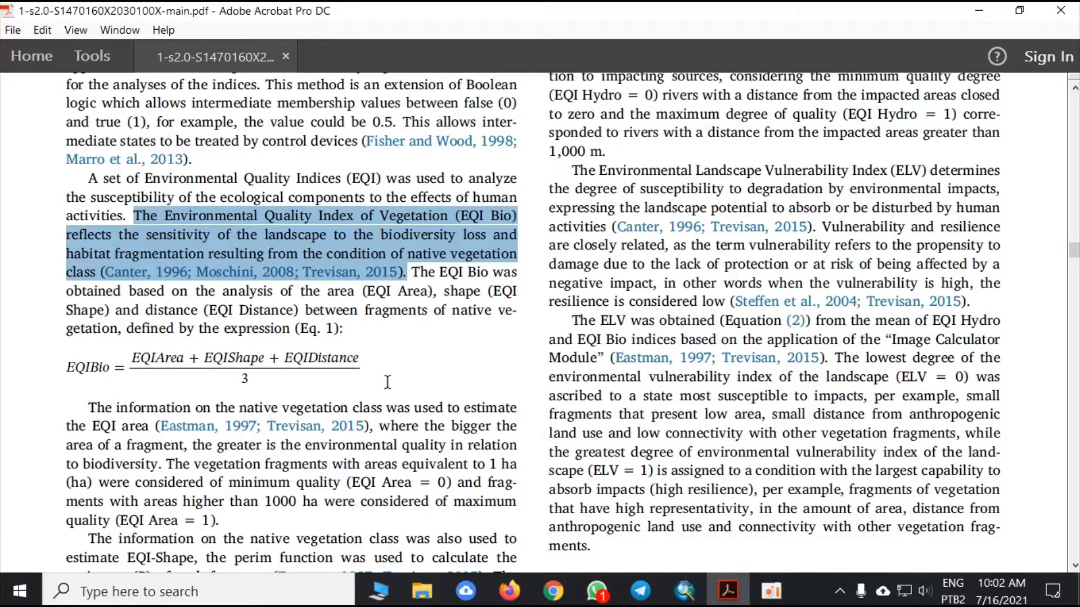
{"action": "left_click_drag", "start_coordinate": [132, 358], "coordinate": [366, 357]}
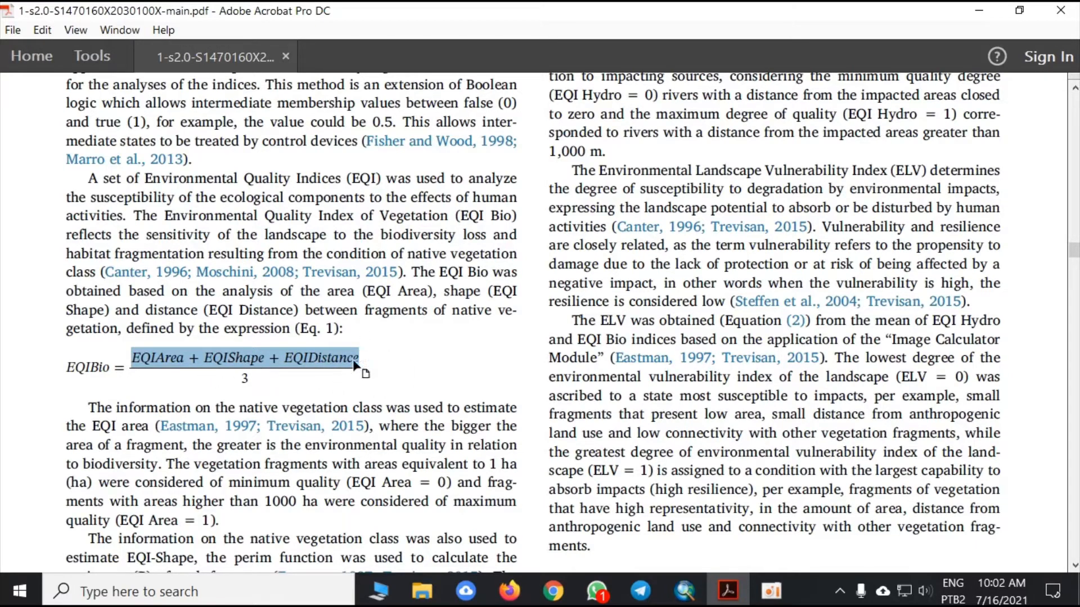
{"action": "left_click", "coordinate": [378, 360]}
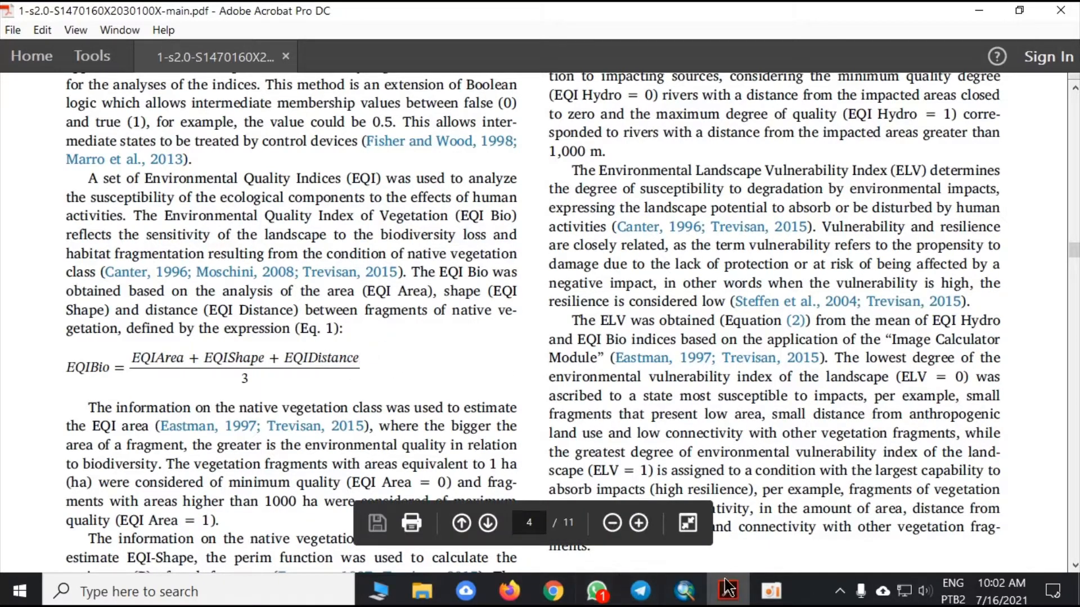
- Switch to ArcMap and add the usos_2018.shp shapefile from the Usos - 2018 folder on the Desktop
{"action": "left_click", "coordinate": [684, 590]}
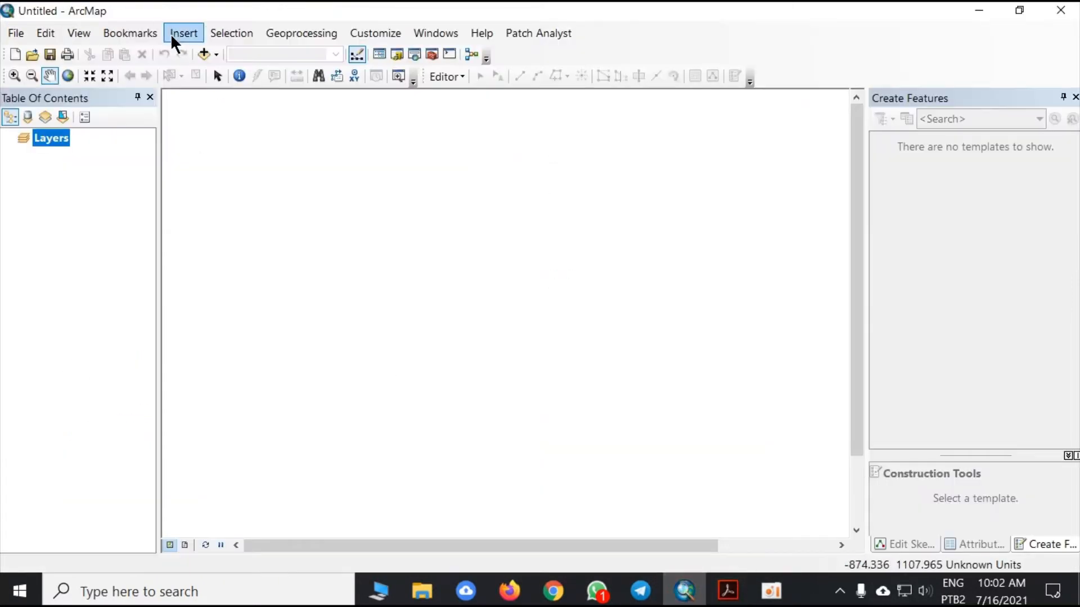
{"action": "left_click", "coordinate": [198, 52]}
{"action": "left_click", "coordinate": [501, 174]}
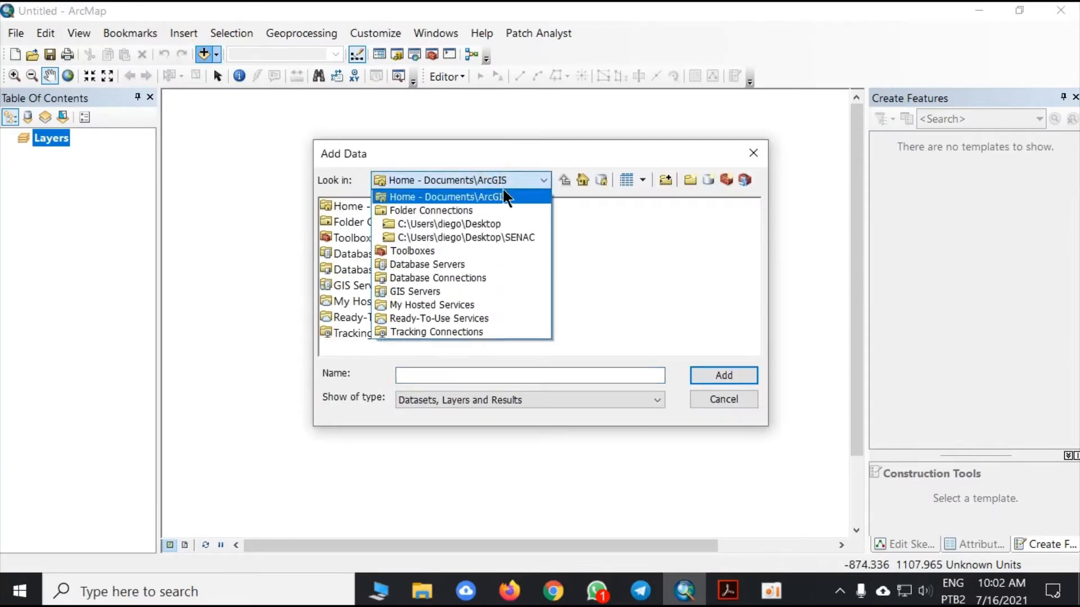
{"action": "left_click", "coordinate": [487, 222]}
{"action": "double_click", "coordinate": [366, 220]}
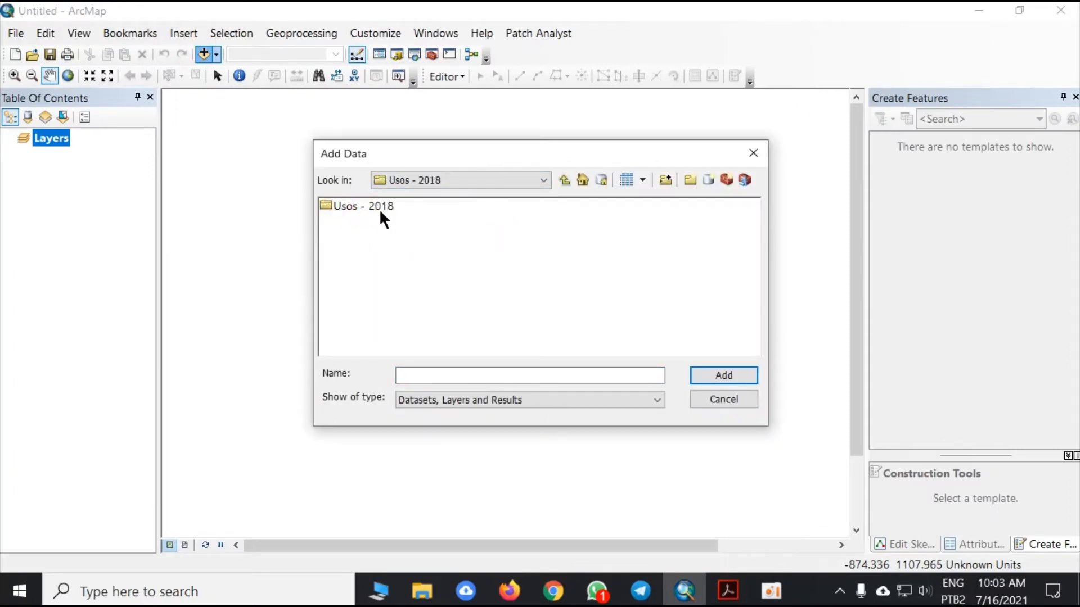
{"action": "double_click", "coordinate": [378, 206]}
{"action": "left_click", "coordinate": [373, 222]}
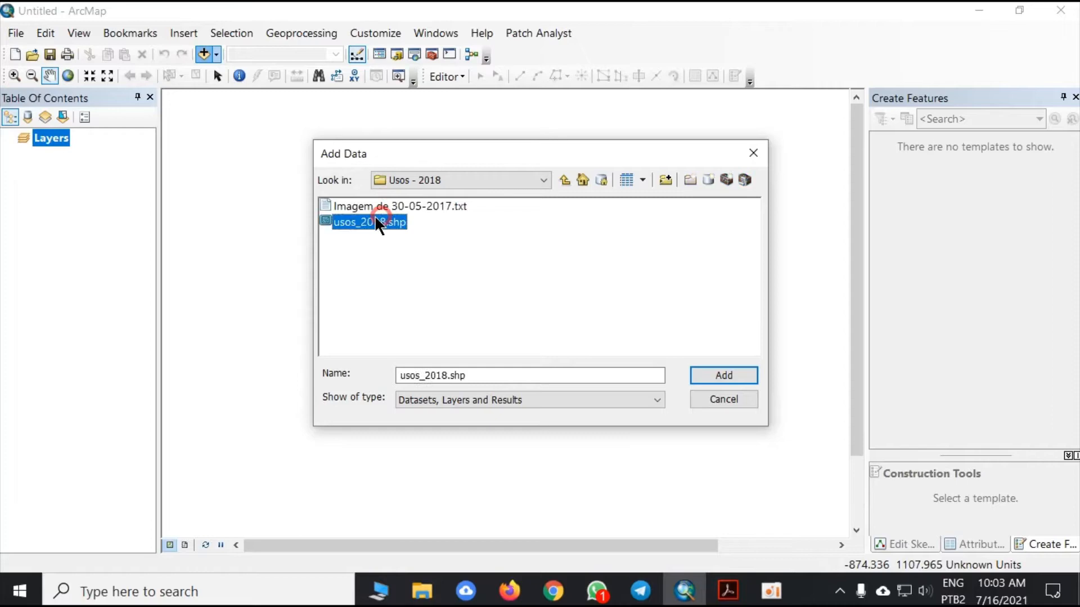
{"action": "left_click", "coordinate": [715, 372]}
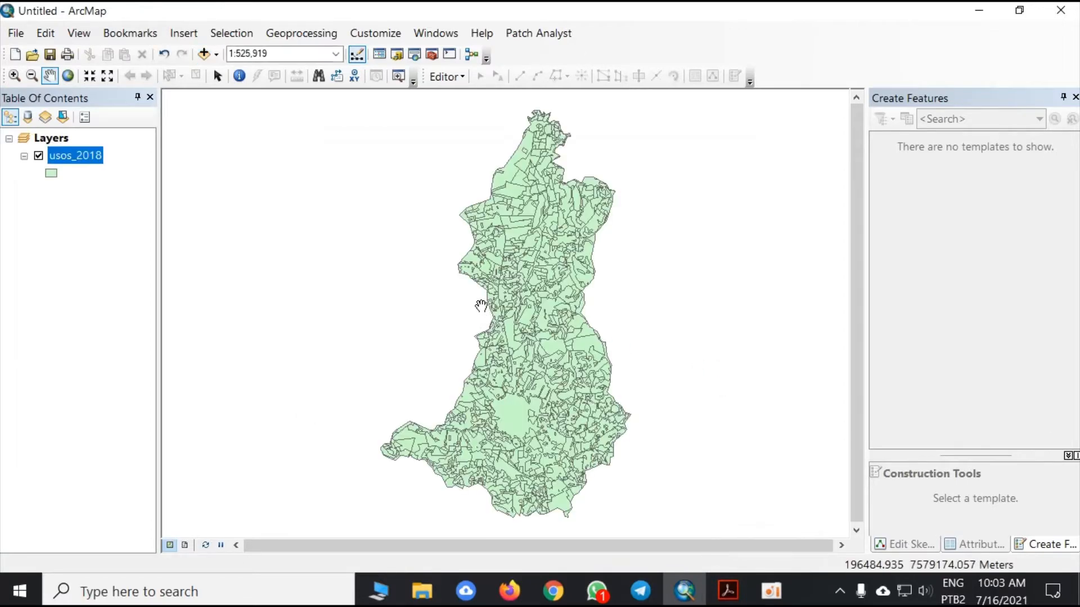
{"action": "left_click_drag", "start_coordinate": [534, 312], "coordinate": [529, 312]}
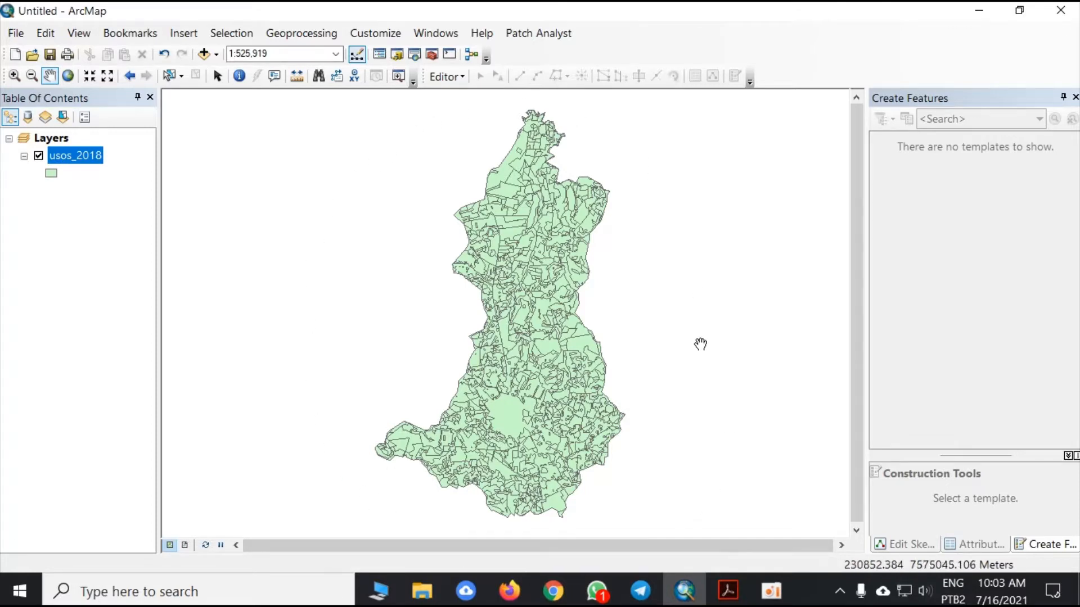
{"action": "right_click", "coordinate": [85, 155]}
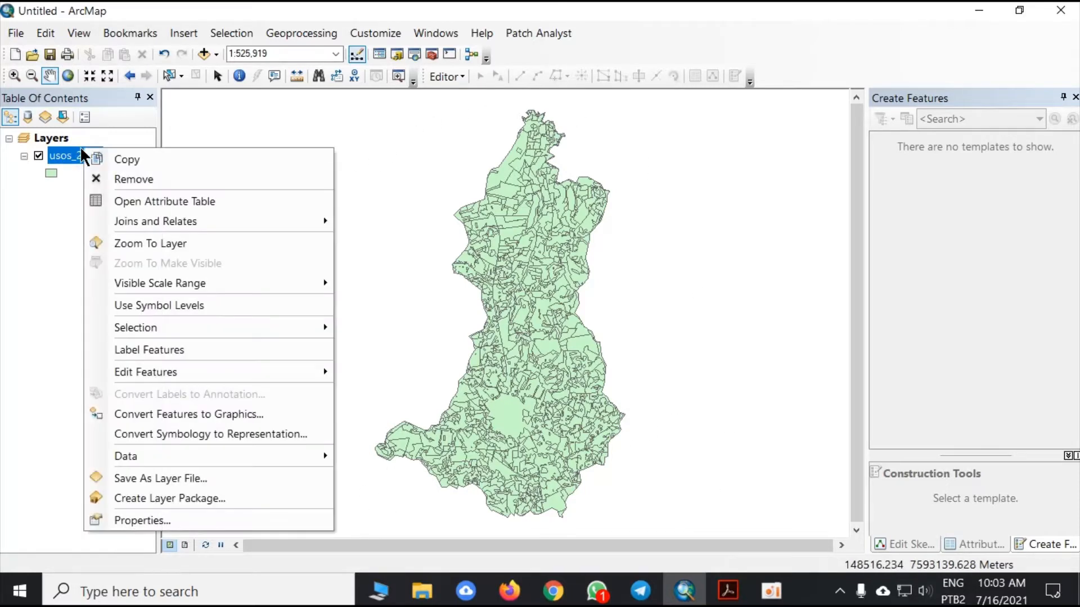
{"action": "left_click", "coordinate": [149, 514]}
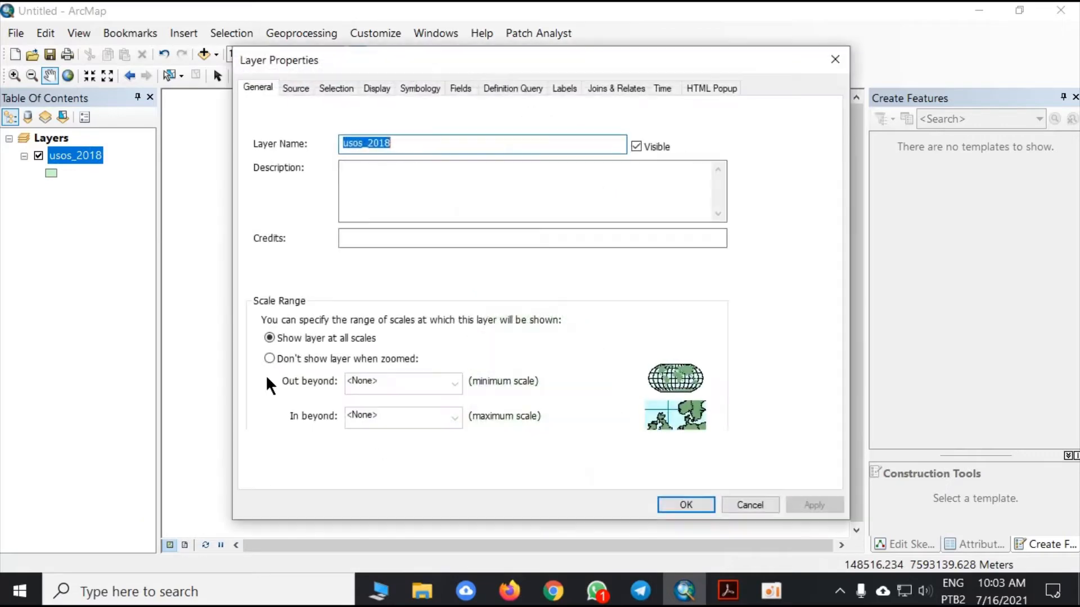
{"action": "left_click", "coordinate": [833, 60]}
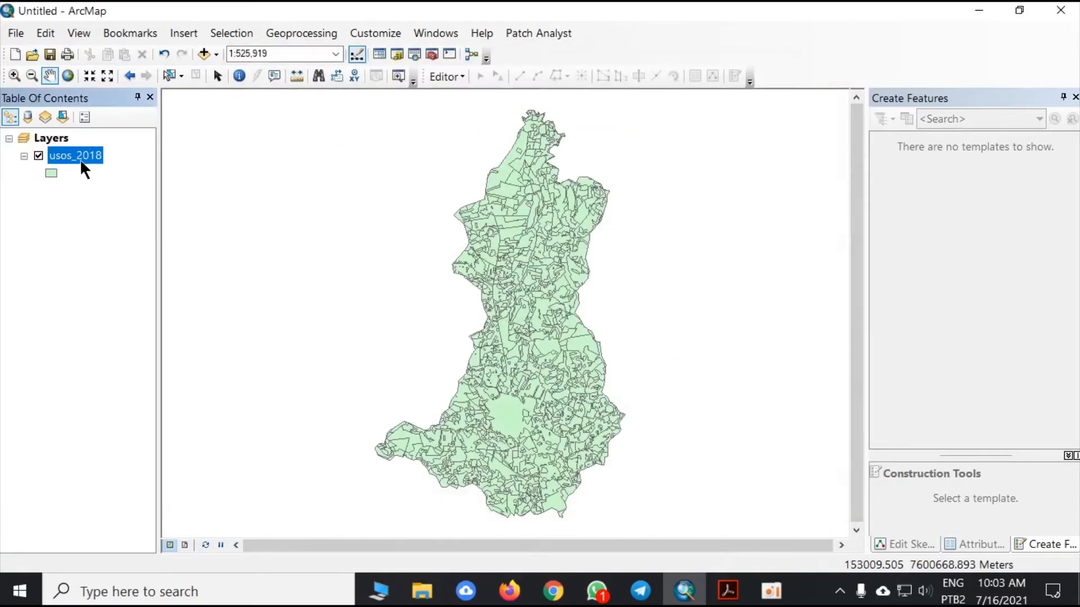
{"action": "right_click", "coordinate": [84, 155]}
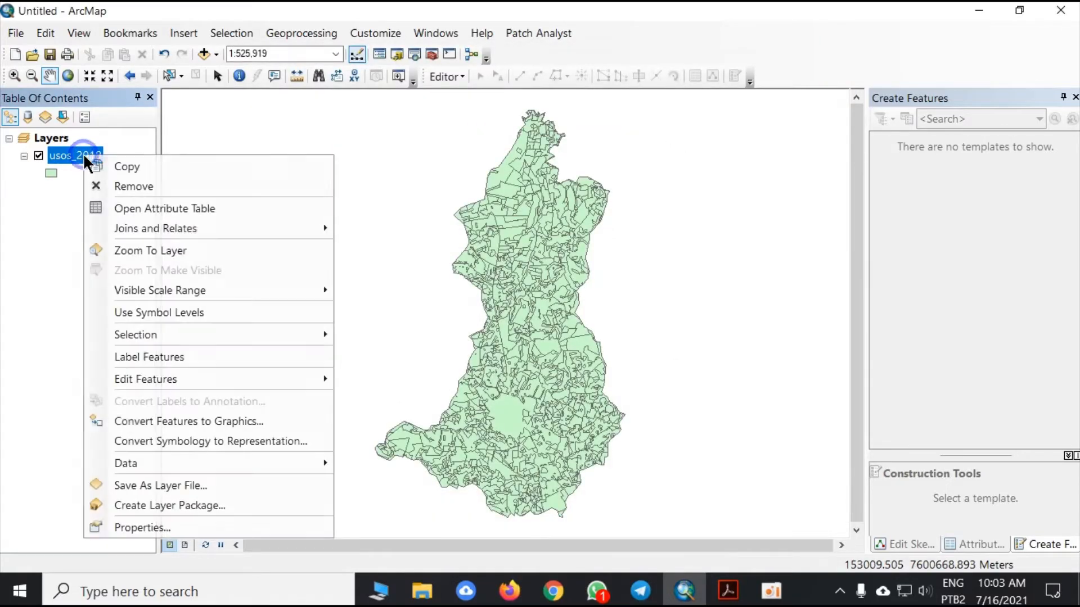
{"action": "left_click", "coordinate": [592, 344]}
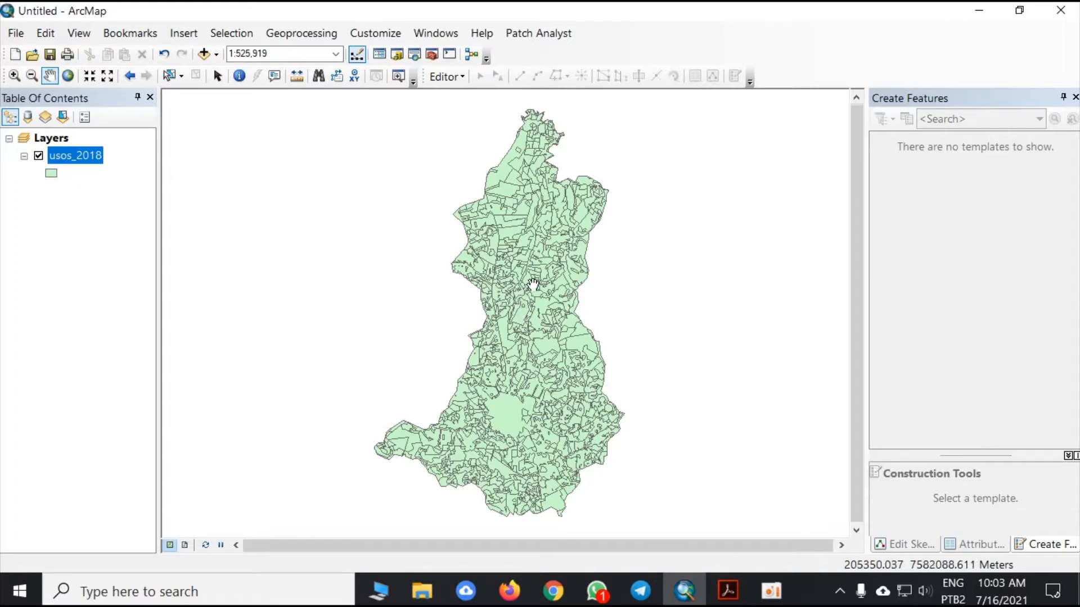
{"action": "left_click_drag", "start_coordinate": [533, 277], "coordinate": [508, 273]}
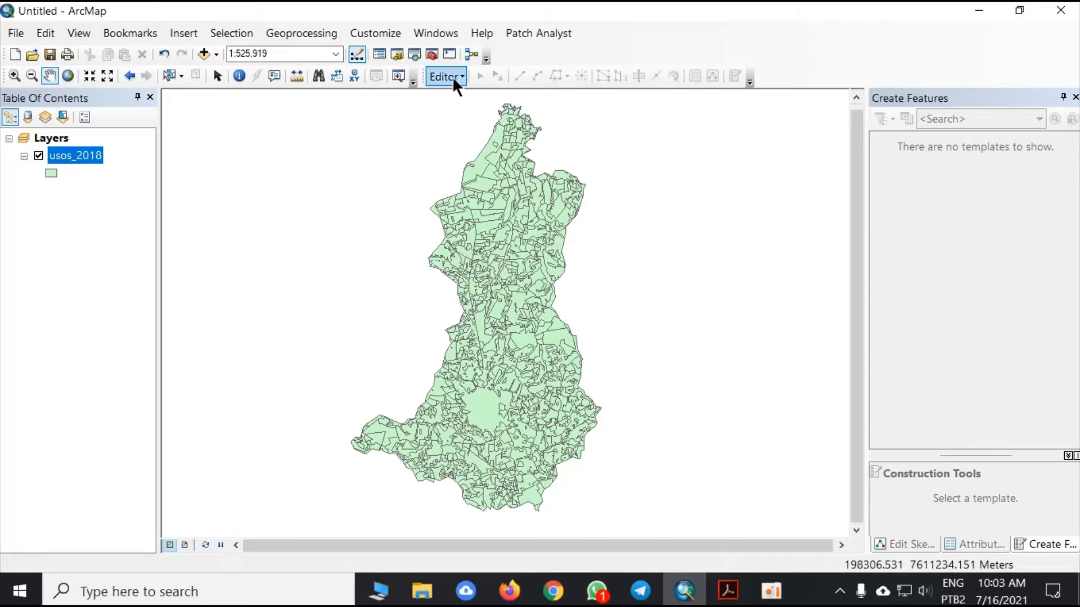
- Open the attribute table of the usos_2018 layer, sort it by the USO field and find where the Vegetação records start
{"action": "right_click", "coordinate": [77, 152]}
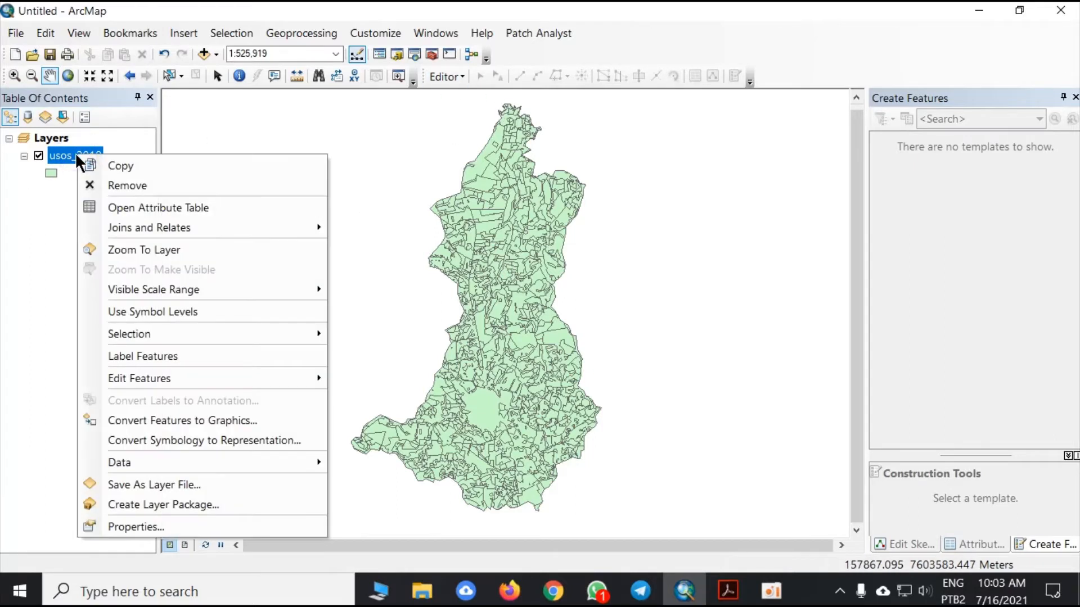
{"action": "left_click", "coordinate": [176, 203]}
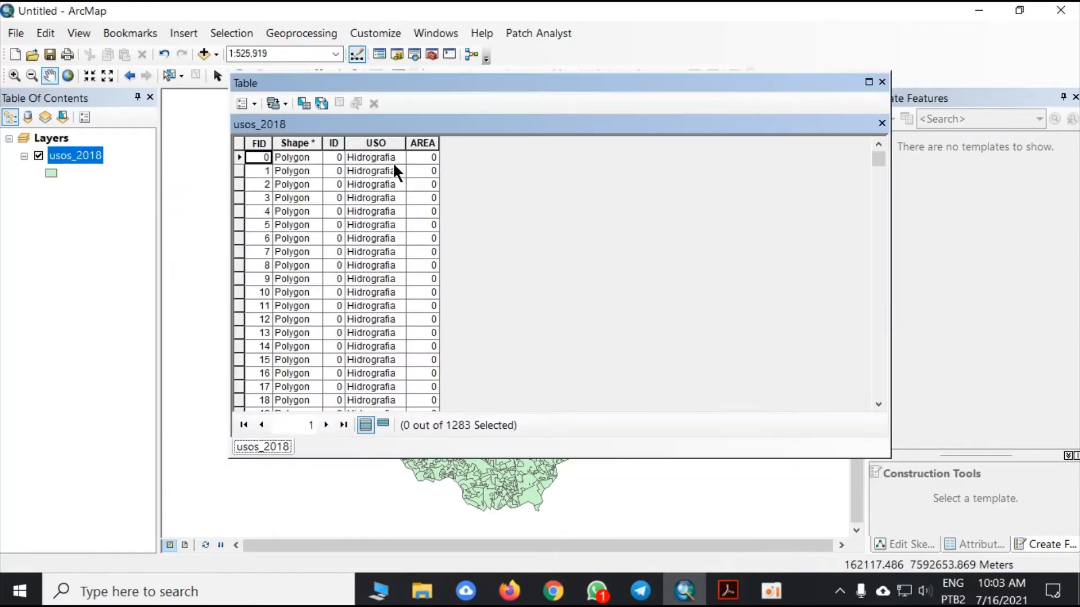
{"action": "scroll", "coordinate": [388, 186], "scroll_direction": "down", "scroll_amount": 20}
{"action": "left_click_drag", "start_coordinate": [876, 174], "coordinate": [878, 376]}
{"action": "double_click", "coordinate": [364, 142]}
{"action": "scroll", "coordinate": [833, 167], "scroll_direction": "up", "scroll_amount": 20}
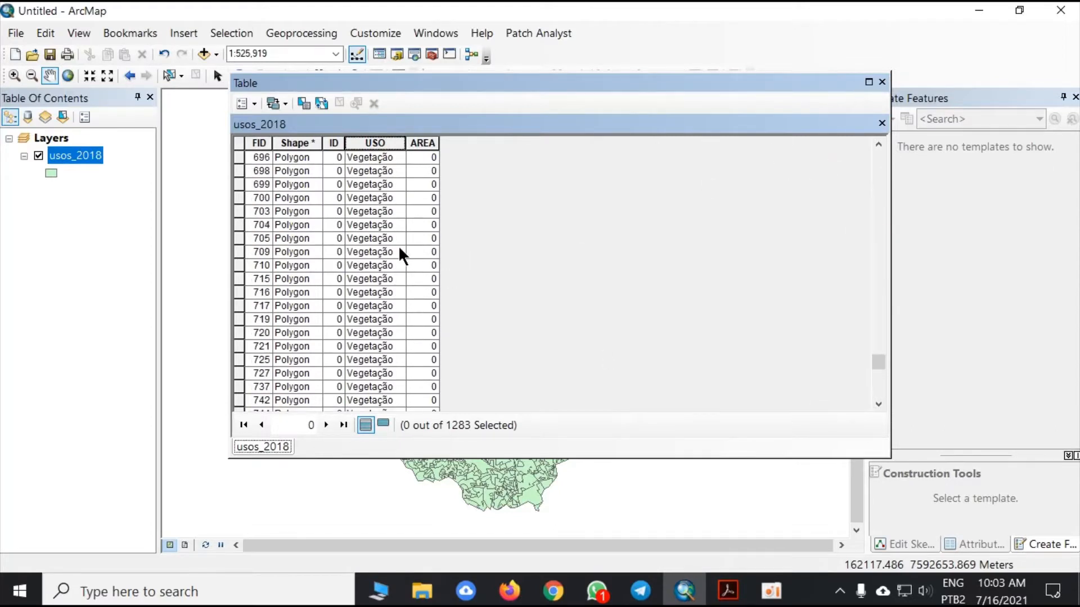
{"action": "left_click_drag", "start_coordinate": [875, 347], "coordinate": [886, 313]}
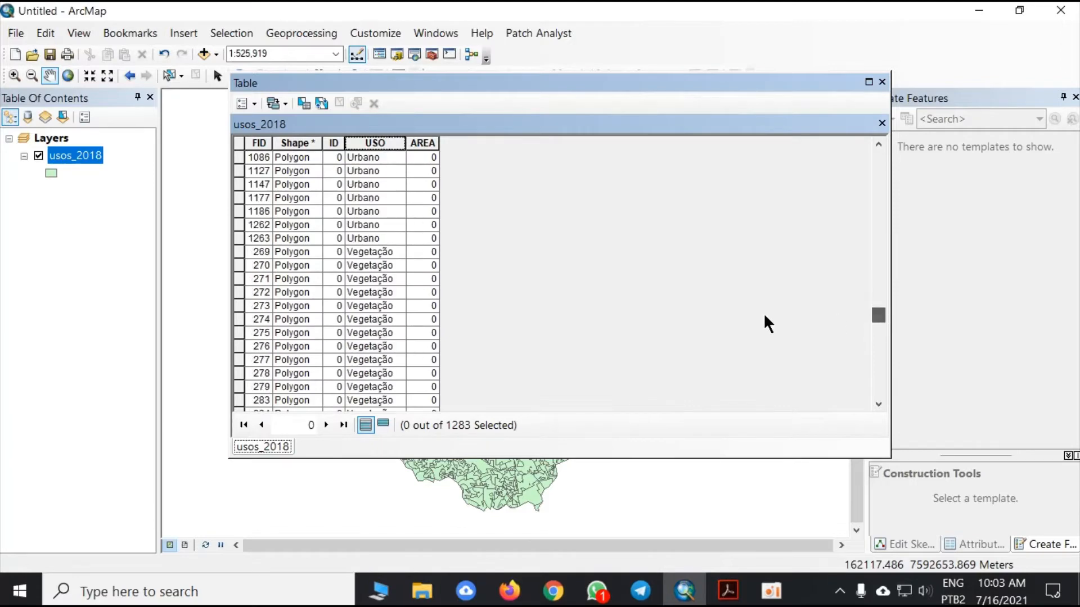
{"action": "left_click_drag", "start_coordinate": [764, 313], "coordinate": [697, 324]}
{"action": "scroll", "coordinate": [528, 289], "scroll_direction": "up", "scroll_amount": 20}
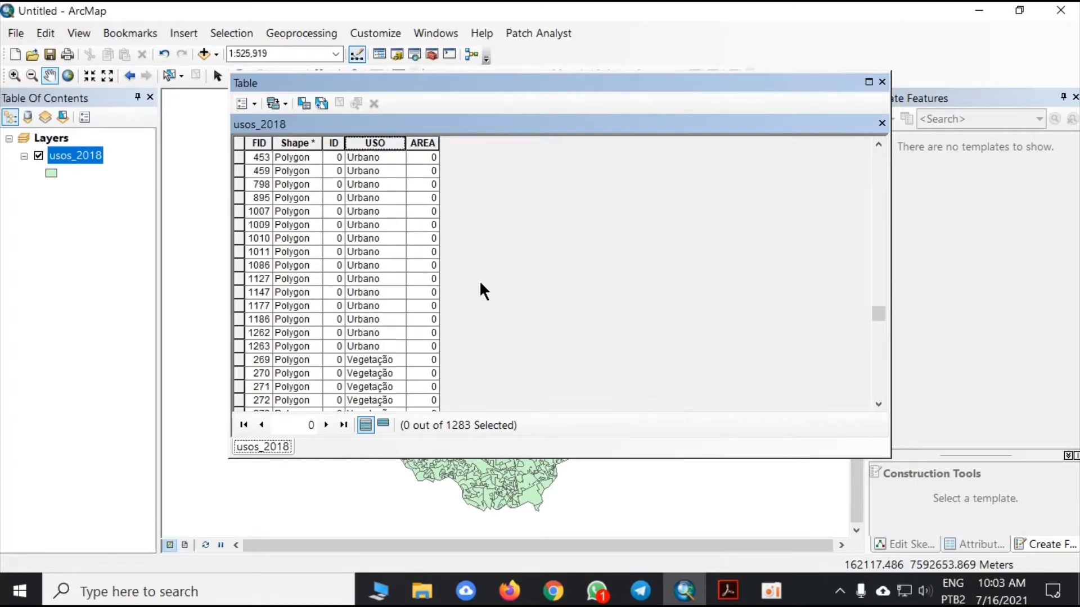
- Select all Vegetação records manually as one continuous block of rows in the sorted table
{"action": "scroll", "coordinate": [481, 284], "scroll_direction": "down", "scroll_amount": 3}
{"action": "left_click", "coordinate": [240, 252]}
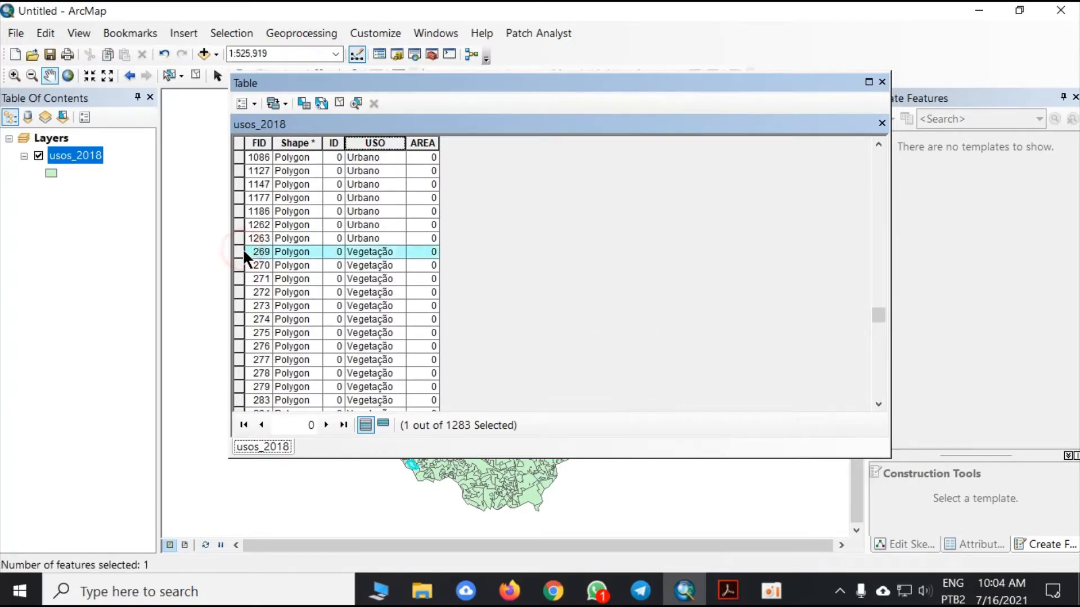
{"action": "key", "text": "Down"}
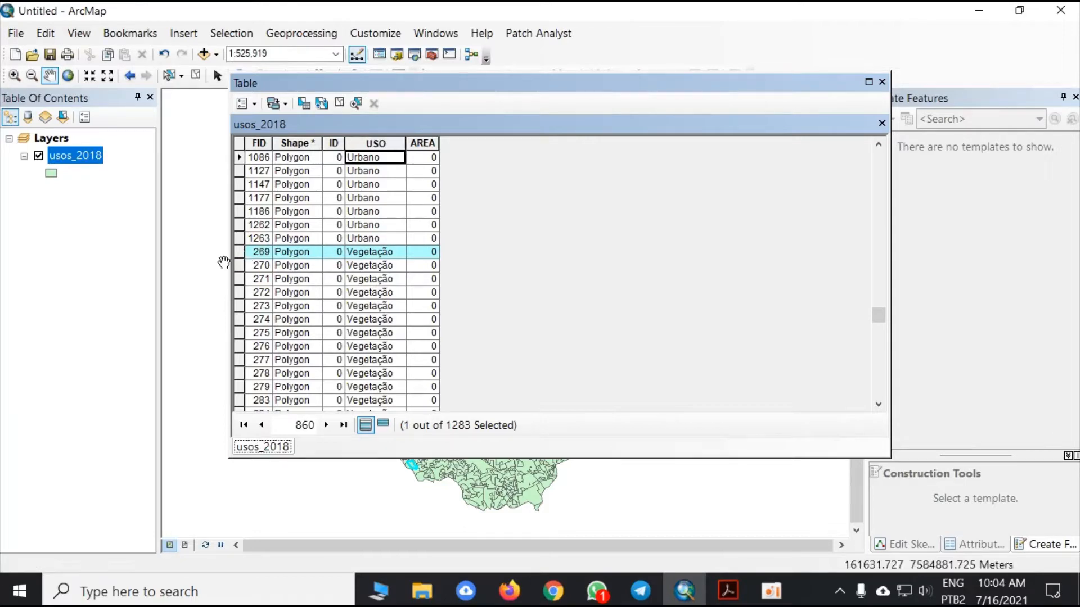
{"action": "left_click_drag", "start_coordinate": [241, 252], "coordinate": [261, 484]}
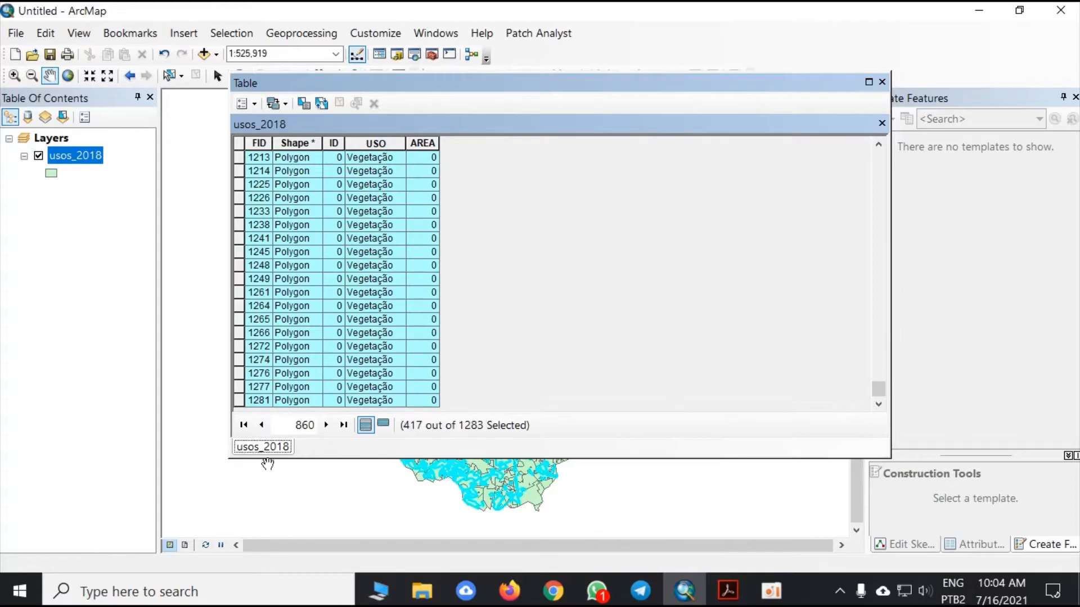
- Create a new selection by attributes with the expression "USO" = 'Vegetação', and close the query dialog and the attribute table
{"action": "left_click", "coordinate": [278, 104]}
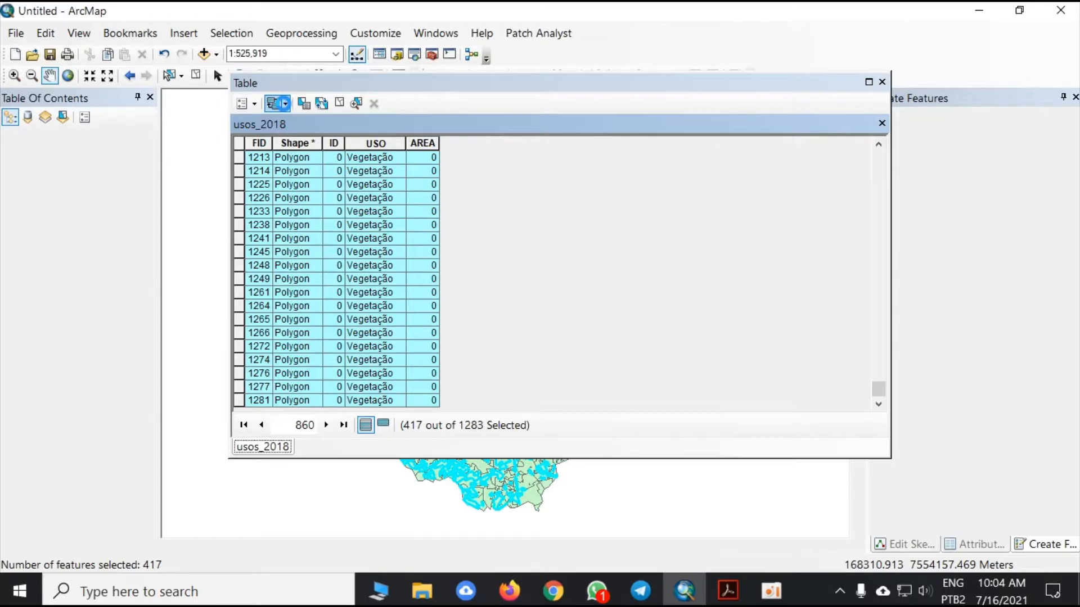
{"action": "left_click", "coordinate": [255, 101]}
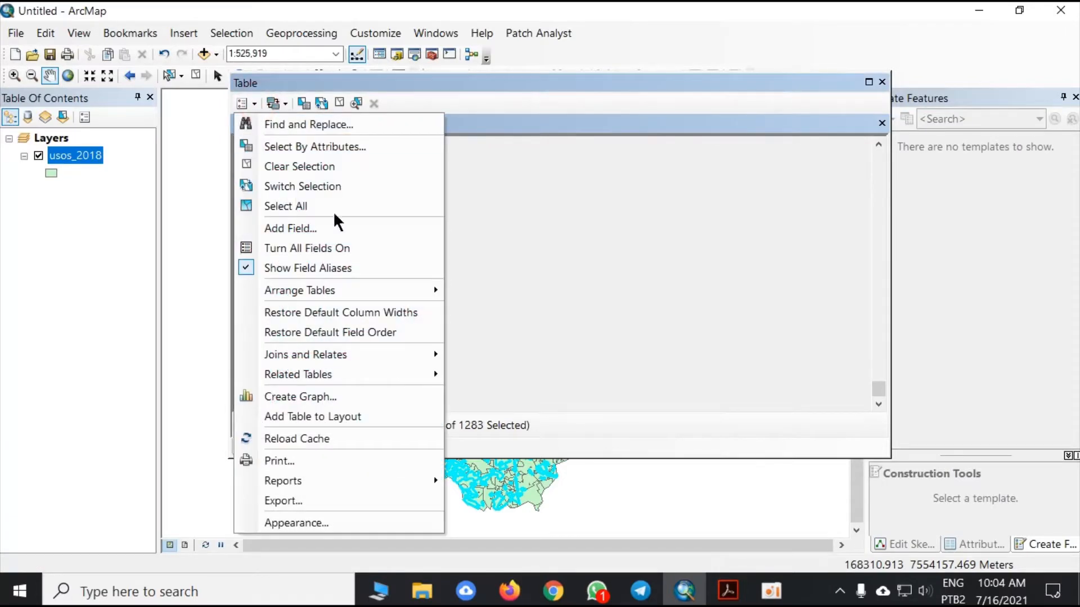
{"action": "left_click", "coordinate": [353, 145]}
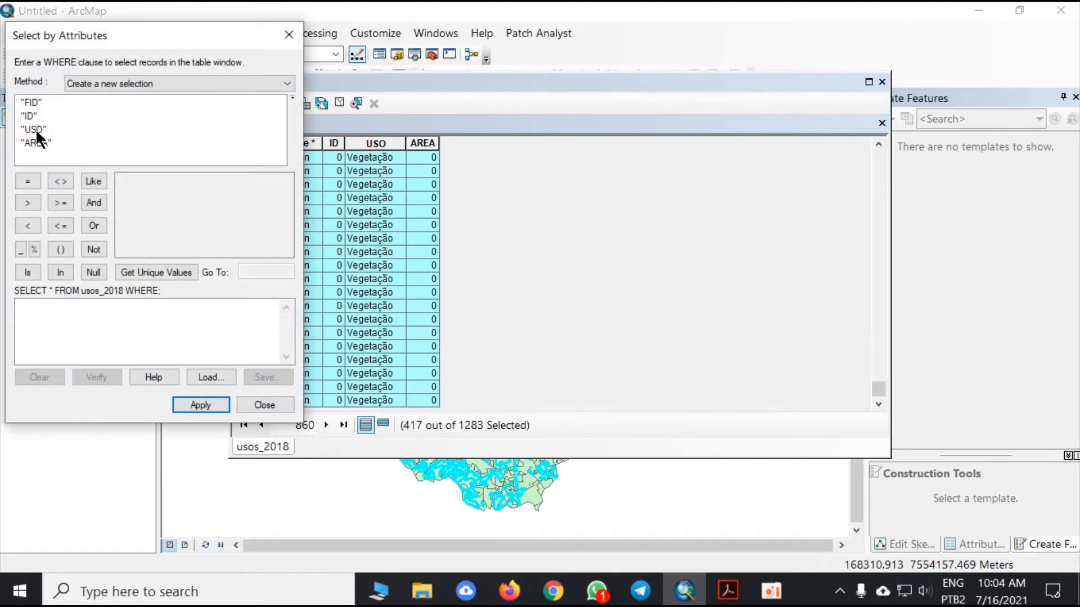
{"action": "double_click", "coordinate": [35, 127]}
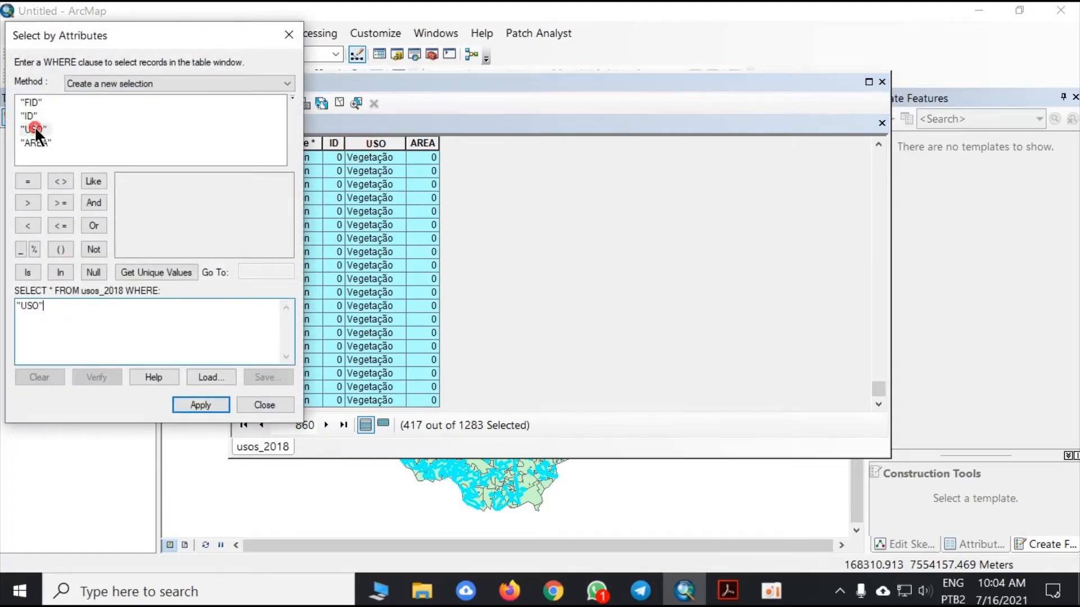
{"action": "left_click", "coordinate": [28, 181]}
{"action": "left_click", "coordinate": [156, 272]}
{"action": "scroll", "coordinate": [179, 220], "scroll_direction": "down", "scroll_amount": 1}
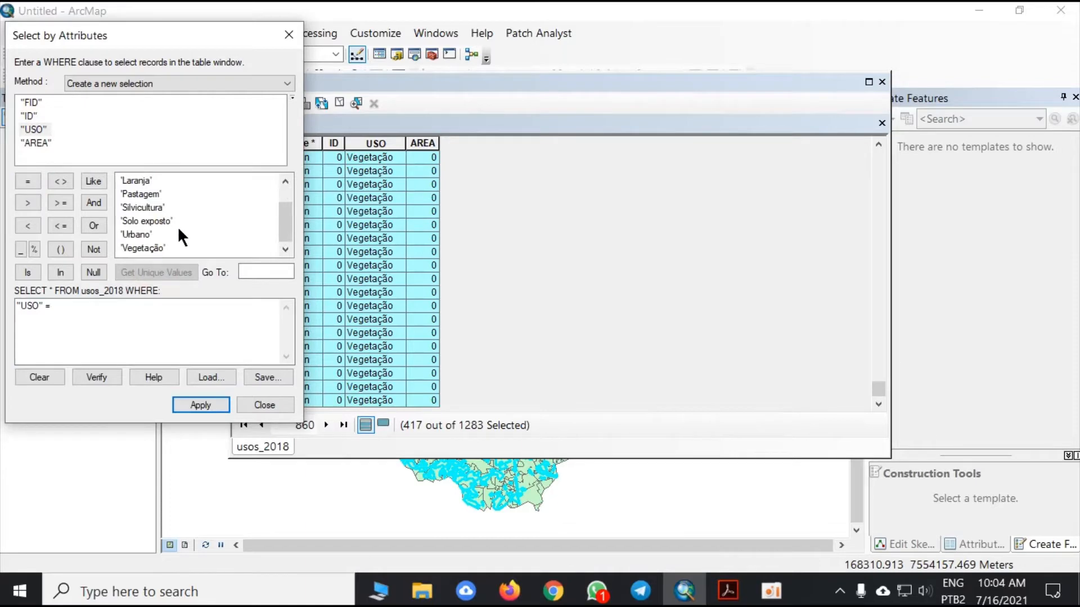
{"action": "double_click", "coordinate": [147, 248]}
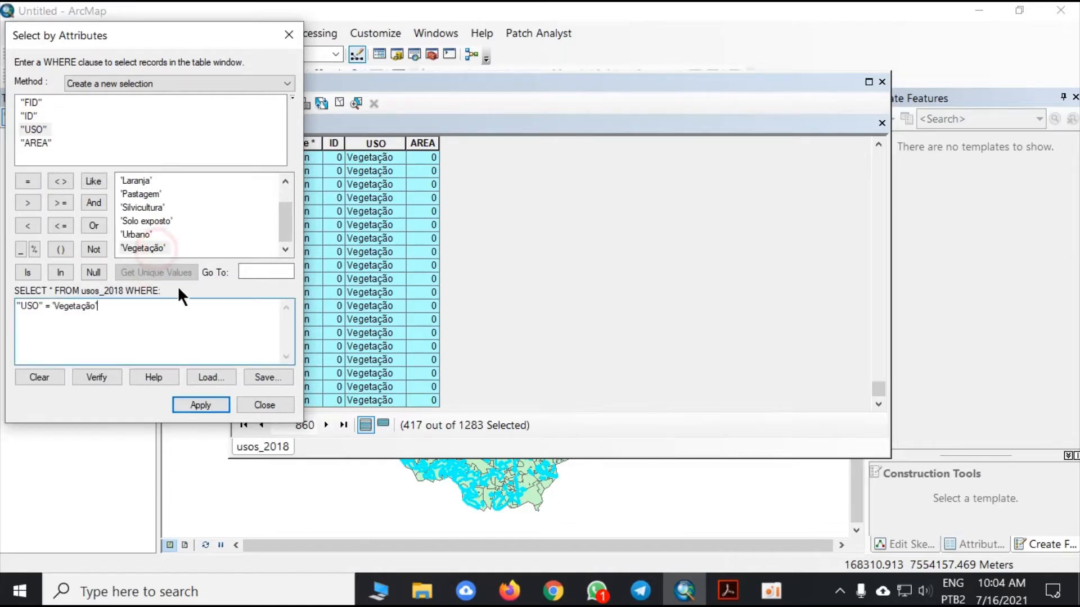
{"action": "left_click", "coordinate": [213, 401]}
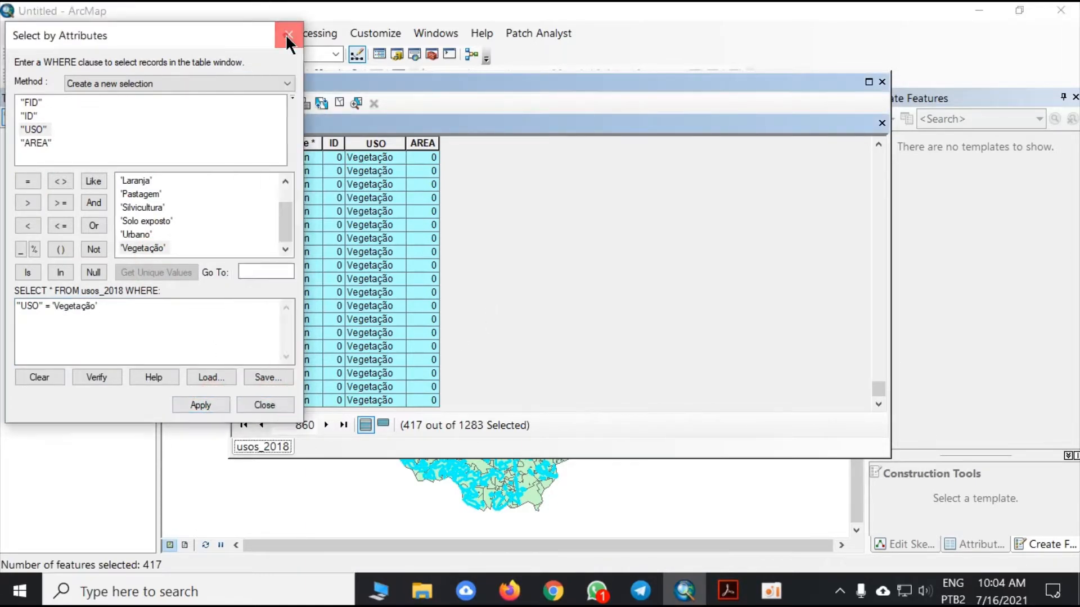
{"action": "left_click", "coordinate": [288, 37]}
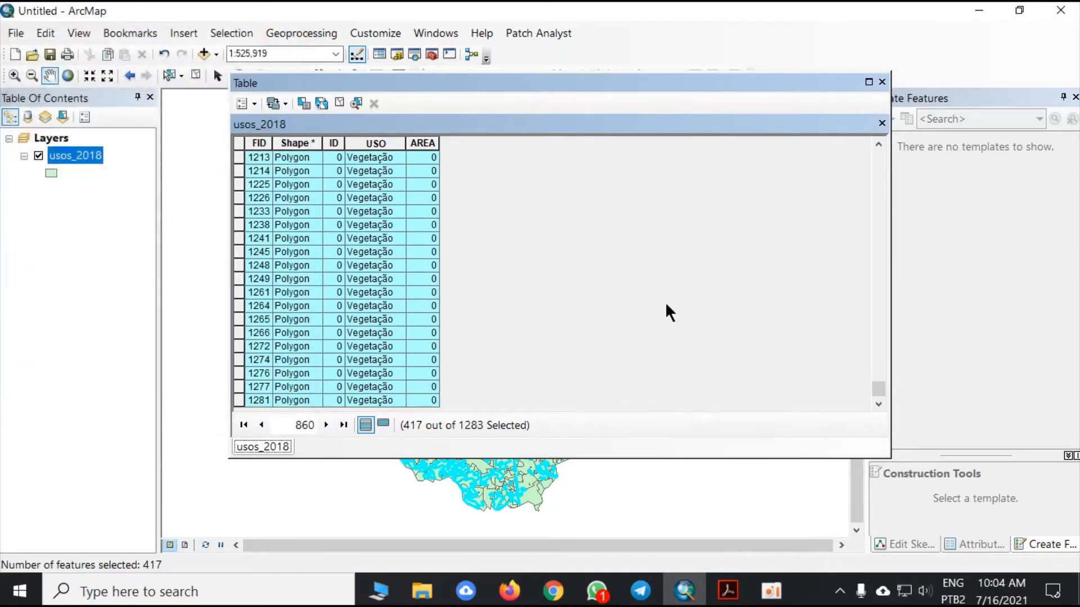
{"action": "left_click", "coordinate": [881, 83]}
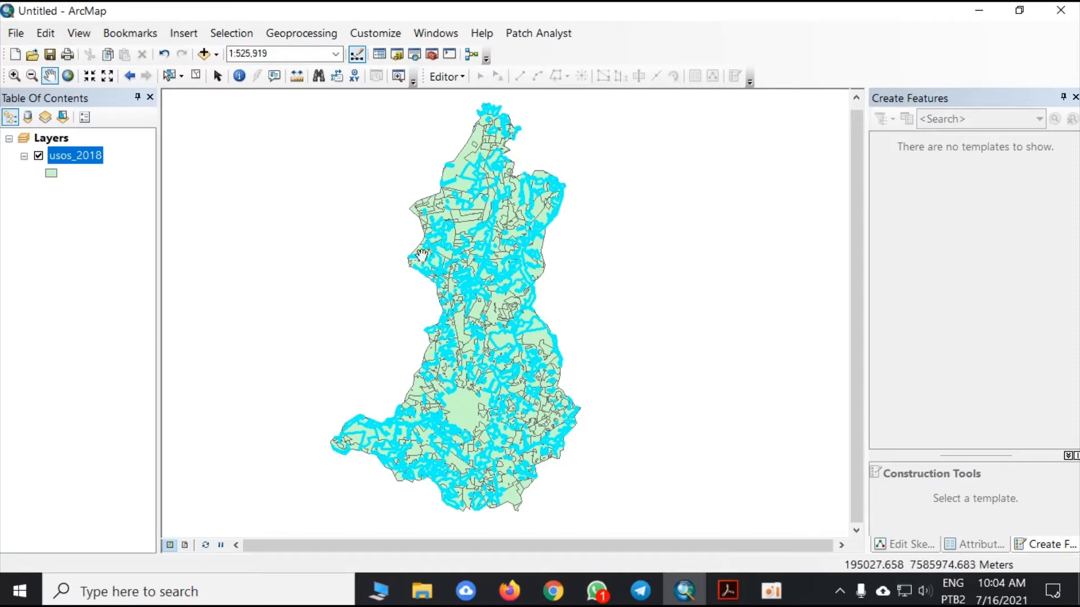
- Start a data export of the selected usos_2018 features in the layer's coordinate system, with the Desktop folder Usos - 2018 as destination
{"action": "right_click", "coordinate": [79, 150]}
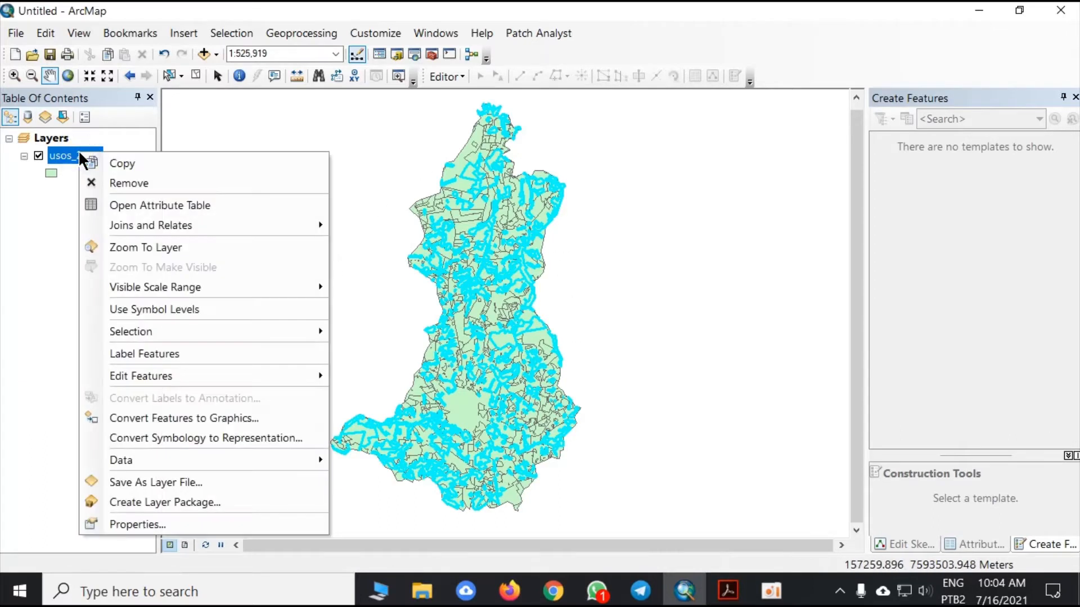
{"action": "mouse_move", "coordinate": [247, 450]}
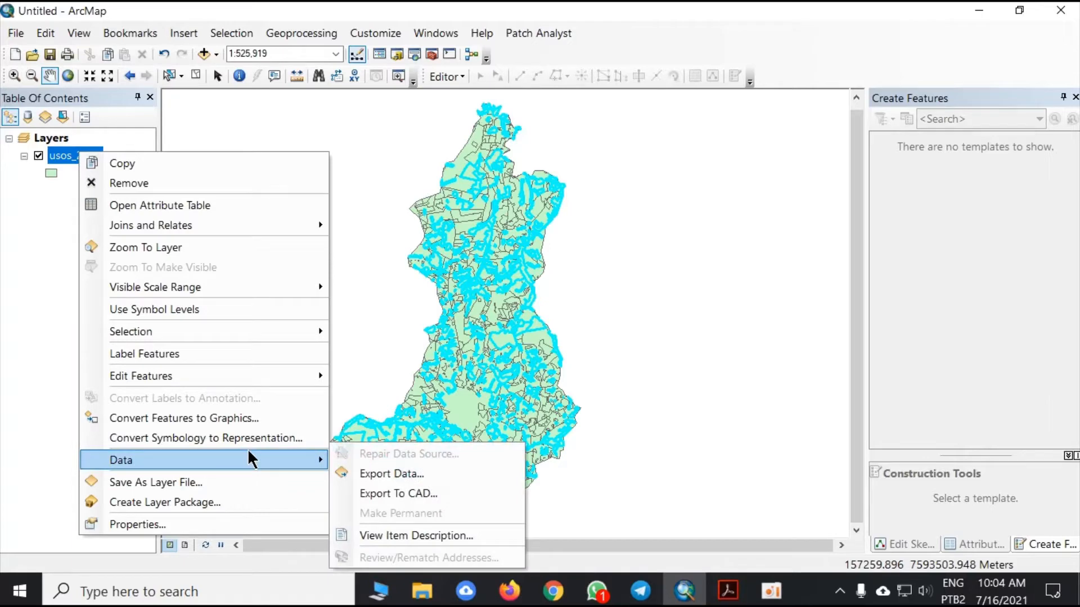
{"action": "left_click", "coordinate": [408, 473]}
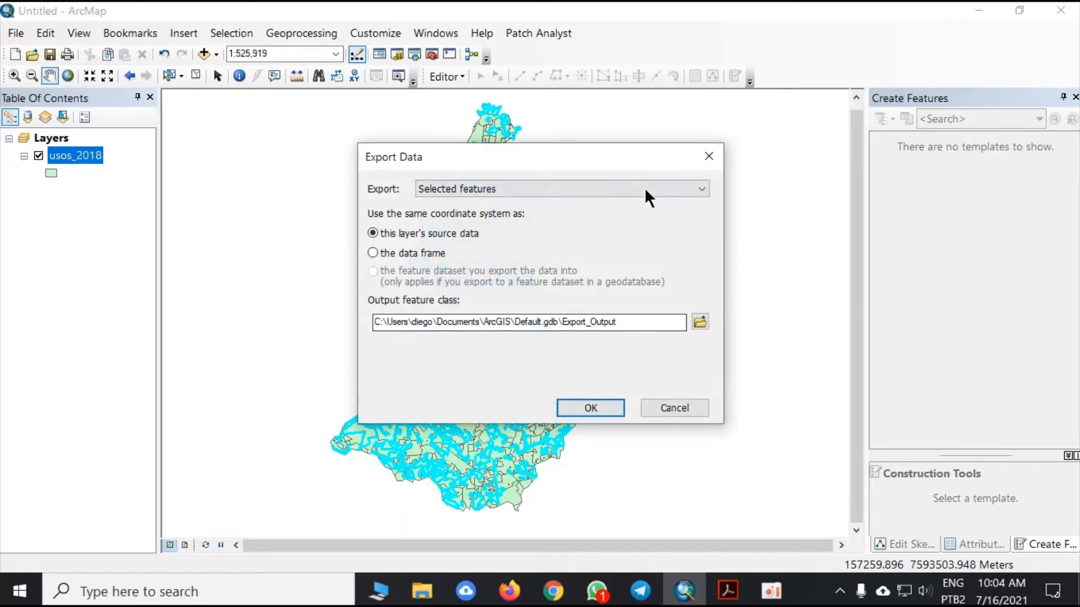
{"action": "left_click", "coordinate": [646, 188]}
{"action": "left_click", "coordinate": [645, 187]}
{"action": "left_click", "coordinate": [700, 321]}
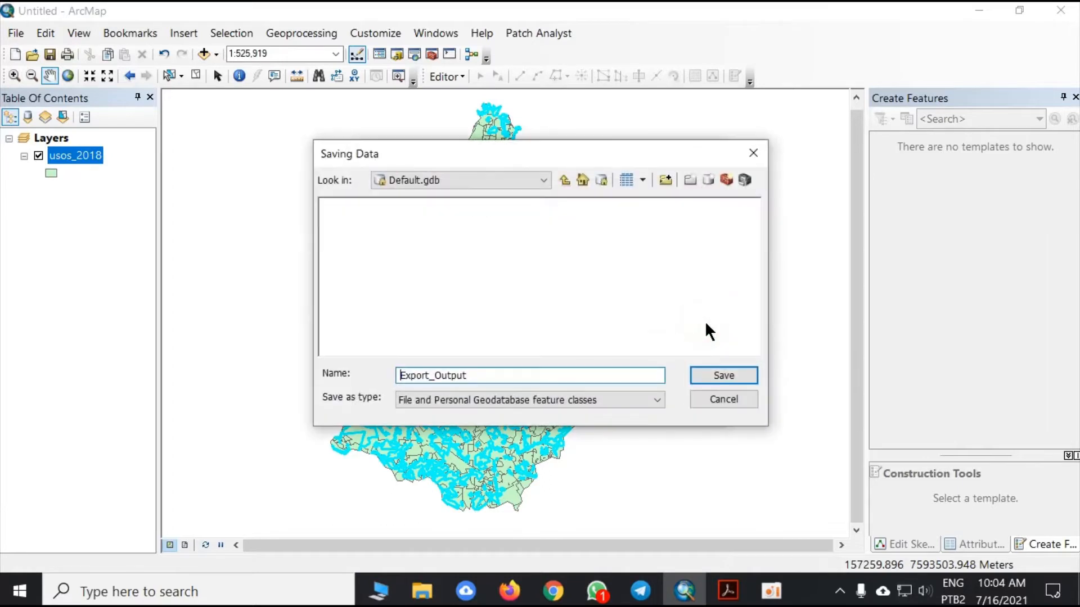
{"action": "left_click", "coordinate": [505, 179]}
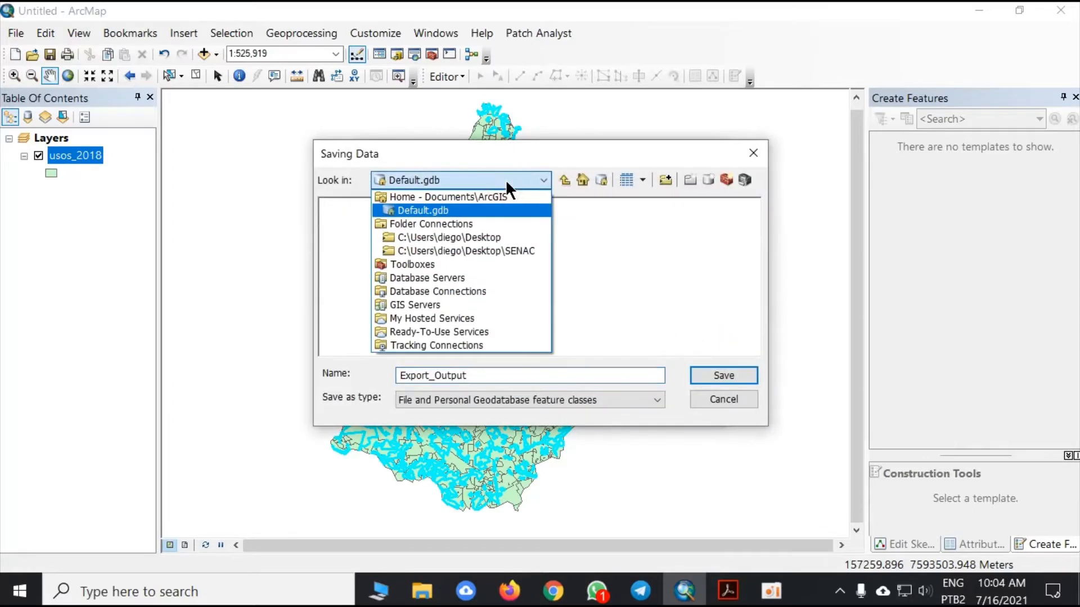
{"action": "left_click", "coordinate": [483, 237]}
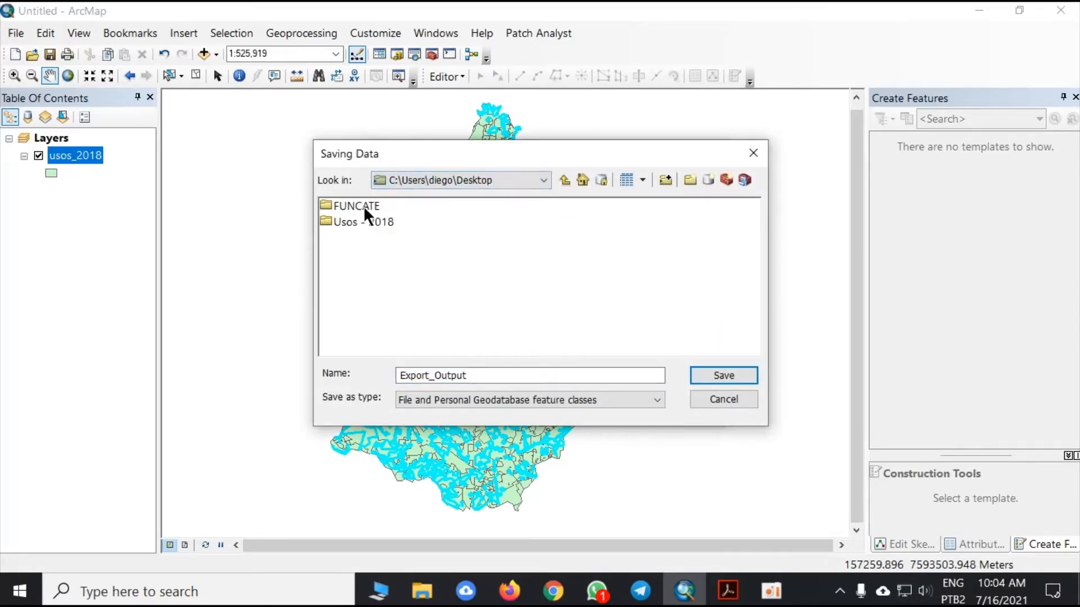
{"action": "double_click", "coordinate": [379, 220]}
- Name the output vegeatation, set its type to Shapefile, run the export and add the result to the map
{"action": "double_click", "coordinate": [484, 374]}
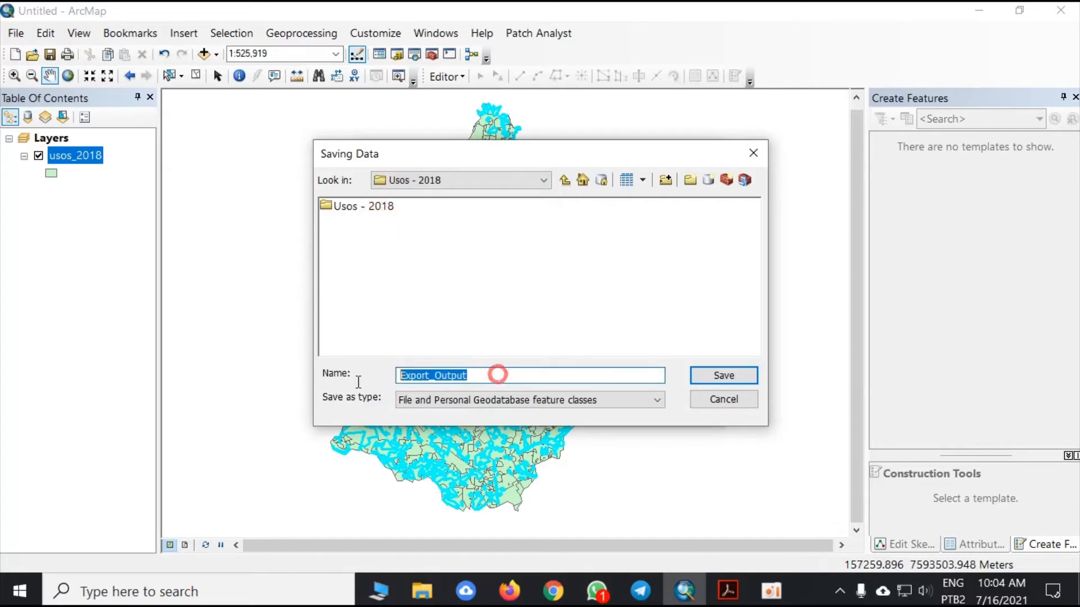
{"action": "type", "text": "vegeatation"}
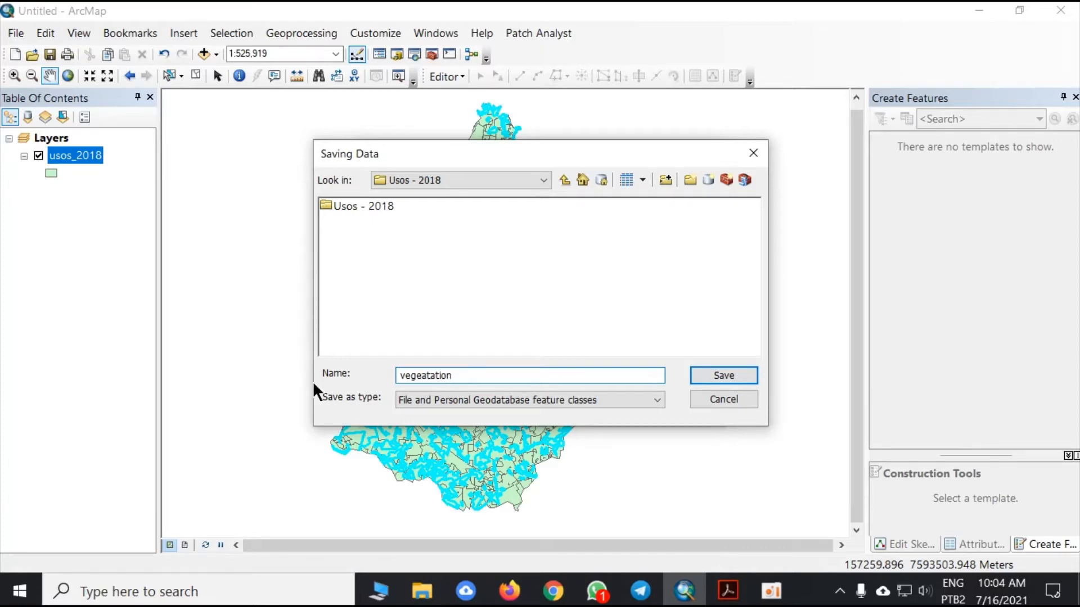
{"action": "left_click", "coordinate": [480, 401]}
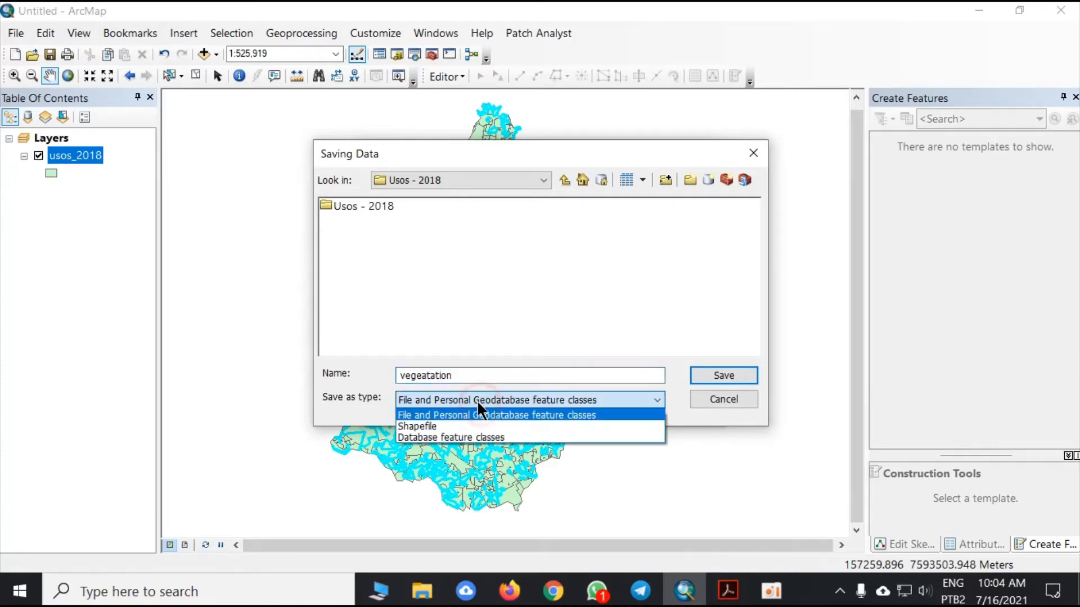
{"action": "left_click", "coordinate": [467, 423]}
{"action": "left_click", "coordinate": [722, 376]}
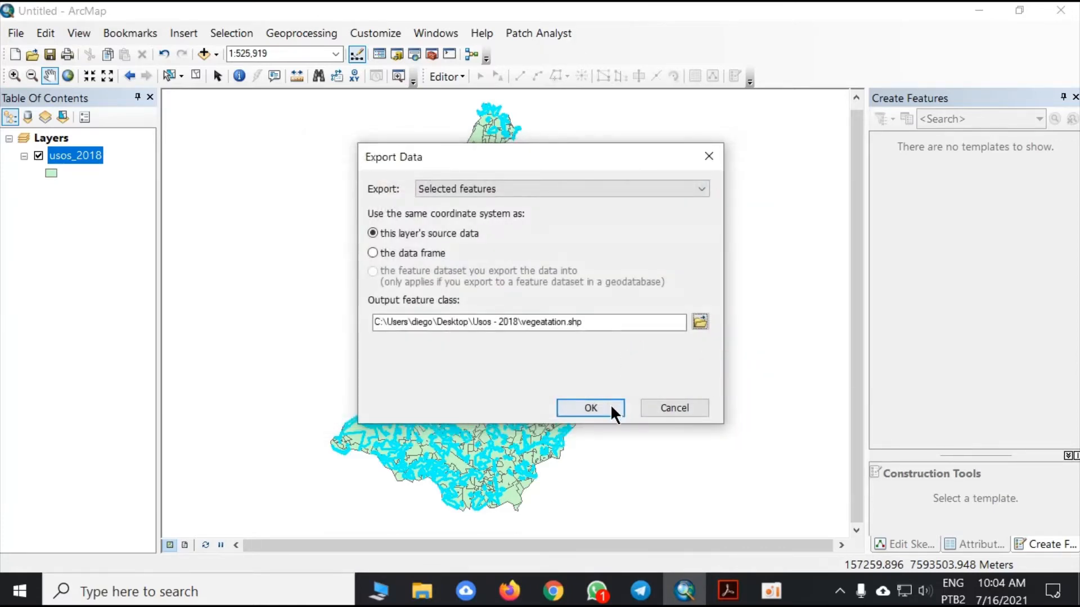
{"action": "left_click", "coordinate": [609, 405]}
{"action": "left_click", "coordinate": [633, 360]}
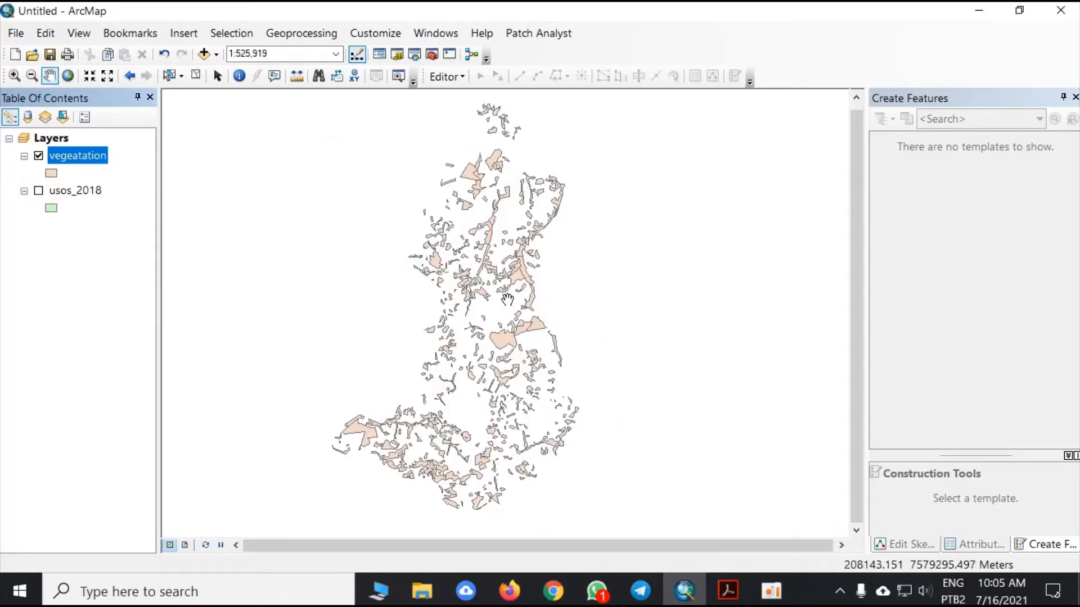
- Check the exported vegetation polygons on the map and remove the usos_2018 layer from the project
{"action": "left_click_drag", "start_coordinate": [497, 155], "coordinate": [509, 187]}
{"action": "scroll", "coordinate": [509, 186], "scroll_direction": "up", "scroll_amount": 2}
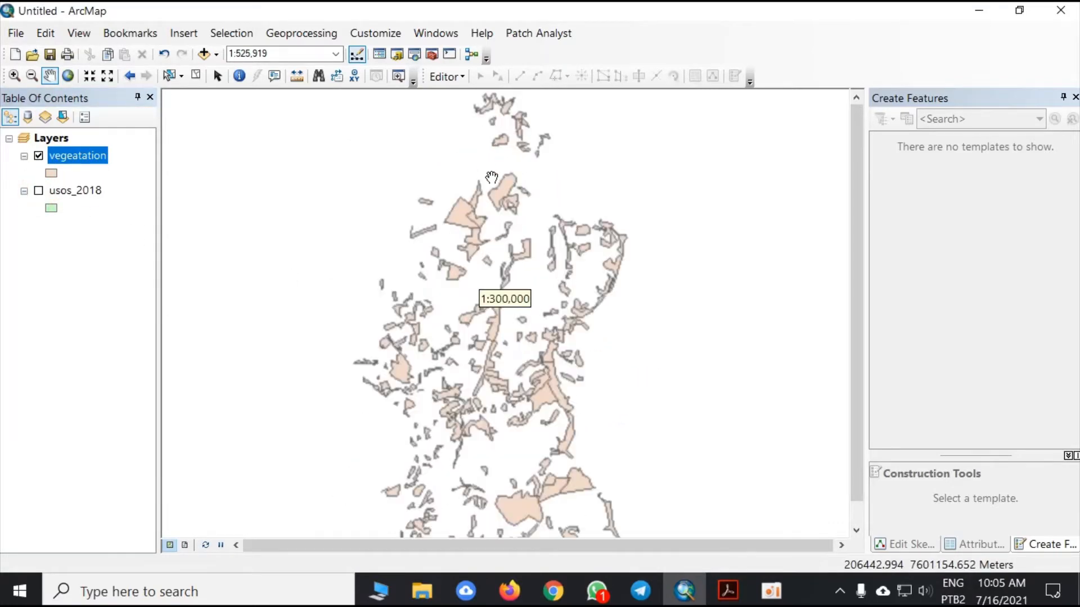
{"action": "scroll", "coordinate": [505, 268], "scroll_direction": "down", "scroll_amount": 2}
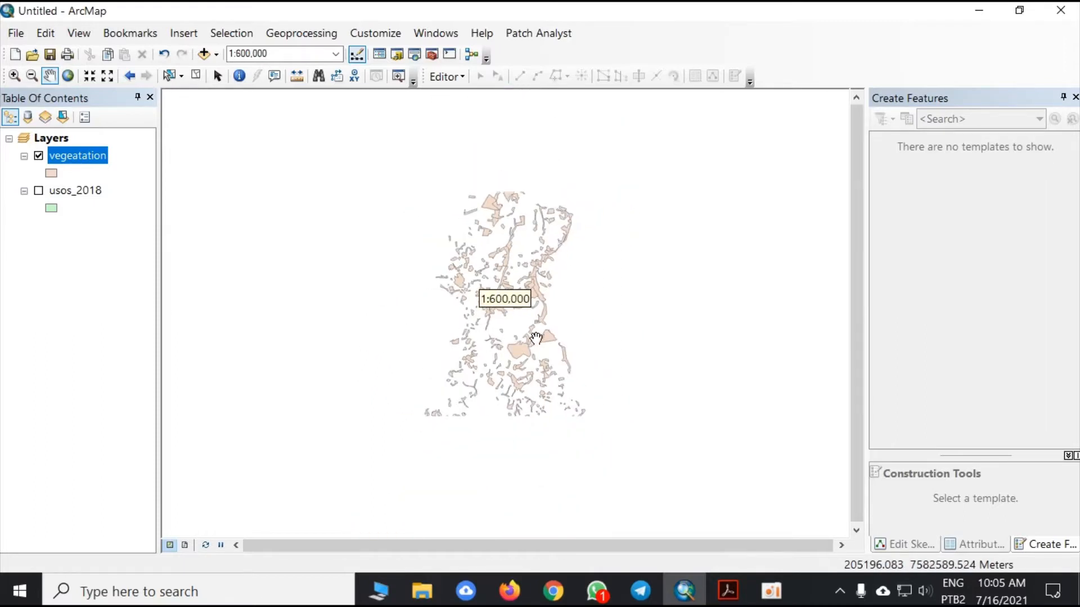
{"action": "left_click", "coordinate": [84, 193]}
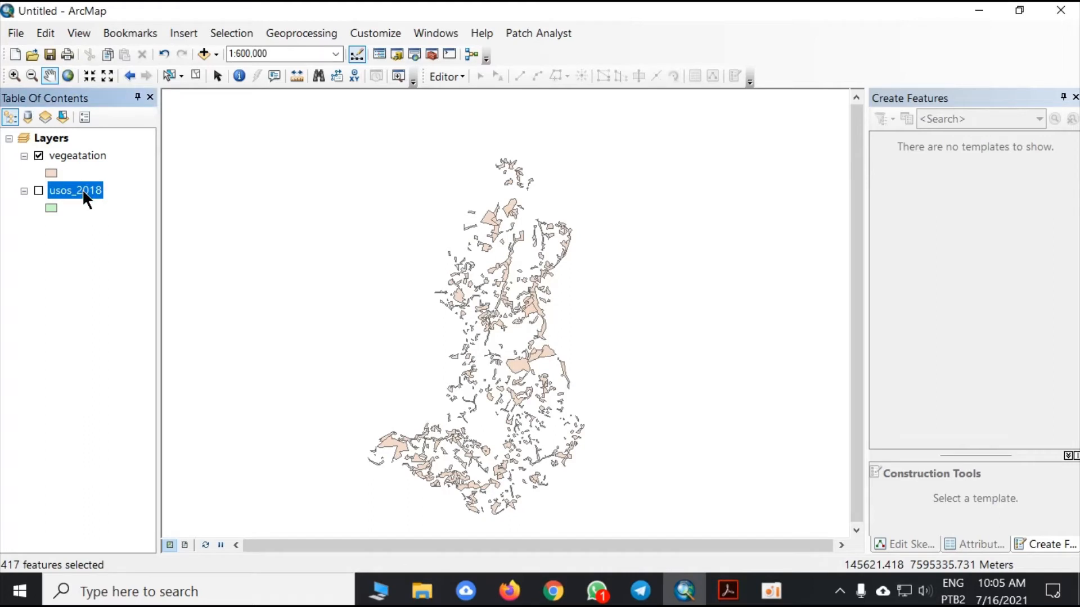
{"action": "right_click", "coordinate": [82, 189]}
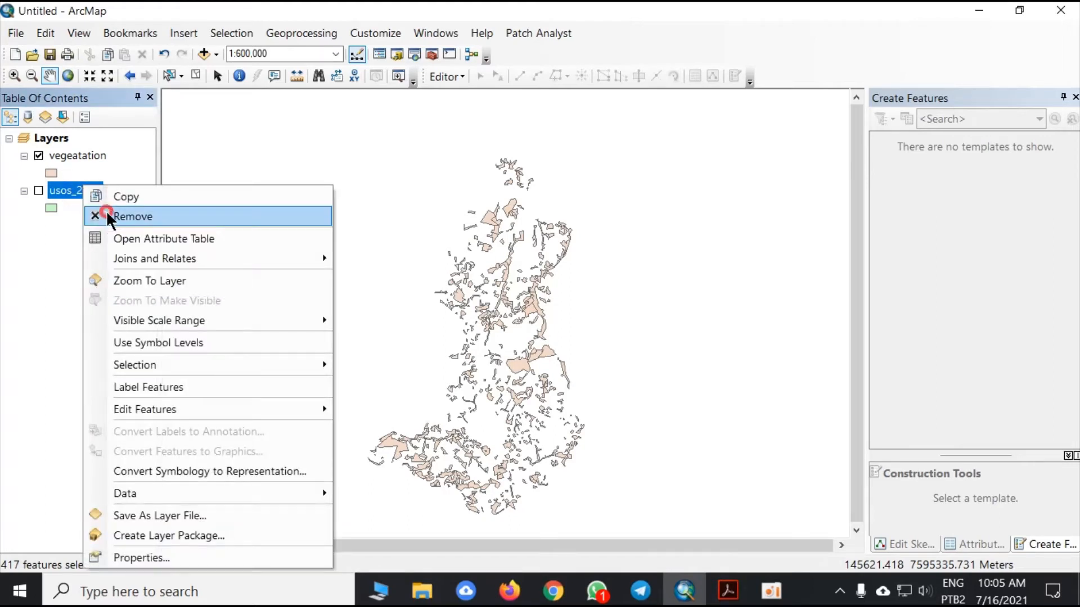
{"action": "left_click", "coordinate": [107, 215]}
{"action": "left_click_drag", "start_coordinate": [455, 331], "coordinate": [440, 313]}
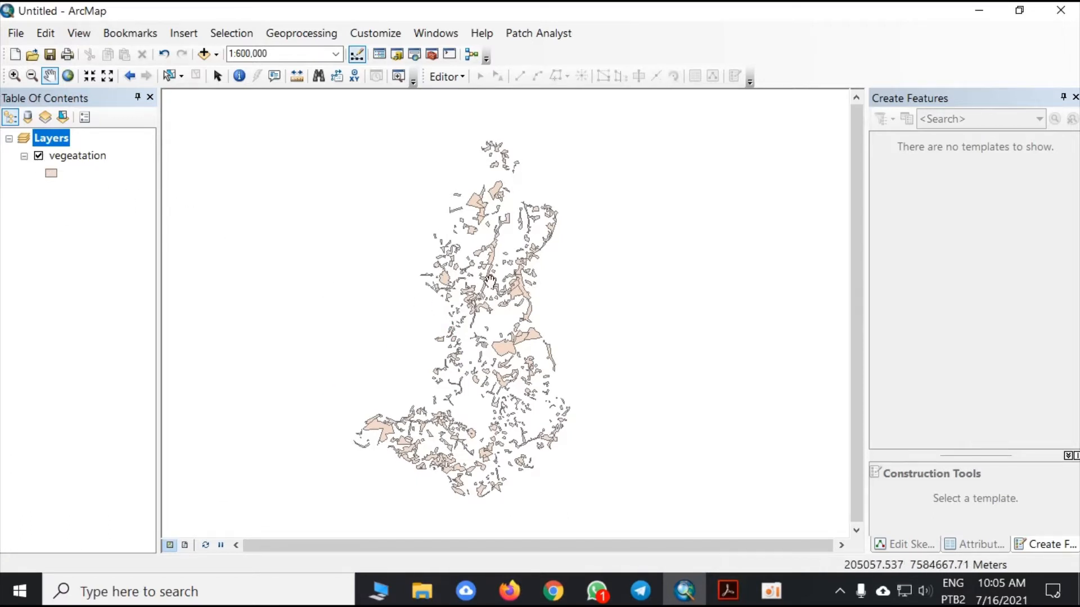
{"action": "left_click_drag", "start_coordinate": [491, 276], "coordinate": [511, 274]}
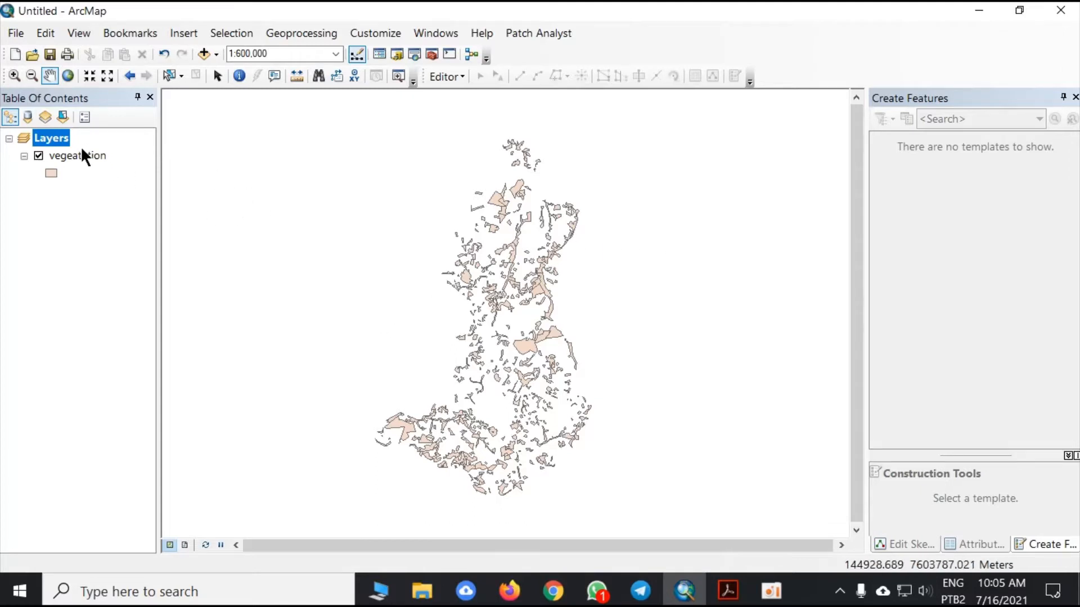
{"action": "left_click", "coordinate": [771, 590]}
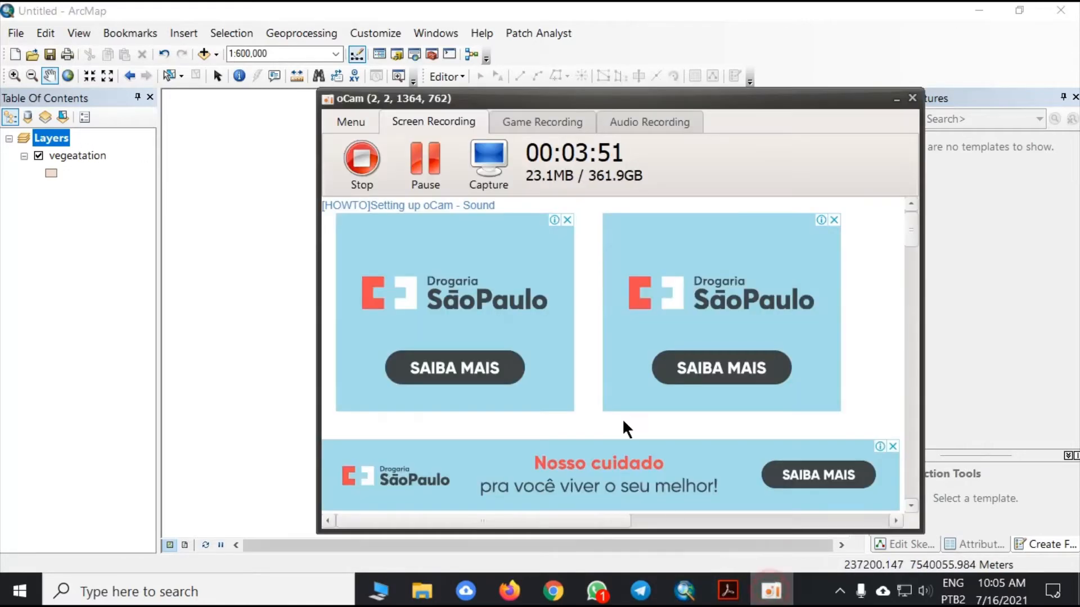
{"action": "left_click", "coordinate": [372, 181]}
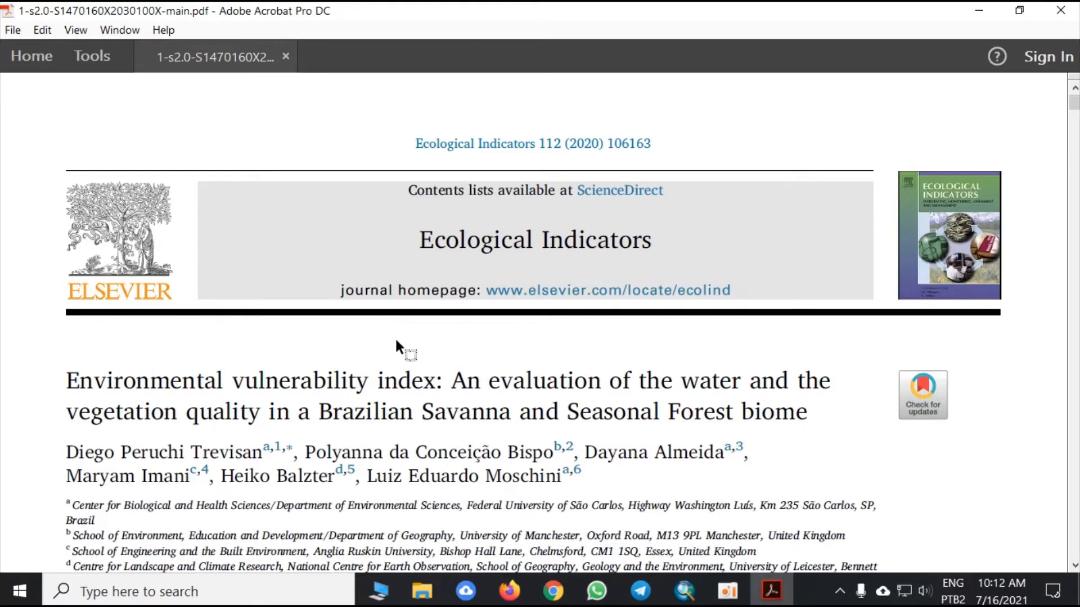
- Read the article's title page in Adobe Acrobat and examine its study area map of the Tietê-Jacaré Hydrographic Basin
{"action": "scroll", "coordinate": [397, 340], "scroll_direction": "down", "scroll_amount": 2}
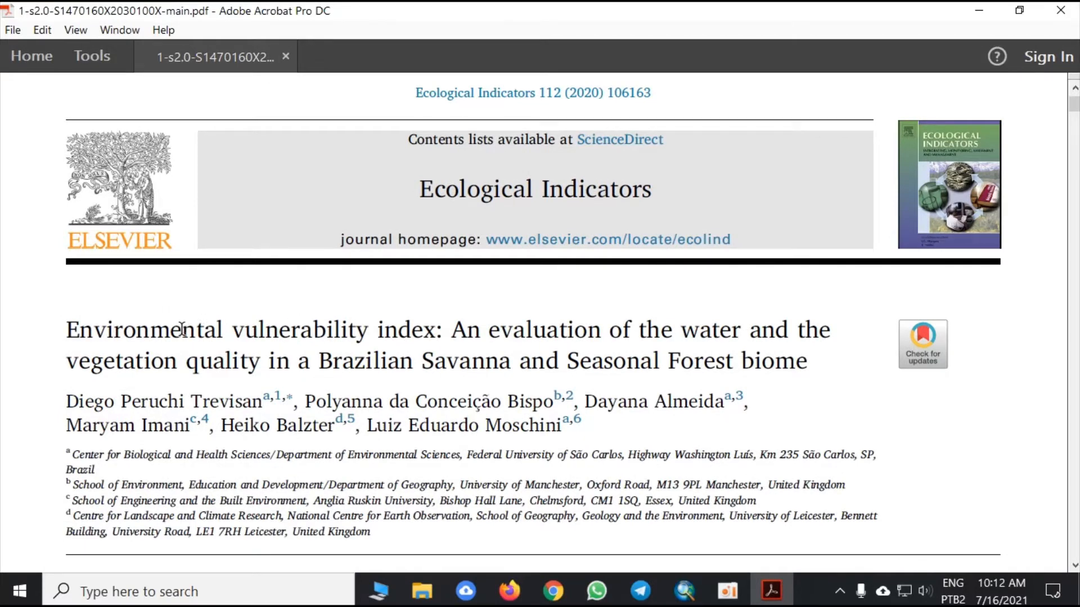
{"action": "scroll", "coordinate": [186, 346], "scroll_direction": "up", "scroll_amount": 2}
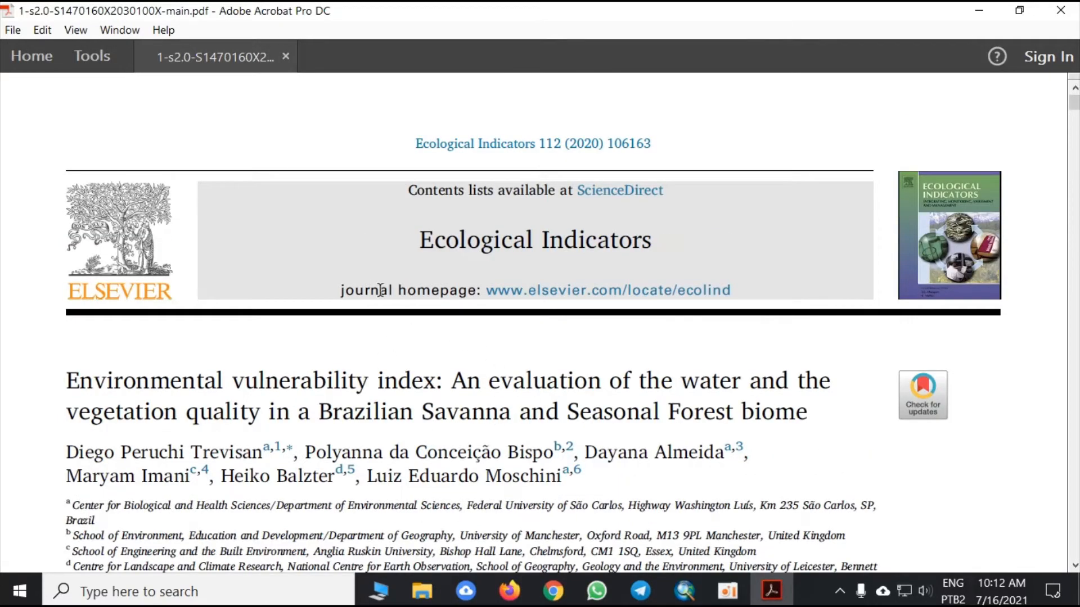
{"action": "scroll", "coordinate": [337, 346], "scroll_direction": "down", "scroll_amount": 4}
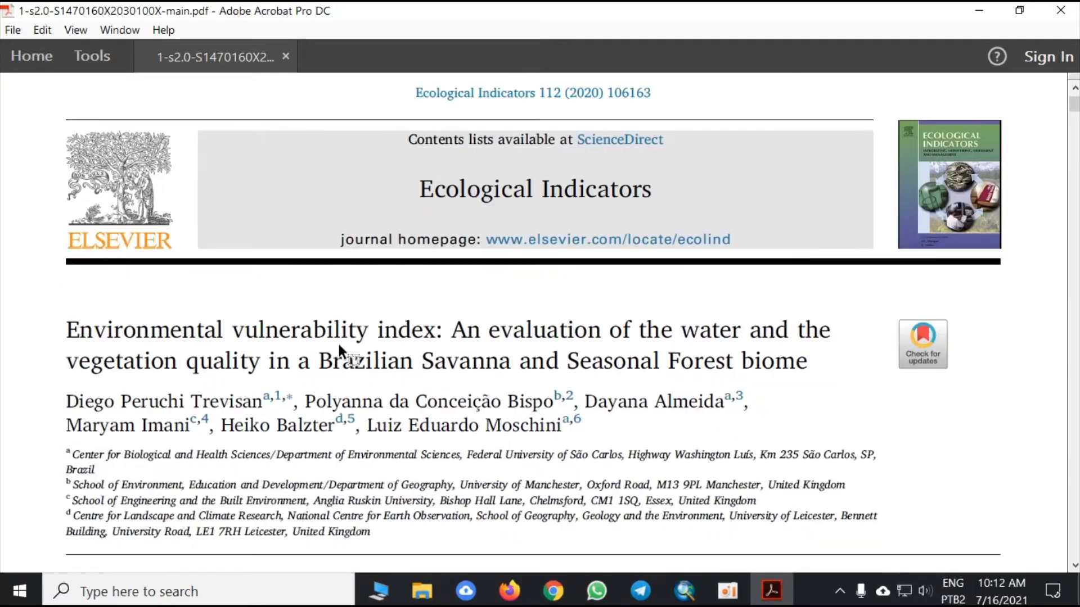
{"action": "left_click_drag", "start_coordinate": [67, 274], "coordinate": [601, 281]}
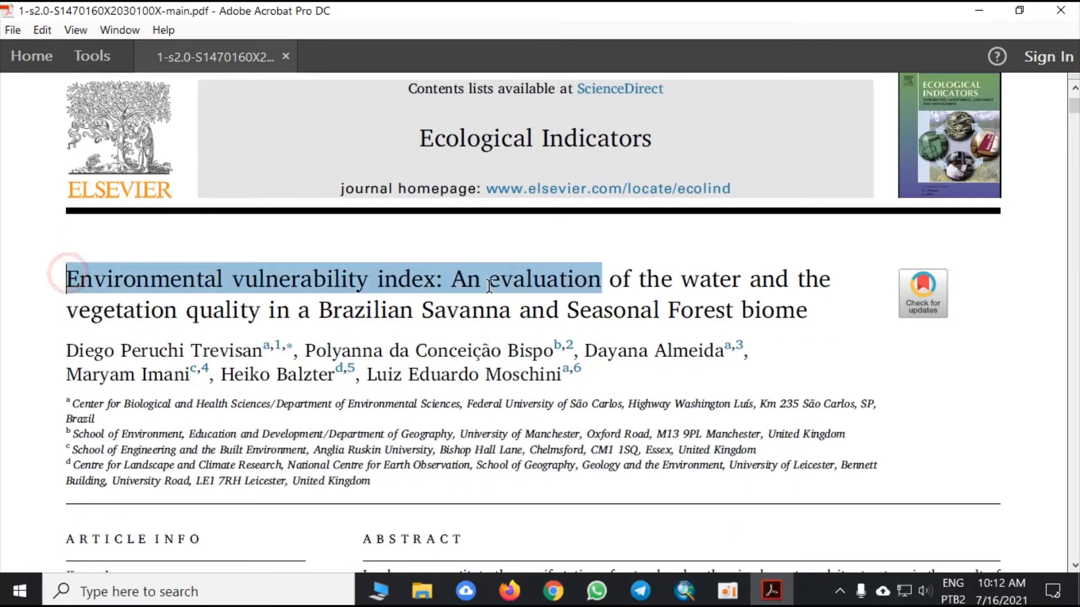
{"action": "left_click", "coordinate": [650, 281]}
{"action": "scroll", "coordinate": [648, 279], "scroll_direction": "down", "scroll_amount": 15}
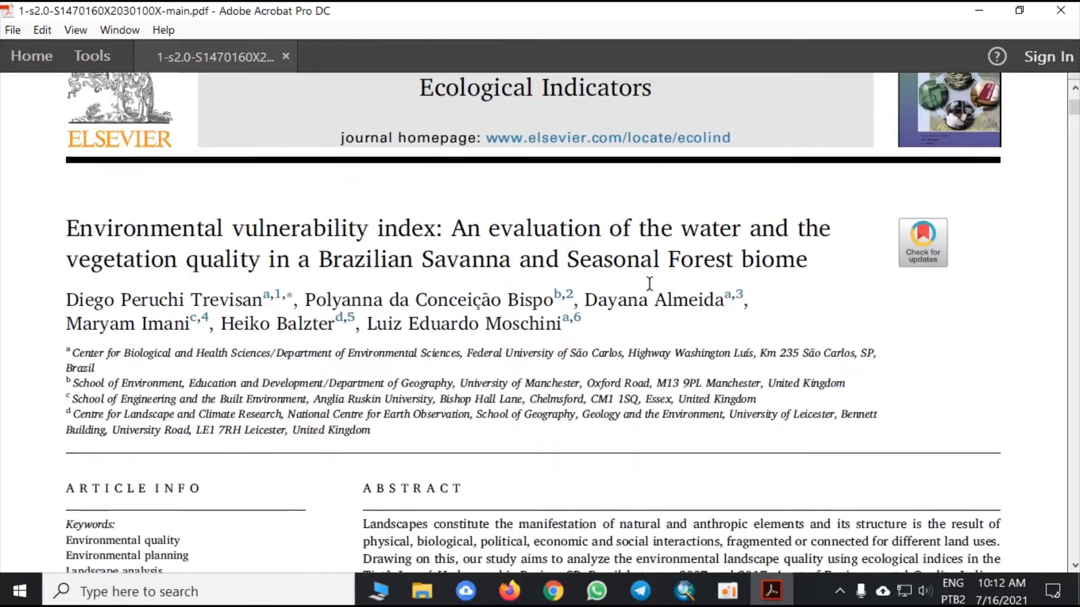
{"action": "scroll", "coordinate": [532, 308], "scroll_direction": "down", "scroll_amount": 15}
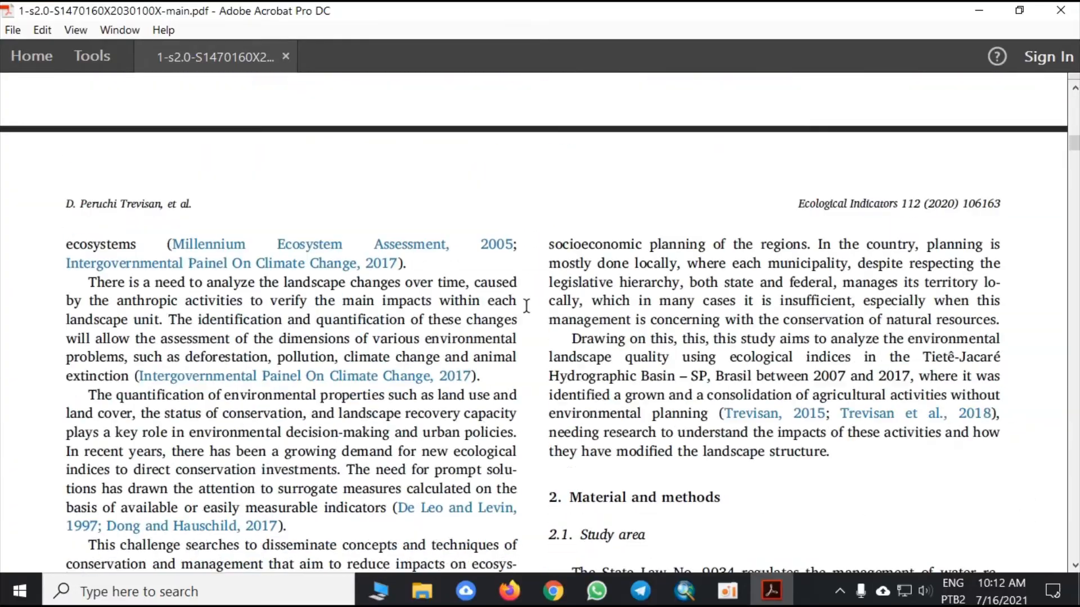
{"action": "scroll", "coordinate": [461, 325], "scroll_direction": "down", "scroll_amount": 12}
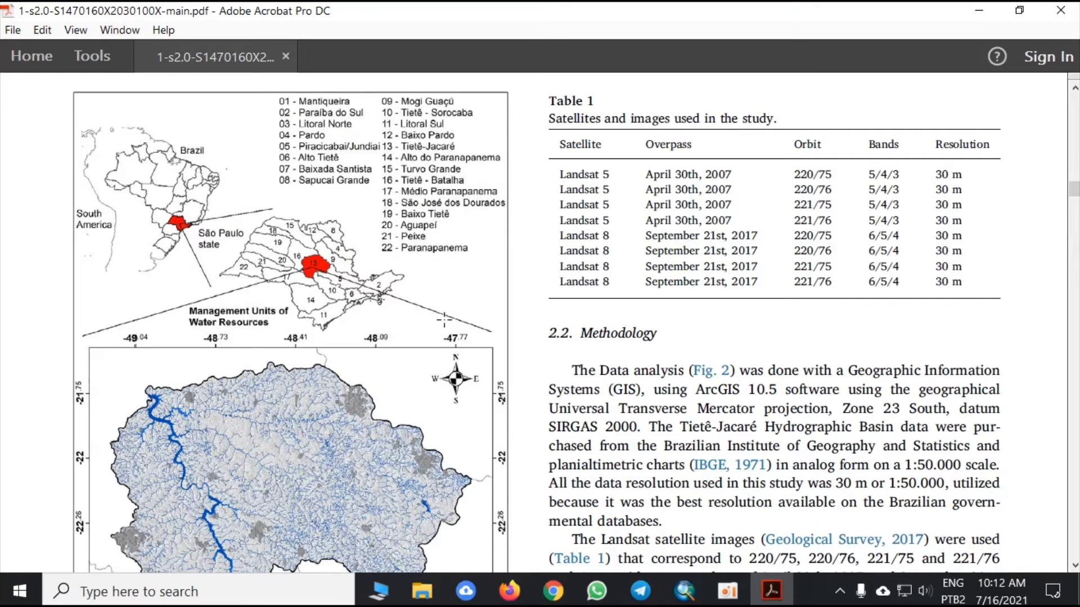
{"action": "scroll", "coordinate": [443, 320], "scroll_direction": "down", "scroll_amount": 3}
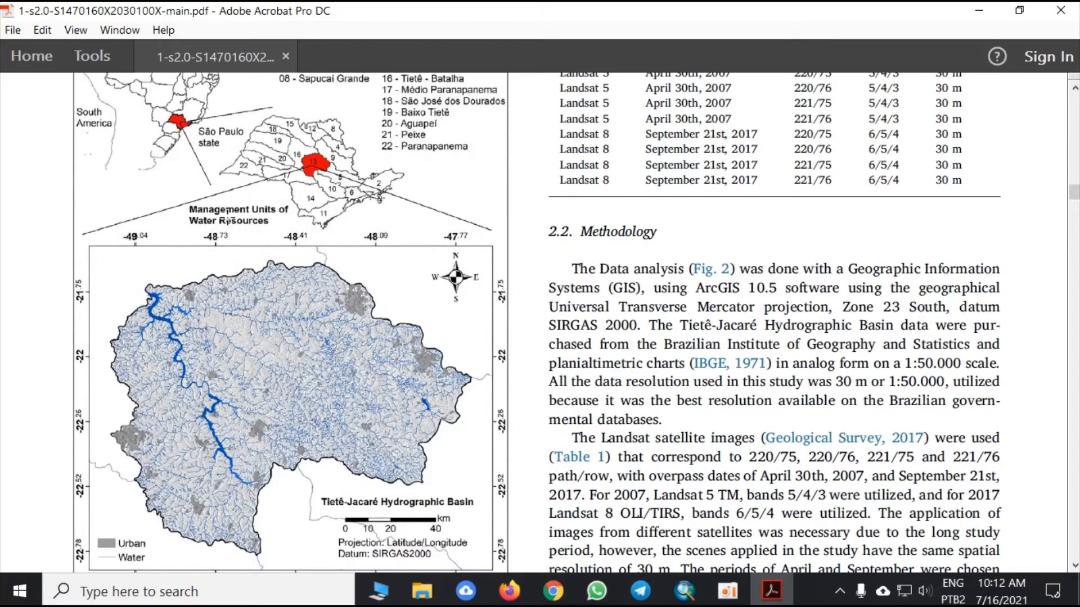
{"action": "scroll", "coordinate": [388, 336], "scroll_direction": "down", "scroll_amount": 2}
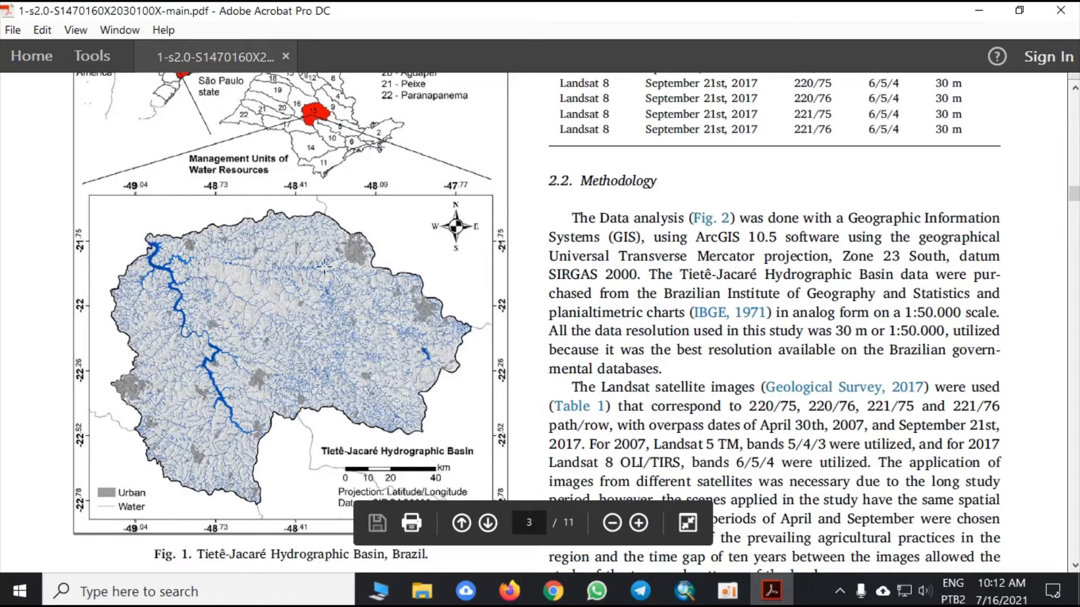
- Examine the article's methodology flowchart, the EQI Bio and ELV equations, and the 2007 and 2017 land-use maps
{"action": "scroll", "coordinate": [375, 306], "scroll_direction": "down", "scroll_amount": 15}
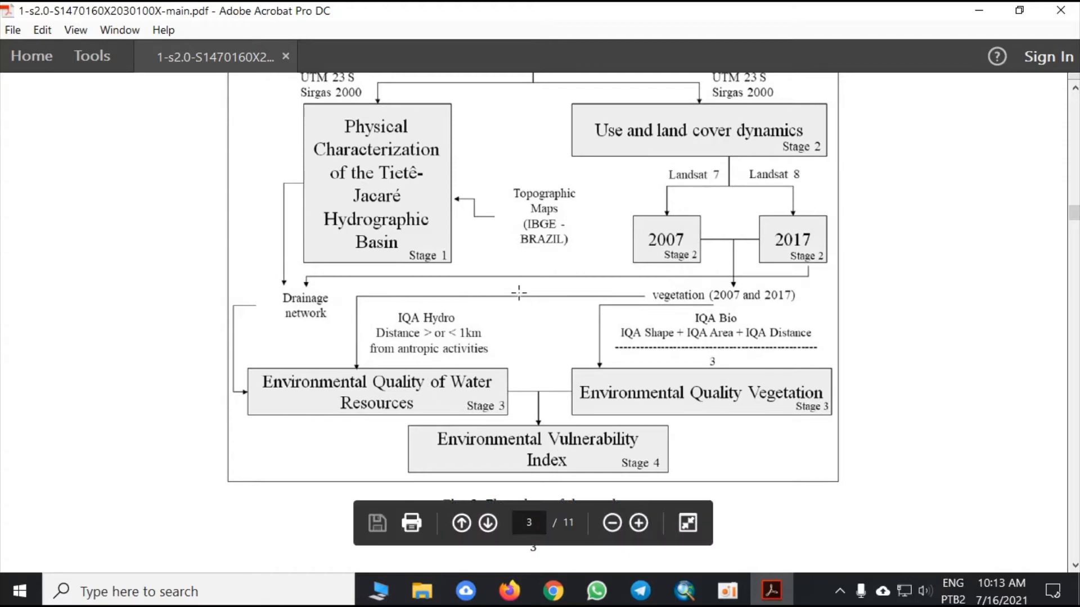
{"action": "scroll", "coordinate": [518, 292], "scroll_direction": "down", "scroll_amount": 20}
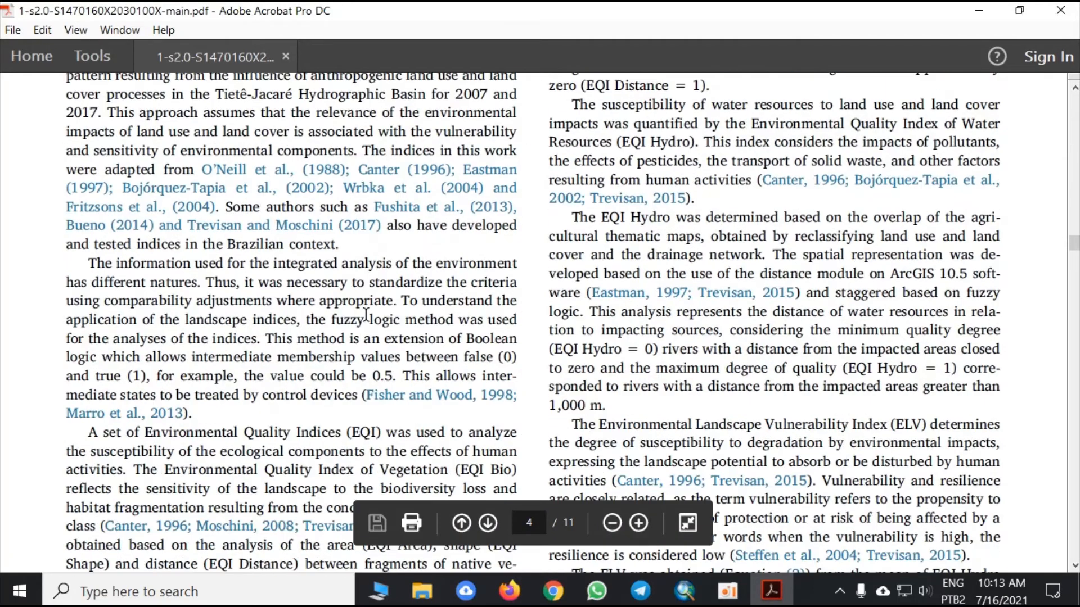
{"action": "scroll", "coordinate": [366, 315], "scroll_direction": "down", "scroll_amount": 10}
{"action": "scroll", "coordinate": [382, 315], "scroll_direction": "up", "scroll_amount": 6}
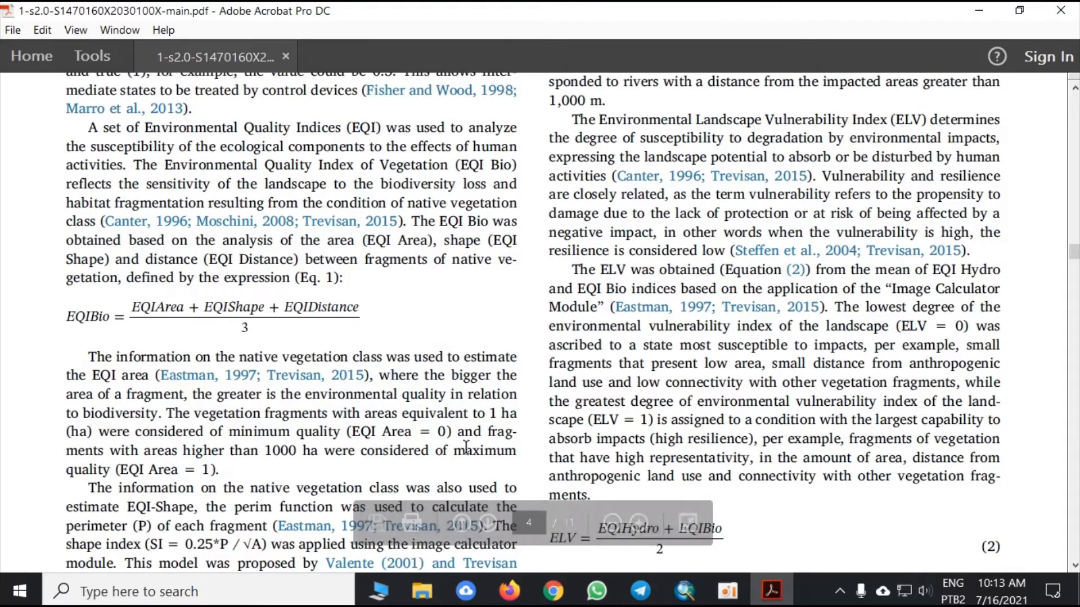
{"action": "scroll", "coordinate": [460, 275], "scroll_direction": "down", "scroll_amount": 8}
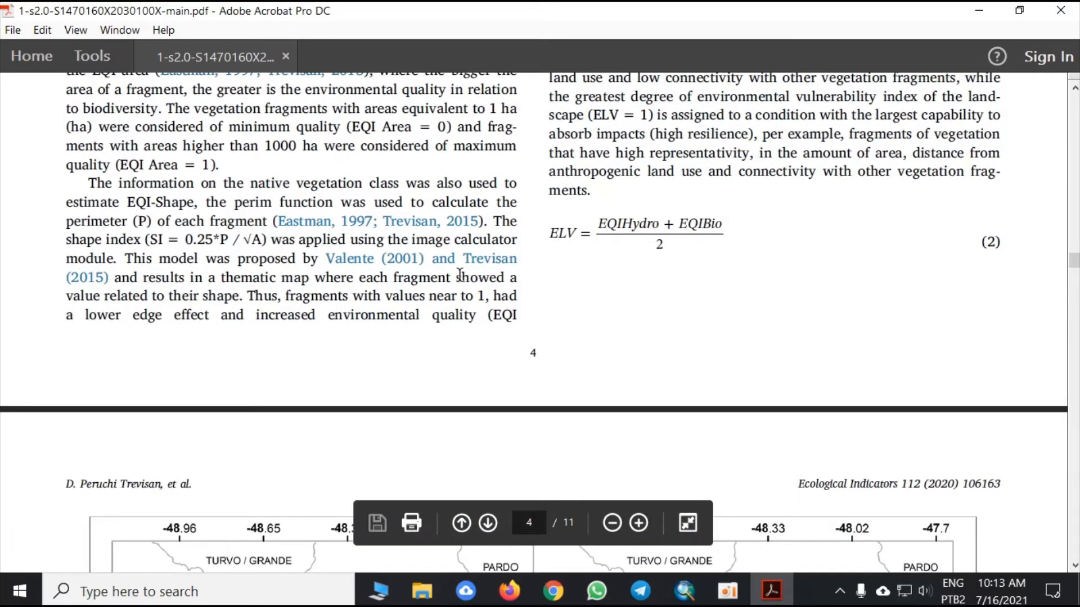
{"action": "scroll", "coordinate": [460, 274], "scroll_direction": "down", "scroll_amount": 12}
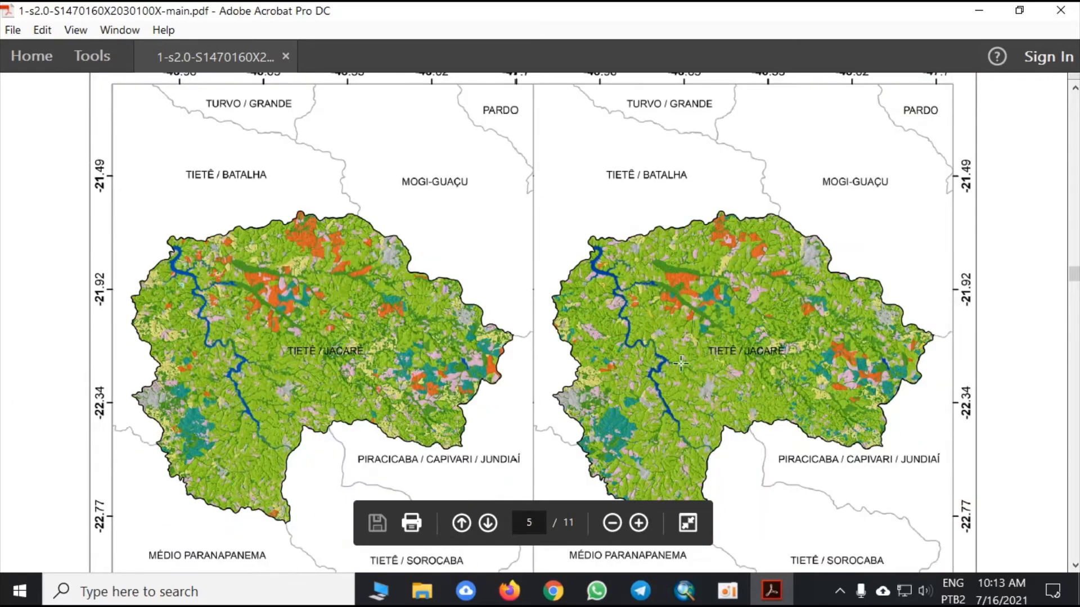
{"action": "scroll", "coordinate": [601, 272], "scroll_direction": "down", "scroll_amount": 1}
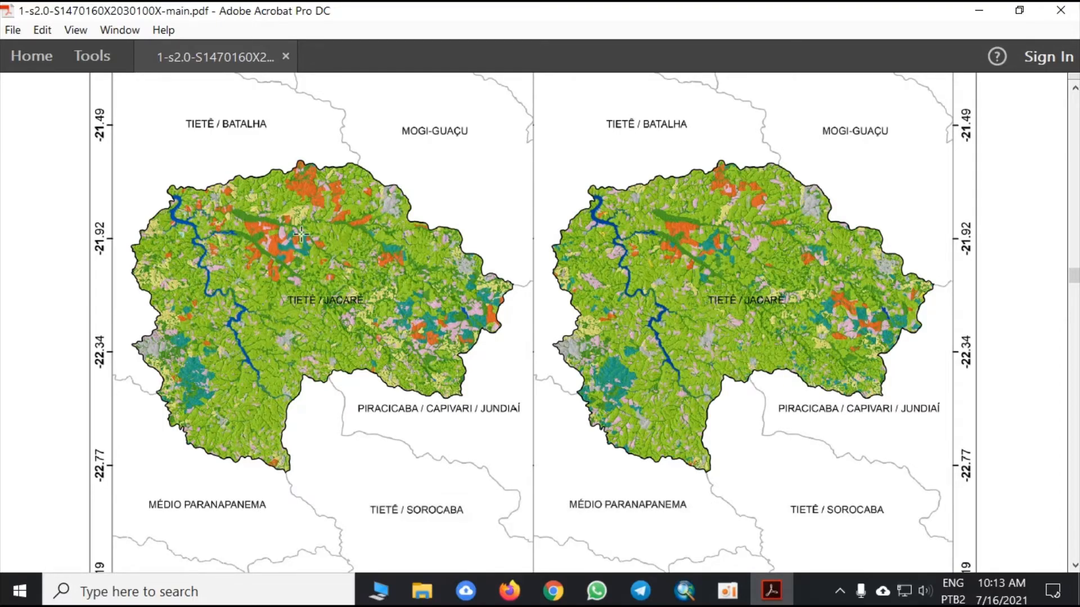
{"action": "scroll", "coordinate": [302, 248], "scroll_direction": "down", "scroll_amount": 5}
{"action": "scroll", "coordinate": [310, 250], "scroll_direction": "down", "scroll_amount": 15}
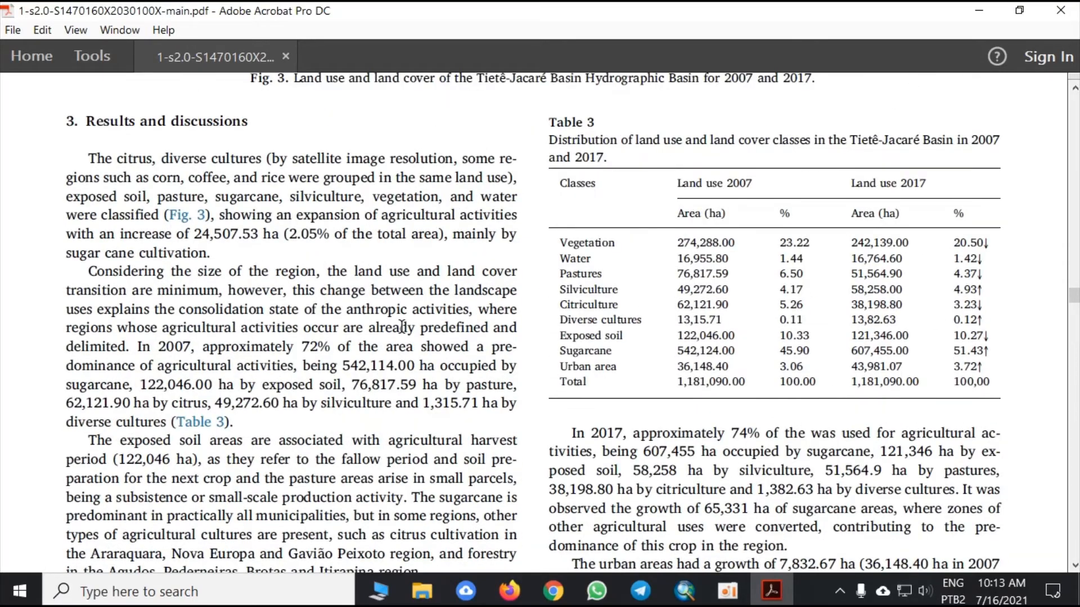
- Examine the article's landscape indices section, including the EQI Bio equation, the EQI Area and EQI Shape criteria, and the land-use results
{"action": "scroll", "coordinate": [332, 254], "scroll_direction": "up", "scroll_amount": 9}
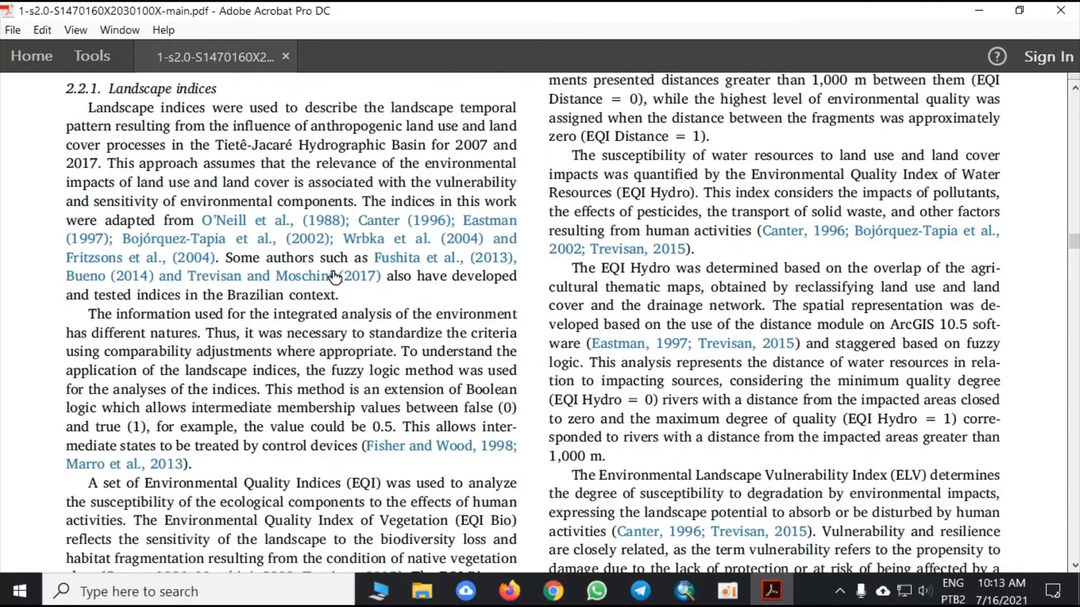
{"action": "scroll", "coordinate": [340, 270], "scroll_direction": "down", "scroll_amount": 2}
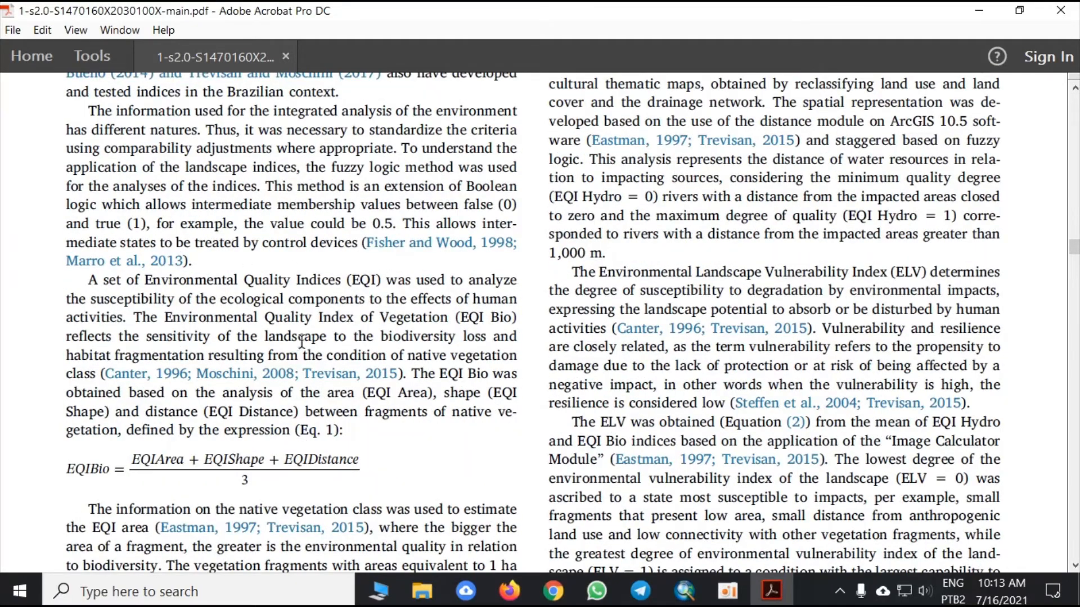
{"action": "scroll", "coordinate": [207, 349], "scroll_direction": "down", "scroll_amount": 2}
{"action": "scroll", "coordinate": [208, 349], "scroll_direction": "down", "scroll_amount": 2}
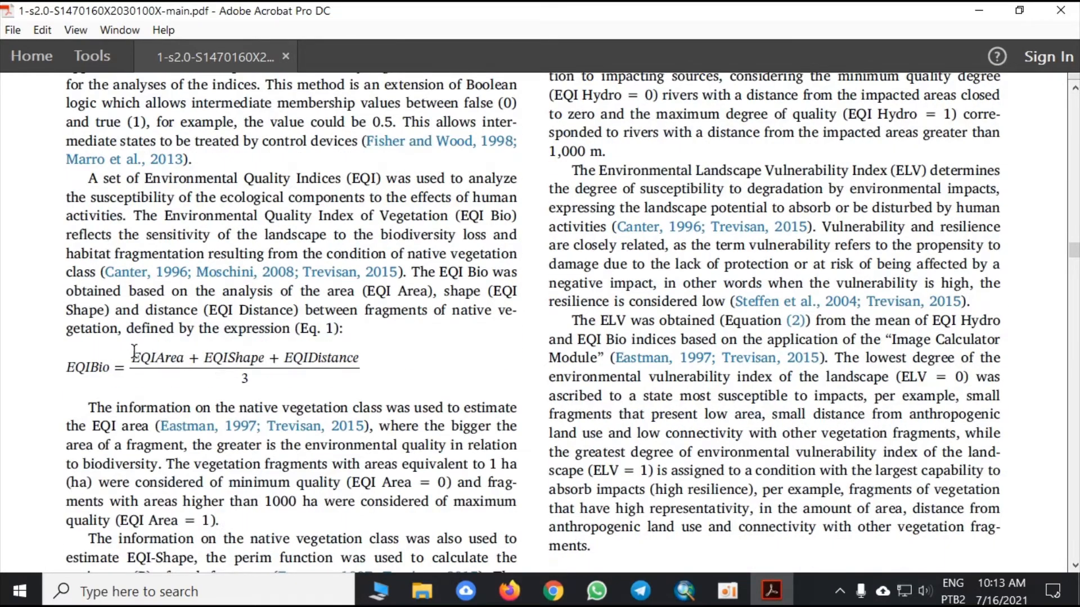
{"action": "left_click_drag", "start_coordinate": [132, 358], "coordinate": [352, 370]}
{"action": "left_click", "coordinate": [278, 405]}
{"action": "scroll", "coordinate": [556, 323], "scroll_direction": "down", "scroll_amount": 5}
{"action": "scroll", "coordinate": [448, 312], "scroll_direction": "down", "scroll_amount": 3}
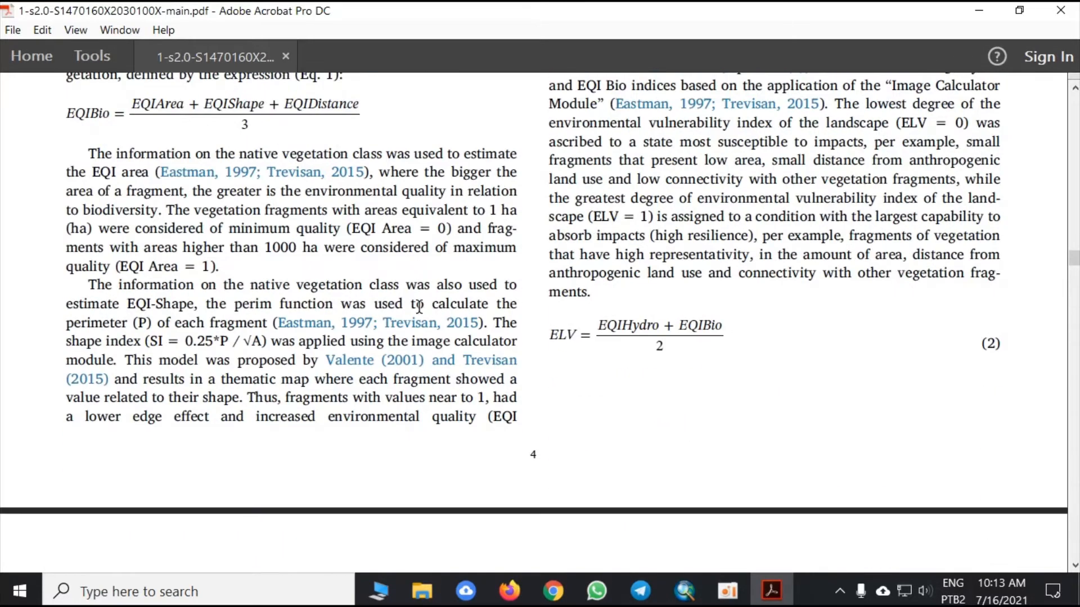
{"action": "scroll", "coordinate": [371, 259], "scroll_direction": "down", "scroll_amount": 6}
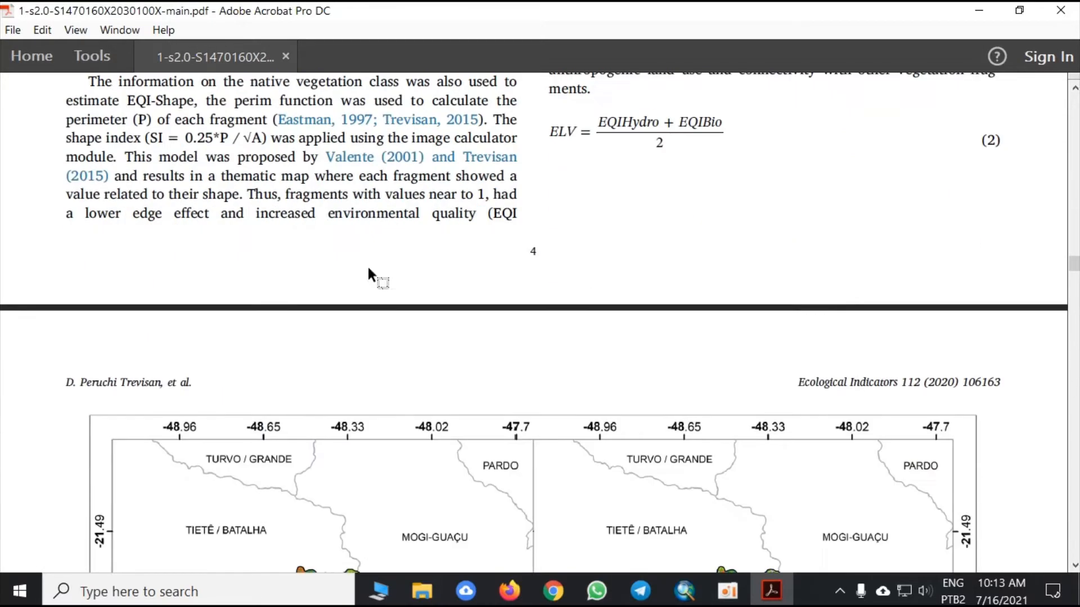
{"action": "scroll", "coordinate": [550, 292], "scroll_direction": "down", "scroll_amount": 9}
{"action": "scroll", "coordinate": [551, 311], "scroll_direction": "down", "scroll_amount": 16}
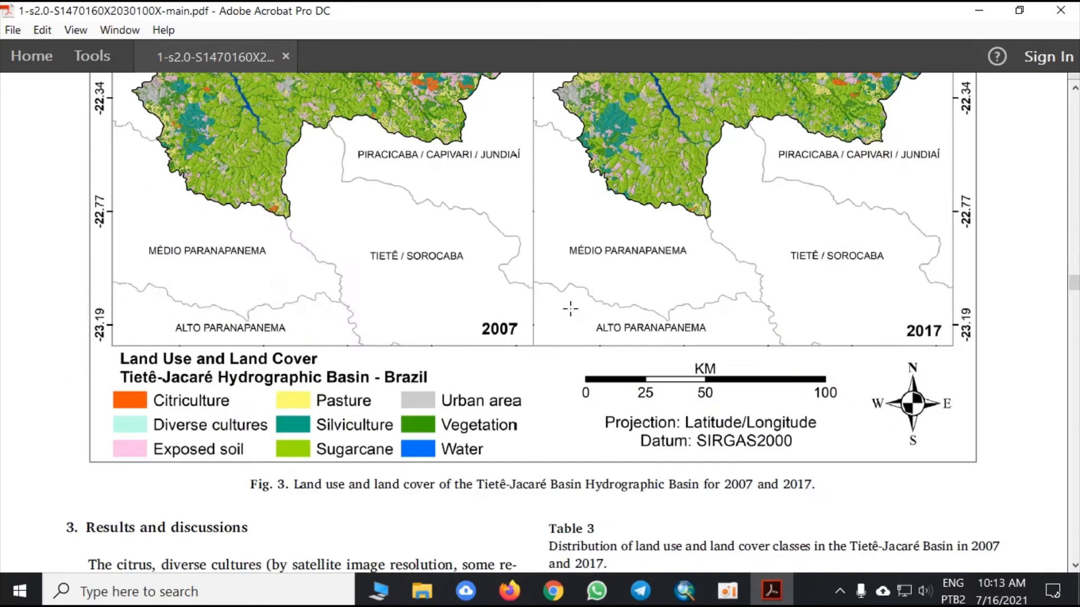
- Return to the vegetation map in ArcMap and close the Create Features pane
{"action": "left_click", "coordinate": [1059, 12]}
{"action": "left_click", "coordinate": [369, 157]}
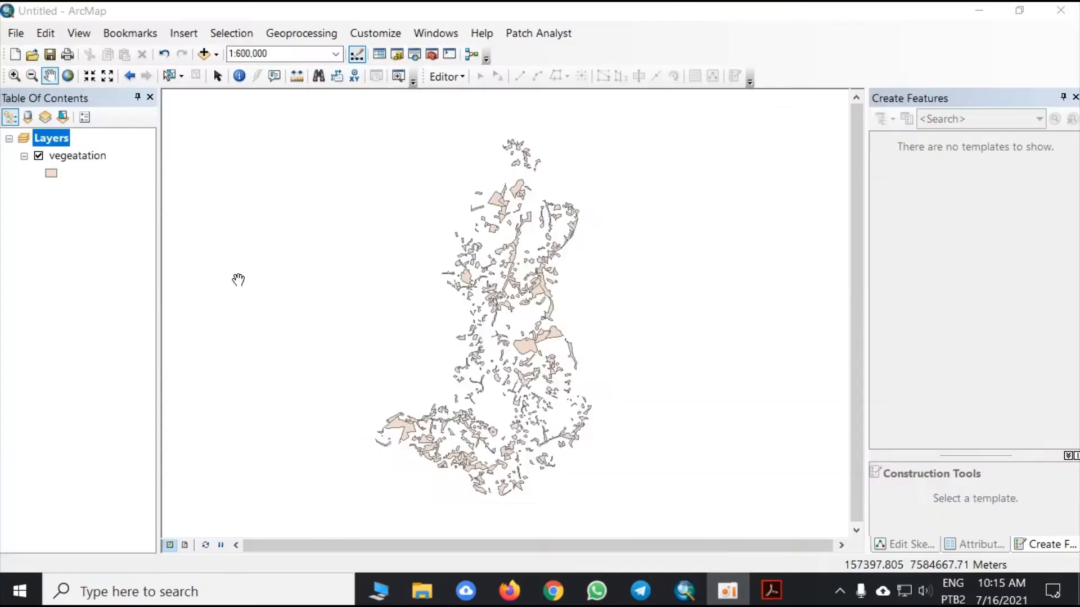
{"action": "left_click_drag", "start_coordinate": [239, 280], "coordinate": [506, 315]}
{"action": "left_click_drag", "start_coordinate": [677, 330], "coordinate": [369, 272]}
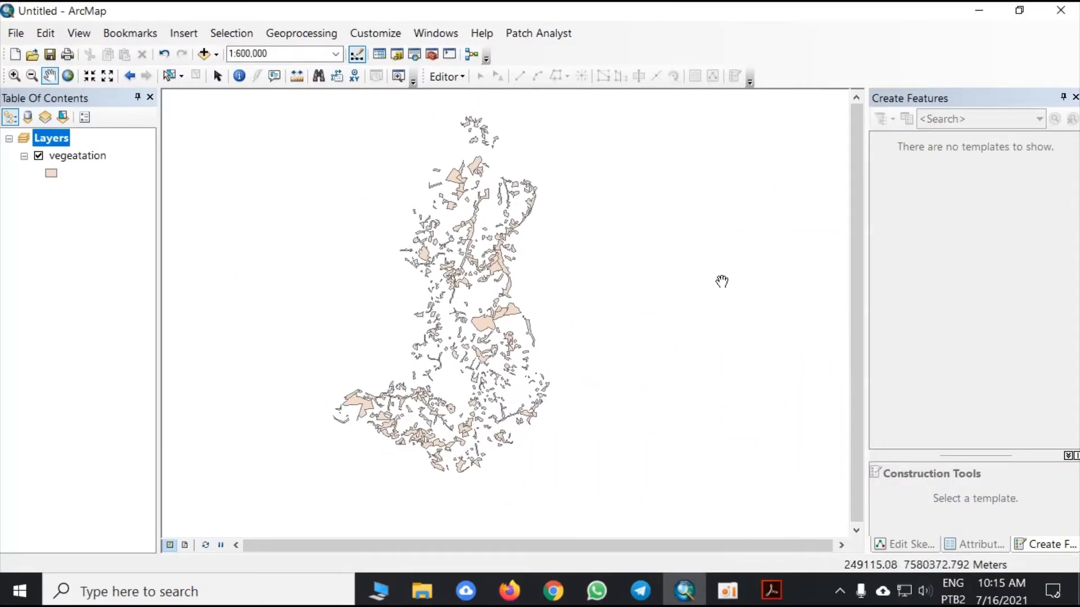
{"action": "left_click", "coordinate": [1074, 98]}
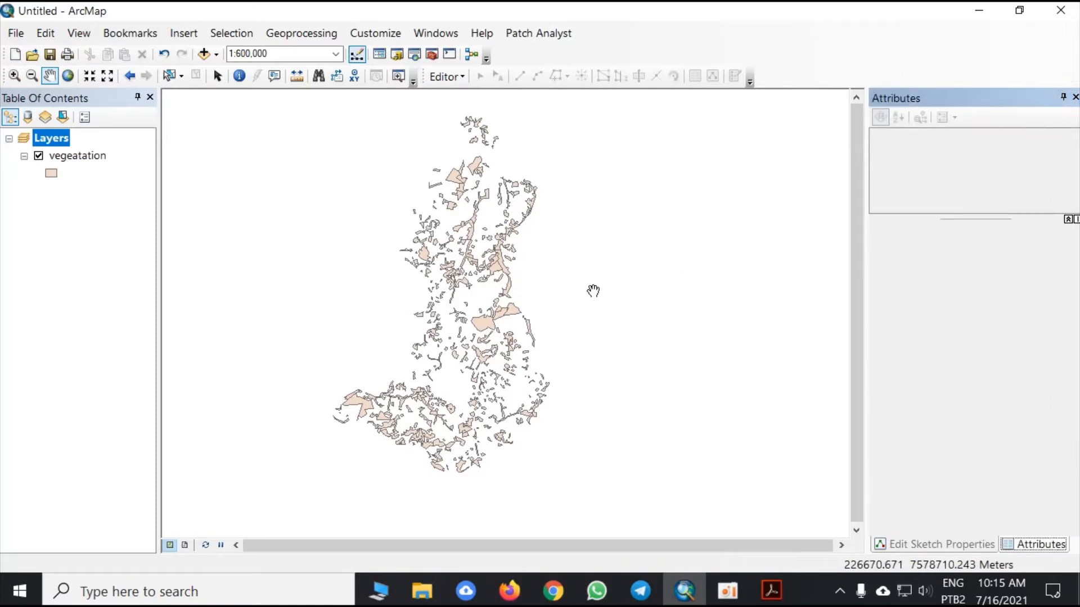
- Switch to the article in Adobe Acrobat and review the EQI Area, EQI Shape and EQI Distance terms of the EQI Bio equation
{"action": "left_click", "coordinate": [770, 591]}
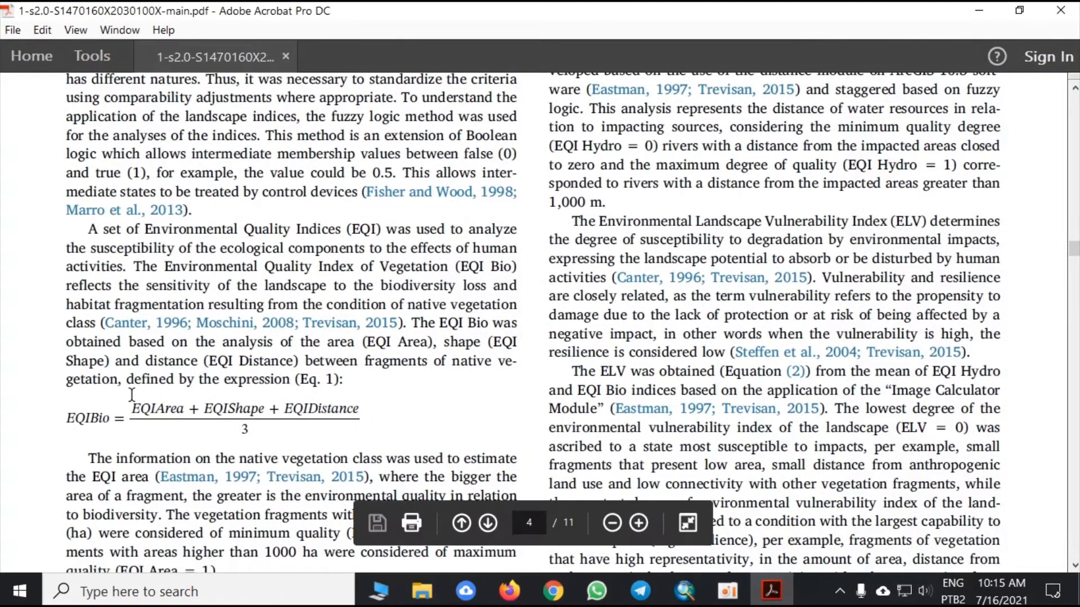
{"action": "scroll", "coordinate": [132, 395], "scroll_direction": "down", "scroll_amount": 2}
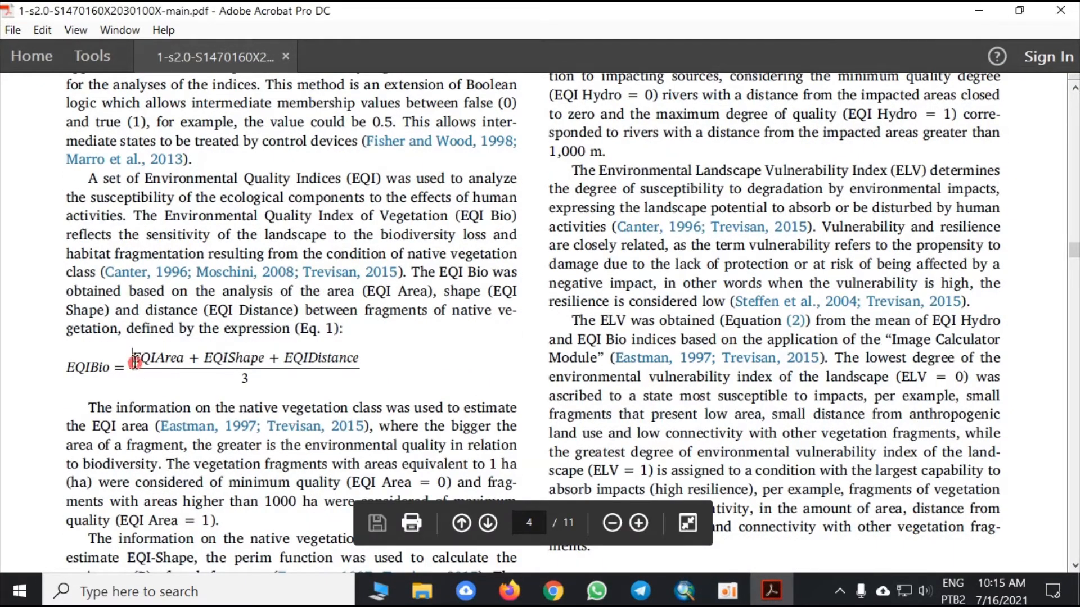
{"action": "left_click_drag", "start_coordinate": [131, 360], "coordinate": [356, 362]}
{"action": "left_click", "coordinate": [220, 401]}
{"action": "left_click", "coordinate": [323, 368]}
{"action": "left_click", "coordinate": [407, 365]}
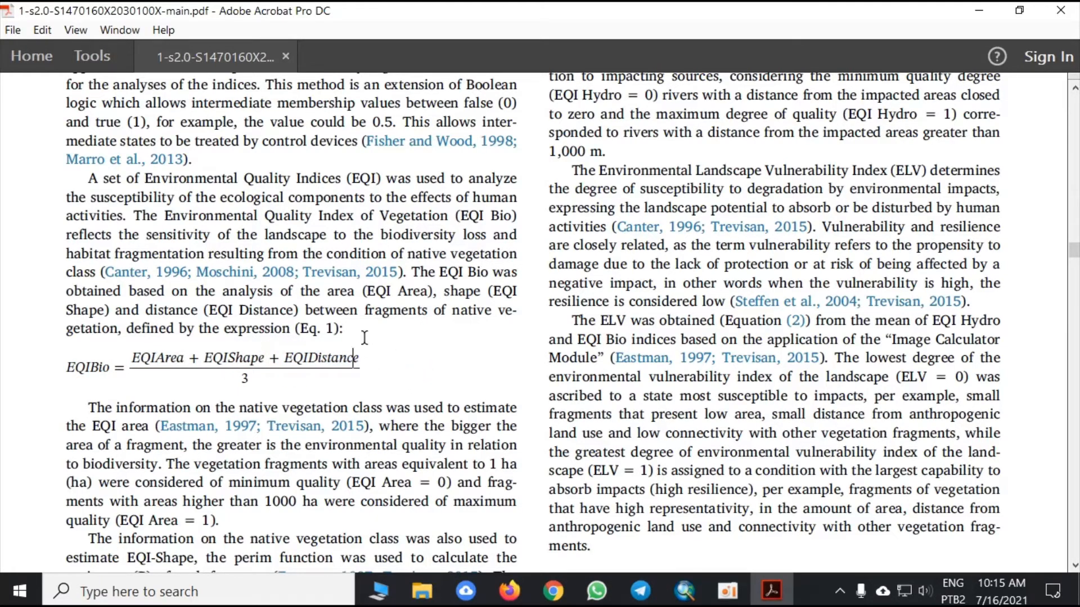
{"action": "left_click_drag", "start_coordinate": [132, 358], "coordinate": [165, 358]}
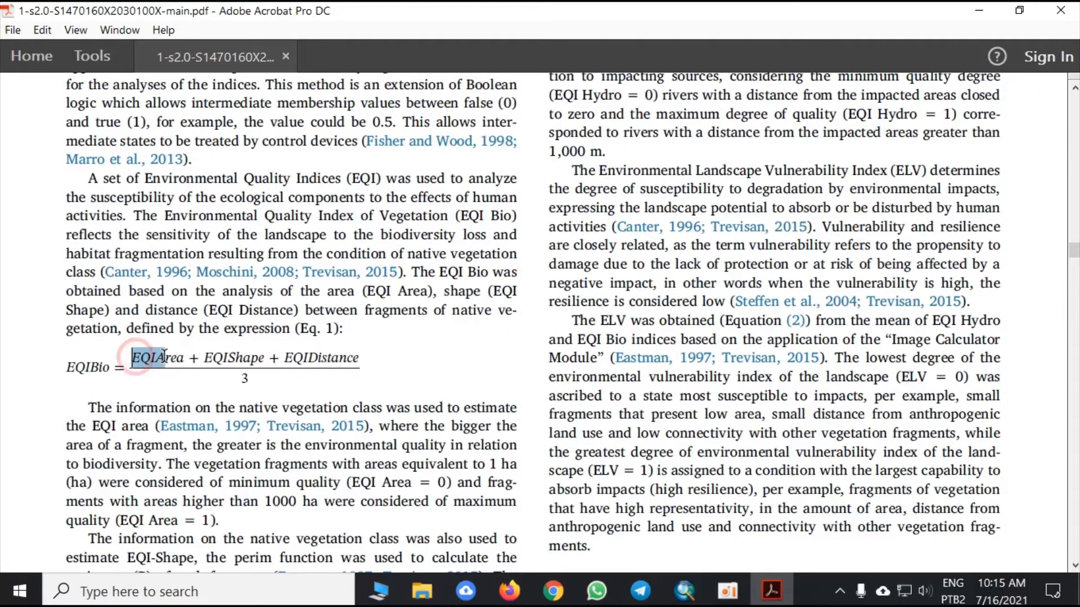
{"action": "left_click", "coordinate": [730, 595]}
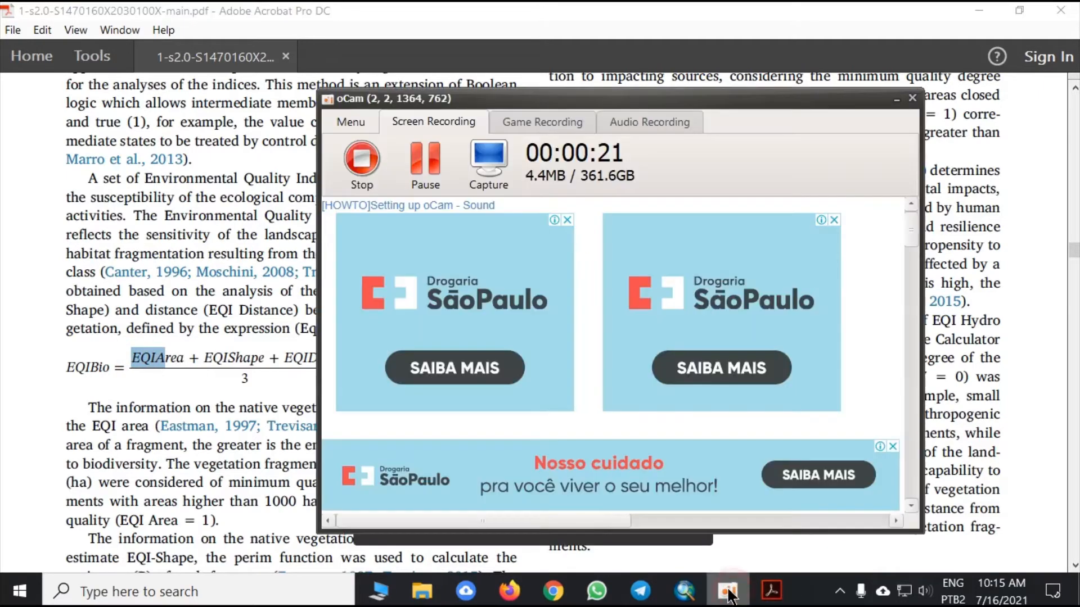
- Switch to ArcMap, open the vegeatation layer's attribute table, maximize it and select the AREA column
{"action": "left_click", "coordinate": [684, 590]}
{"action": "right_click", "coordinate": [81, 153]}
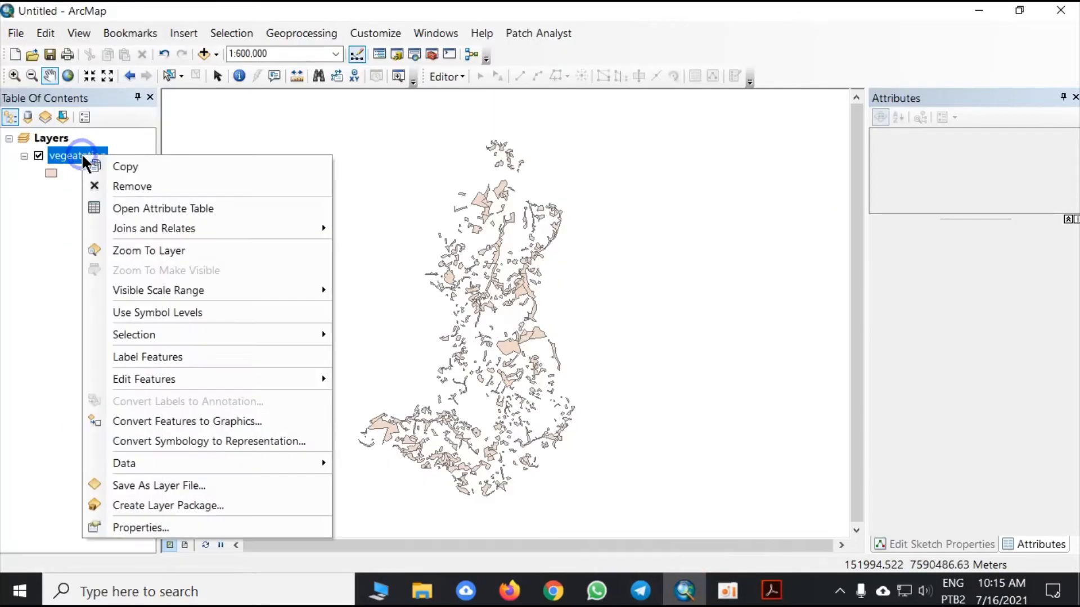
{"action": "left_click", "coordinate": [163, 207]}
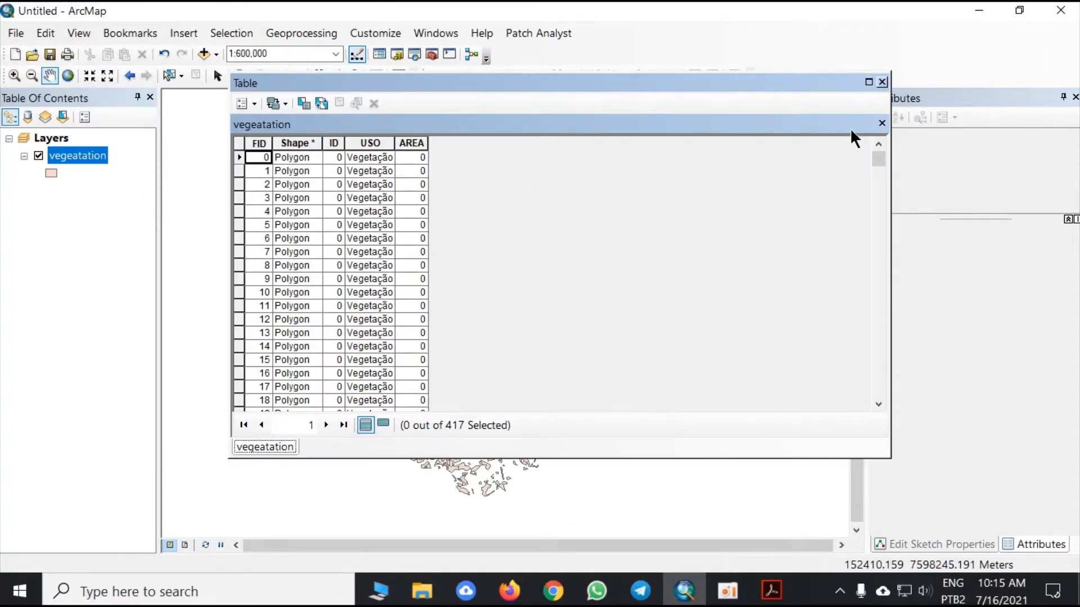
{"action": "left_click", "coordinate": [869, 83]}
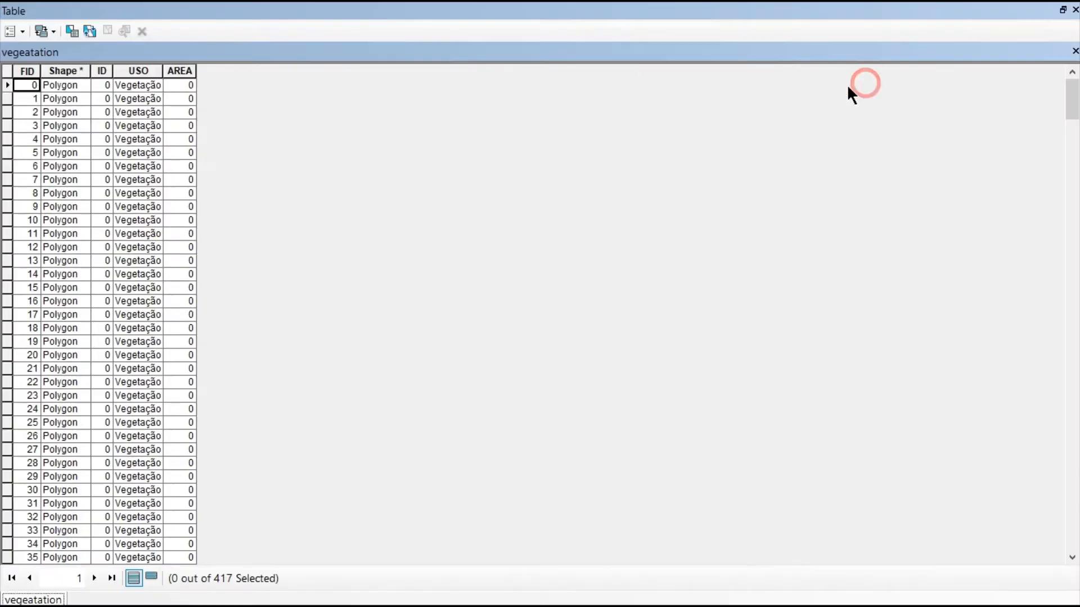
{"action": "left_click", "coordinate": [184, 68]}
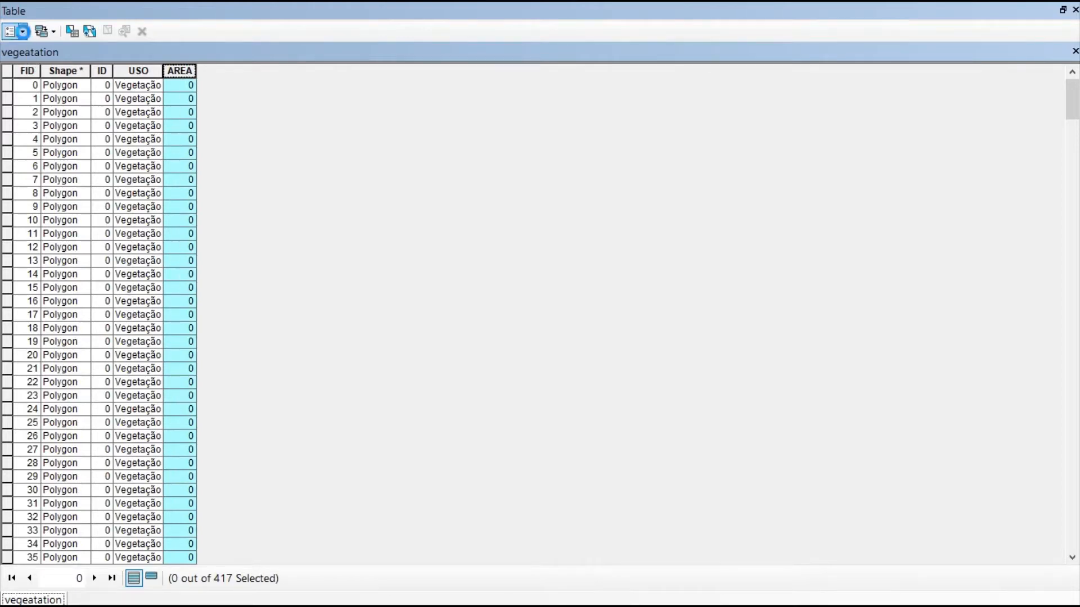
- Add a Float field named area to the vegeatation table and accept its automatic renaming to area_1
{"action": "left_click", "coordinate": [15, 31]}
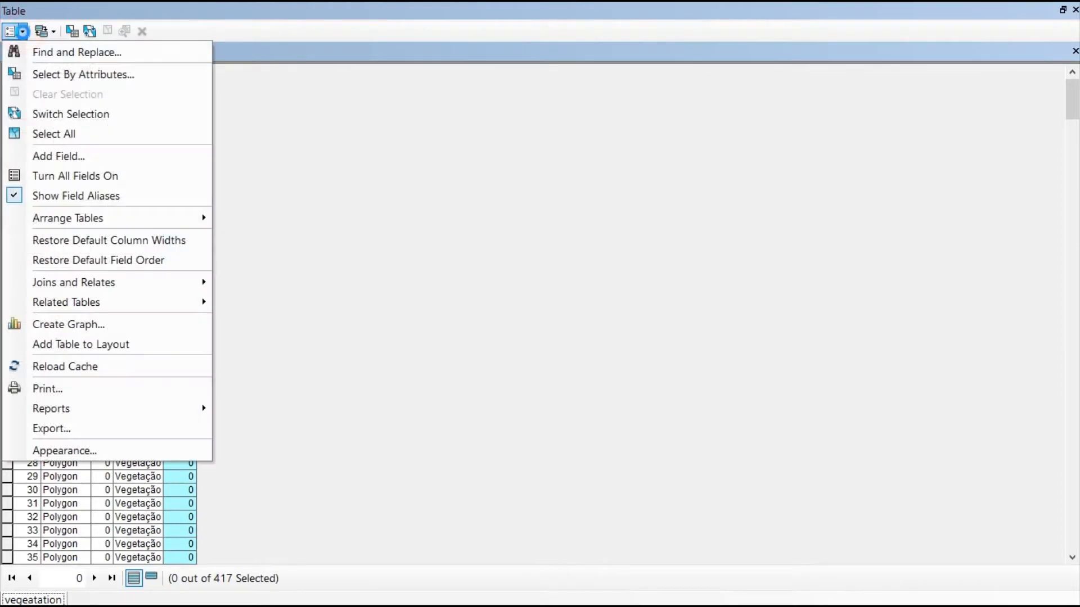
{"action": "left_click", "coordinate": [111, 157]}
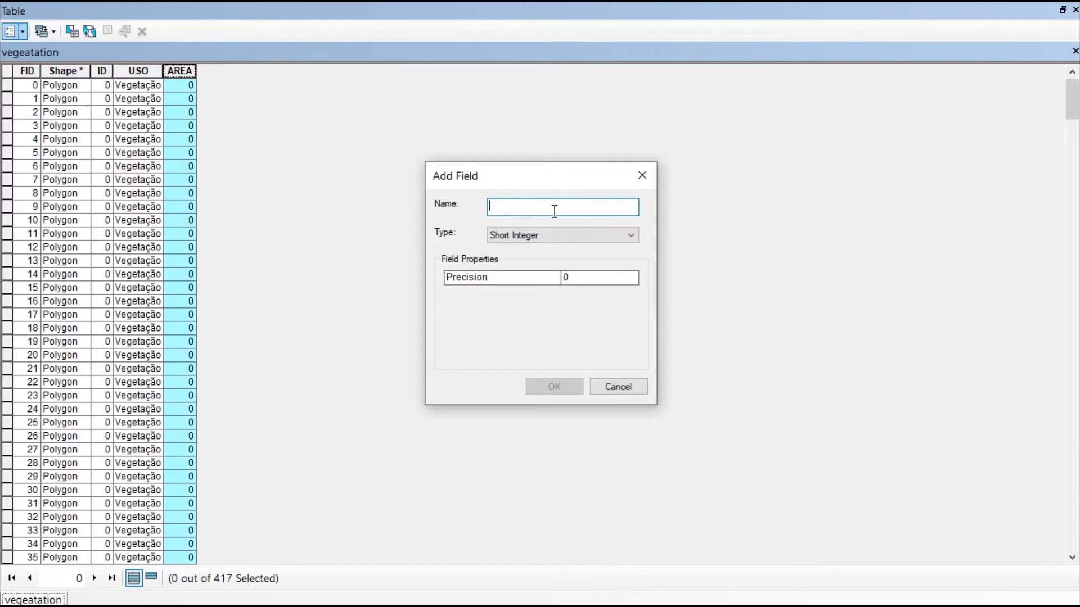
{"action": "type", "text": "area"}
{"action": "left_click", "coordinate": [579, 236]}
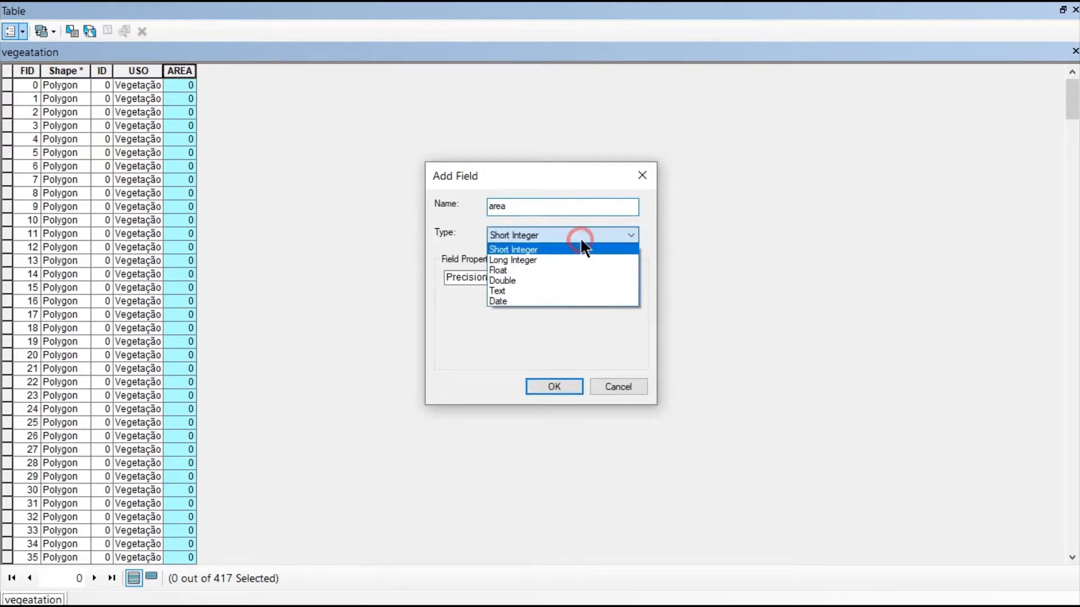
{"action": "left_click", "coordinate": [563, 273]}
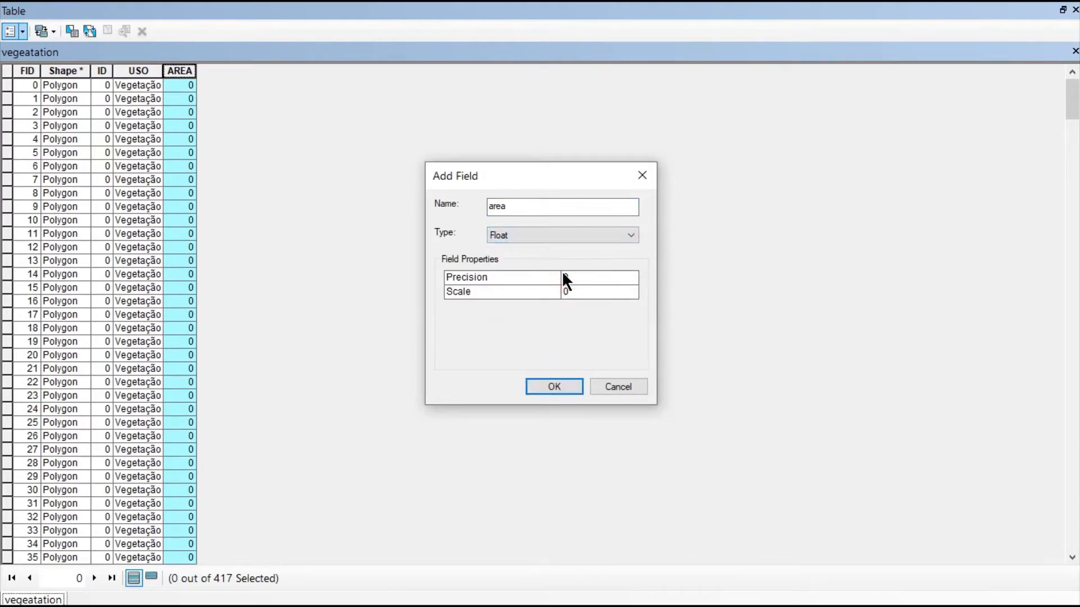
{"action": "left_click", "coordinate": [542, 234]}
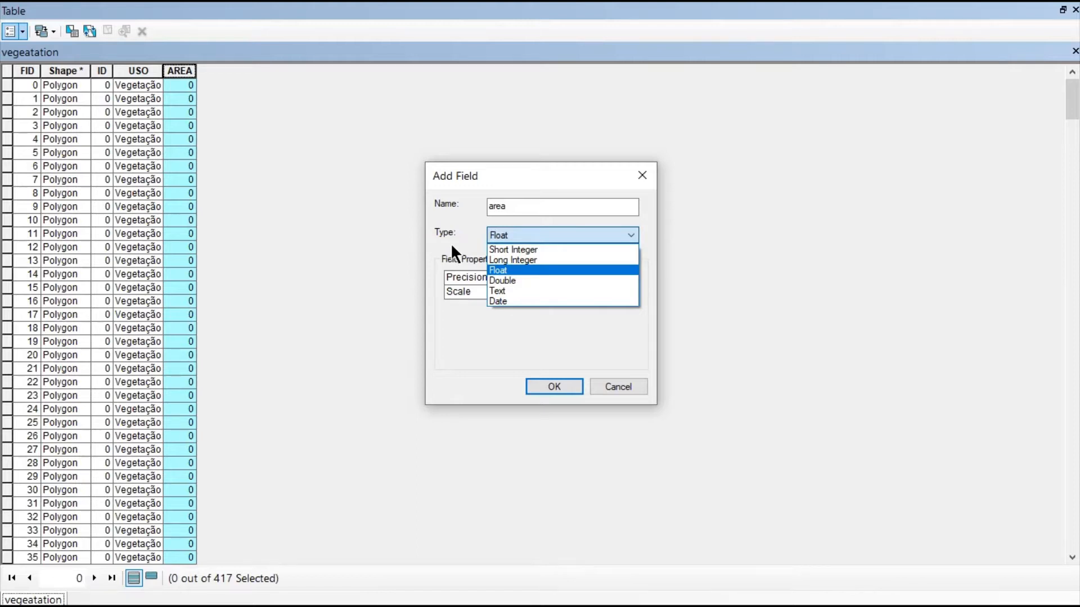
{"action": "left_click", "coordinate": [530, 269]}
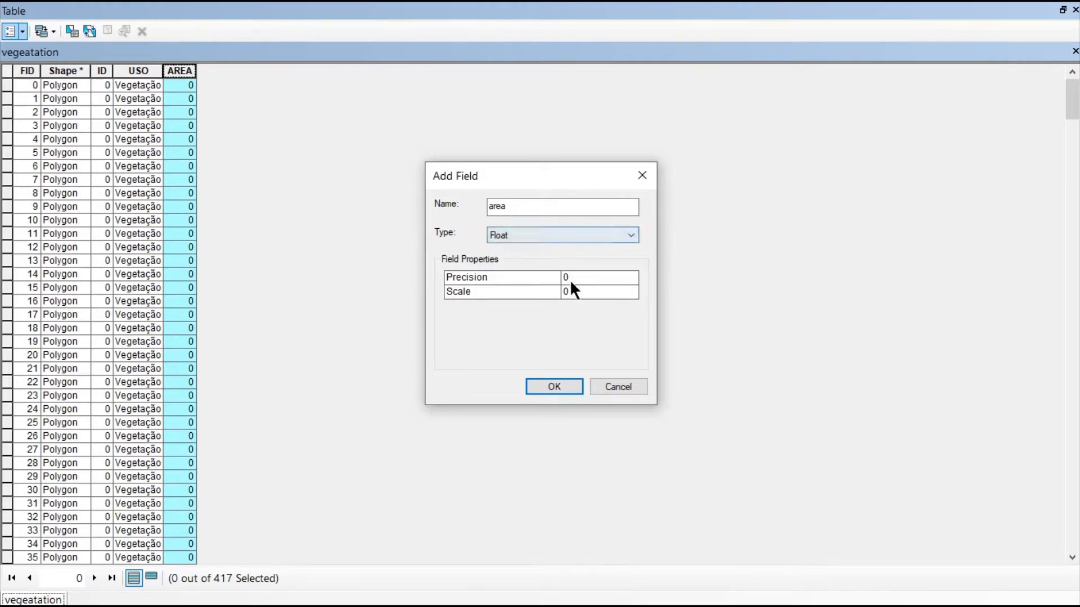
{"action": "left_click", "coordinate": [555, 383]}
{"action": "left_click", "coordinate": [602, 366]}
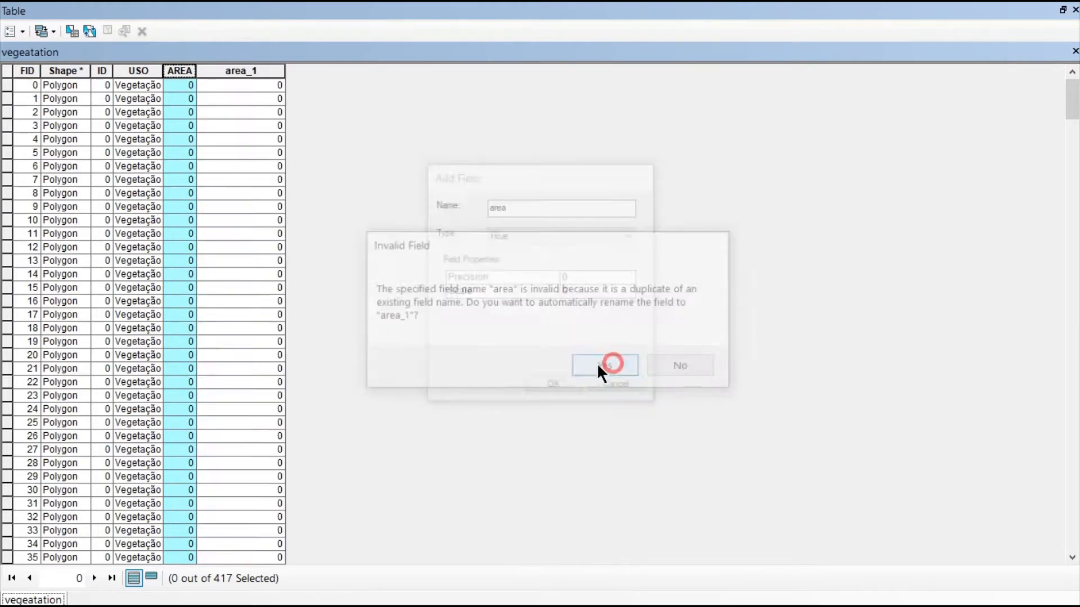
- Delete the original AREA field from the vegeatation table and close the table
{"action": "left_click", "coordinate": [259, 71]}
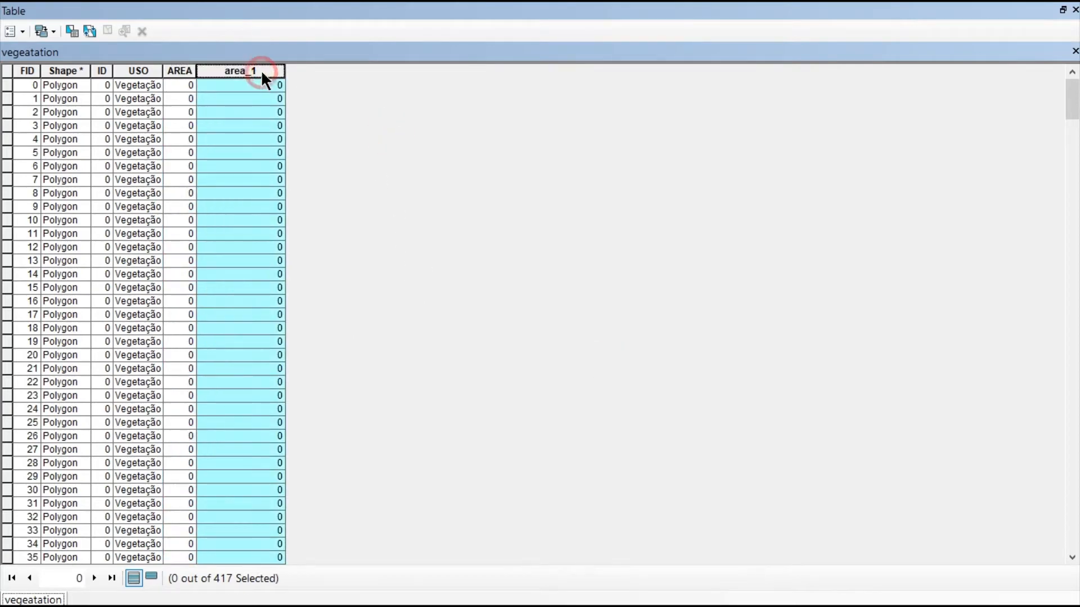
{"action": "left_click", "coordinate": [182, 69]}
{"action": "right_click", "coordinate": [183, 69]}
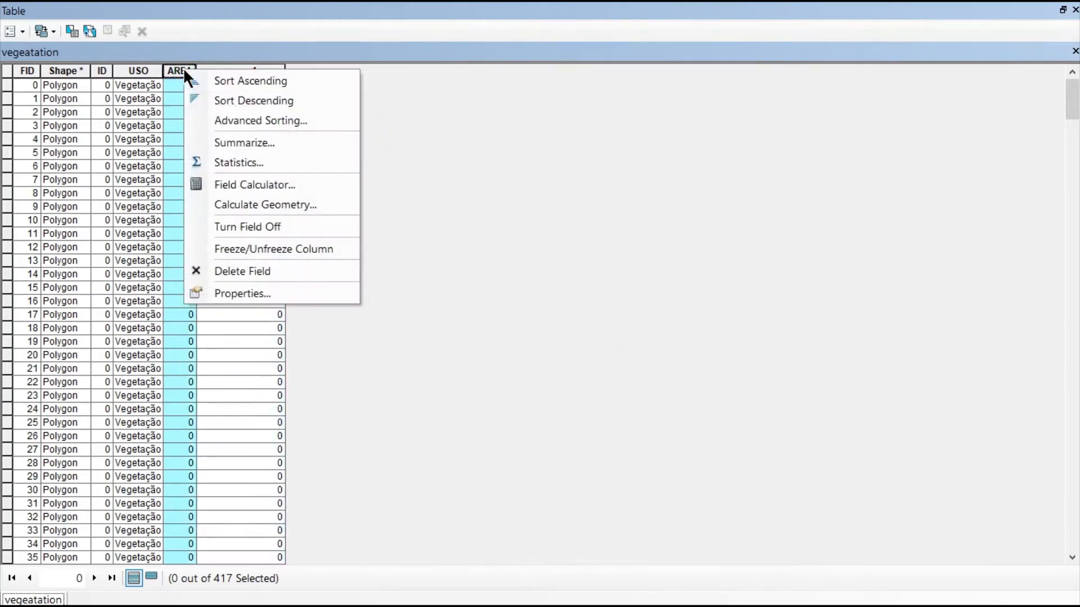
{"action": "left_click", "coordinate": [264, 270]}
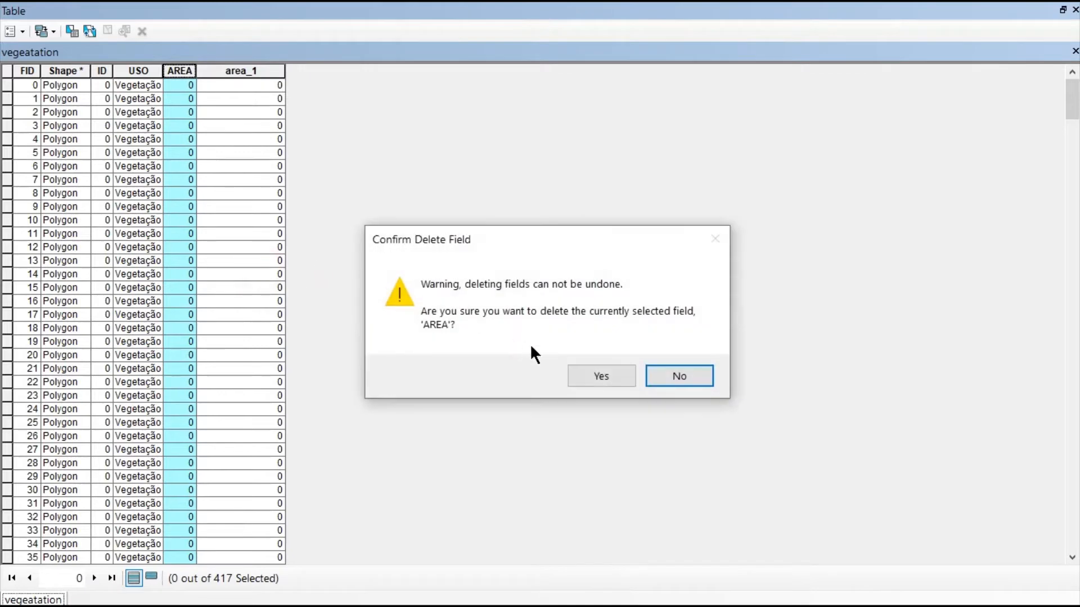
{"action": "left_click", "coordinate": [584, 374]}
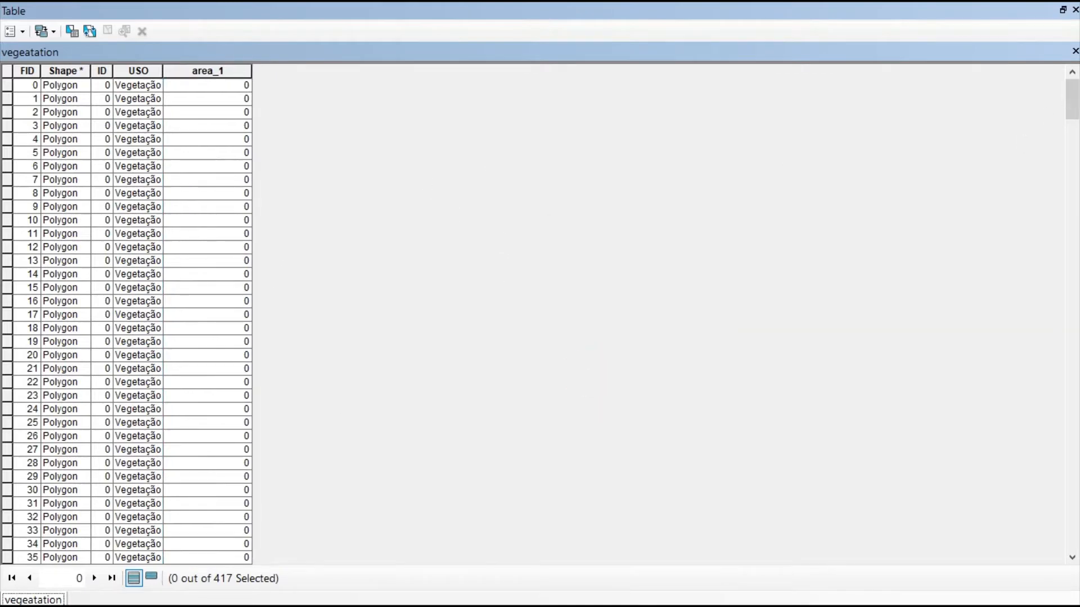
{"action": "left_click", "coordinate": [1074, 51]}
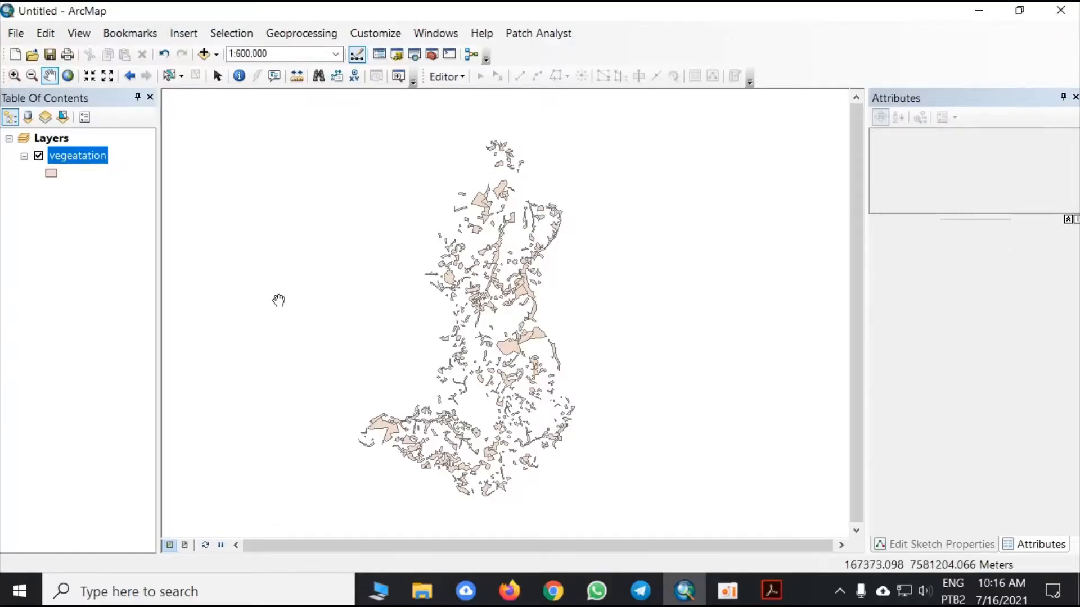
- Select SIRGAS 2000 UTM Zone 23S as the data frame's coordinate system and apply it
{"action": "double_click", "coordinate": [59, 139]}
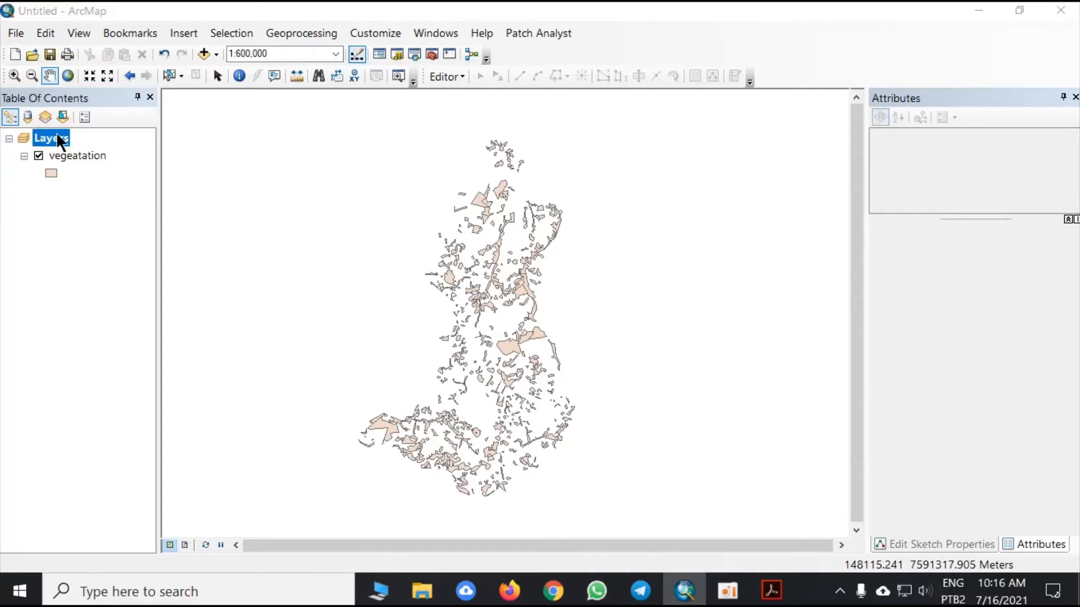
{"action": "left_click", "coordinate": [571, 61]}
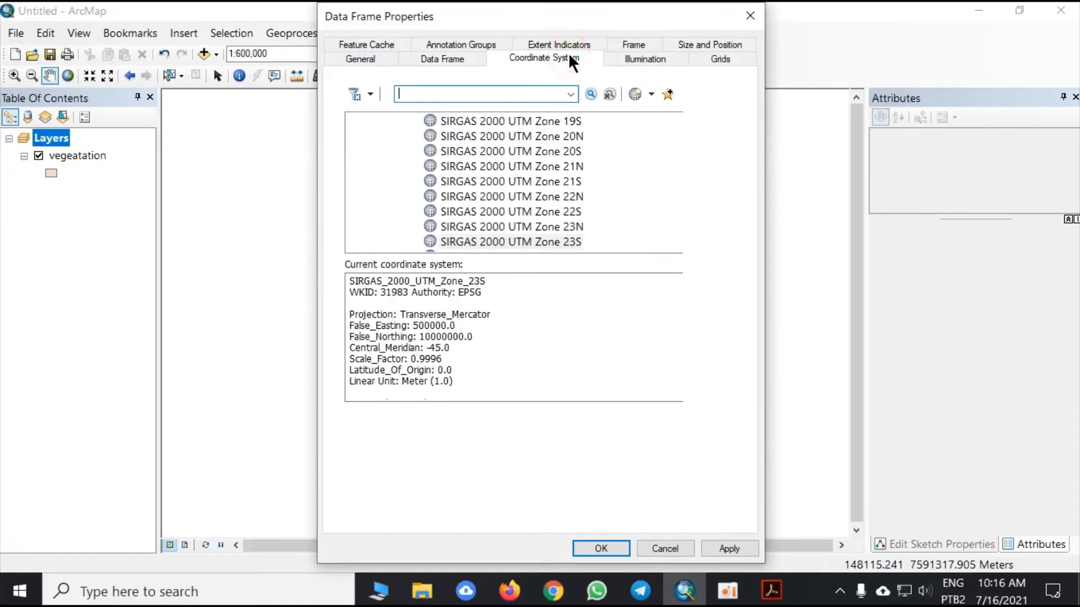
{"action": "left_click", "coordinate": [517, 242]}
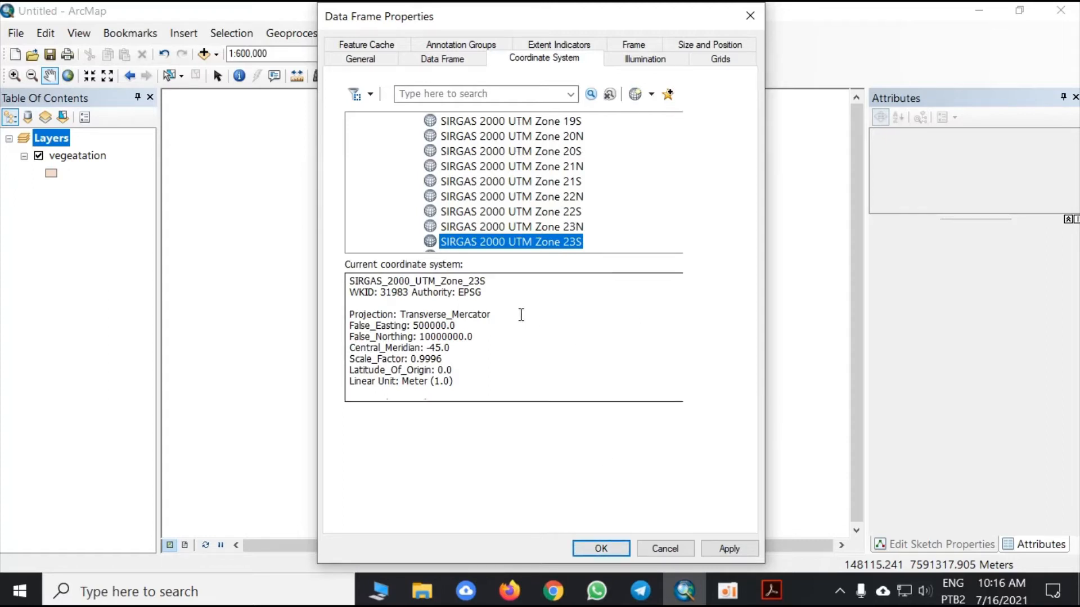
{"action": "left_click", "coordinate": [600, 550]}
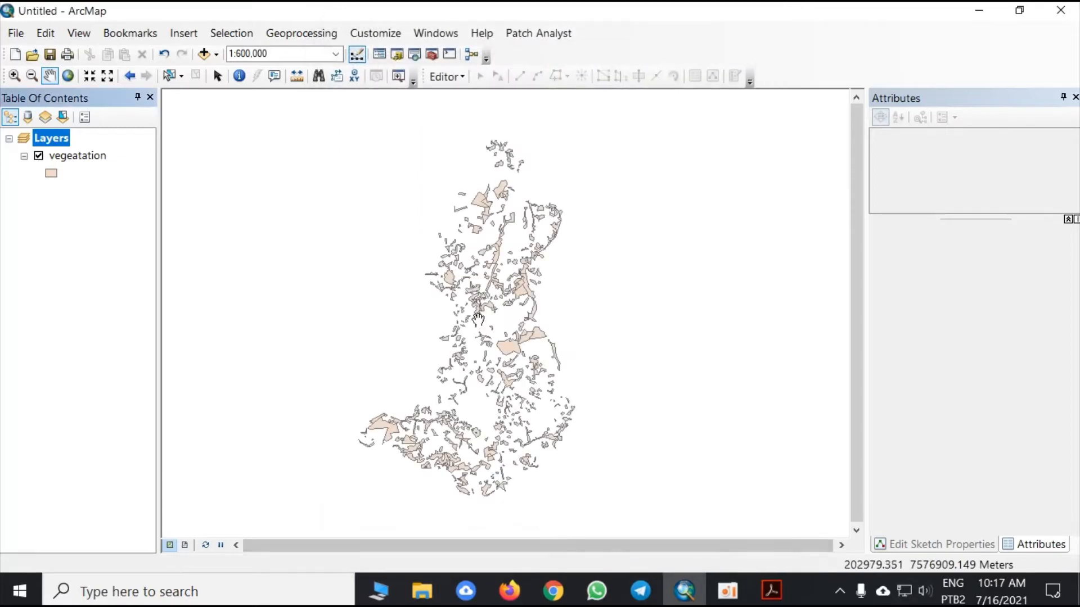
- Reopen the vegeatation attribute table and calculate the area_1 field's geometry as Area in Square Kilometers using the data source's coordinate system
{"action": "right_click", "coordinate": [77, 153]}
{"action": "left_click", "coordinate": [135, 205]}
{"action": "left_click", "coordinate": [214, 70]}
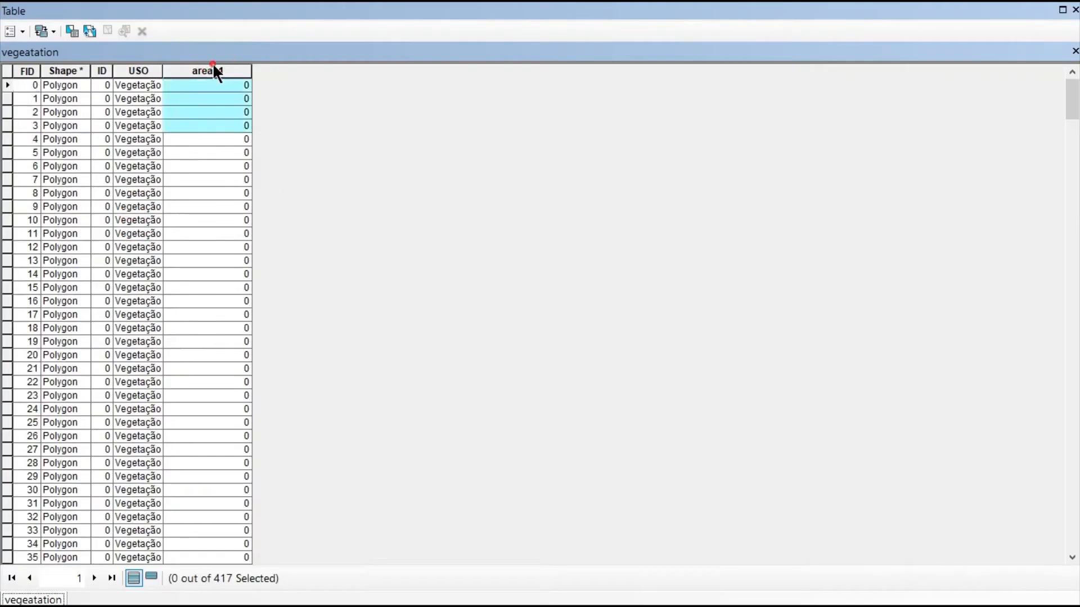
{"action": "right_click", "coordinate": [205, 73]}
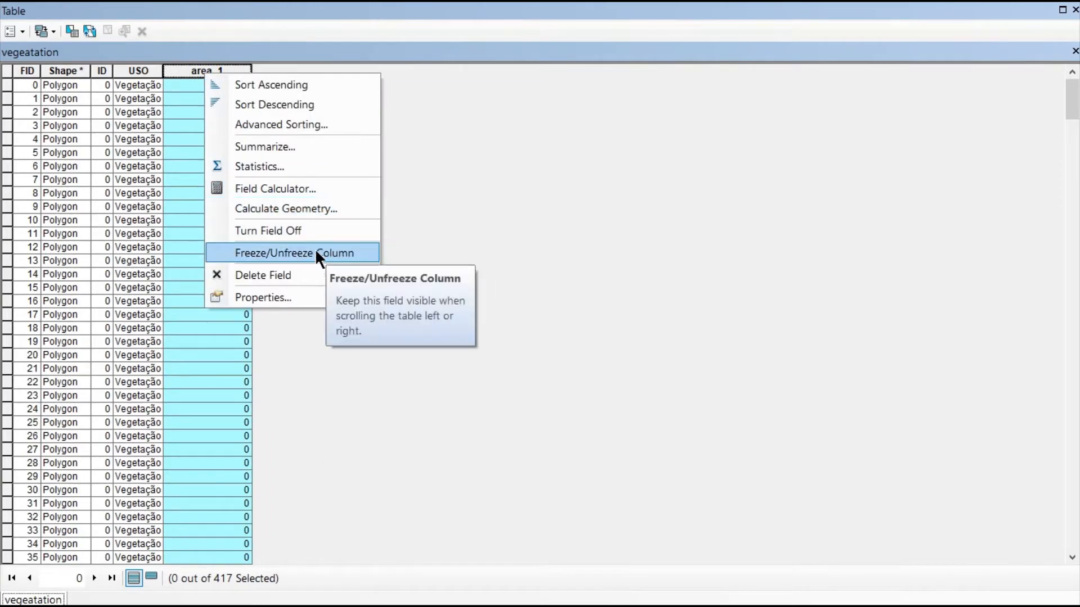
{"action": "left_click", "coordinate": [319, 208]}
{"action": "left_click", "coordinate": [501, 324]}
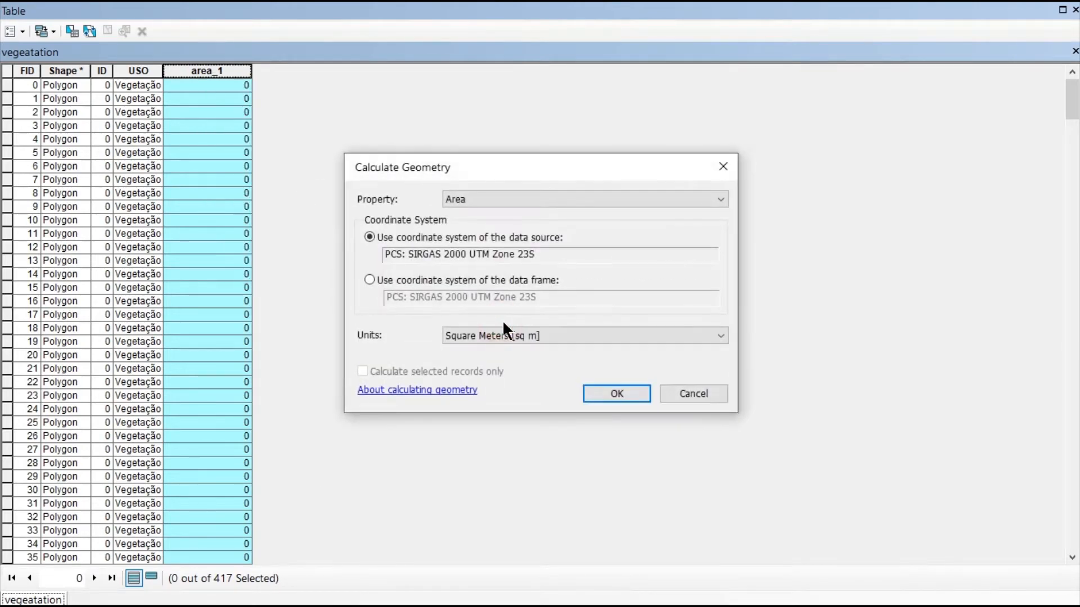
{"action": "left_click", "coordinate": [530, 190]}
{"action": "left_click", "coordinate": [529, 190]}
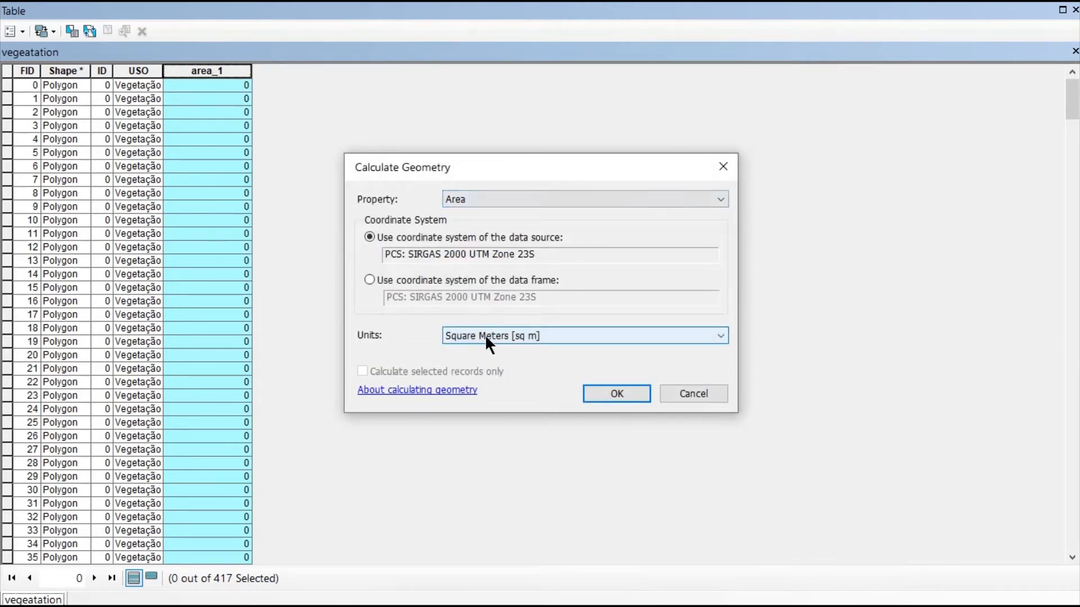
{"action": "left_click", "coordinate": [523, 337]}
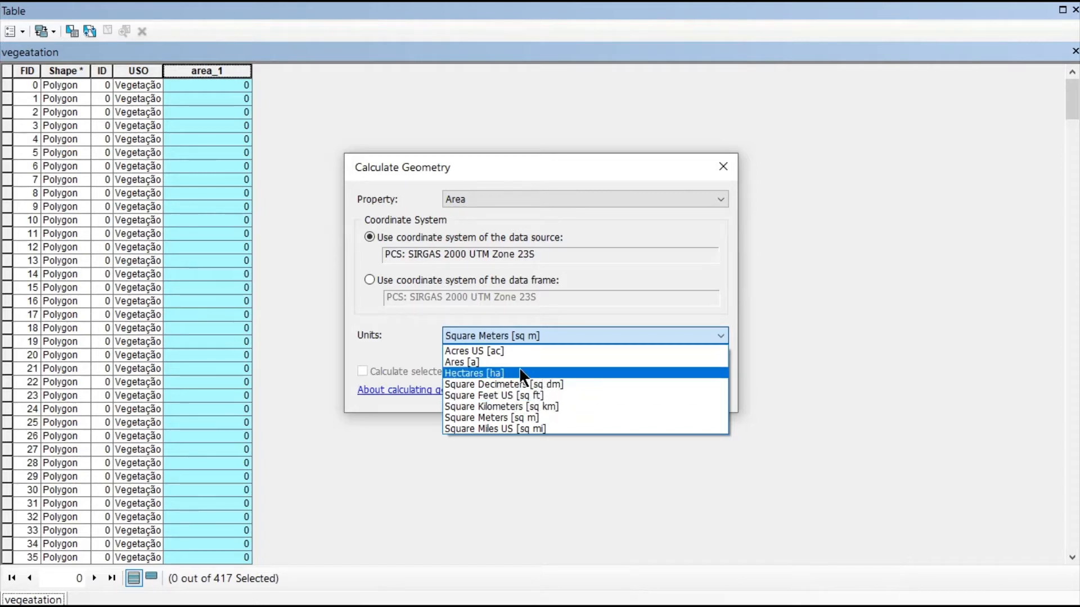
{"action": "left_click", "coordinate": [569, 406]}
{"action": "left_click", "coordinate": [608, 392]}
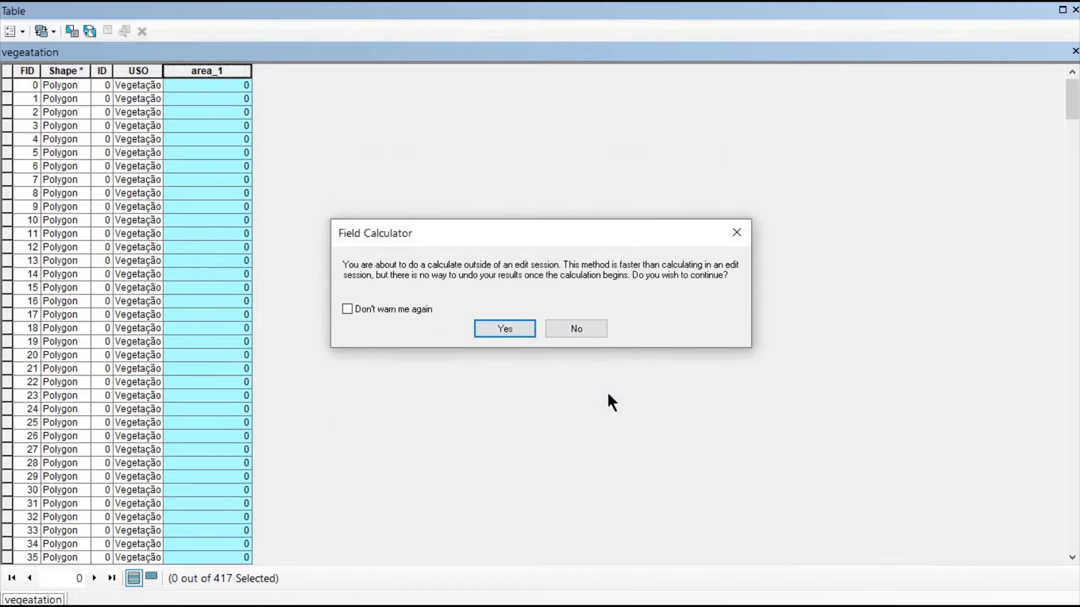
{"action": "left_click", "coordinate": [481, 332]}
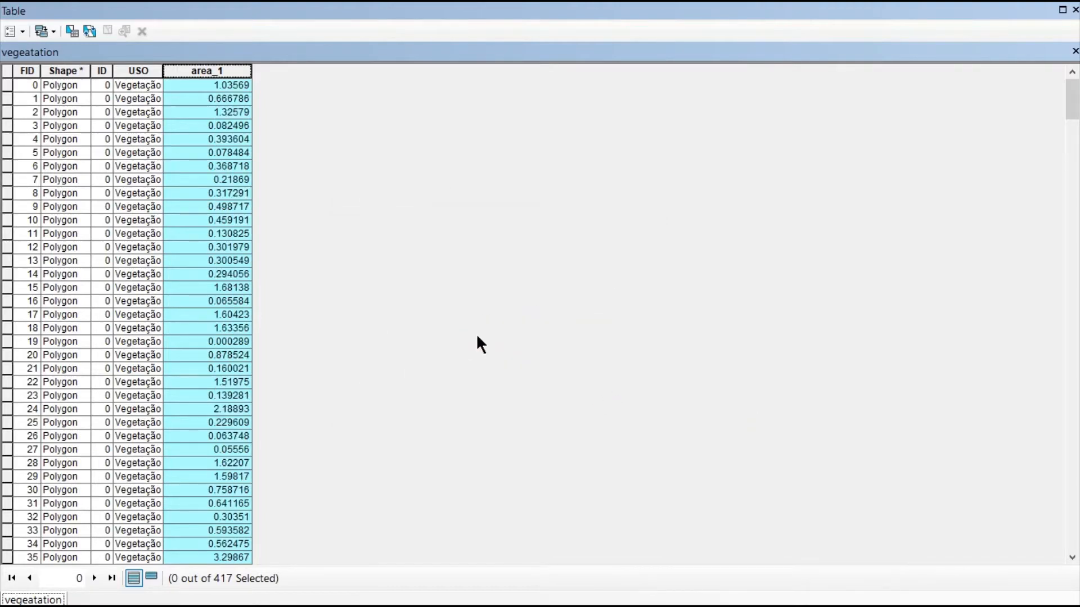
{"action": "scroll", "coordinate": [196, 166], "scroll_direction": "down", "scroll_amount": 20}
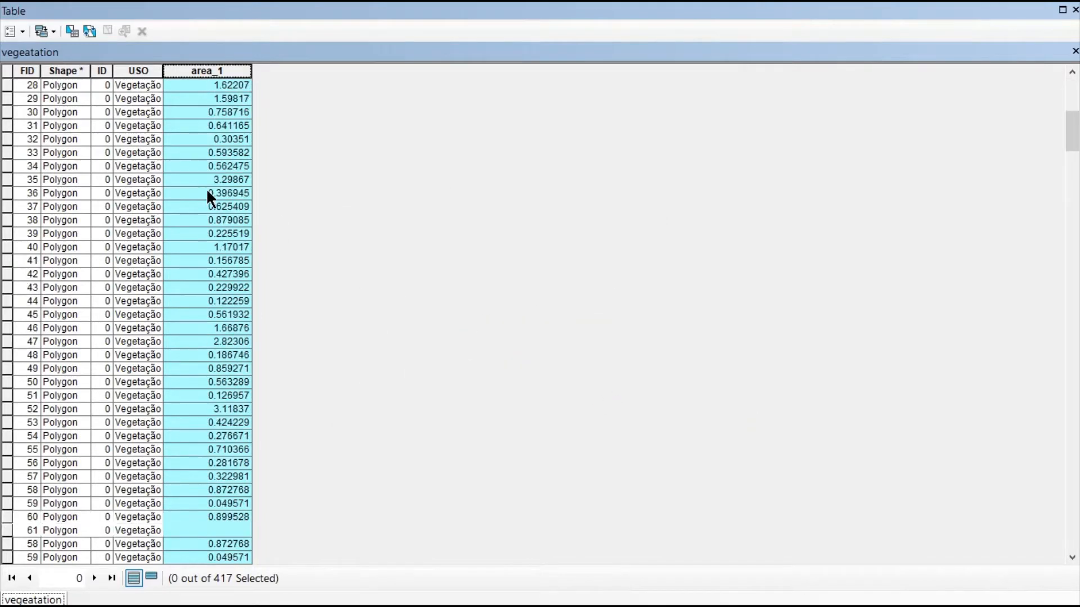
{"action": "scroll", "coordinate": [215, 348], "scroll_direction": "down", "scroll_amount": 20}
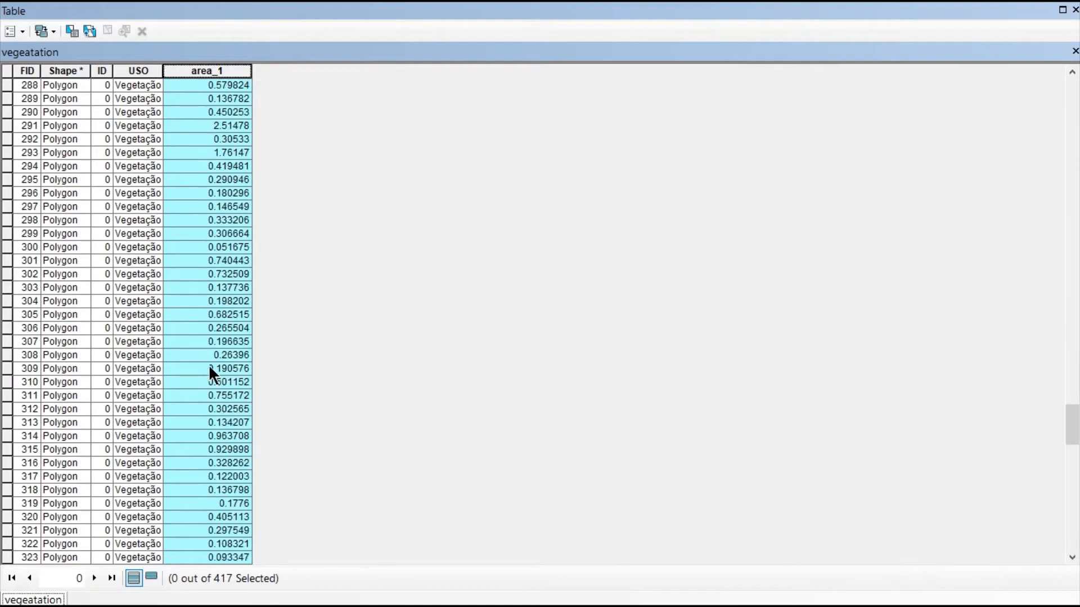
- Add a Float field named Perimeter to the vegeatation attribute table
{"action": "left_click", "coordinate": [22, 34]}
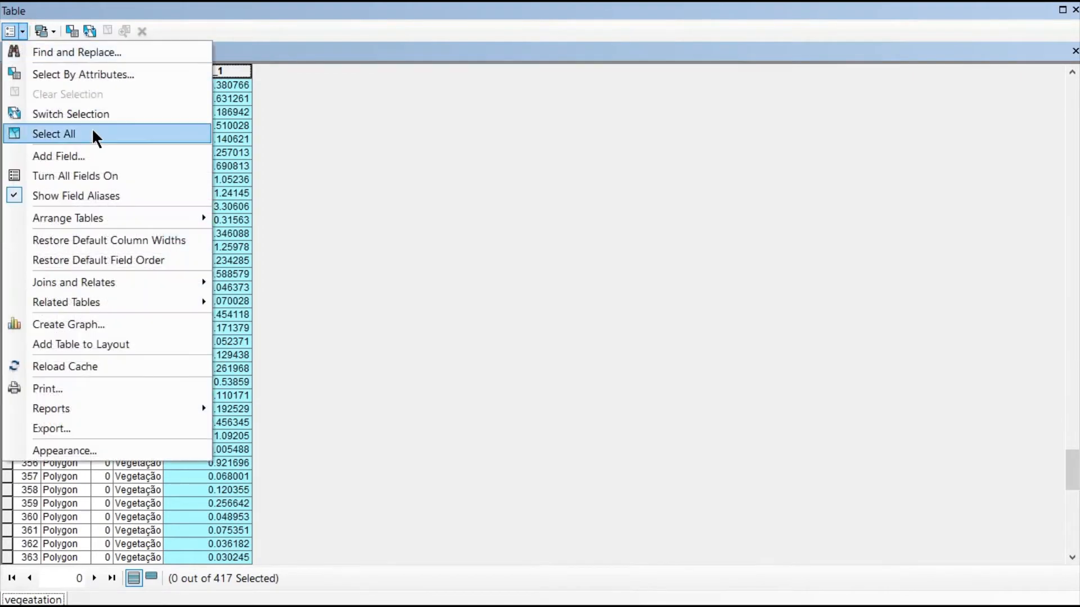
{"action": "left_click", "coordinate": [104, 153]}
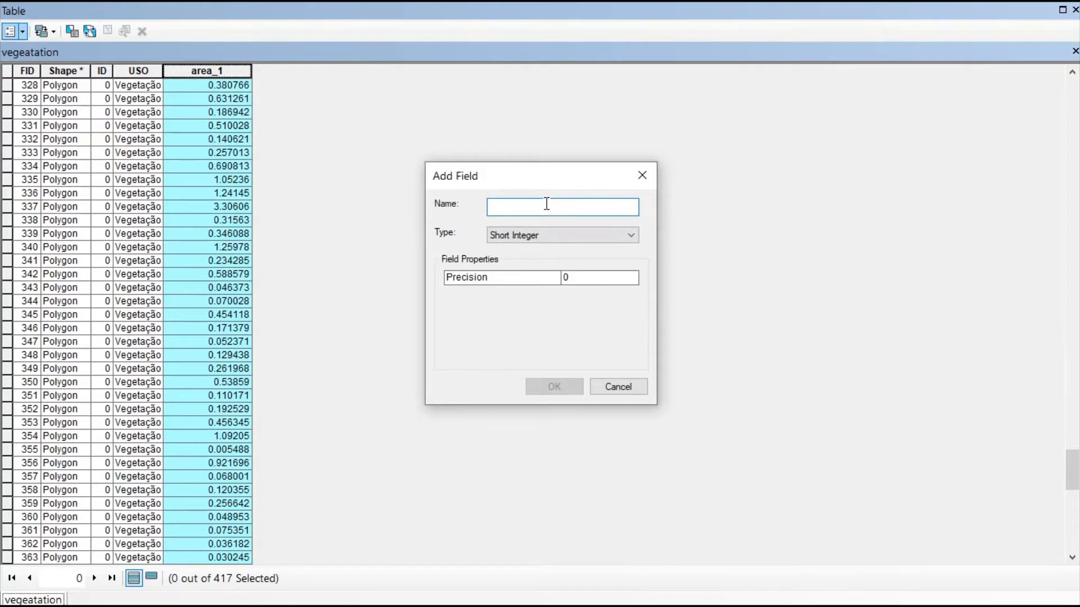
{"action": "type", "text": "Perimeter"}
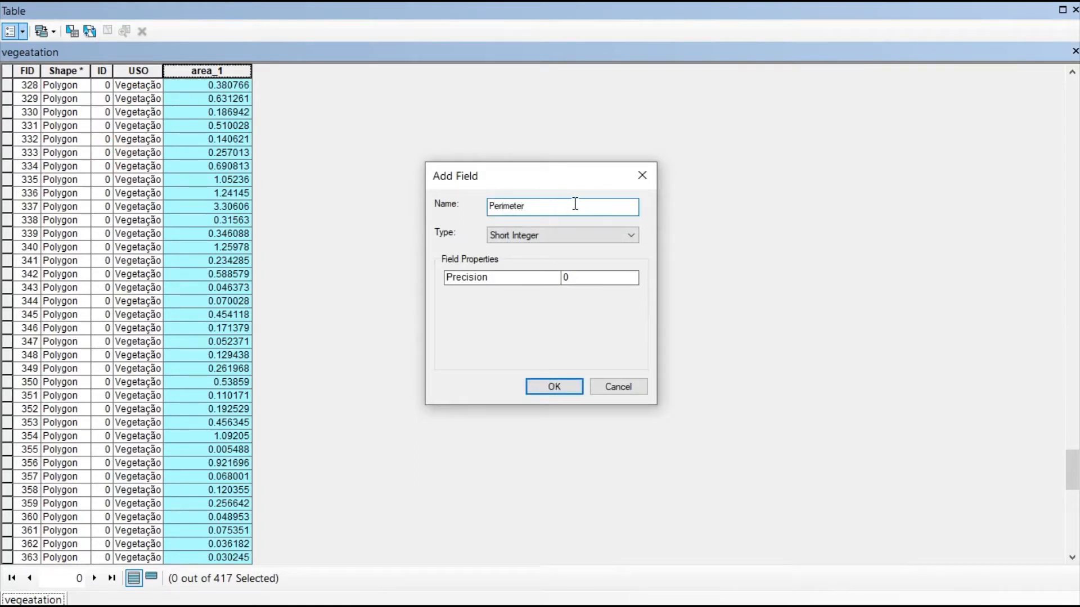
{"action": "left_click", "coordinate": [572, 234]}
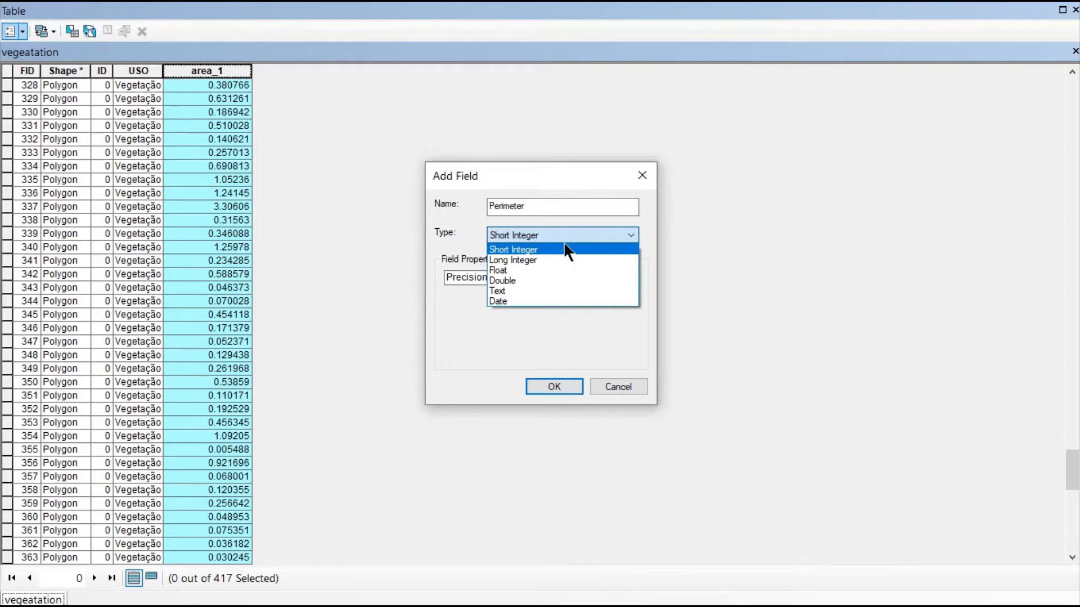
{"action": "left_click", "coordinate": [532, 270]}
{"action": "left_click", "coordinate": [557, 387]}
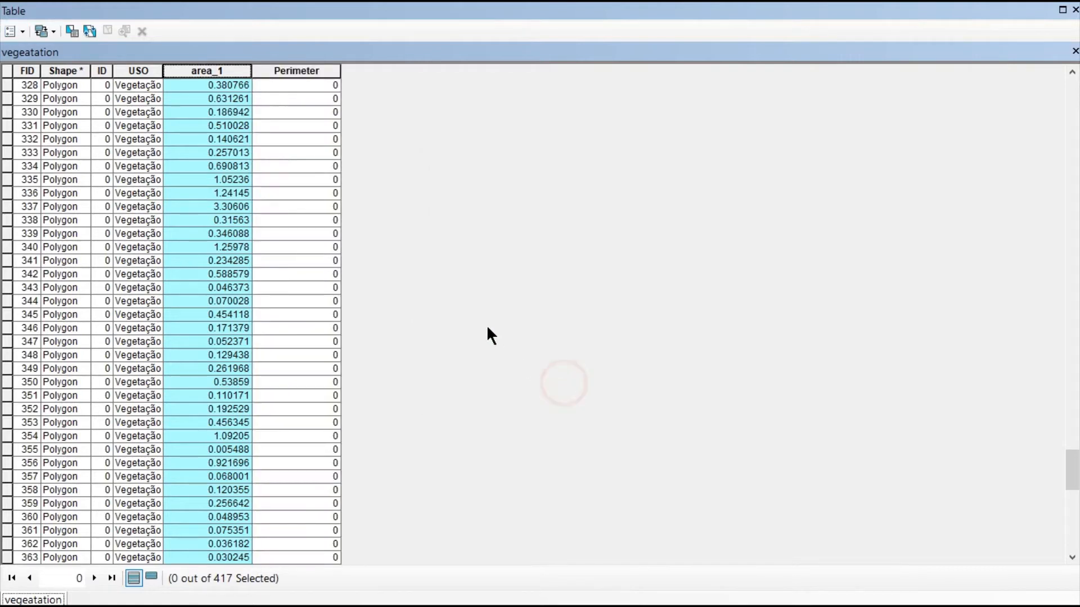
- Calculate the Perimeter field's geometry as Perimeter in Kilometers using the data source's coordinate system, and close the table
{"action": "left_click", "coordinate": [311, 70]}
{"action": "right_click", "coordinate": [313, 74]}
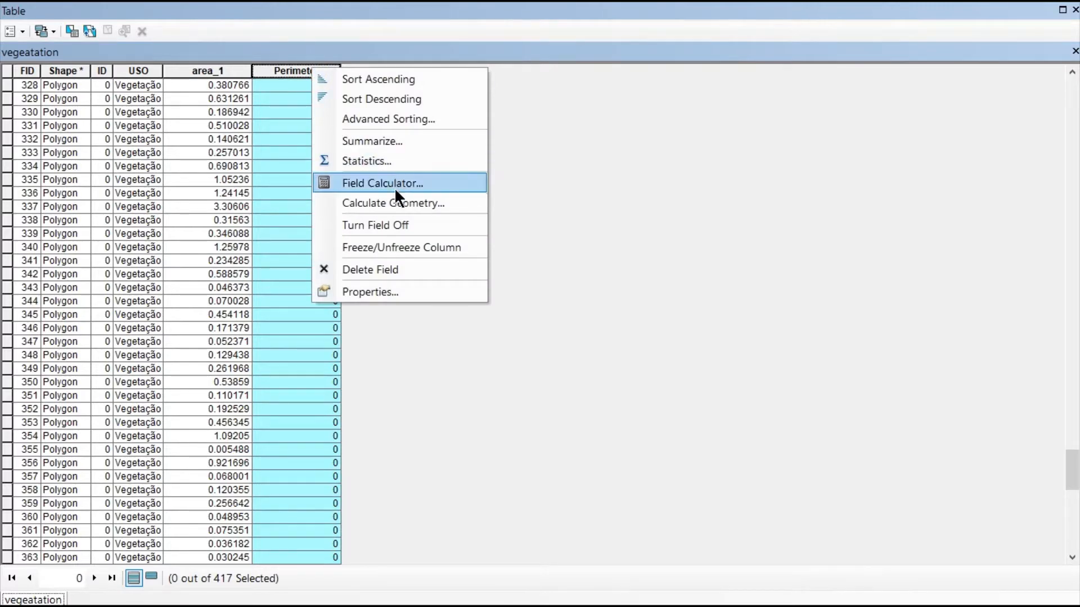
{"action": "left_click", "coordinate": [427, 198]}
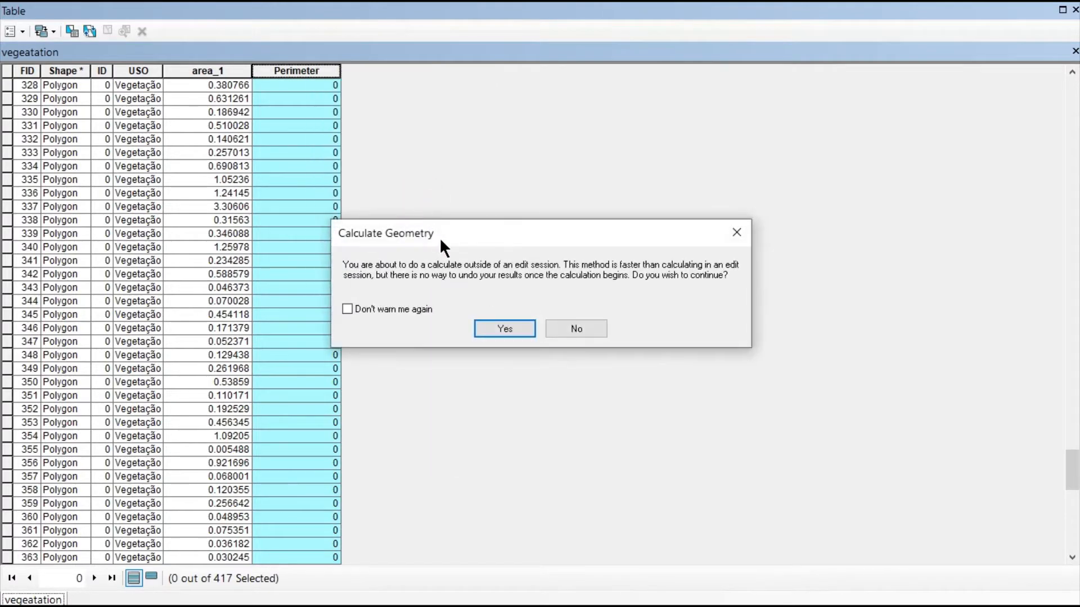
{"action": "left_click", "coordinate": [510, 326]}
{"action": "left_click", "coordinate": [574, 198]}
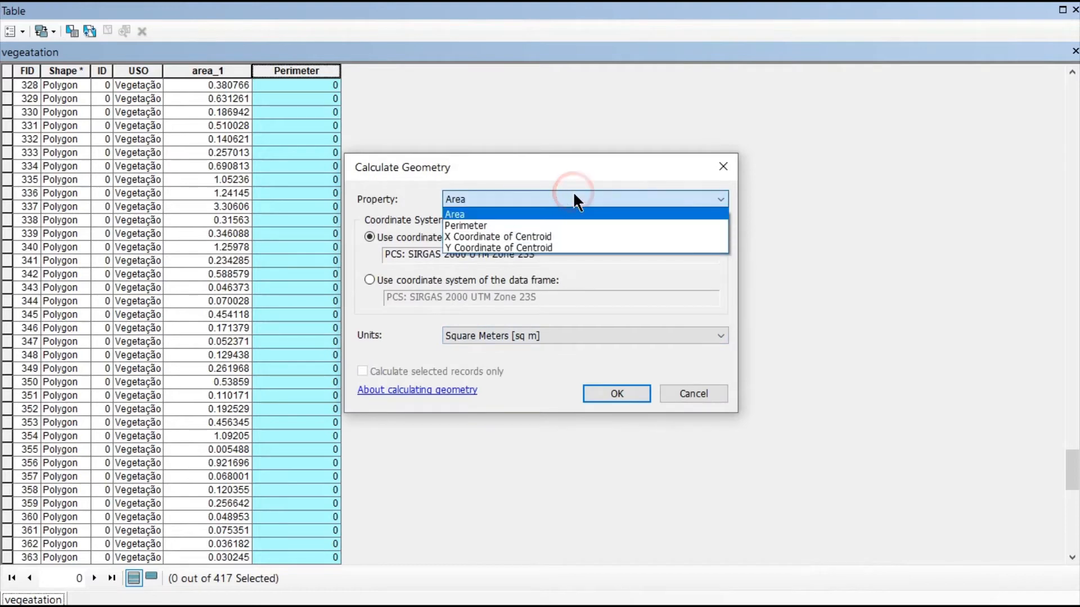
{"action": "left_click", "coordinate": [498, 224]}
{"action": "left_click", "coordinate": [532, 326]}
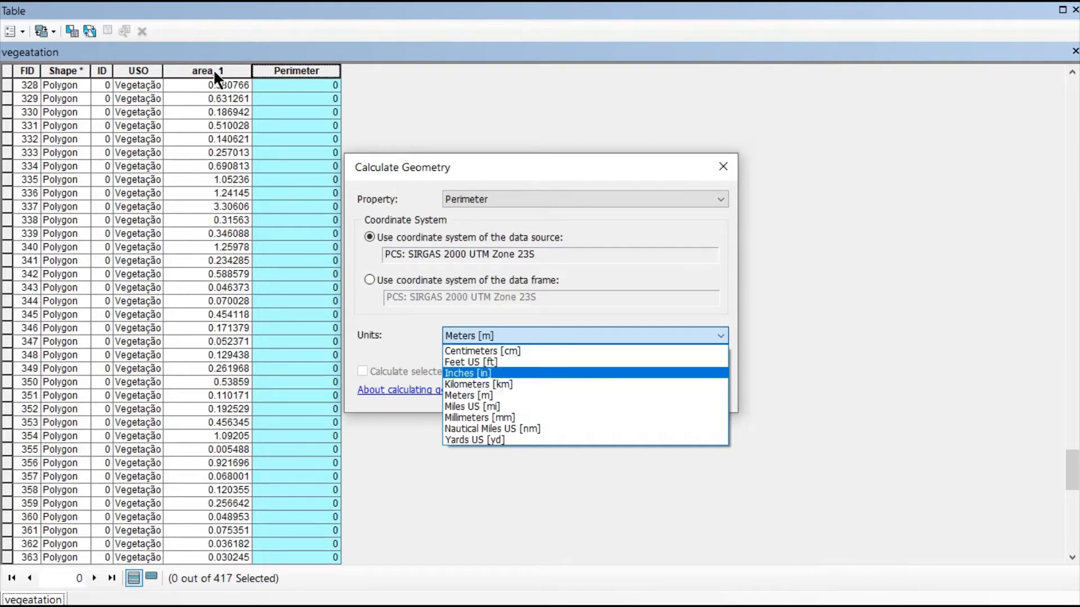
{"action": "left_click", "coordinate": [507, 384]}
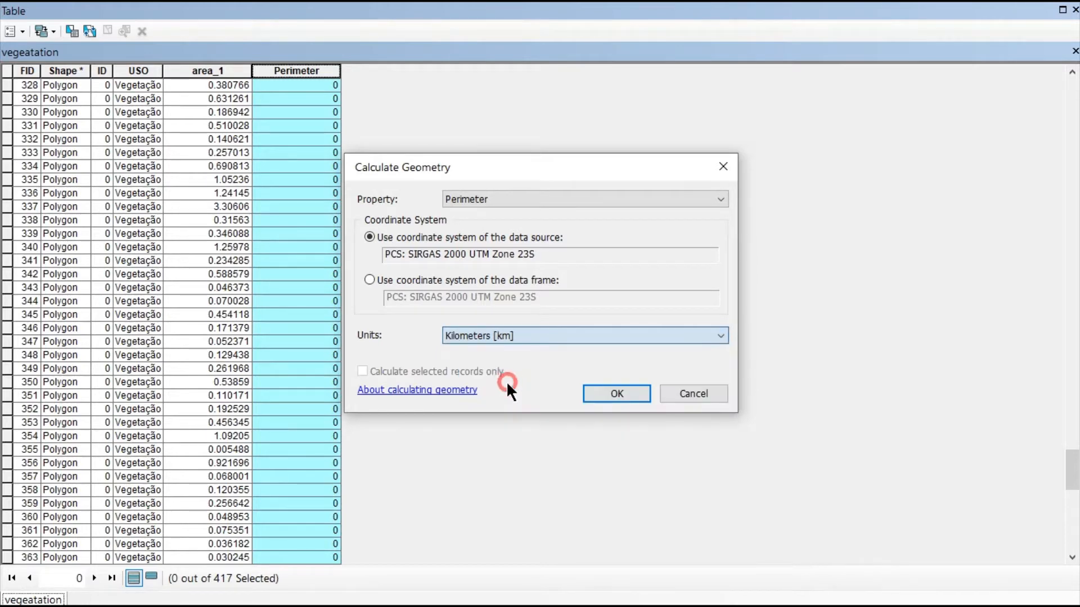
{"action": "left_click", "coordinate": [602, 393]}
{"action": "left_click", "coordinate": [513, 332]}
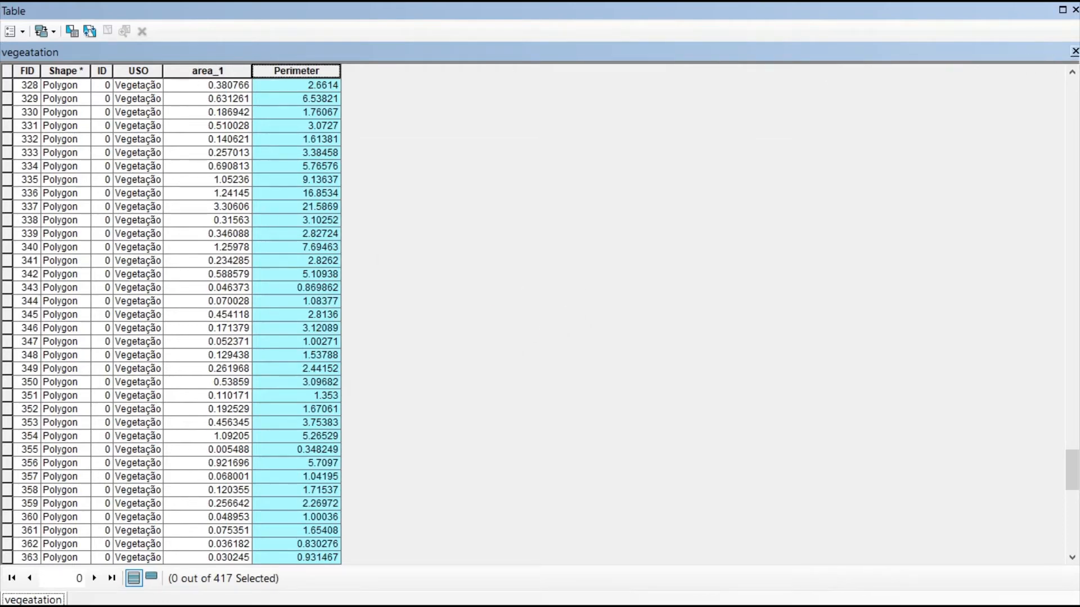
{"action": "left_click", "coordinate": [1075, 51]}
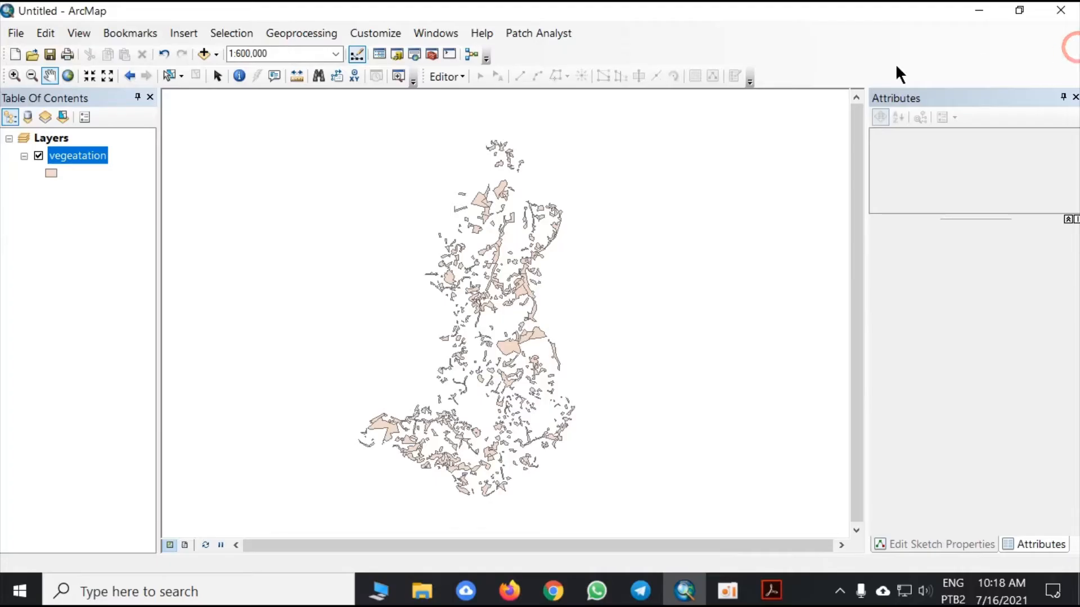
{"action": "left_click", "coordinate": [731, 591]}
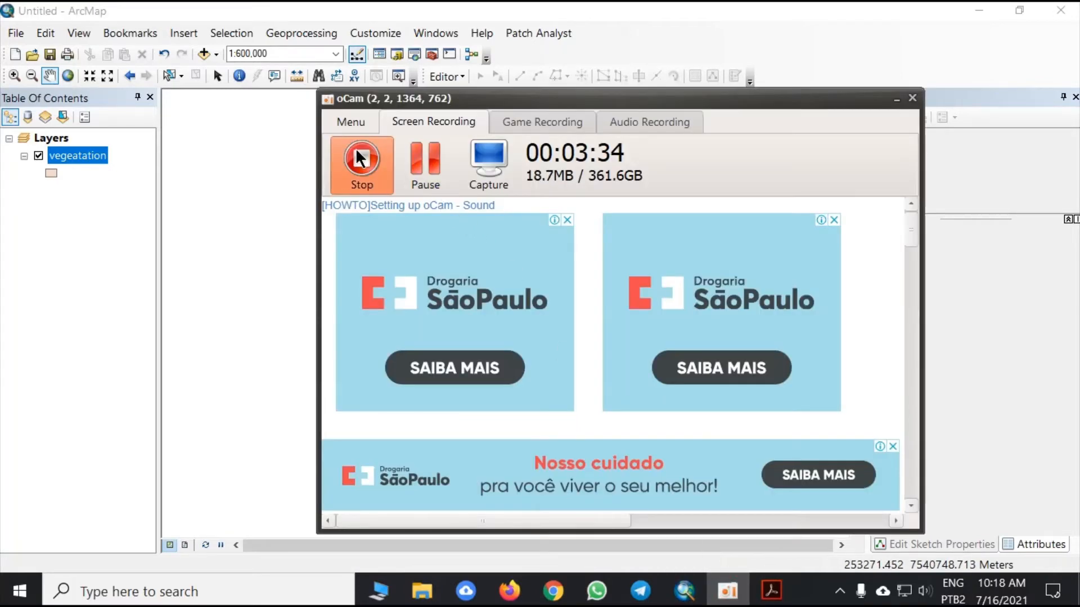
{"action": "left_click", "coordinate": [360, 159]}
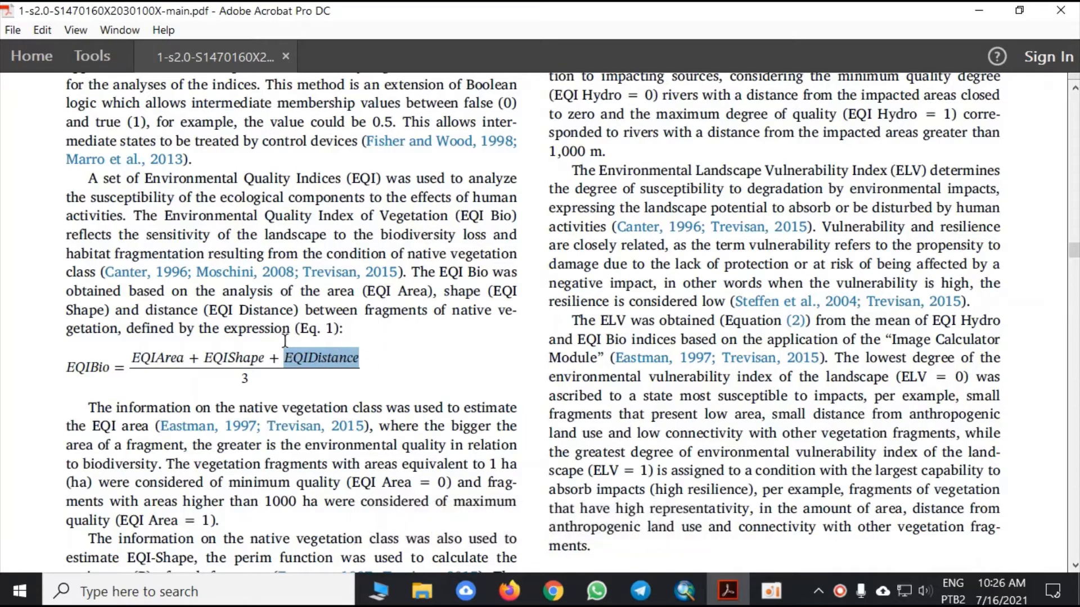
- Switch to ArcMap, make the vegeatation layer visible, and close the Search and ArcToolbox windows
{"action": "left_click", "coordinate": [685, 591]}
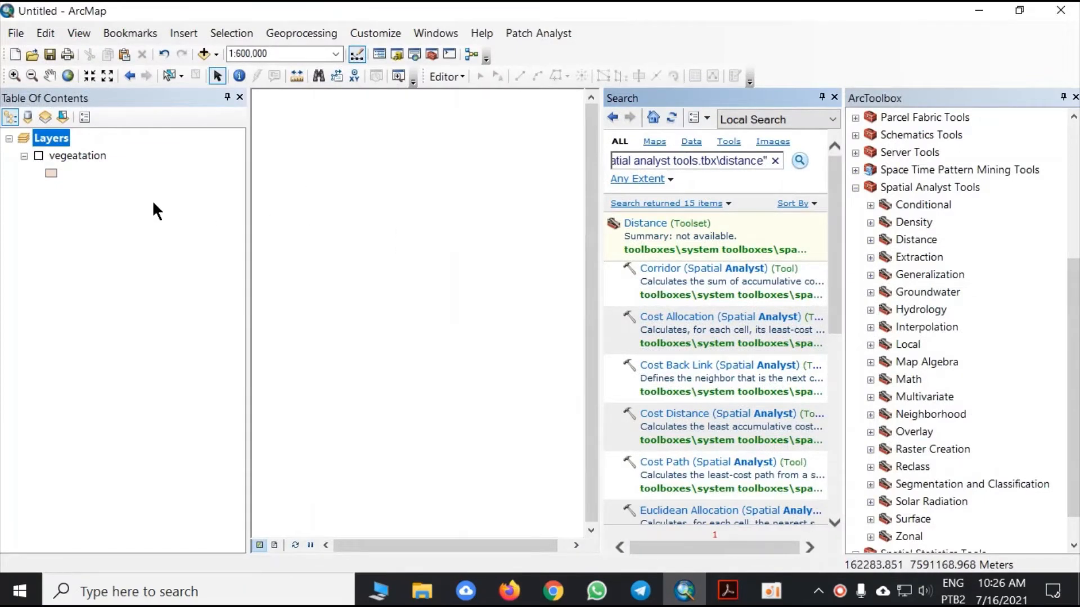
{"action": "left_click", "coordinate": [38, 156]}
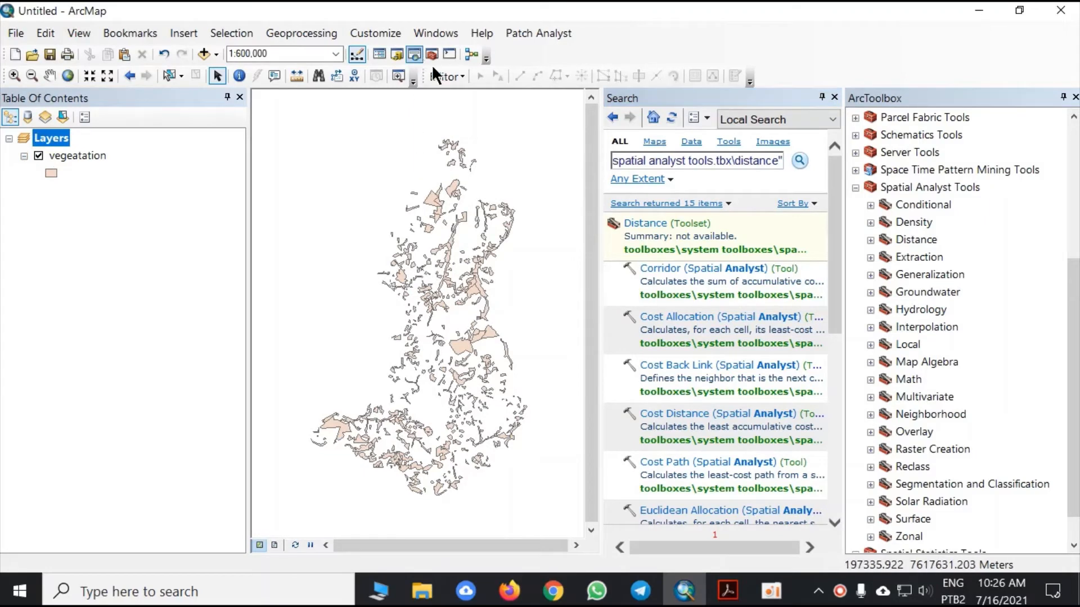
{"action": "left_click", "coordinate": [834, 97]}
{"action": "left_click", "coordinate": [1075, 98]}
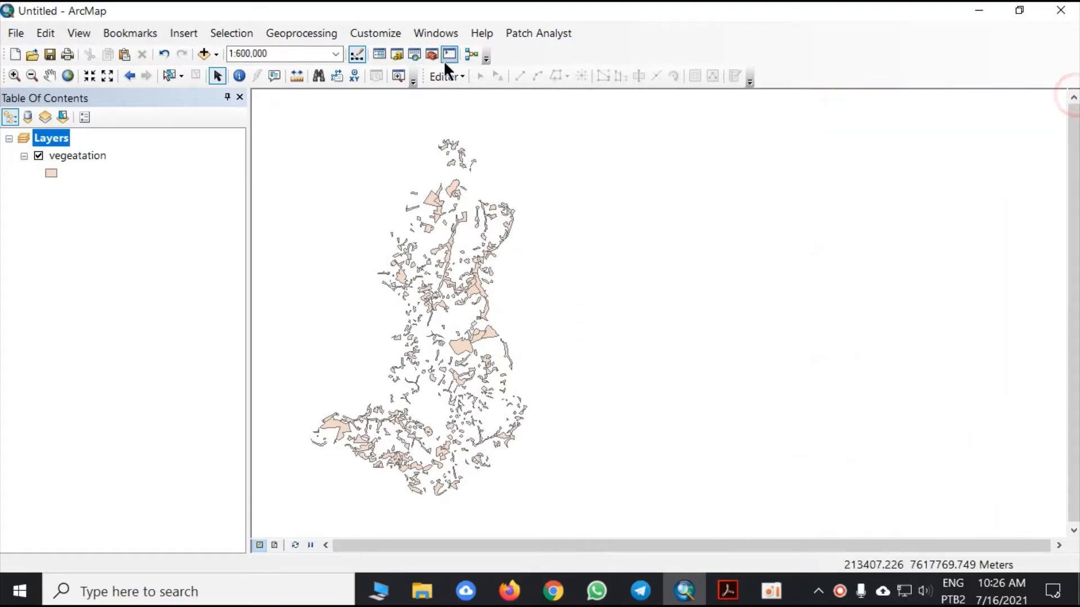
- Search for "to raster", open the To Raster toolset and launch the Polygon to Raster tool
{"action": "left_click", "coordinate": [410, 55]}
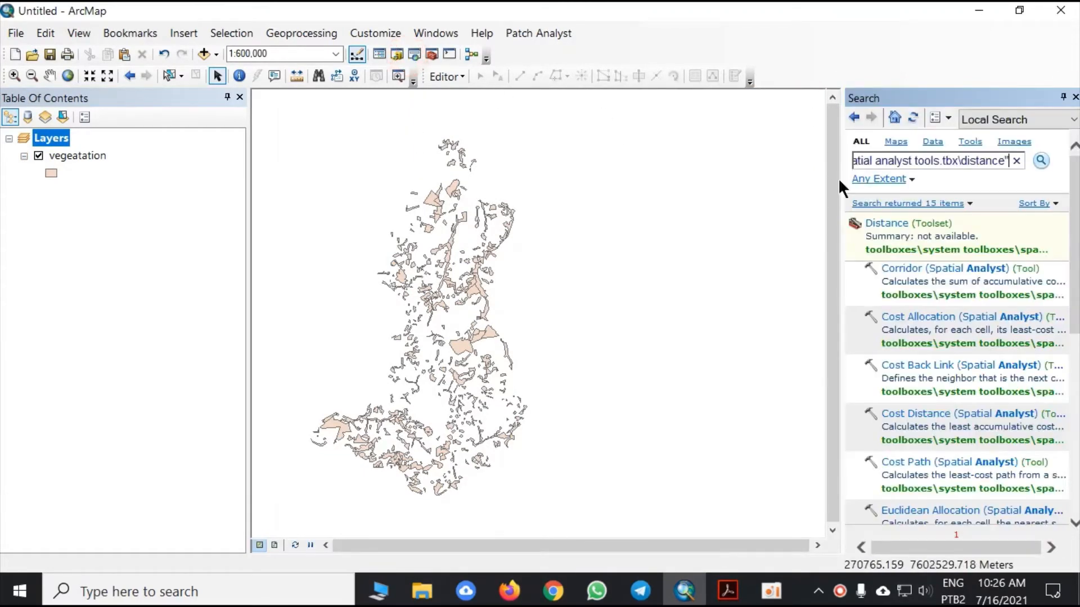
{"action": "left_click", "coordinate": [1016, 162]}
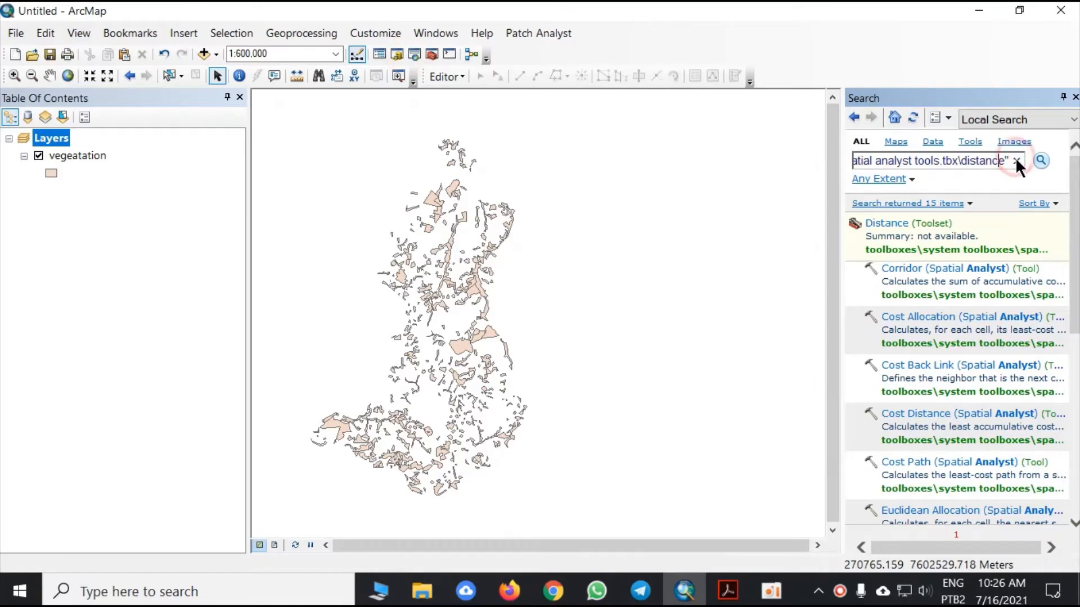
{"action": "left_click_drag", "start_coordinate": [1008, 162], "coordinate": [790, 167]}
{"action": "key", "text": "BackSpace"}
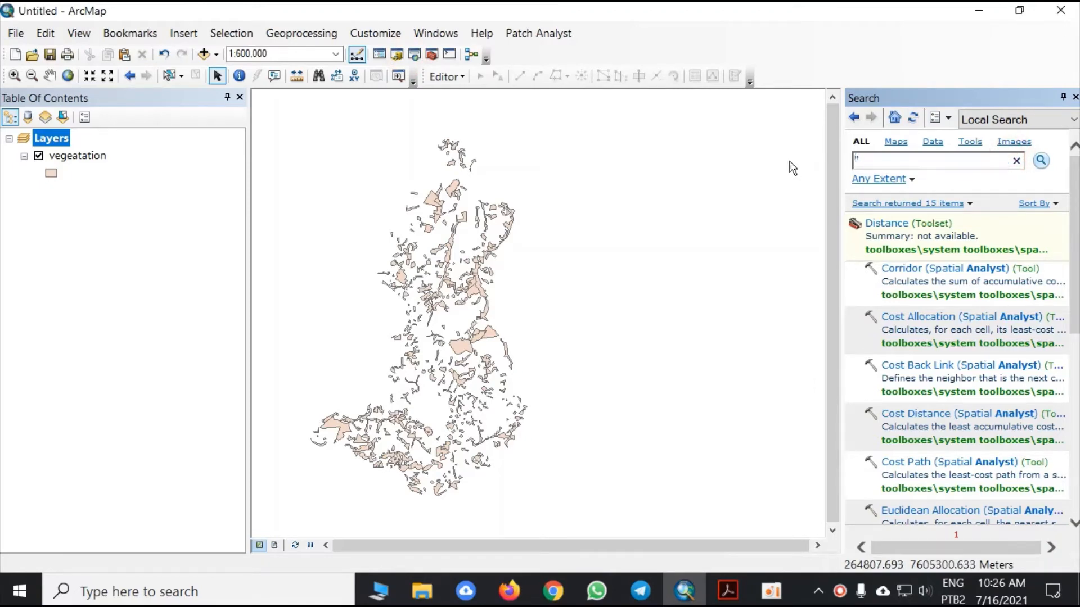
{"action": "key", "text": "Delete"}
{"action": "type", "text": "to raster"}
{"action": "key", "text": "Return"}
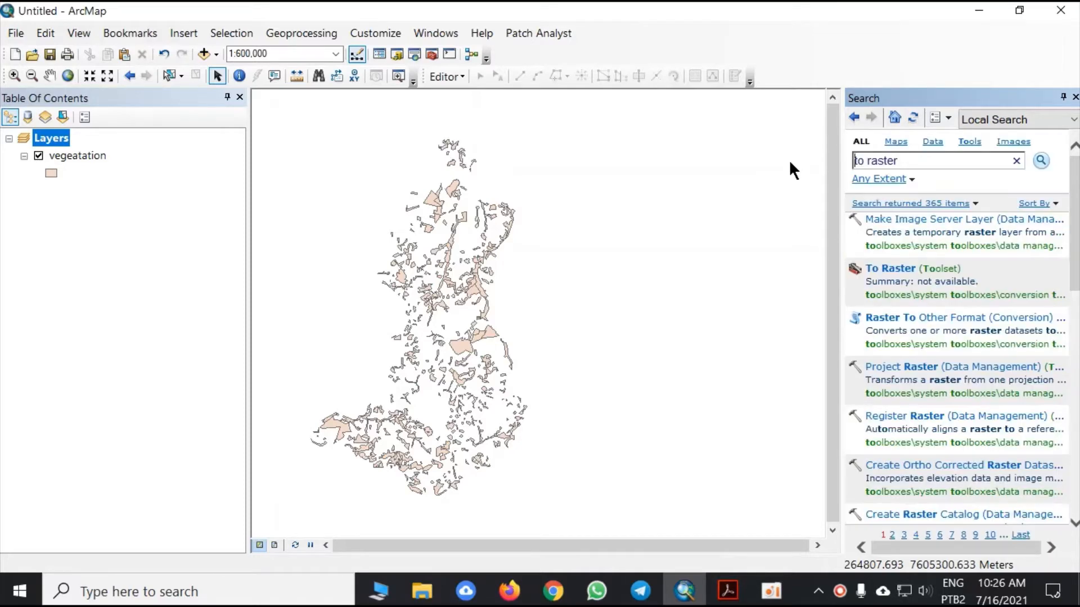
{"action": "left_click", "coordinate": [887, 269]}
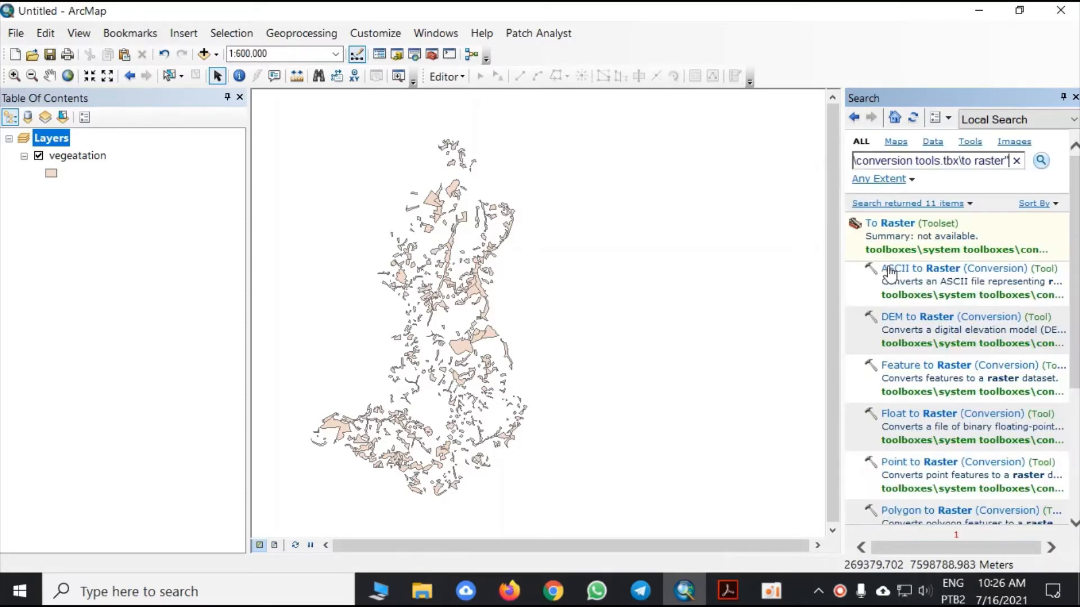
{"action": "scroll", "coordinate": [968, 410], "scroll_direction": "down", "scroll_amount": 1}
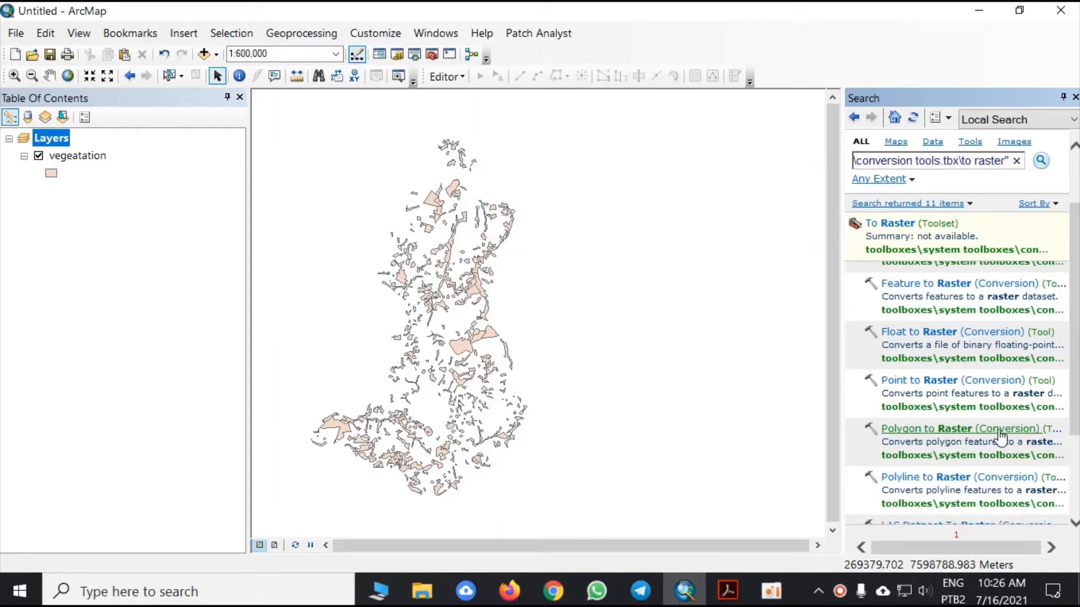
{"action": "left_click", "coordinate": [915, 432]}
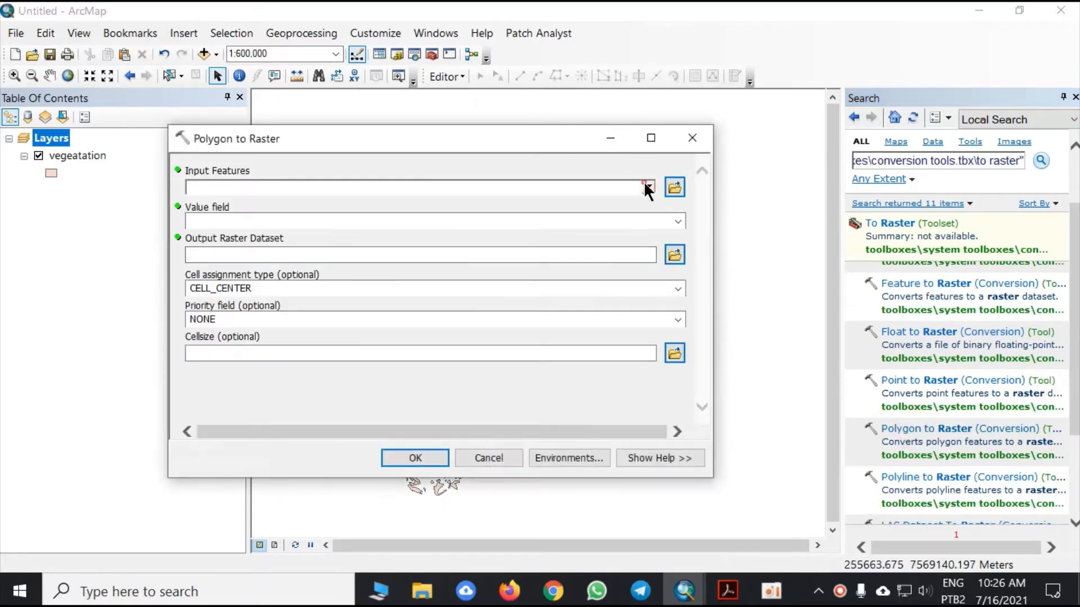
- Set the Polygon to Raster input features to vegeatation, keeping FID as the value field
{"action": "left_click", "coordinate": [648, 187]}
{"action": "left_click", "coordinate": [270, 211]}
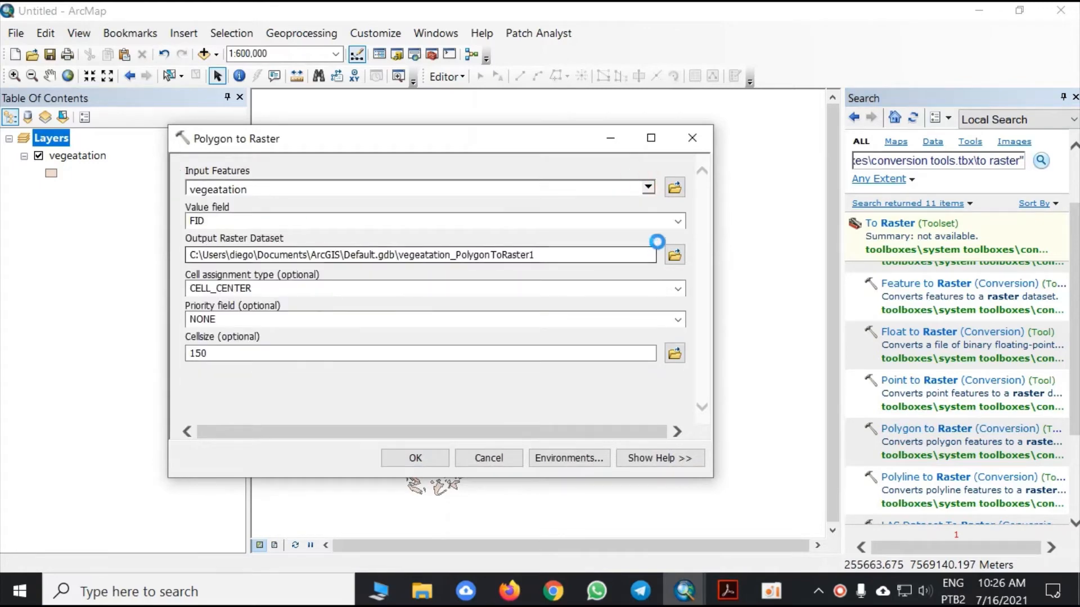
{"action": "left_click", "coordinate": [678, 223]}
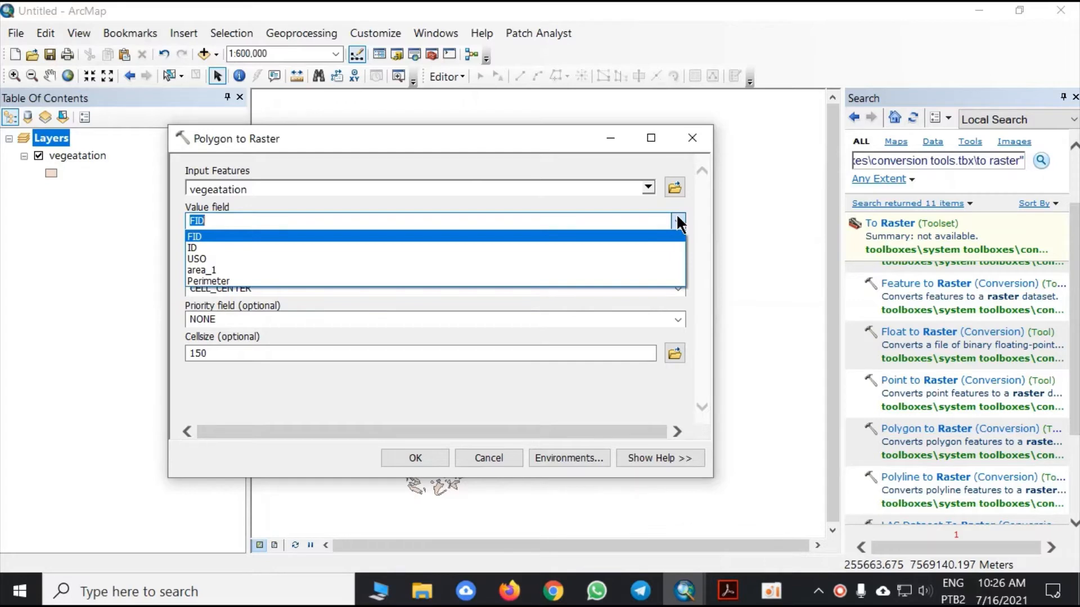
{"action": "left_click", "coordinate": [678, 222]}
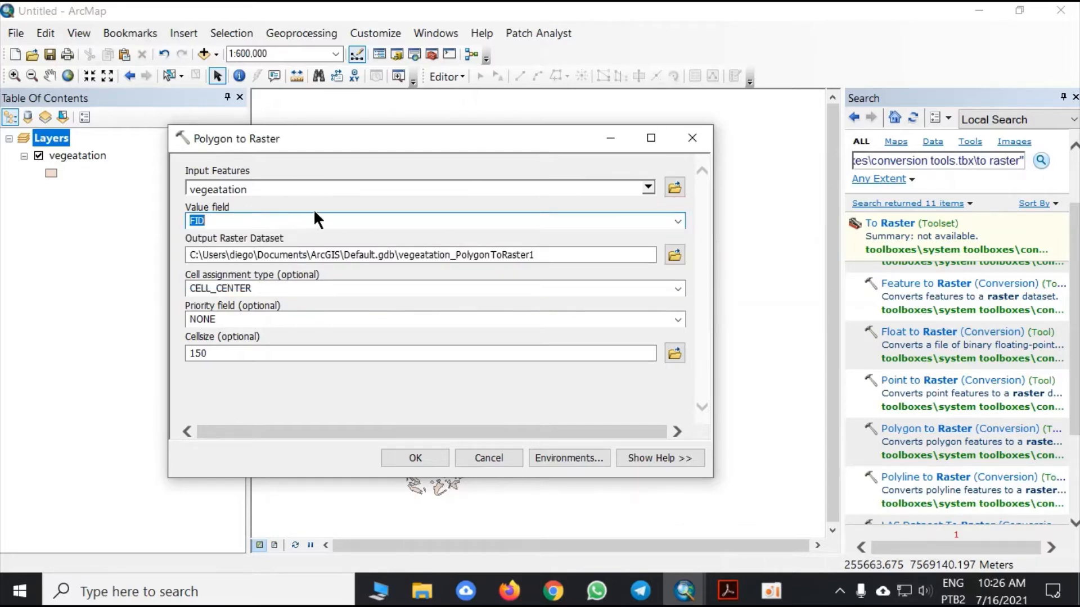
- Save the output raster as vegetation in the Usos - 2018 folder and run the conversion
{"action": "left_click", "coordinate": [674, 254]}
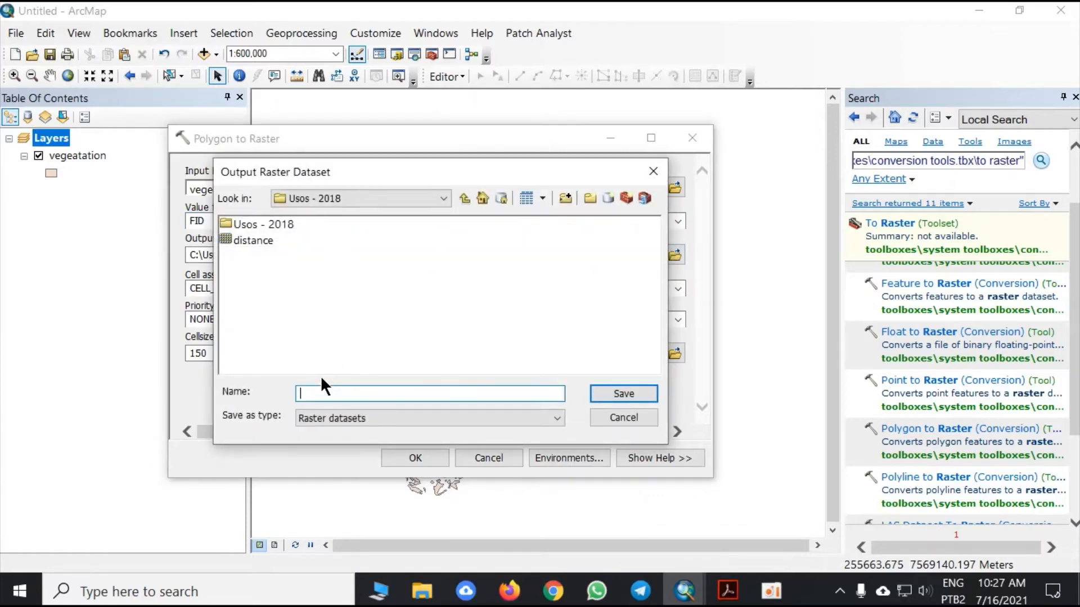
{"action": "type", "text": "vegetation"}
{"action": "left_click", "coordinate": [594, 388]}
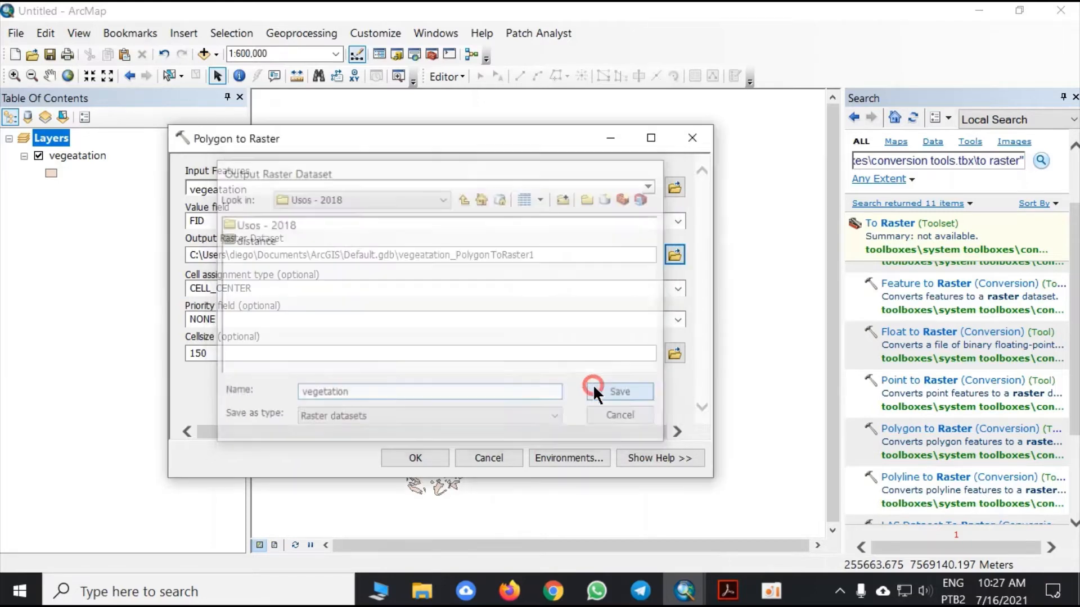
{"action": "left_click", "coordinate": [430, 453]}
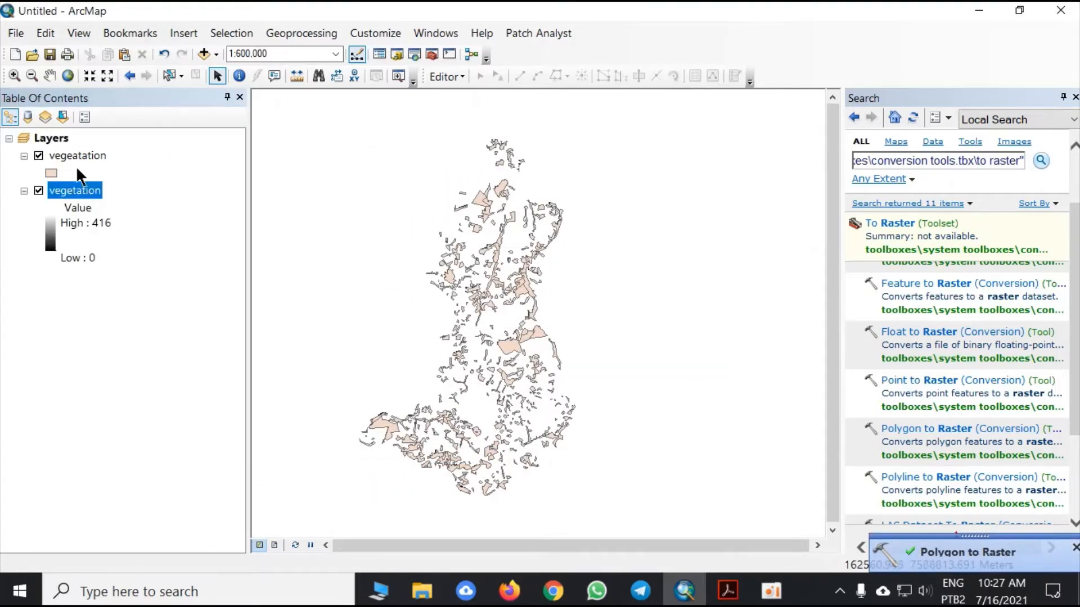
- Hide the vegeatation polygon layer to view the new raster, and close the Search window
{"action": "left_click", "coordinate": [38, 156]}
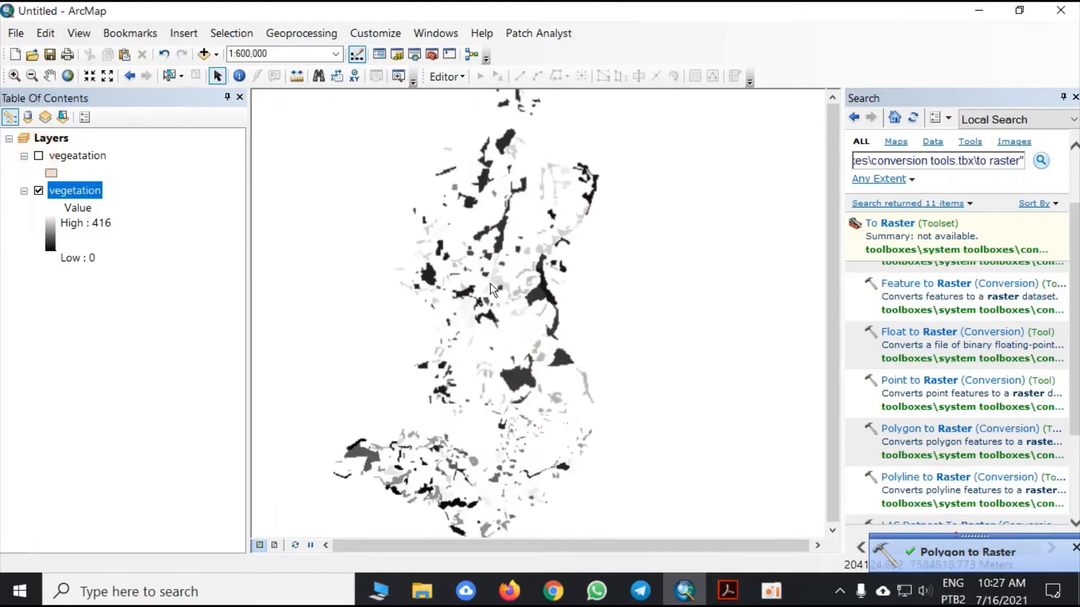
{"action": "scroll", "coordinate": [494, 291], "scroll_direction": "down", "scroll_amount": 3}
{"action": "scroll", "coordinate": [494, 290], "scroll_direction": "up", "scroll_amount": 3}
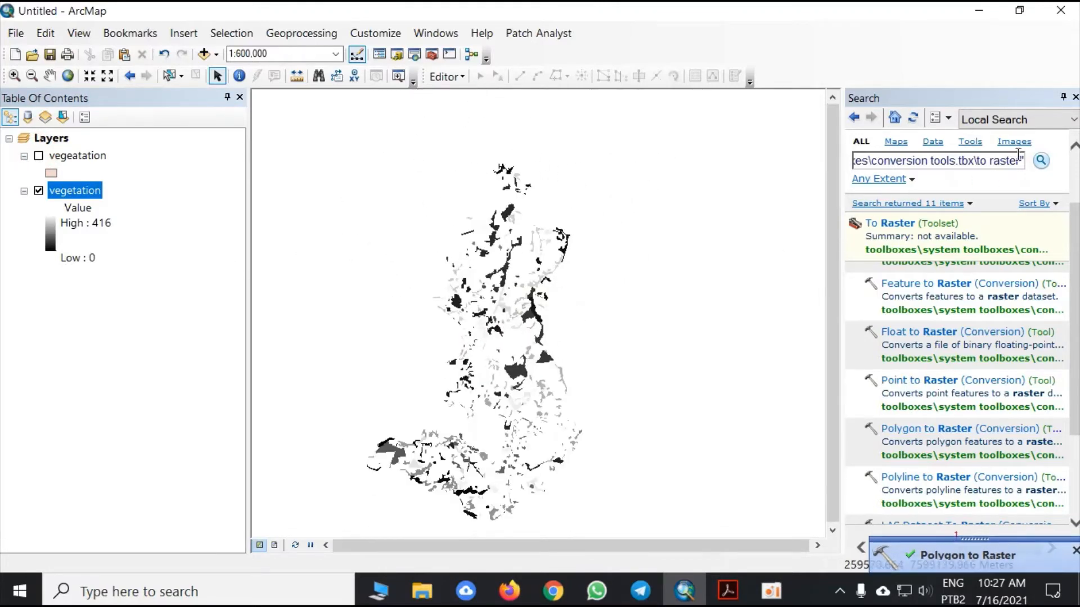
{"action": "left_click", "coordinate": [1074, 97]}
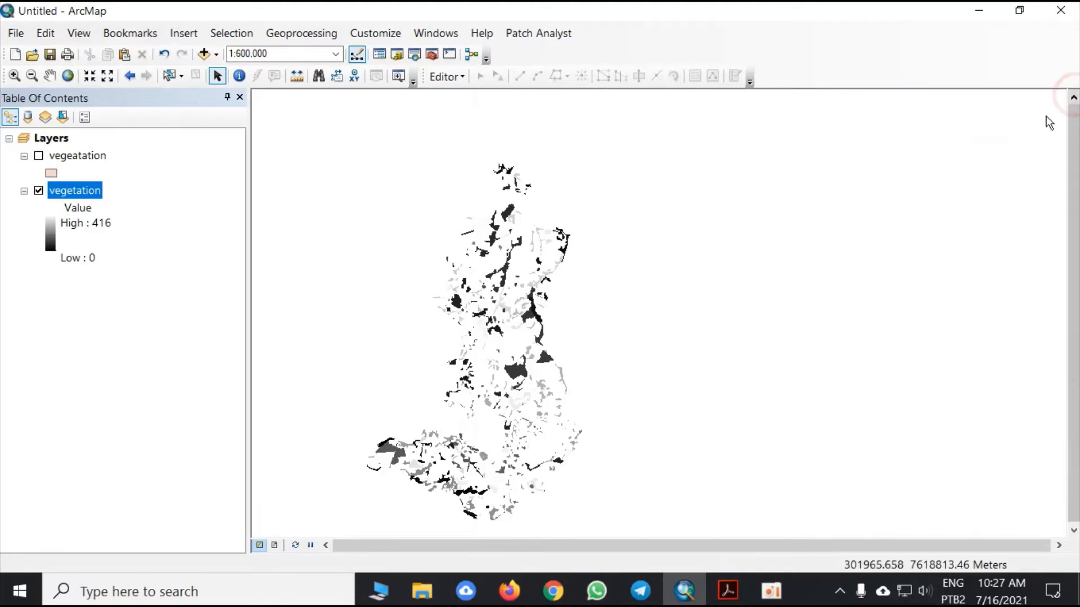
- Open ArcToolbox and launch the Corridor tool from the Distance toolset of Spatial Analyst Tools
{"action": "left_click", "coordinate": [431, 54]}
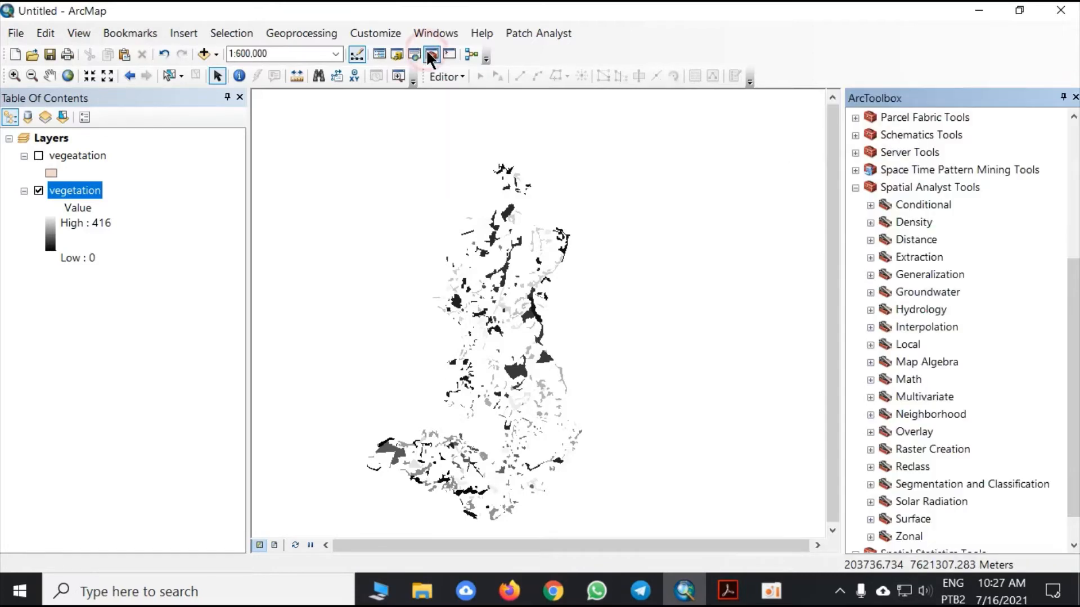
{"action": "left_click", "coordinate": [855, 188]}
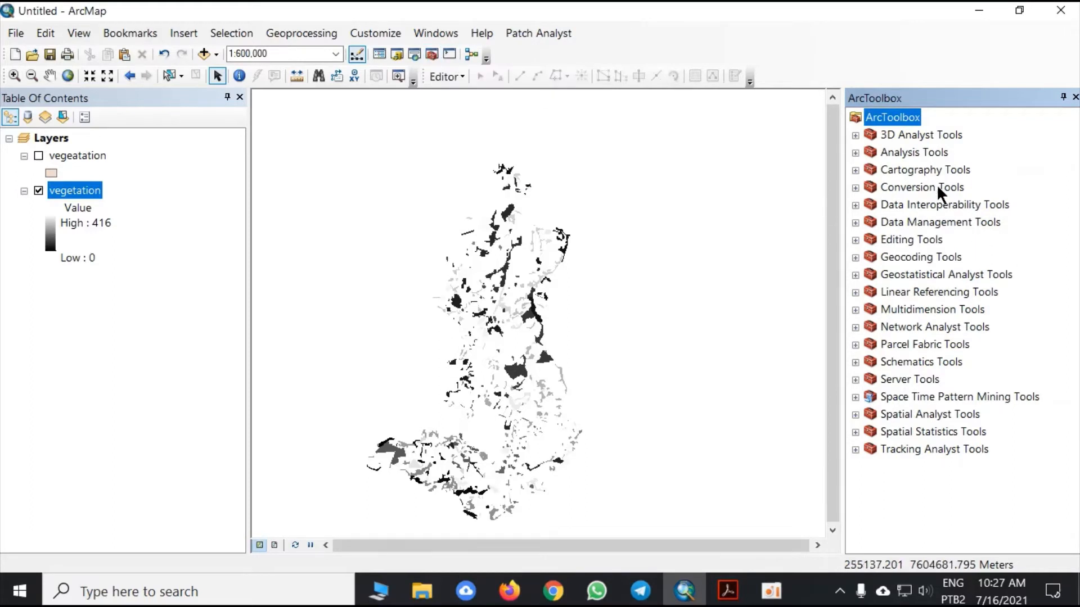
{"action": "left_click", "coordinate": [854, 414]}
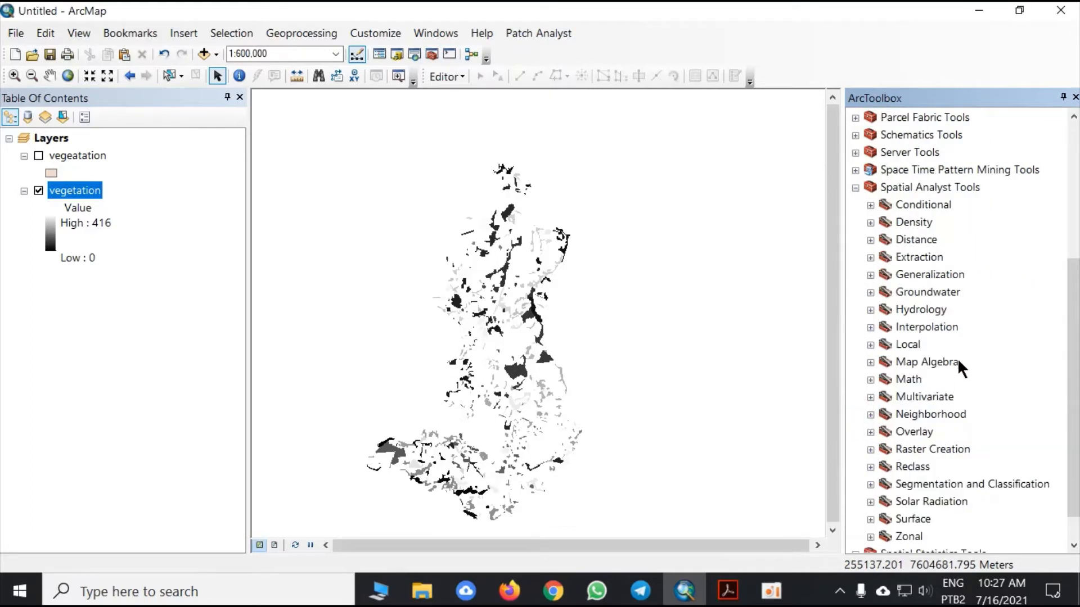
{"action": "left_click", "coordinate": [868, 239]}
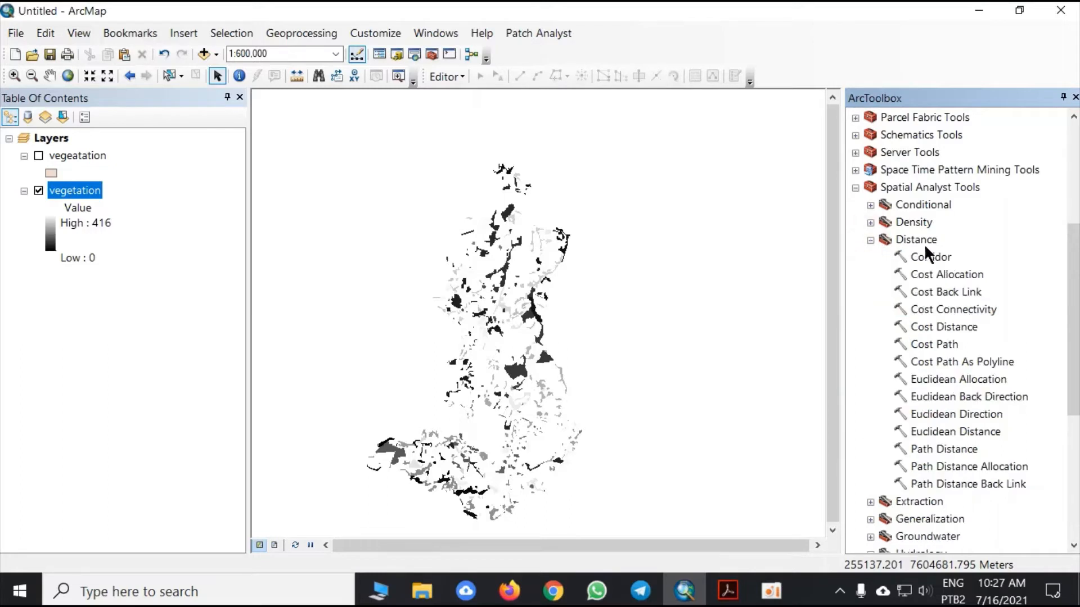
{"action": "left_click", "coordinate": [931, 258]}
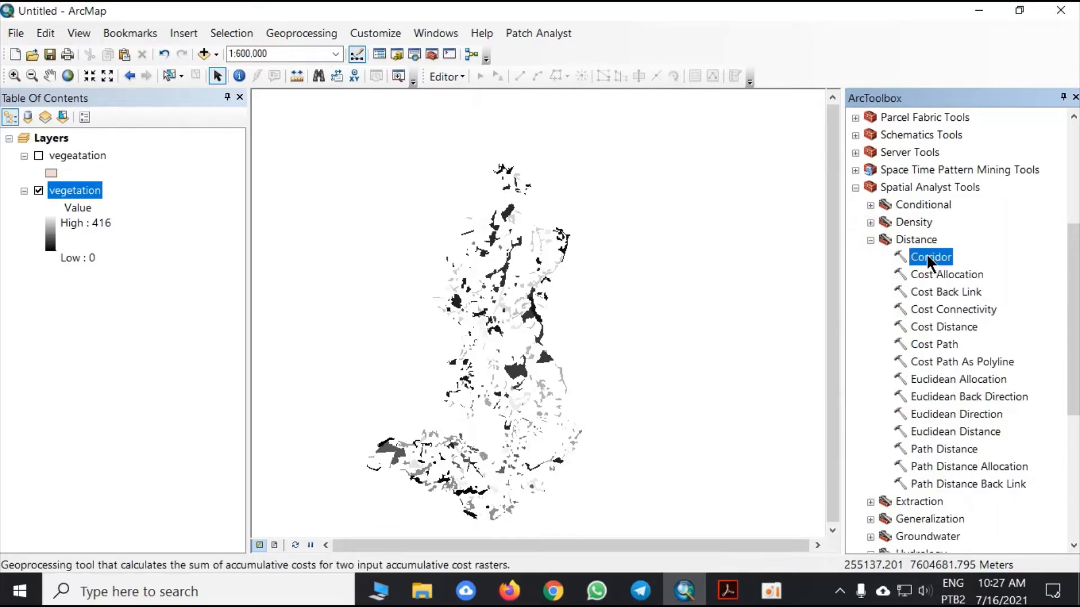
{"action": "left_click_drag", "start_coordinate": [593, 305], "coordinate": [611, 279]}
{"action": "left_click", "coordinate": [924, 257]}
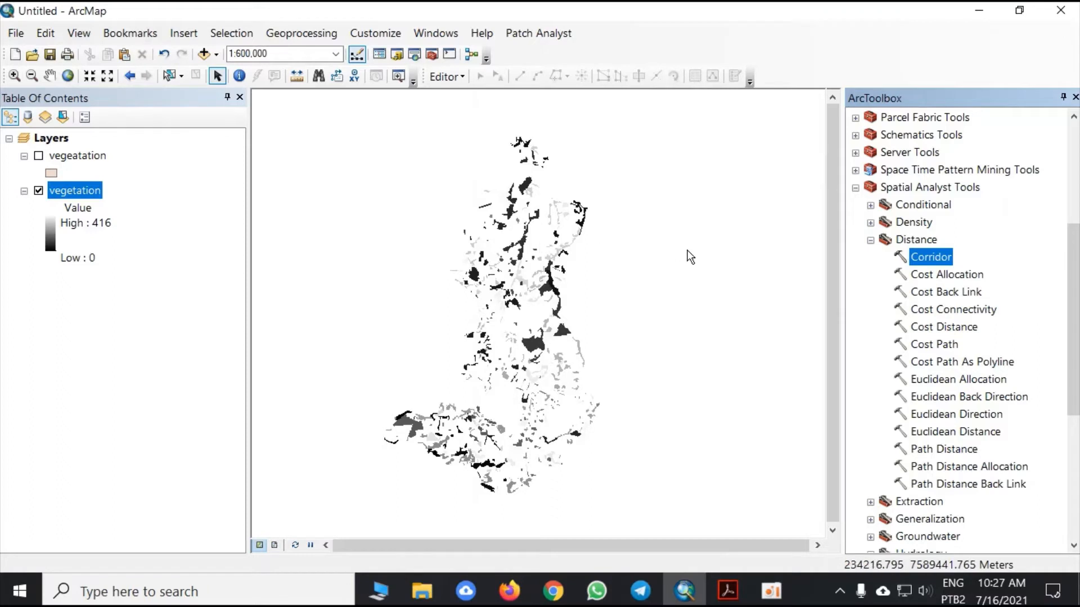
{"action": "double_click", "coordinate": [932, 257]}
- Run Corridor with the vegetation raster as both cost distance inputs, saving the output as distance_1 in Usos - 2018
{"action": "left_click", "coordinate": [647, 187]}
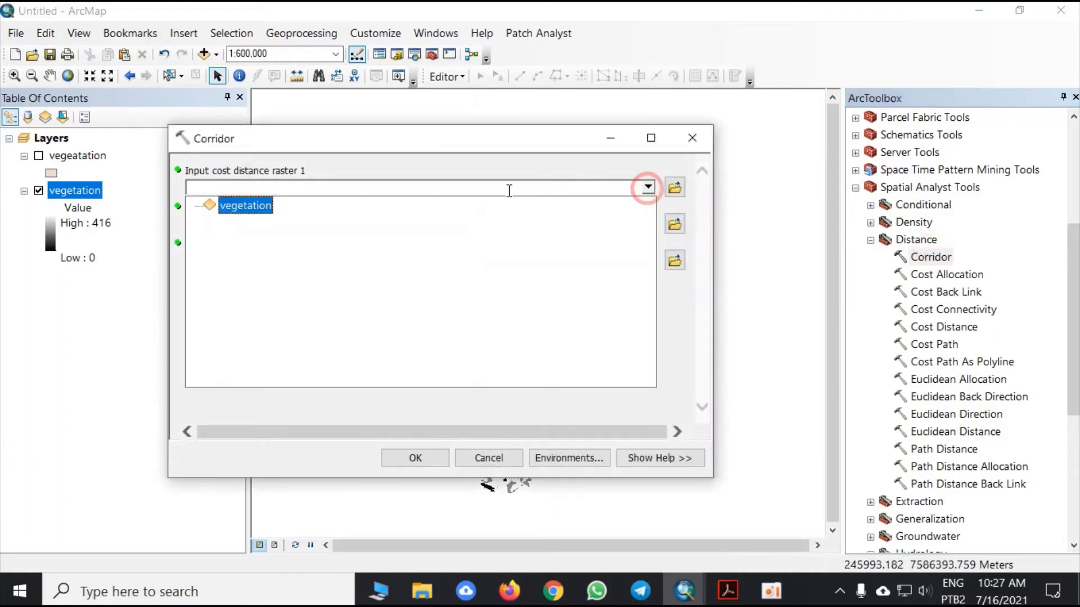
{"action": "left_click", "coordinate": [260, 203]}
{"action": "left_click", "coordinate": [648, 224]}
{"action": "left_click", "coordinate": [264, 243]}
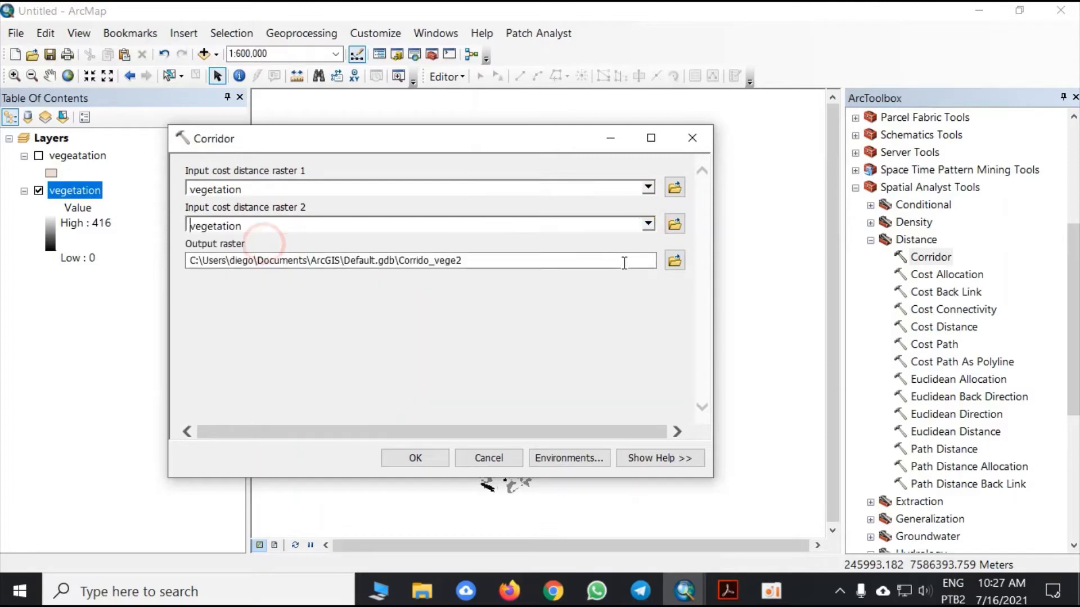
{"action": "left_click", "coordinate": [676, 261]}
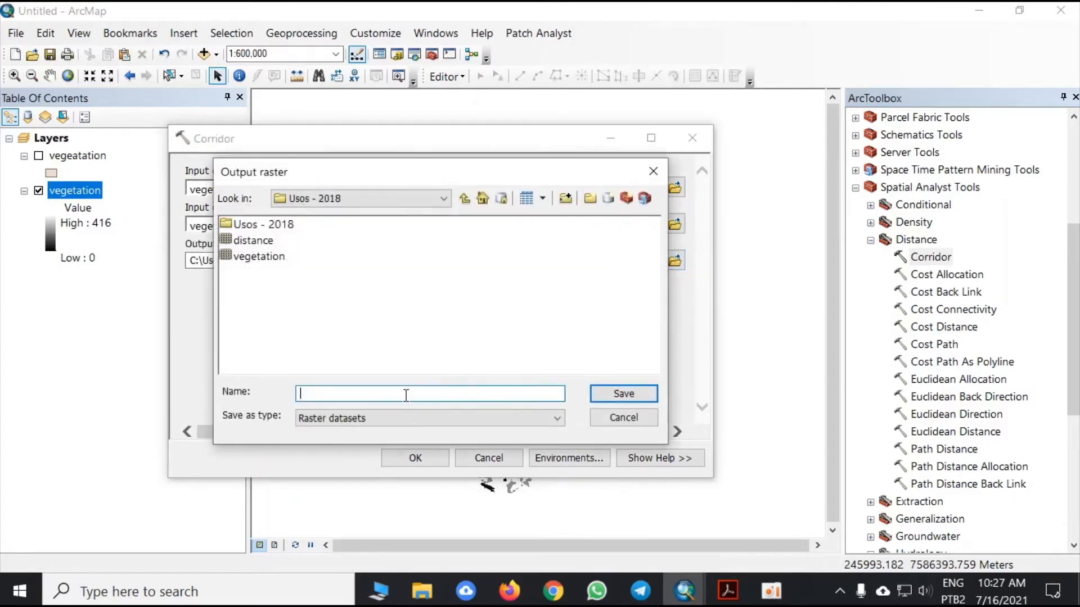
{"action": "type", "text": "distance_1"}
{"action": "left_click", "coordinate": [608, 392]}
{"action": "left_click", "coordinate": [400, 456]}
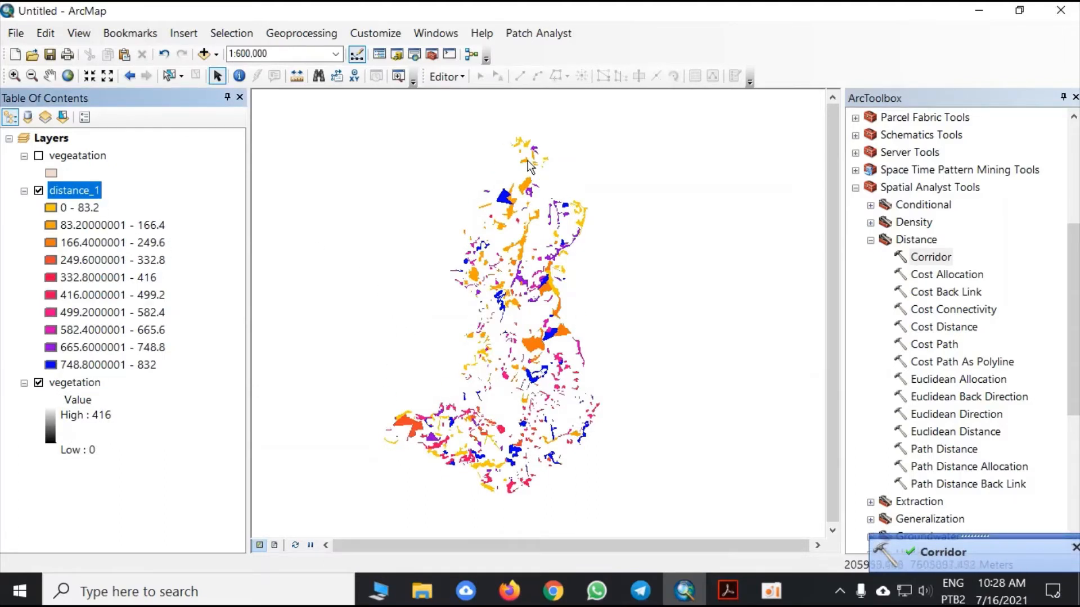
- Delete the old distance raster from the Usos - 2018 folder in the Catalog, and close the Catalog
{"action": "left_click_drag", "start_coordinate": [509, 376], "coordinate": [509, 363]}
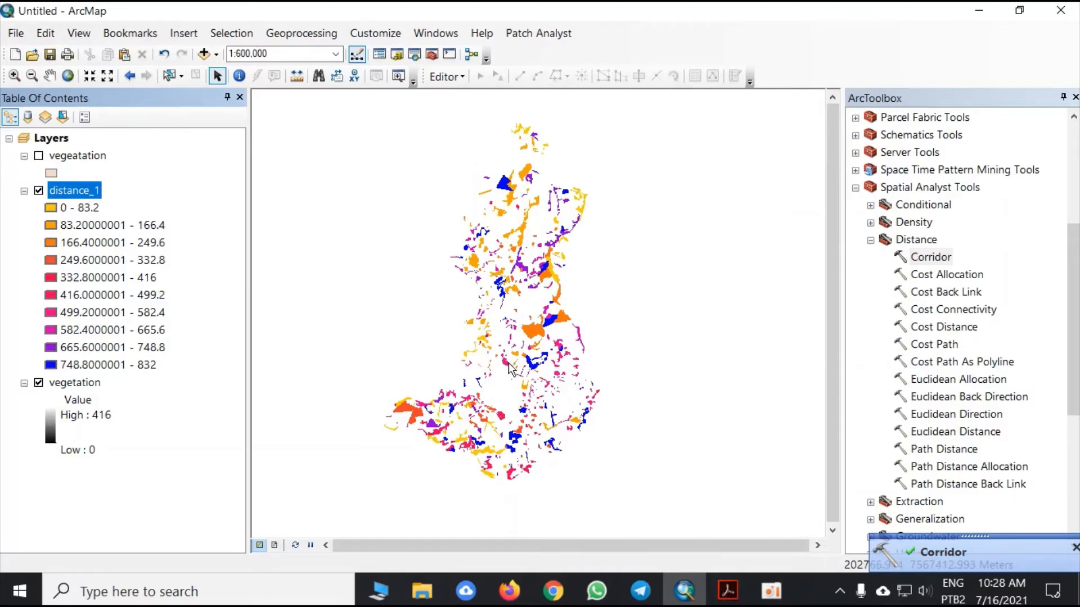
{"action": "left_click", "coordinate": [397, 54]}
{"action": "left_click", "coordinate": [630, 189]}
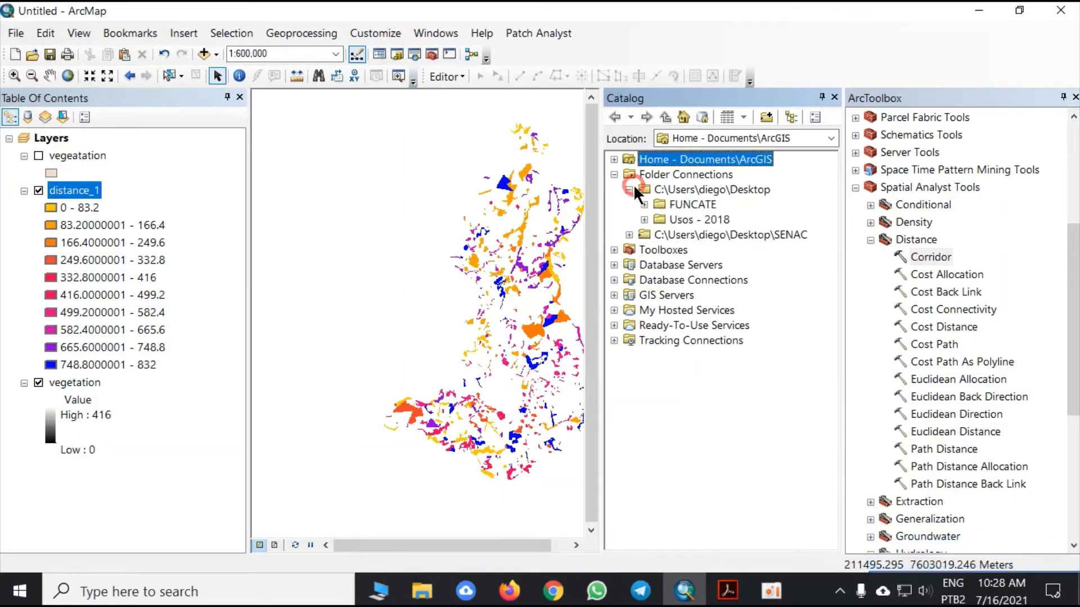
{"action": "left_click", "coordinate": [644, 219]}
{"action": "left_click", "coordinate": [705, 251]}
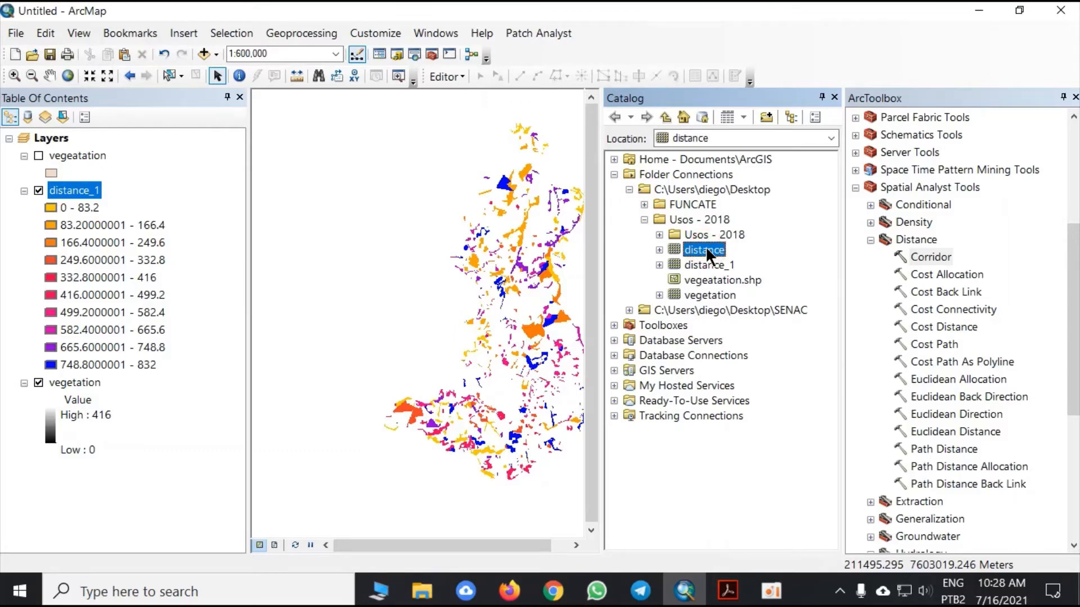
{"action": "key", "text": "Delete"}
{"action": "left_click", "coordinate": [609, 337]}
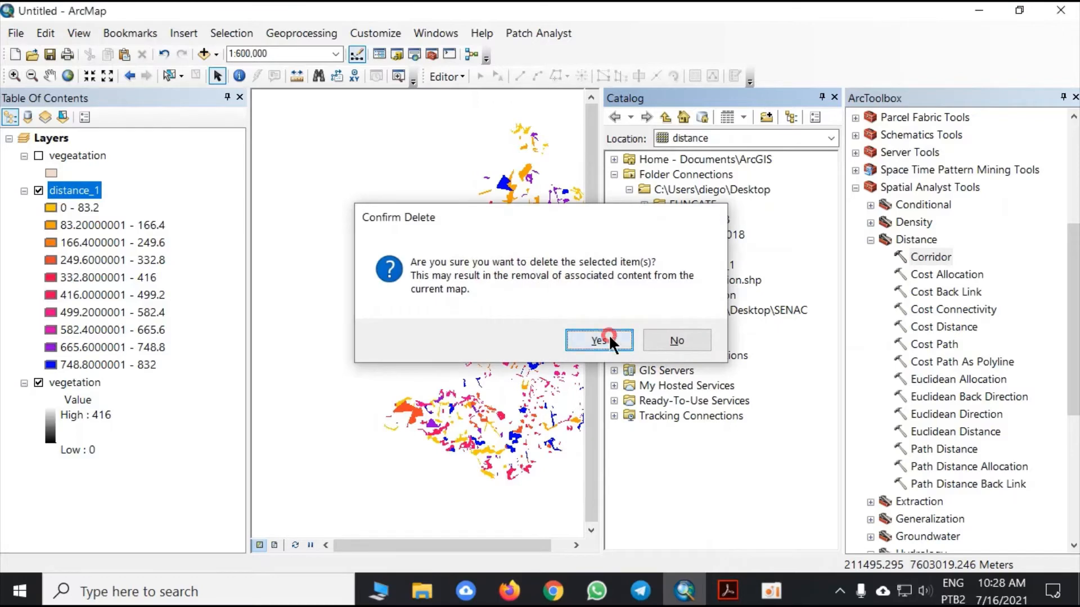
{"action": "left_click", "coordinate": [834, 97]}
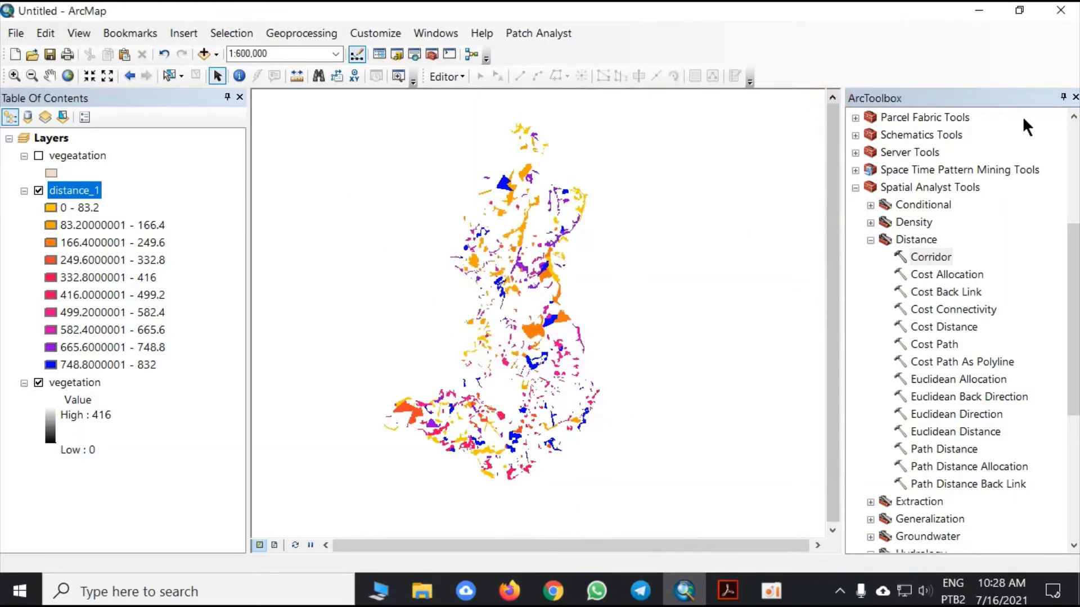
- Close ArcToolbox and tidy the layer list: collapse distance_1's legend, remove the vegetation raster and show the vegeatation polygons
{"action": "left_click", "coordinate": [1075, 97]}
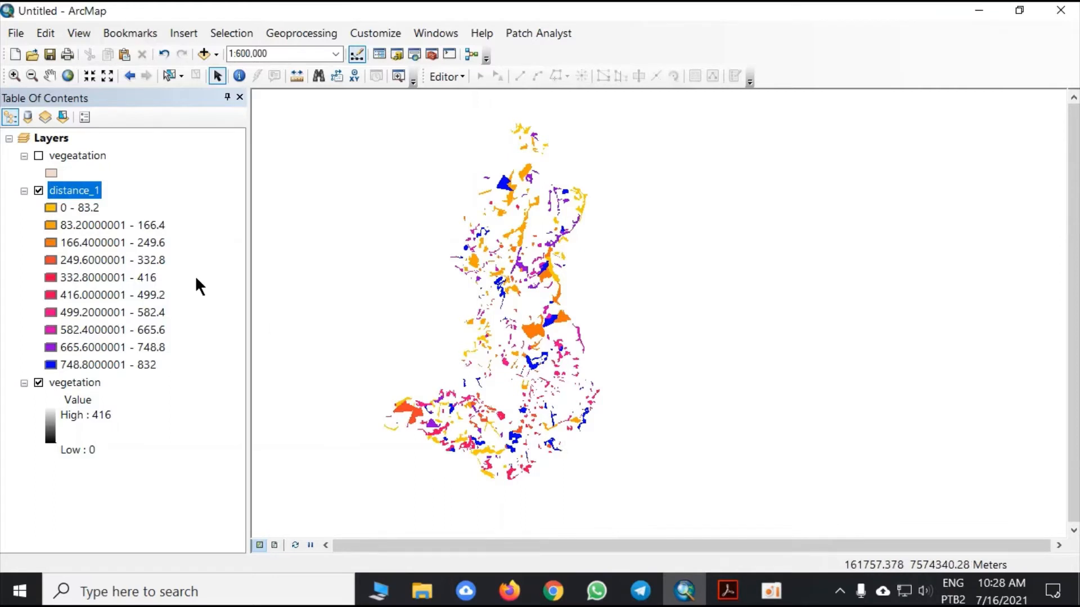
{"action": "left_click", "coordinate": [23, 191]}
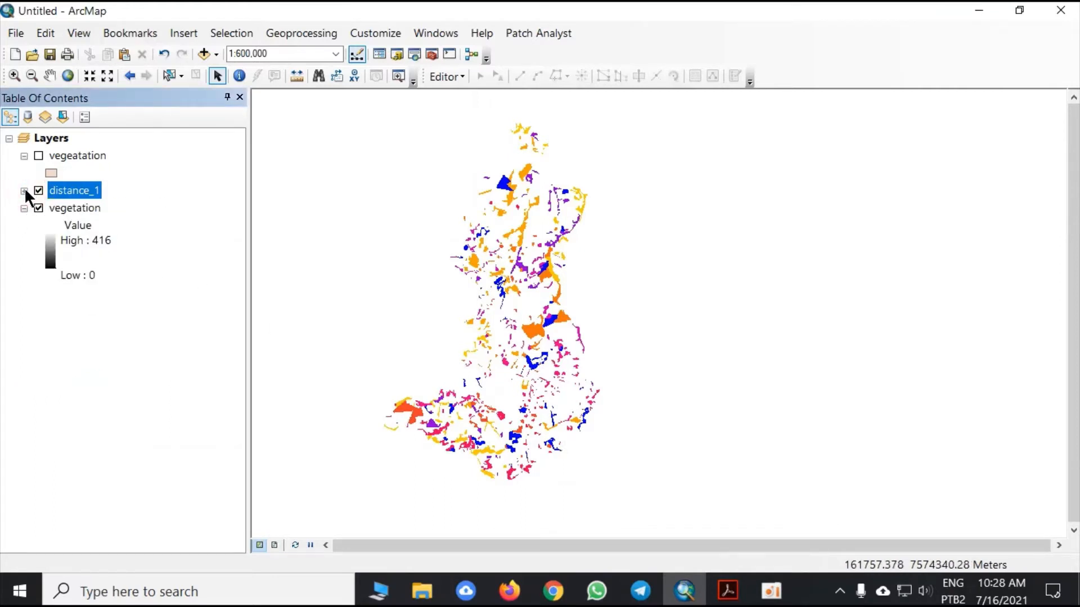
{"action": "left_click", "coordinate": [63, 207]}
{"action": "right_click", "coordinate": [62, 207]}
{"action": "left_click", "coordinate": [107, 239]}
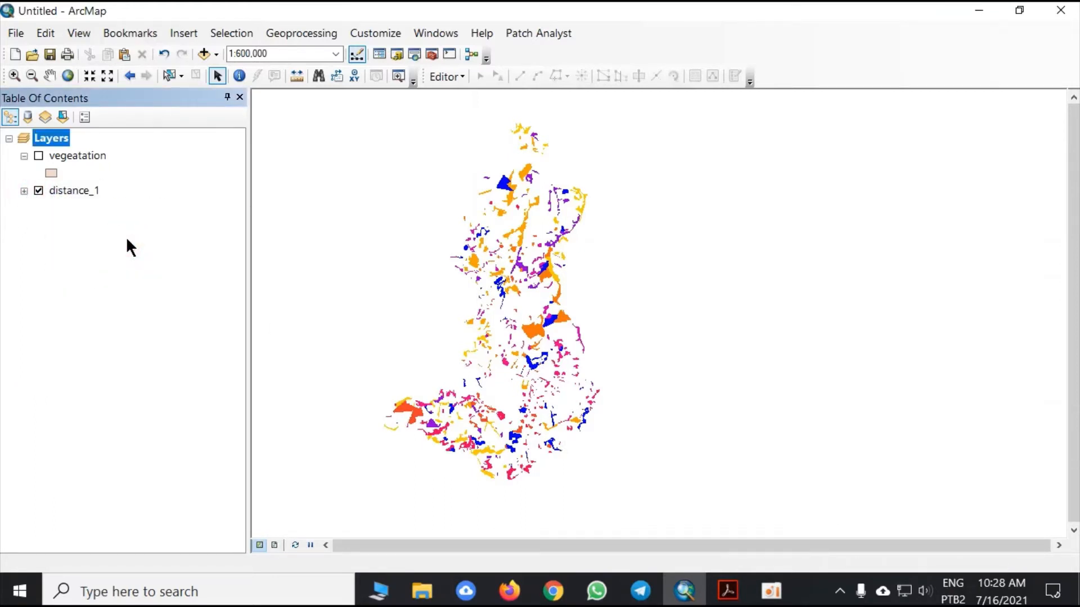
{"action": "left_click", "coordinate": [38, 156]}
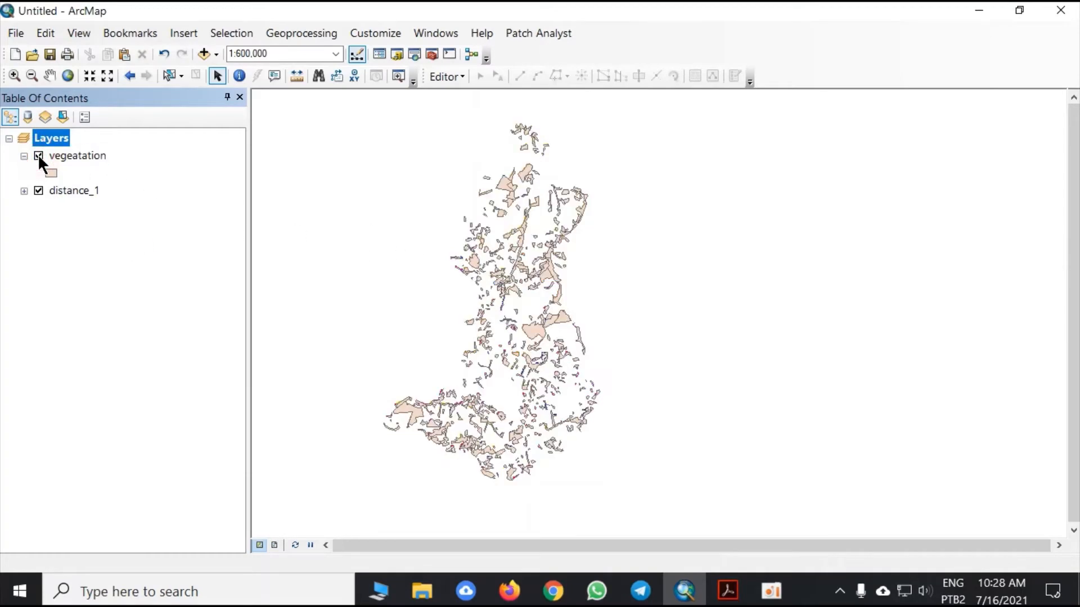
- Switch to the article PDF in Adobe Acrobat to check the EQIBio equation, and return to ArcMap
{"action": "left_click", "coordinate": [728, 590]}
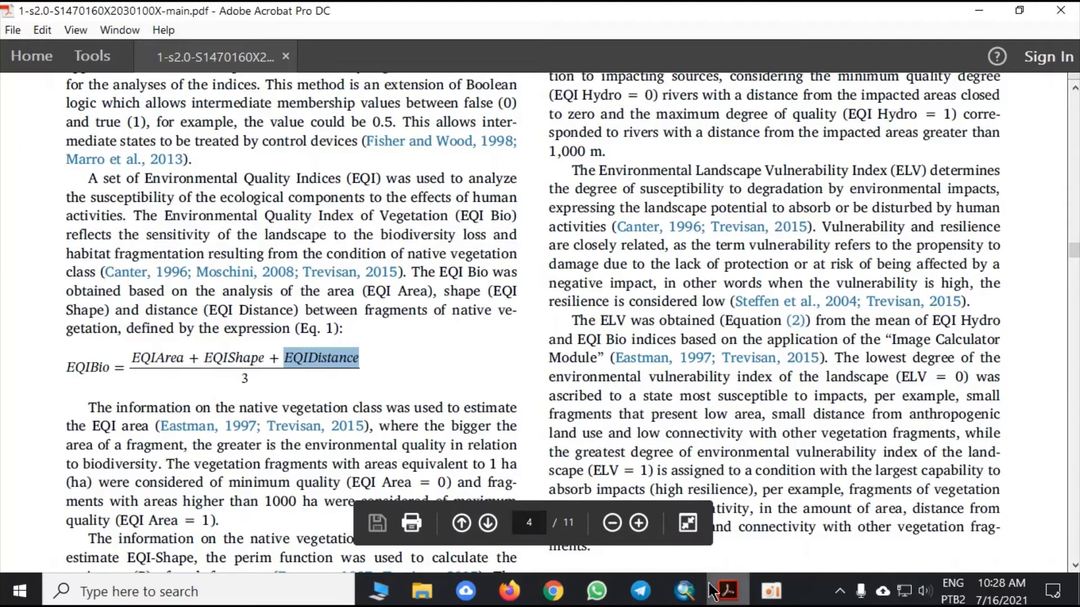
{"action": "left_click", "coordinate": [684, 592]}
{"action": "left_click_drag", "start_coordinate": [569, 204], "coordinate": [562, 219]}
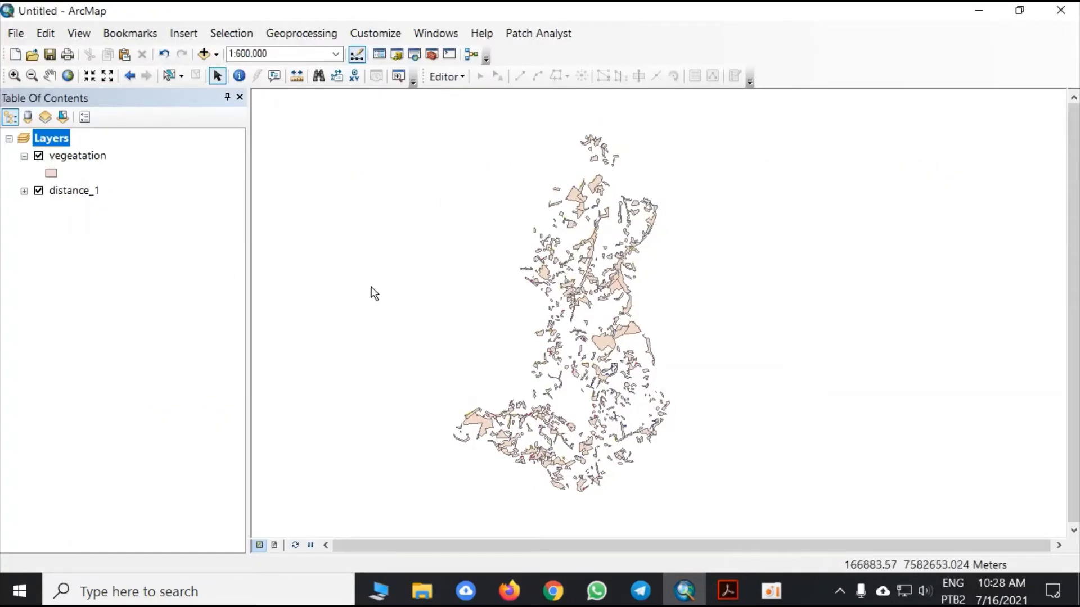
- Open the vegeatation attribute table to review the area_1 column, and close the table
{"action": "left_click", "coordinate": [87, 156]}
{"action": "right_click", "coordinate": [89, 154]}
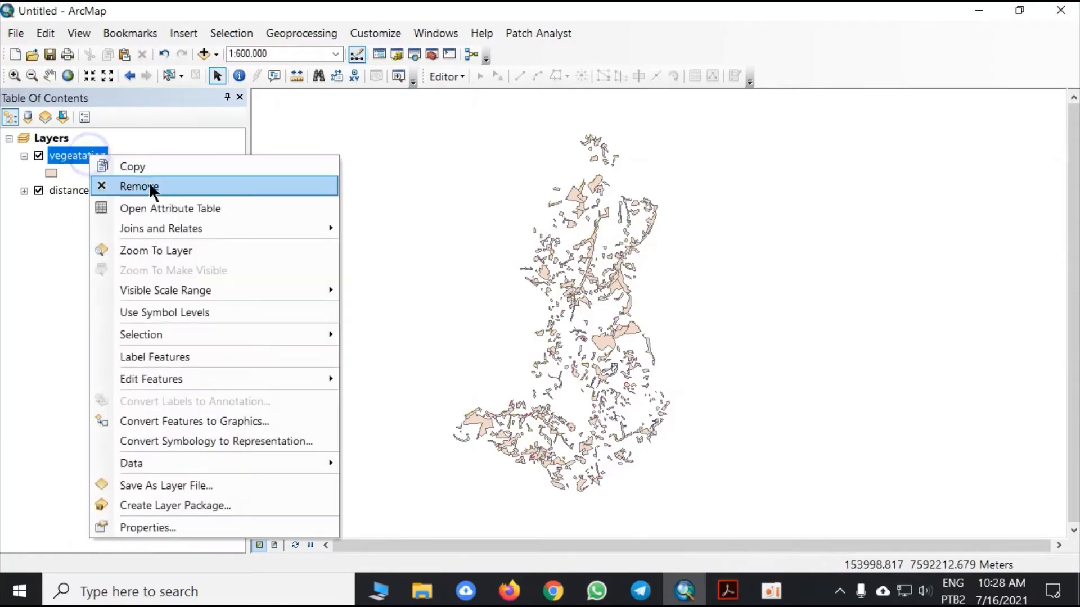
{"action": "left_click", "coordinate": [160, 207]}
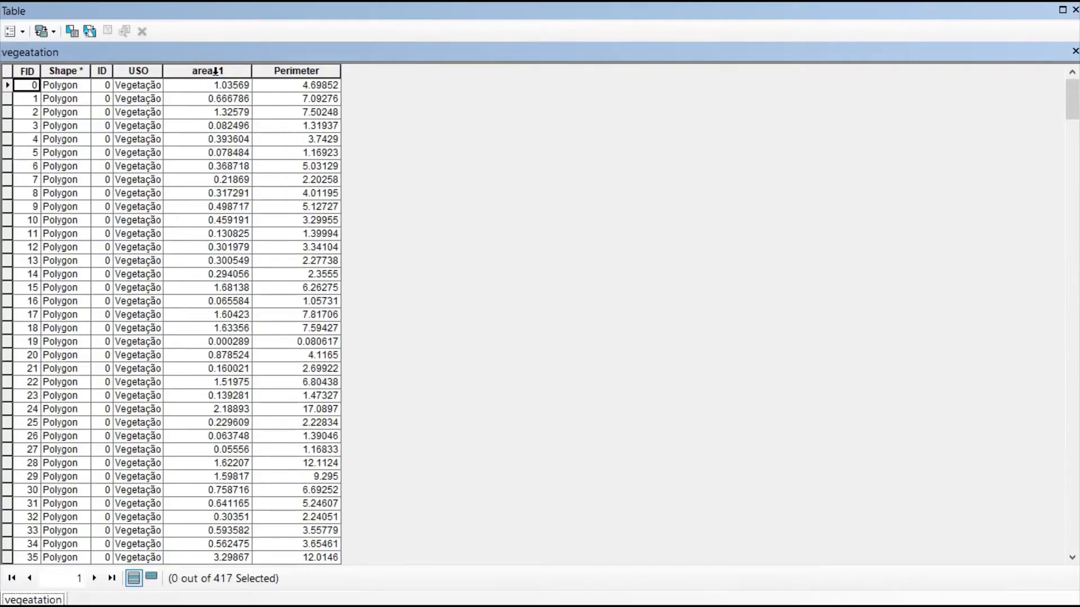
{"action": "left_click", "coordinate": [223, 69]}
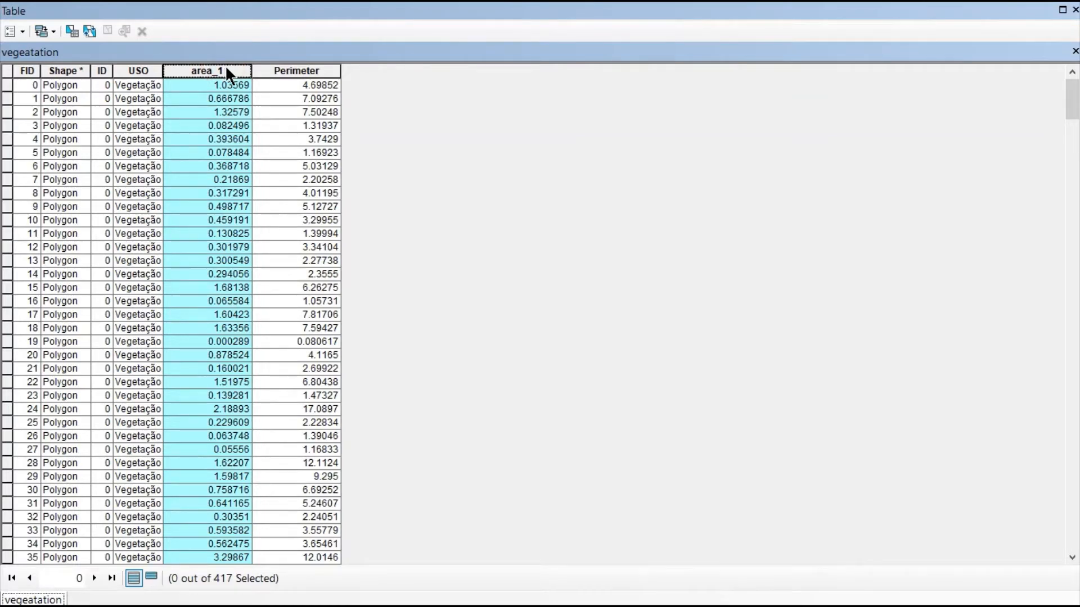
{"action": "left_click", "coordinate": [1075, 52]}
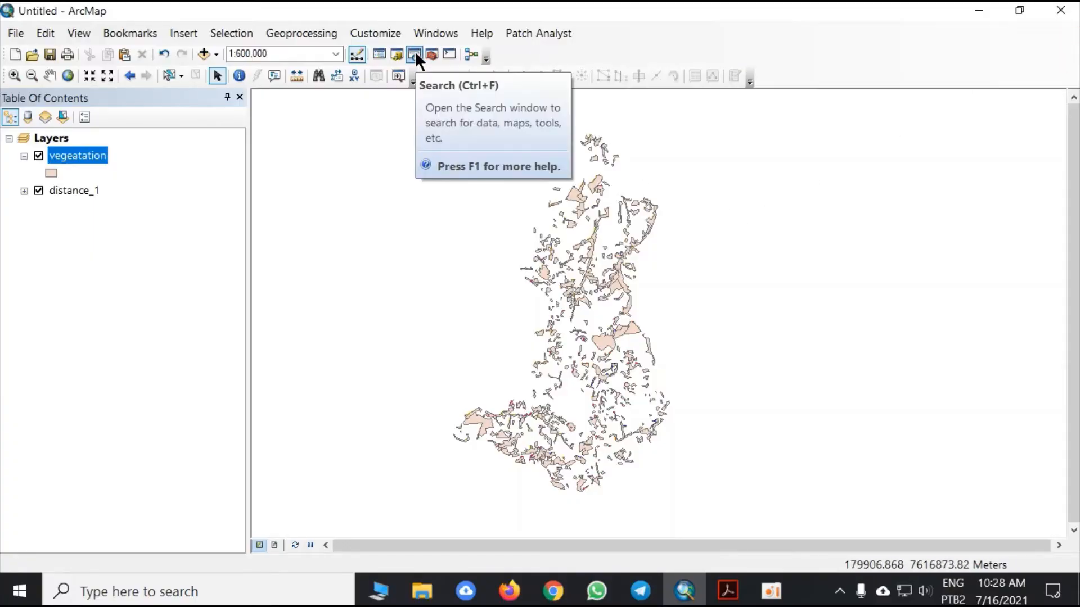
- Search the tools for "to raster" and open the To Raster toolset in the results
{"action": "left_click", "coordinate": [415, 52]}
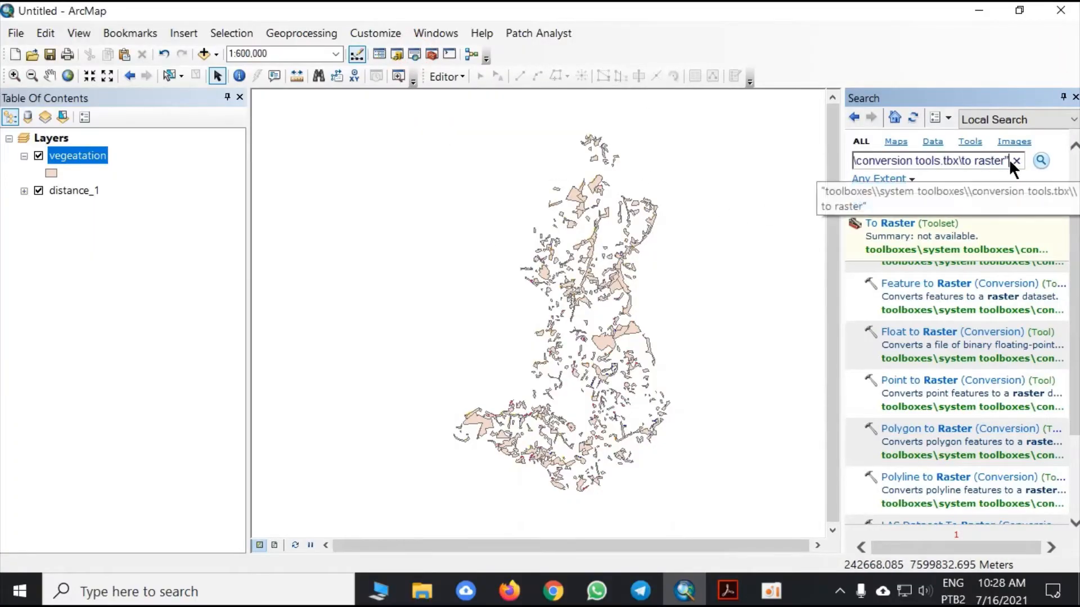
{"action": "left_click", "coordinate": [1004, 160]}
{"action": "key", "text": "ctrl+a"}
{"action": "key", "text": "BackSpace"}
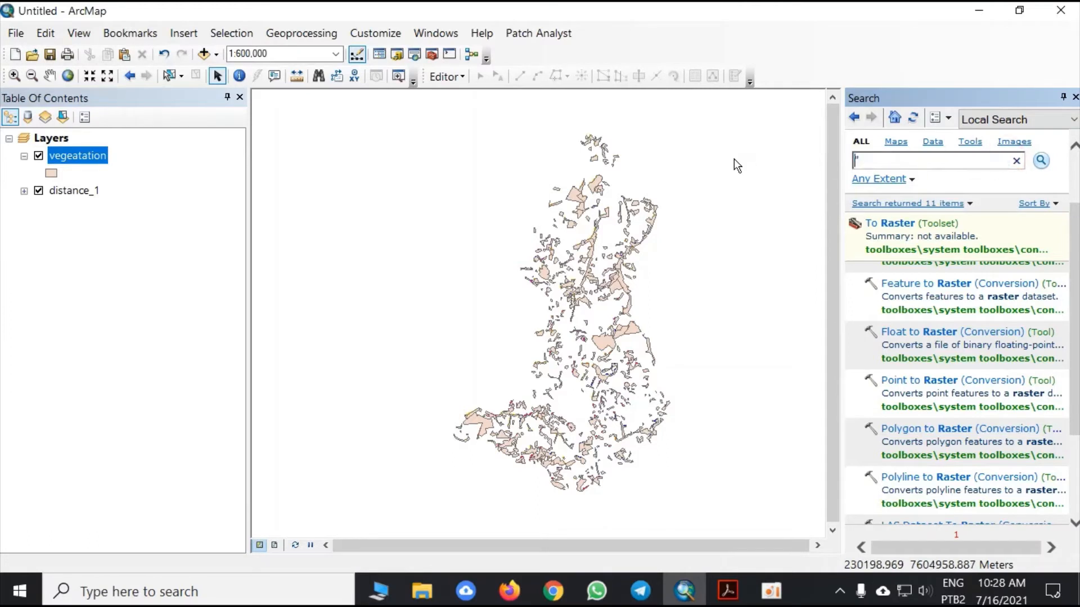
{"action": "type", "text": "to raster"}
{"action": "key", "text": "Return"}
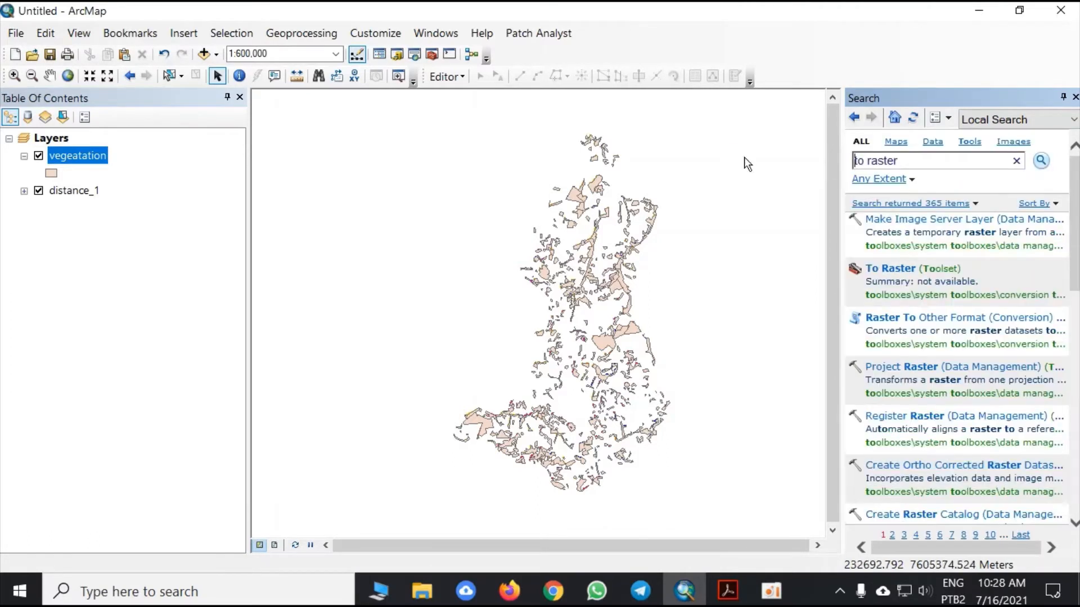
{"action": "left_click", "coordinate": [902, 266]}
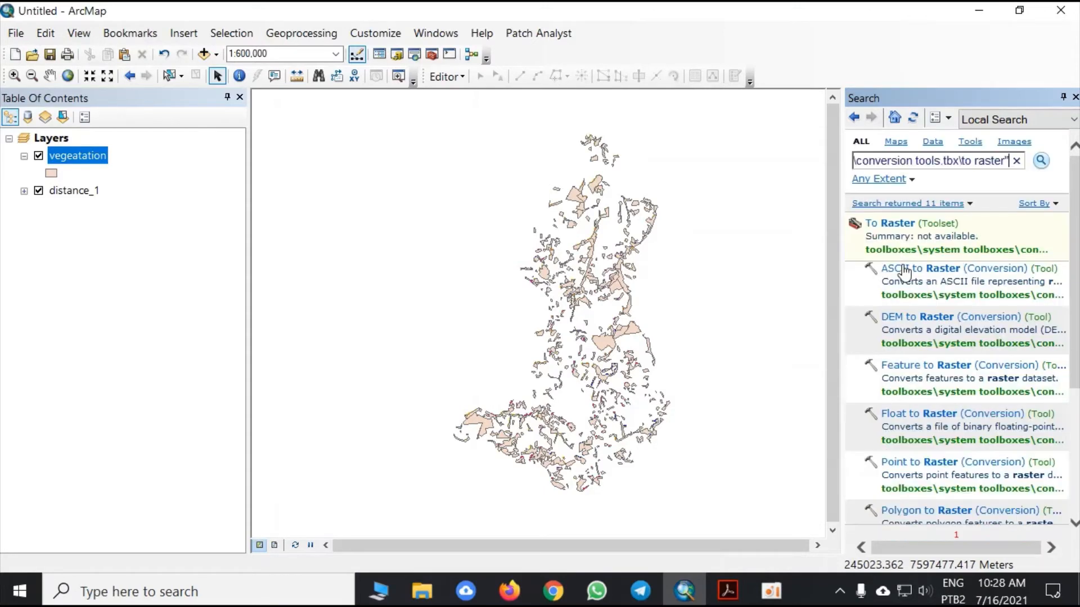
{"action": "scroll", "coordinate": [955, 388], "scroll_direction": "down", "scroll_amount": 3}
{"action": "double_click", "coordinate": [922, 478]}
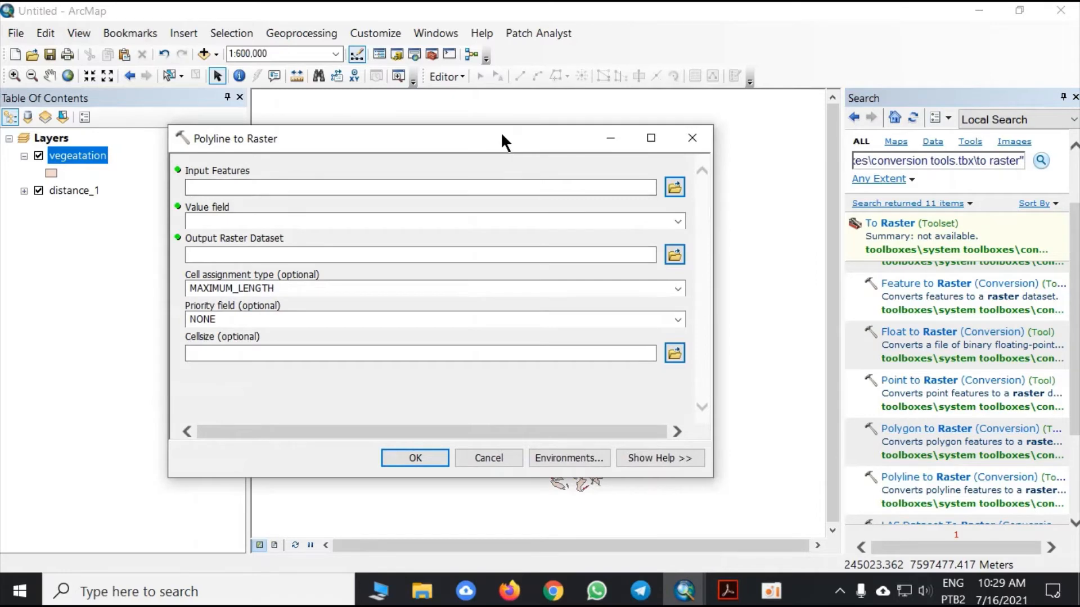
{"action": "left_click_drag", "start_coordinate": [501, 132], "coordinate": [532, 179]}
{"action": "left_click", "coordinate": [716, 172]}
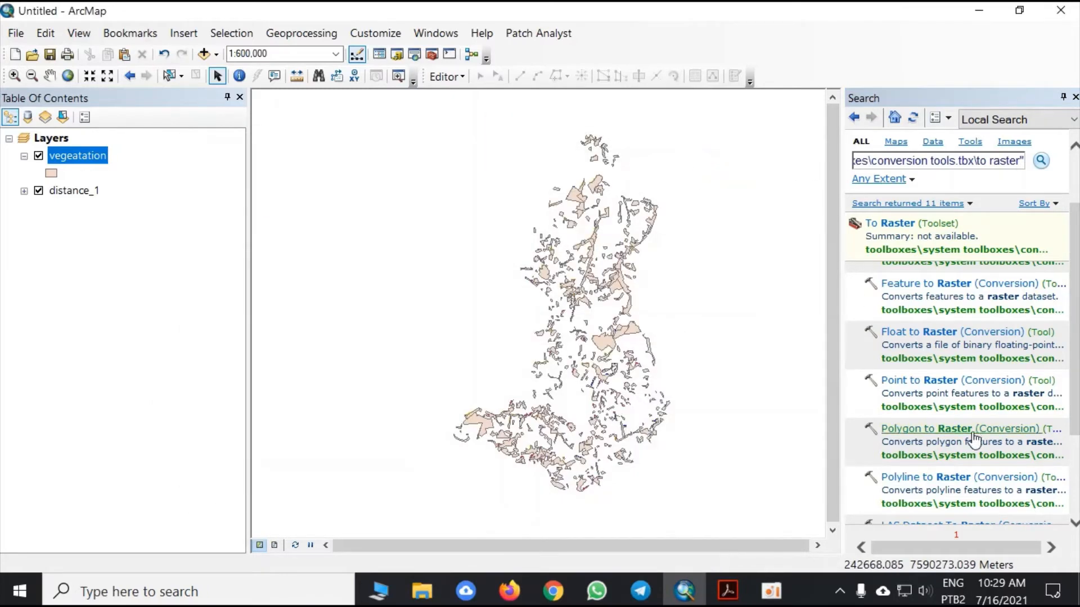
- Run Polygon to Raster on vegeatation with area_1 as the value field, saving the output as area in the Usos - 2018 folder
{"action": "double_click", "coordinate": [959, 433]}
{"action": "left_click", "coordinate": [679, 221]}
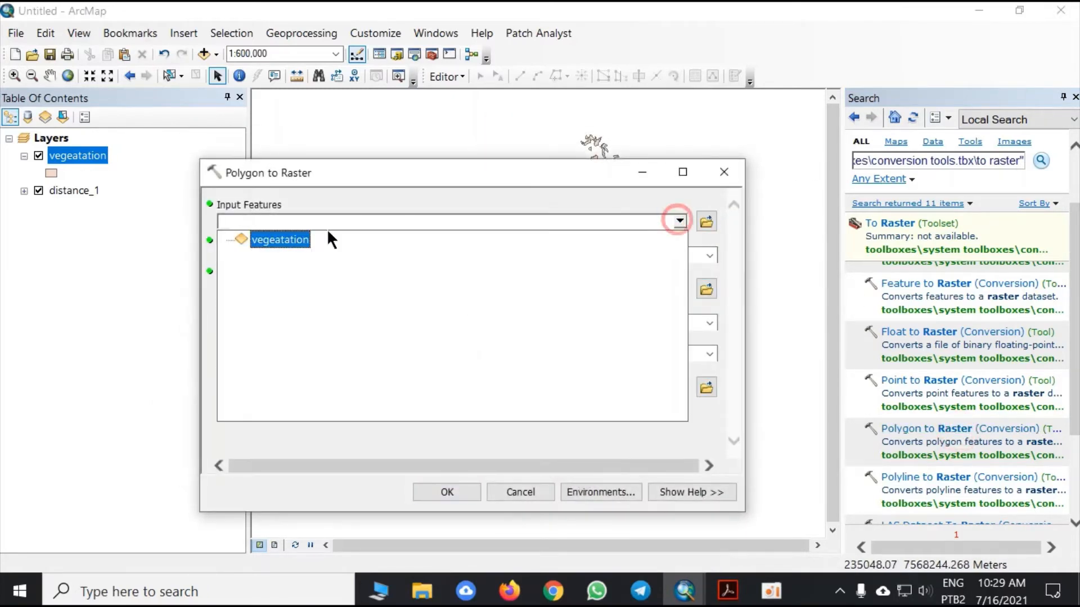
{"action": "left_click", "coordinate": [286, 241]}
{"action": "left_click", "coordinate": [709, 255]}
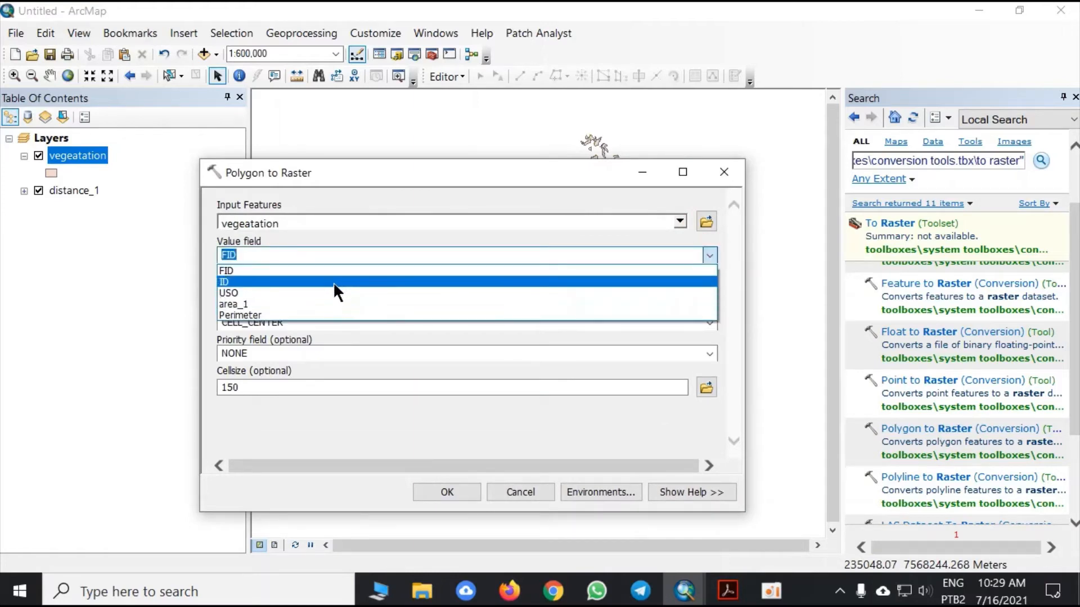
{"action": "left_click", "coordinate": [284, 304]}
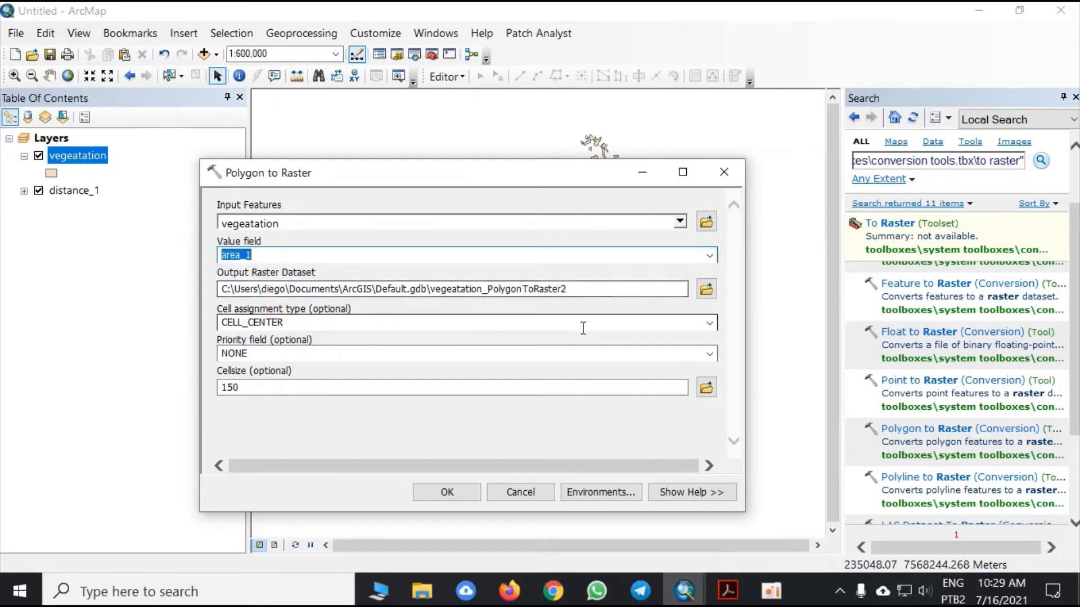
{"action": "left_click", "coordinate": [705, 286]}
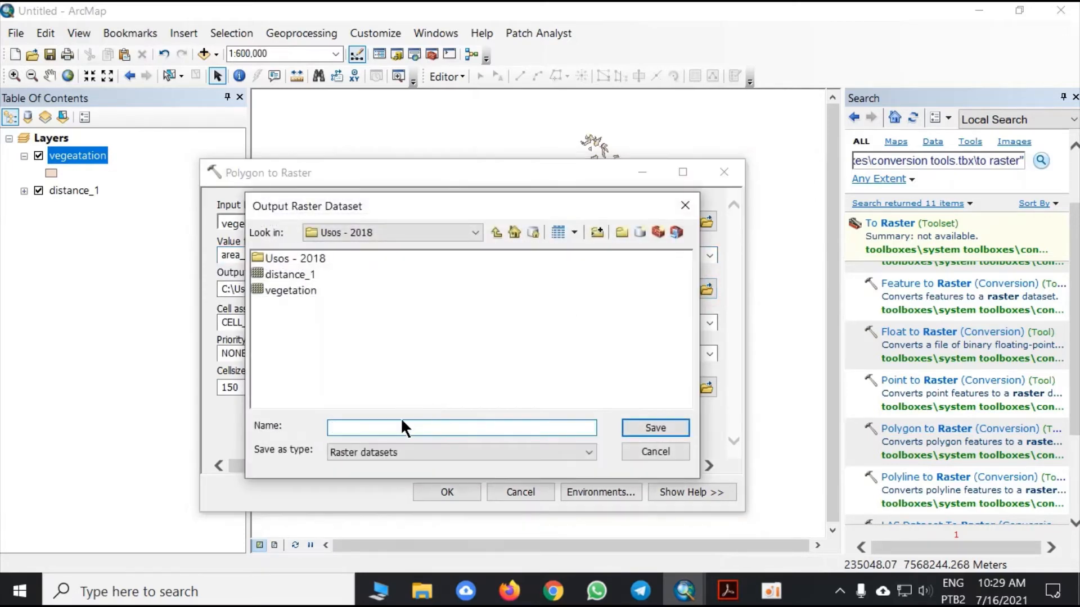
{"action": "type", "text": "area"}
{"action": "key", "text": "Return"}
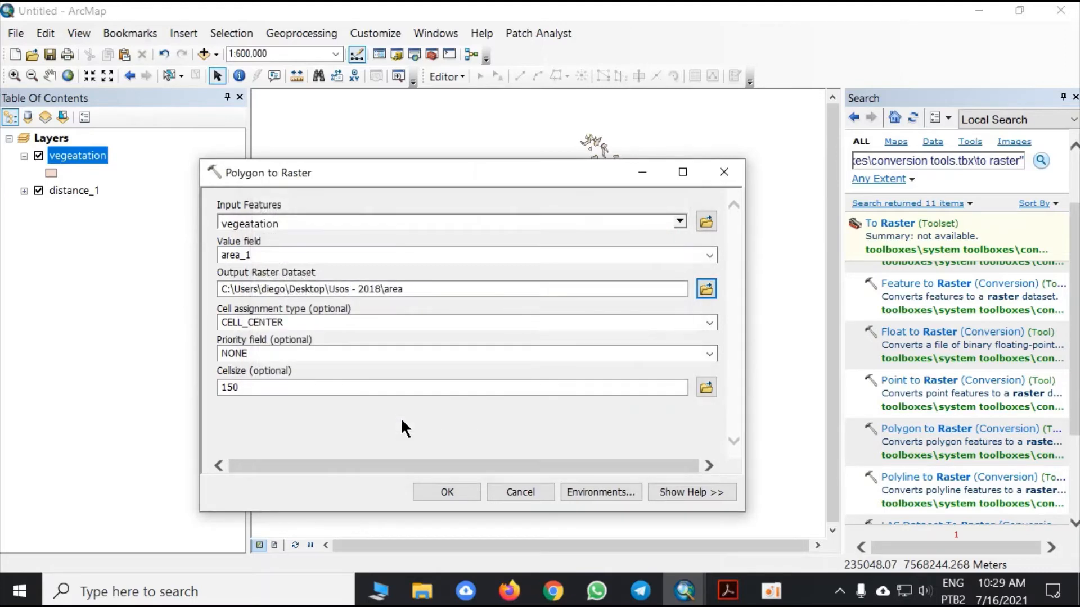
{"action": "left_click", "coordinate": [444, 492]}
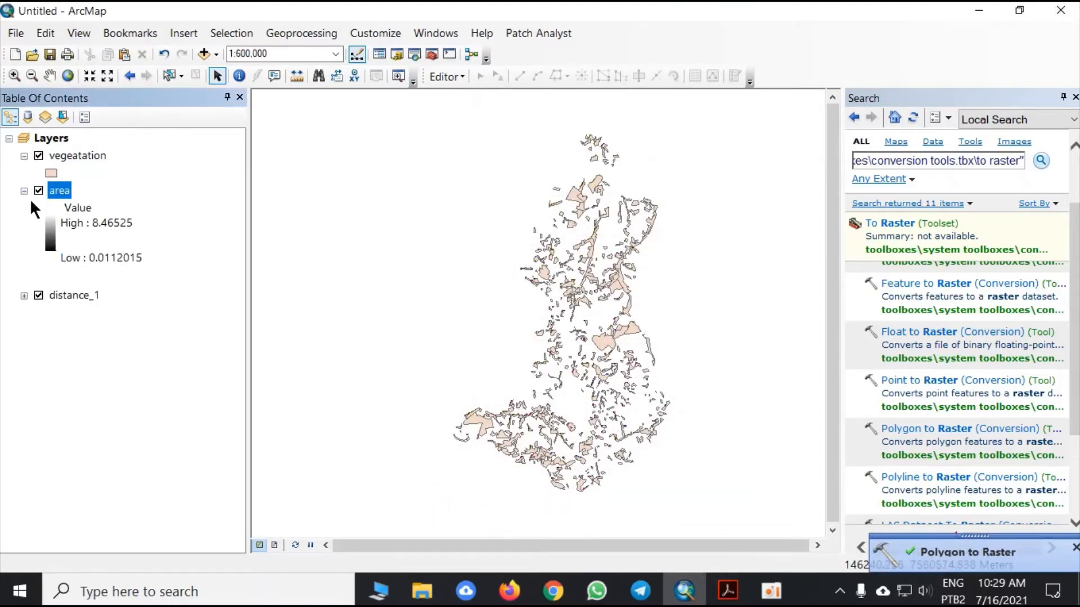
- Toggle the vegeatation layer's visibility off and on, and remove the area and distance_1 layers from the map
{"action": "left_click", "coordinate": [38, 156]}
{"action": "left_click", "coordinate": [38, 157]}
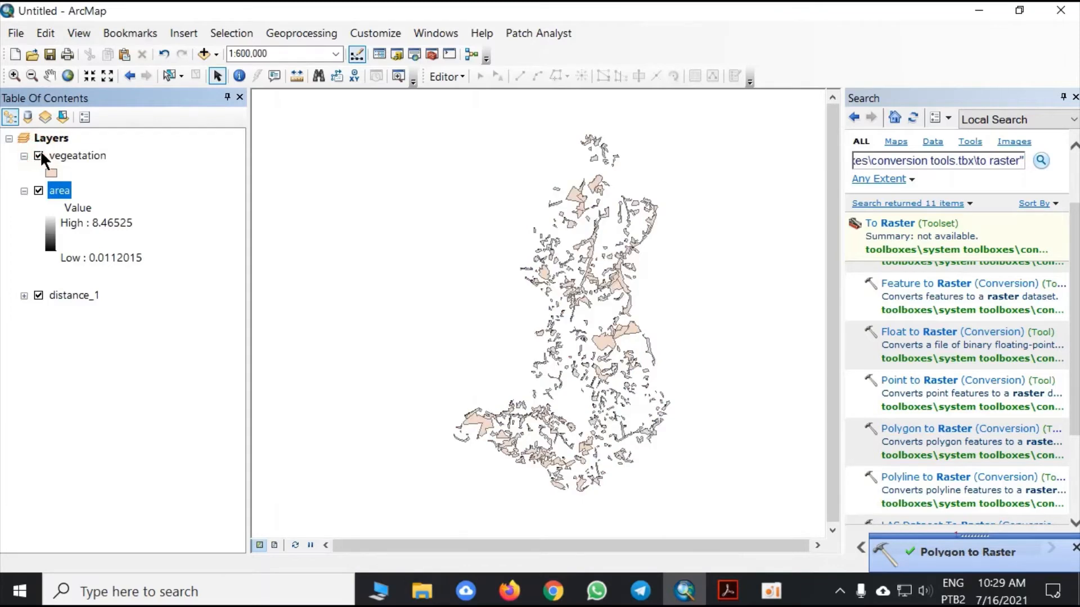
{"action": "right_click", "coordinate": [72, 192]}
{"action": "left_click", "coordinate": [111, 221]}
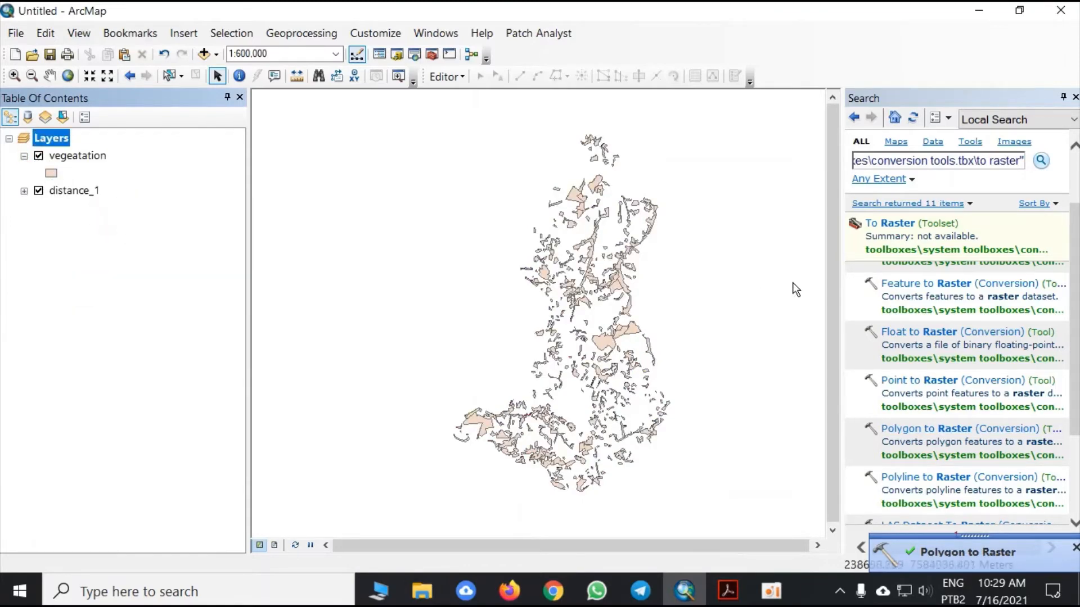
{"action": "left_click", "coordinate": [87, 187]}
{"action": "right_click", "coordinate": [86, 187]}
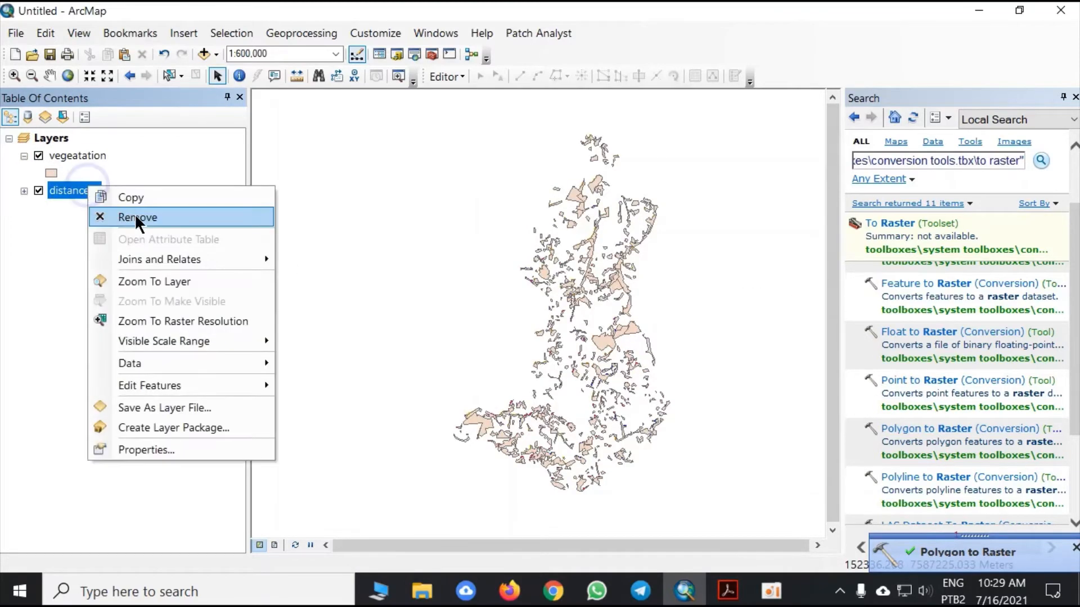
{"action": "left_click", "coordinate": [135, 214]}
- Run Polygon to Raster on vegeatation with Perimeter as the value field, saving the output as perimeter in the Usos - 2018 folder
{"action": "left_click", "coordinate": [939, 430]}
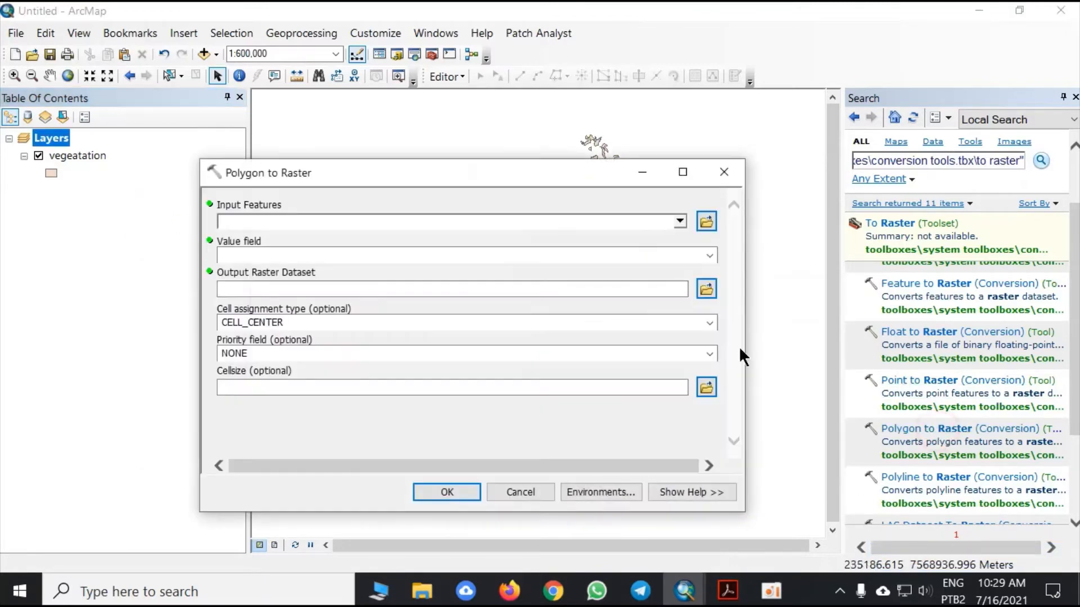
{"action": "left_click", "coordinate": [679, 221]}
{"action": "left_click", "coordinate": [295, 241]}
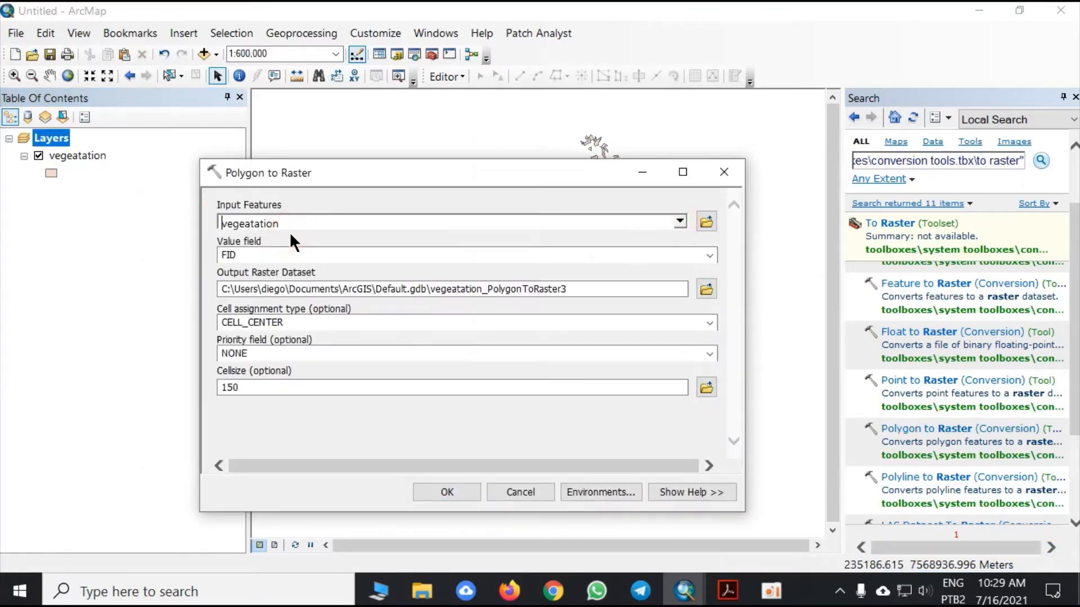
{"action": "left_click", "coordinate": [705, 255]}
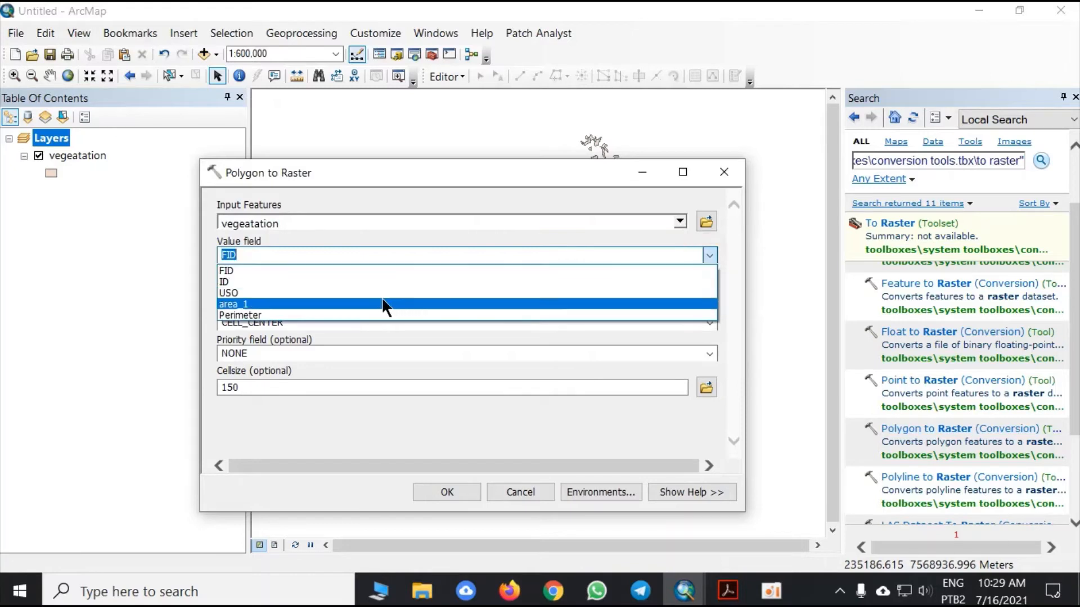
{"action": "left_click", "coordinate": [337, 314]}
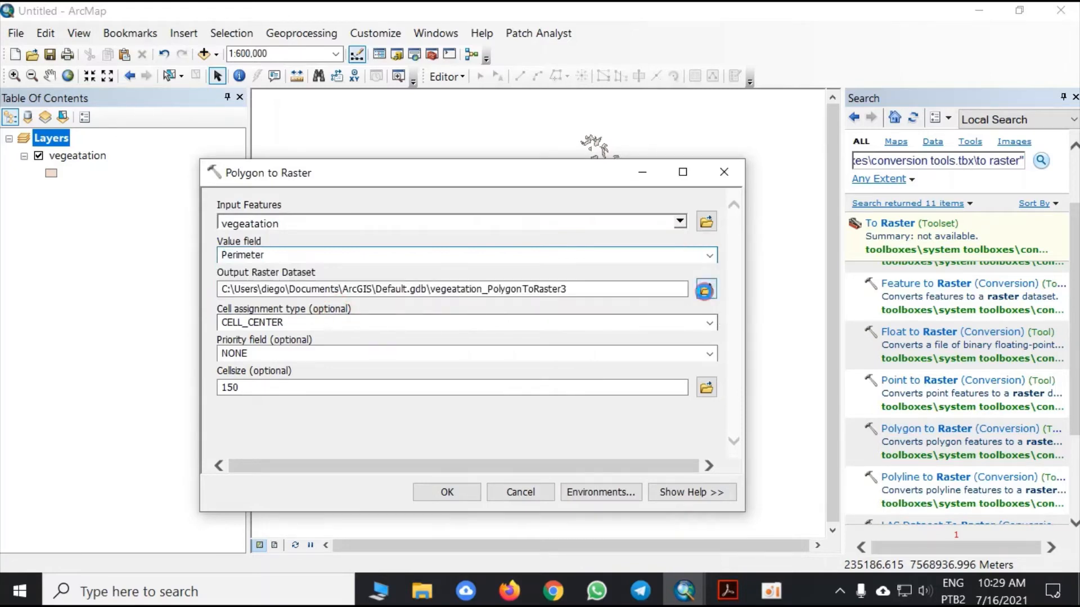
{"action": "left_click", "coordinate": [706, 288]}
{"action": "type", "text": "perimeter"}
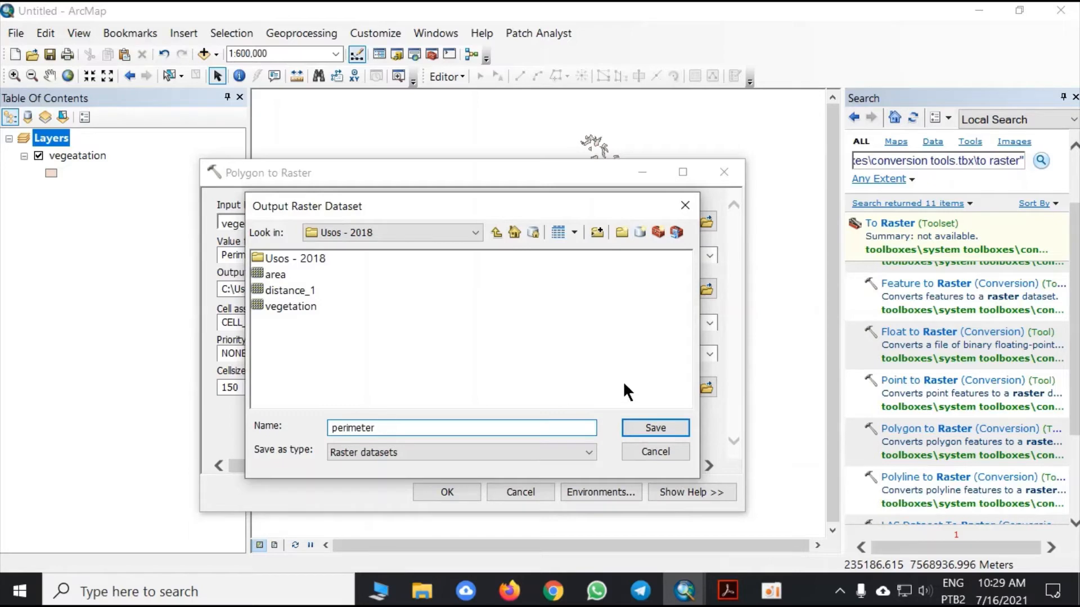
{"action": "left_click", "coordinate": [674, 426]}
{"action": "left_click", "coordinate": [447, 492]}
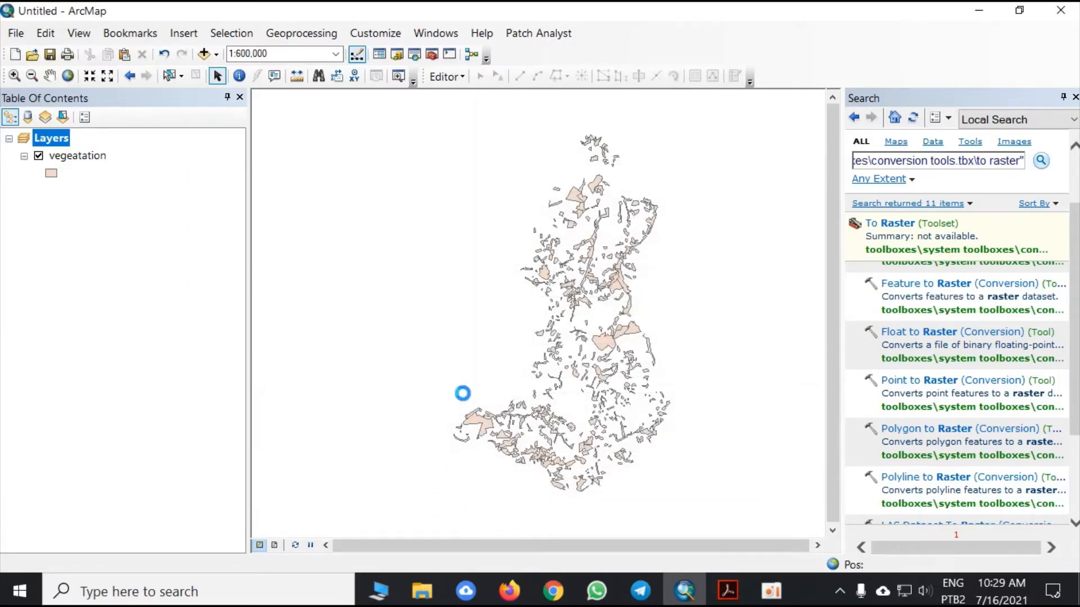
- Remove the vegeatation layer from the map and add the area and distance_1 rasters from the parent Usos - 2018 folder
{"action": "right_click", "coordinate": [95, 154]}
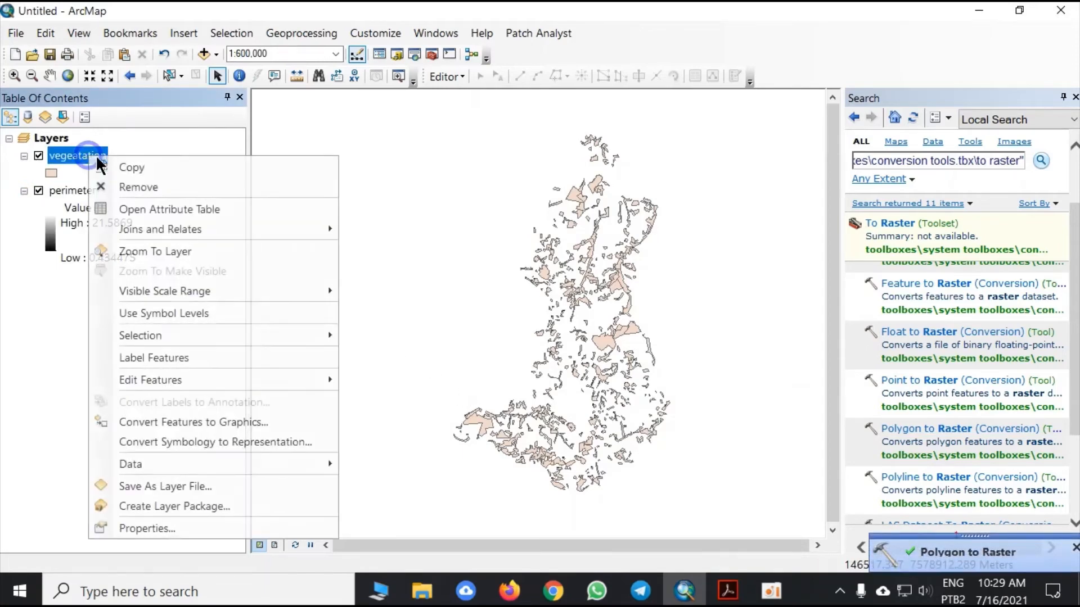
{"action": "left_click", "coordinate": [133, 183]}
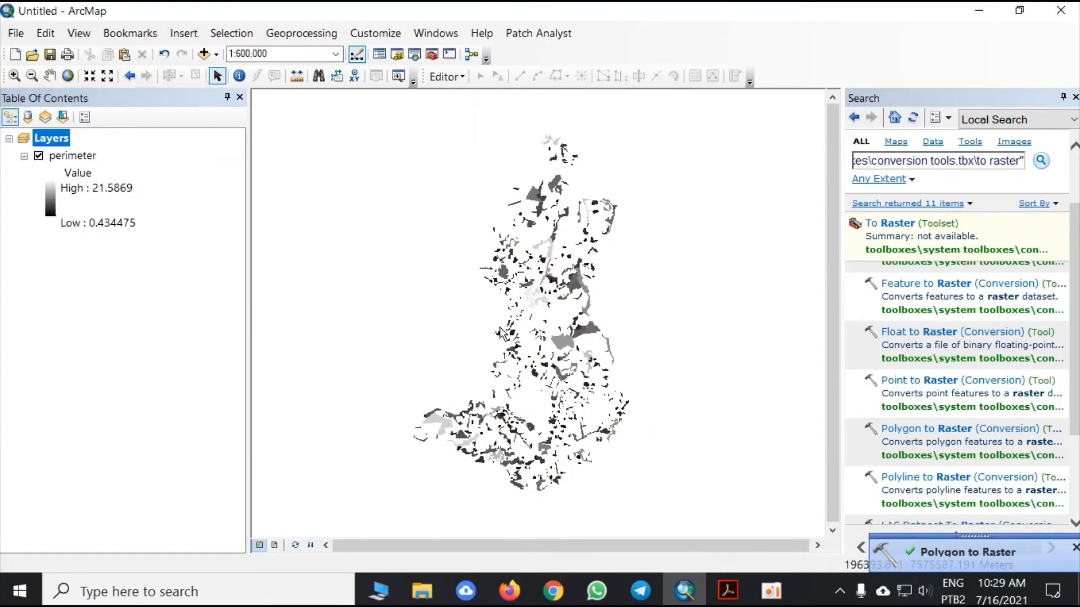
{"action": "left_click", "coordinate": [204, 53]}
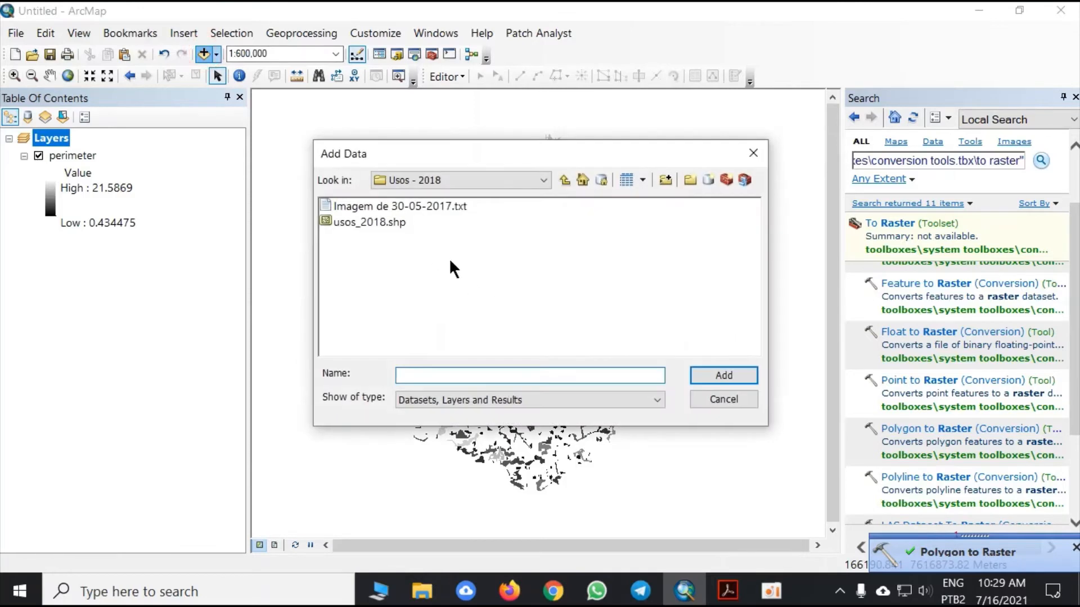
{"action": "left_click", "coordinate": [564, 181]}
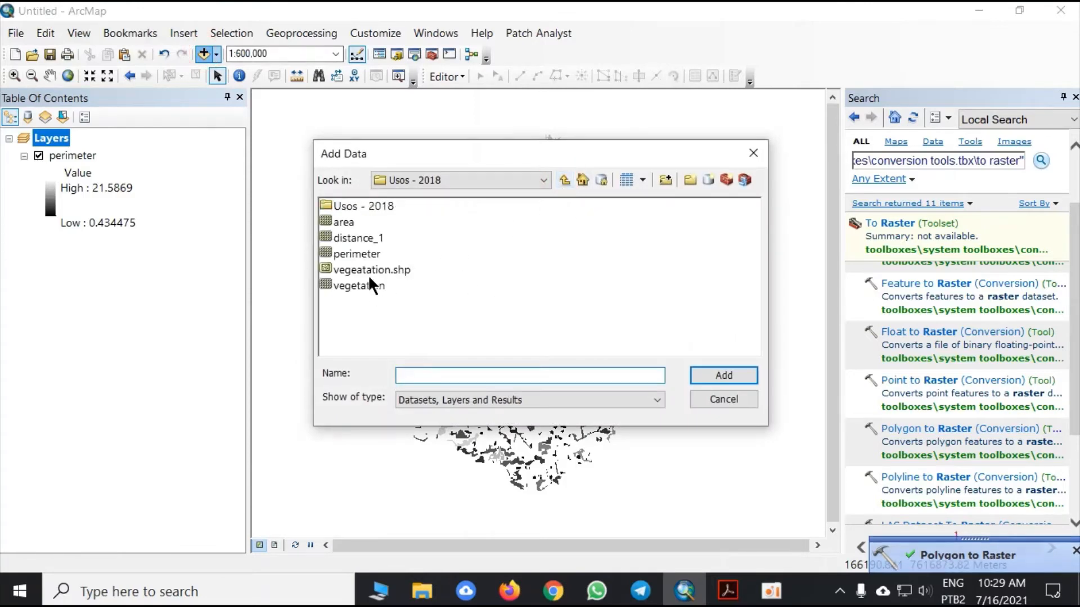
{"action": "left_click", "coordinate": [346, 221]}
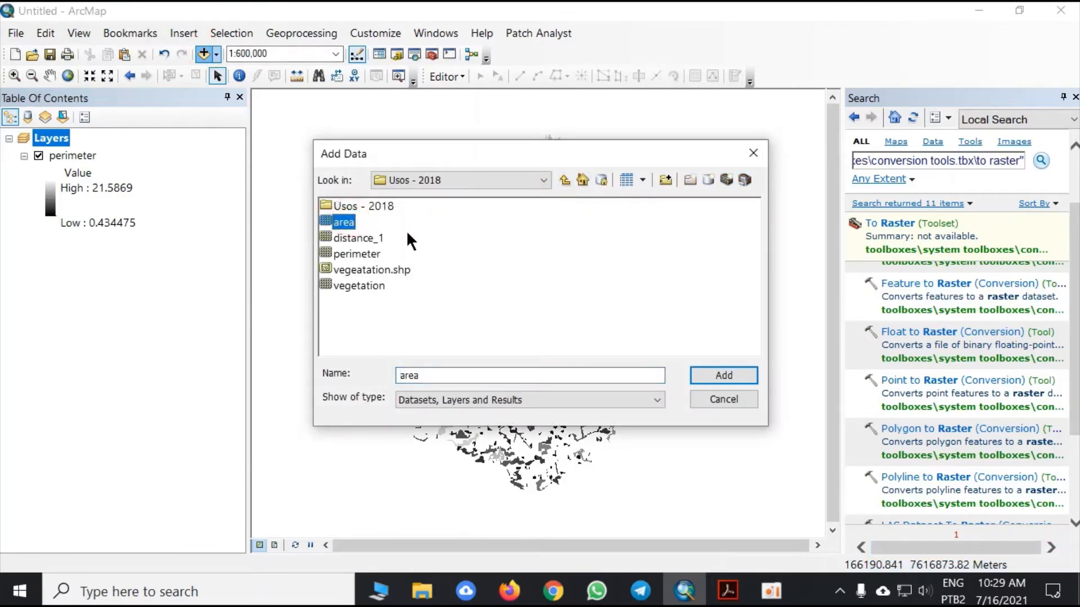
{"action": "left_click", "coordinate": [378, 237], "text": "ctrl"}
{"action": "left_click", "coordinate": [708, 374]}
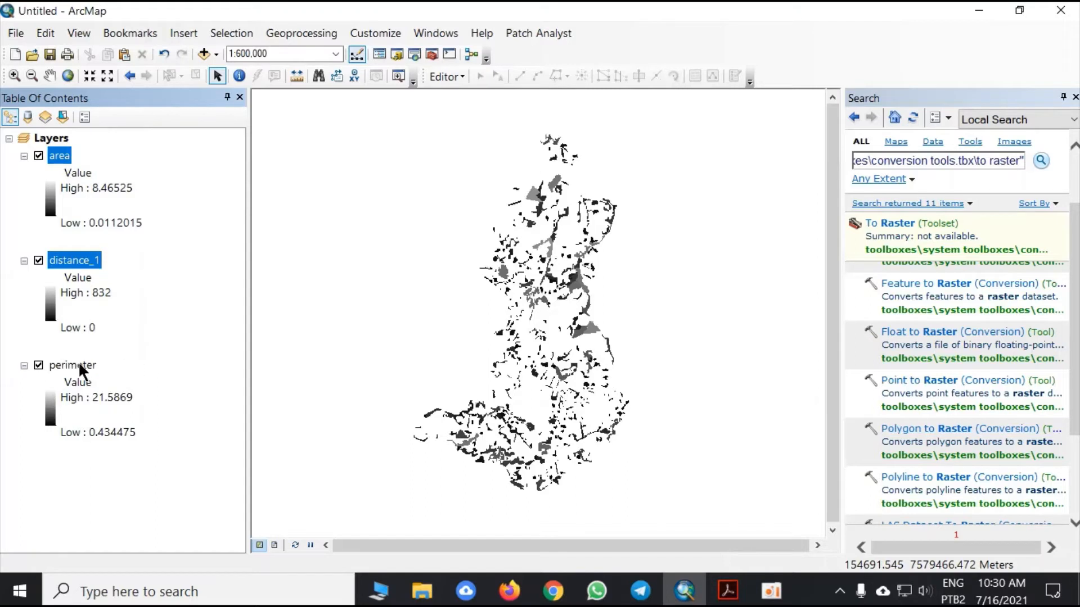
{"action": "left_click", "coordinate": [119, 236]}
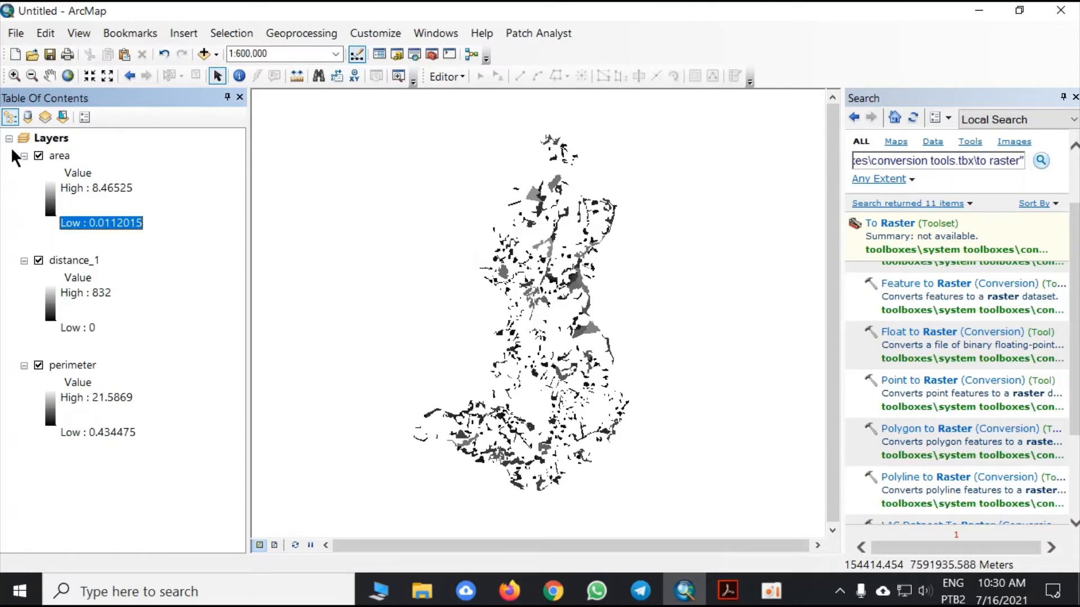
- Clear the tool search text, switch to the article PDF in Adobe Acrobat to check the EQIBio equation, and return to ArcMap
{"action": "left_click_drag", "start_coordinate": [1009, 161], "coordinate": [757, 164]}
{"action": "key", "text": "Delete"}
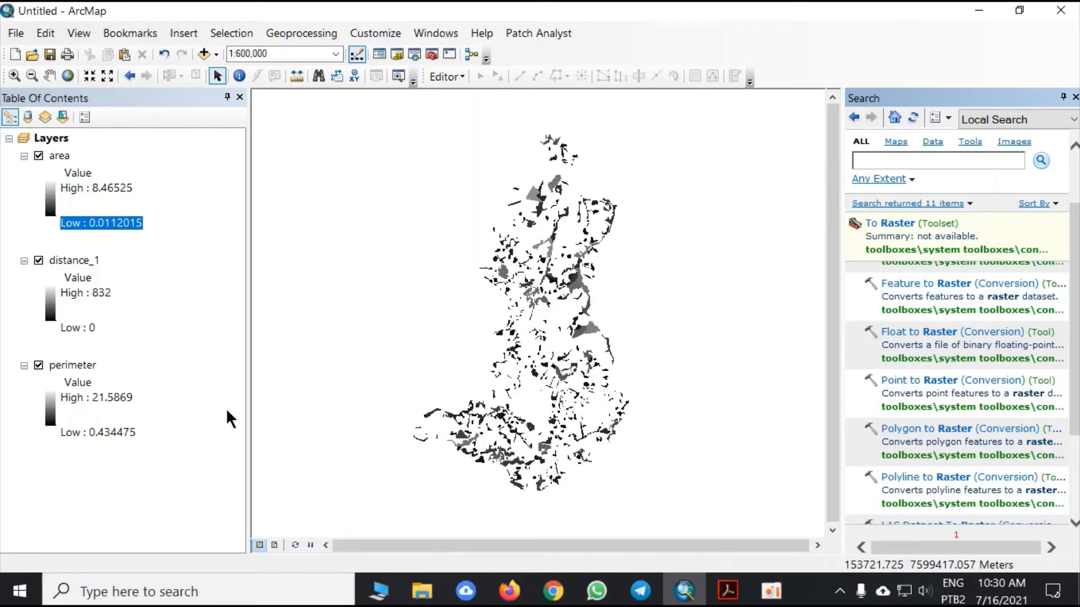
{"action": "left_click", "coordinate": [727, 590]}
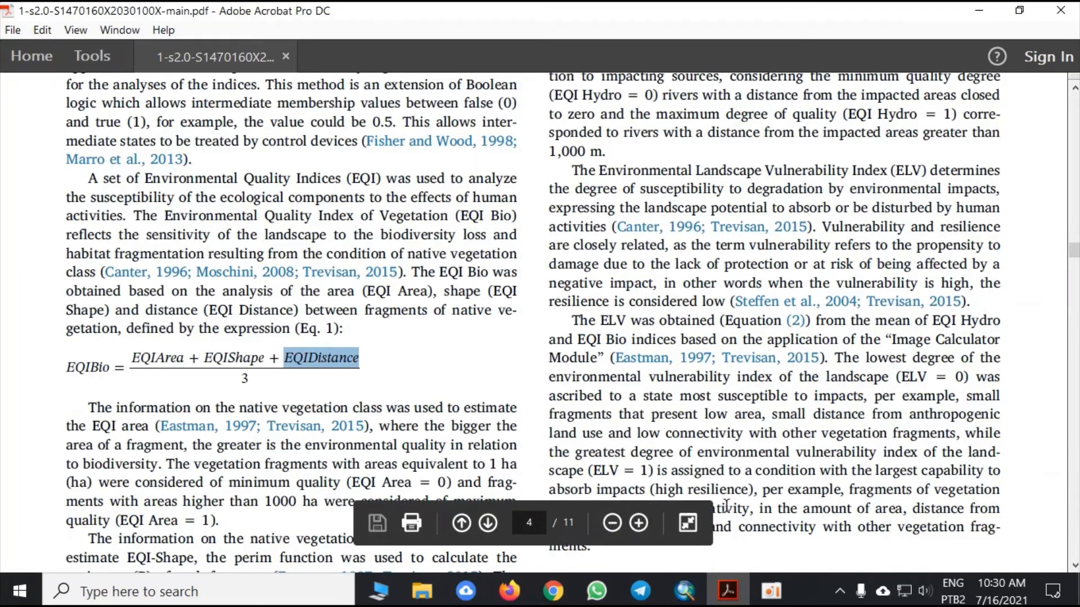
{"action": "left_click", "coordinate": [685, 590]}
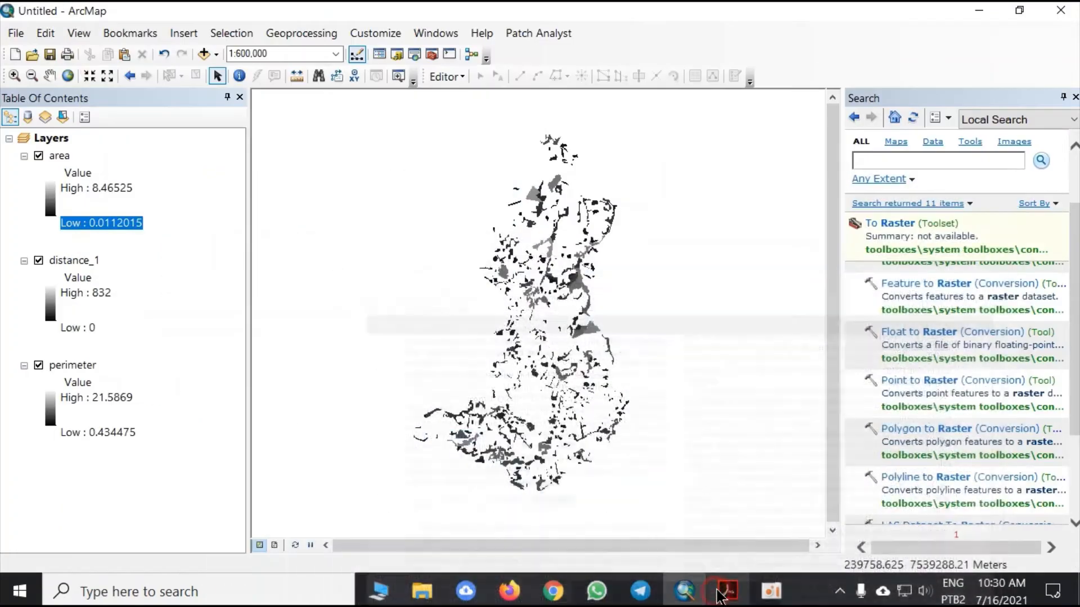
- Search the tools for "fuzzy" and open the Fuzzy Overlay tool
{"action": "left_click", "coordinate": [916, 160]}
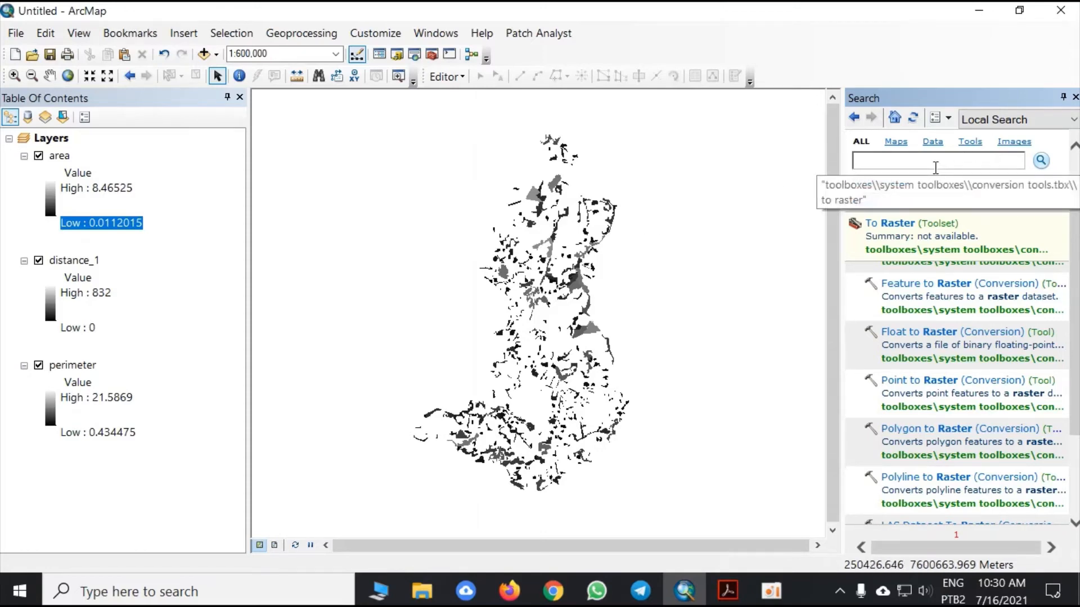
{"action": "type", "text": "fy"}
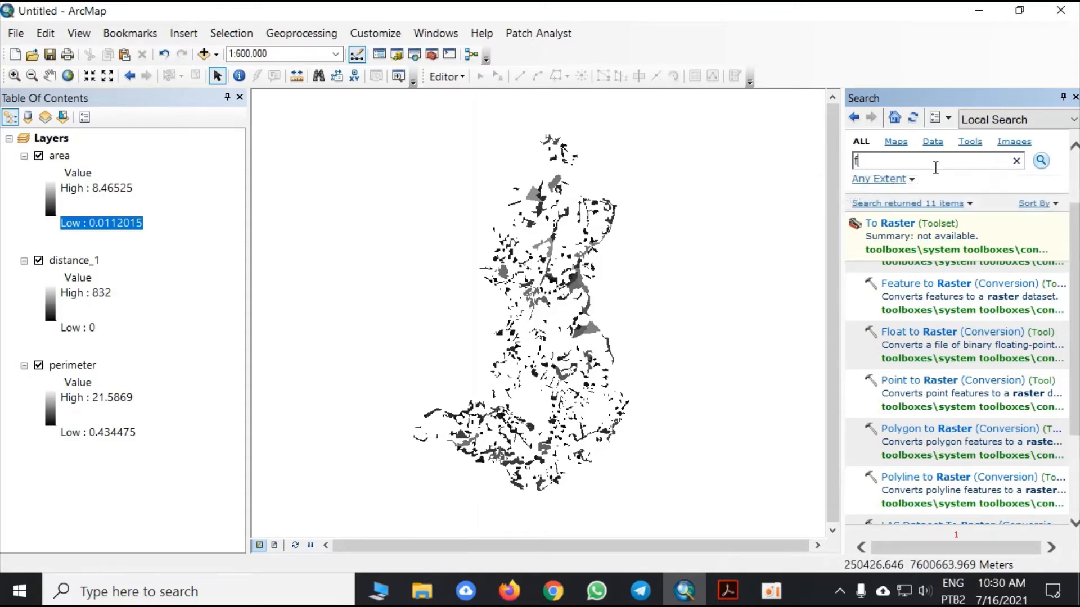
{"action": "type", "text": "zzy"}
{"action": "key", "text": "Return"}
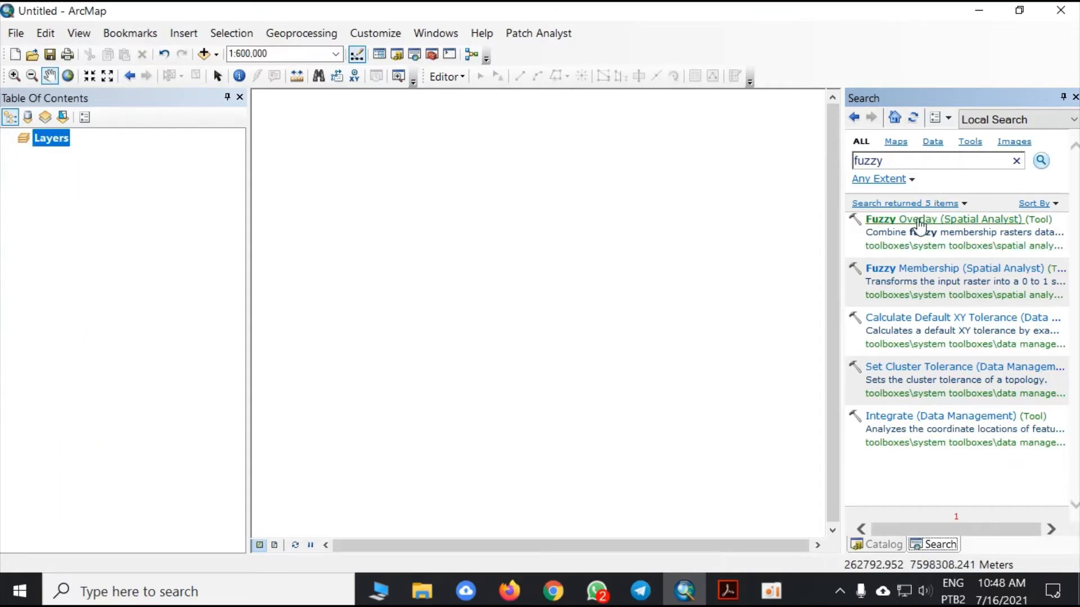
{"action": "left_click", "coordinate": [920, 225]}
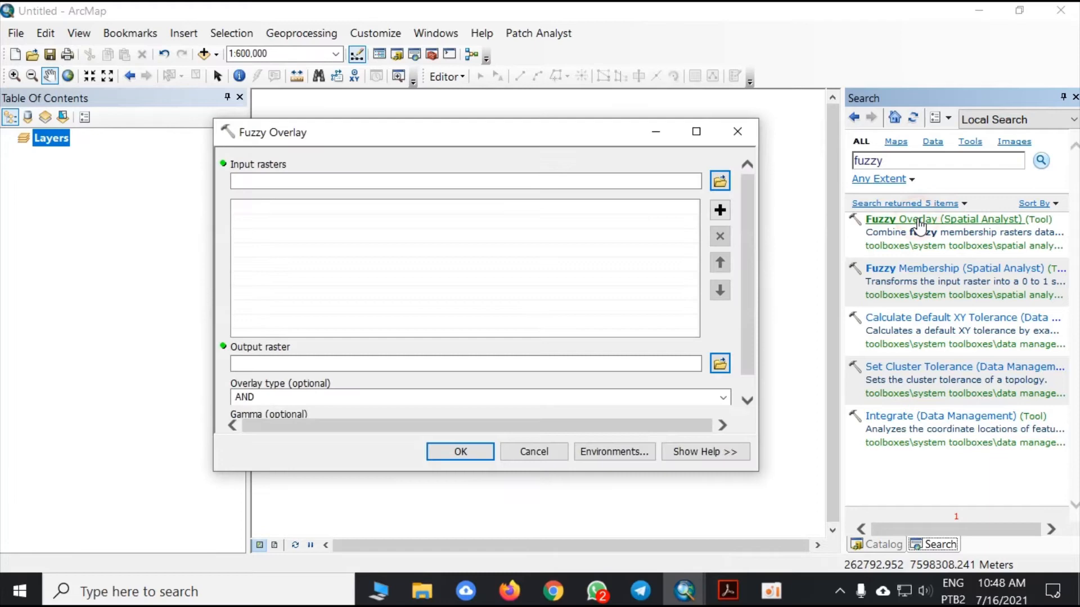
- Close the open fuzzy tool dialogs and add the area, distance and perimeter rasters from the Usos - 2018 folder to the map
{"action": "left_click", "coordinate": [739, 128]}
{"action": "left_click", "coordinate": [939, 262]}
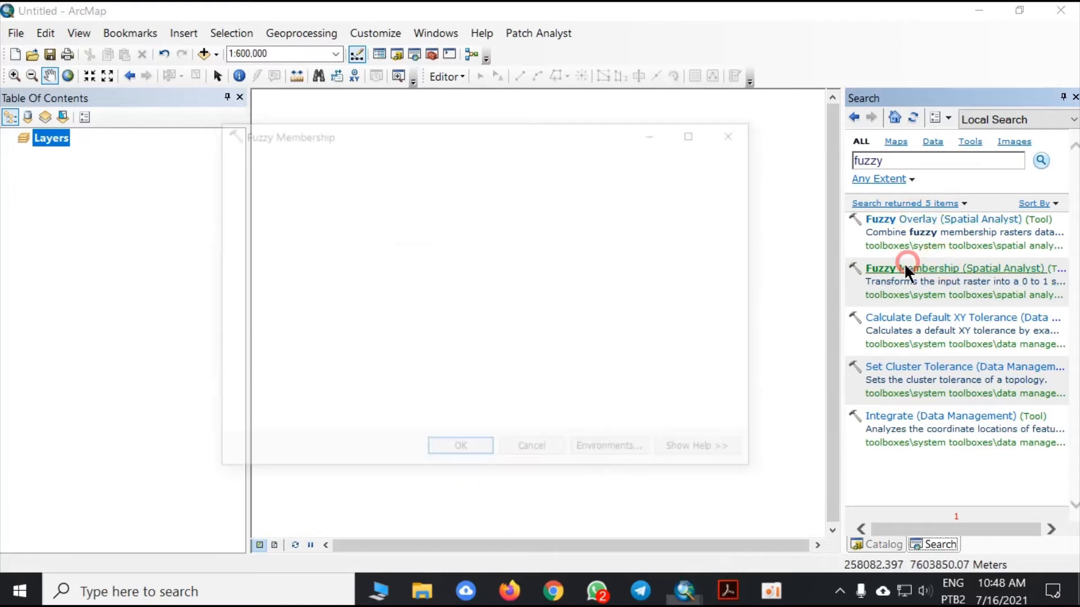
{"action": "left_click", "coordinate": [741, 128]}
{"action": "left_click", "coordinate": [204, 54]}
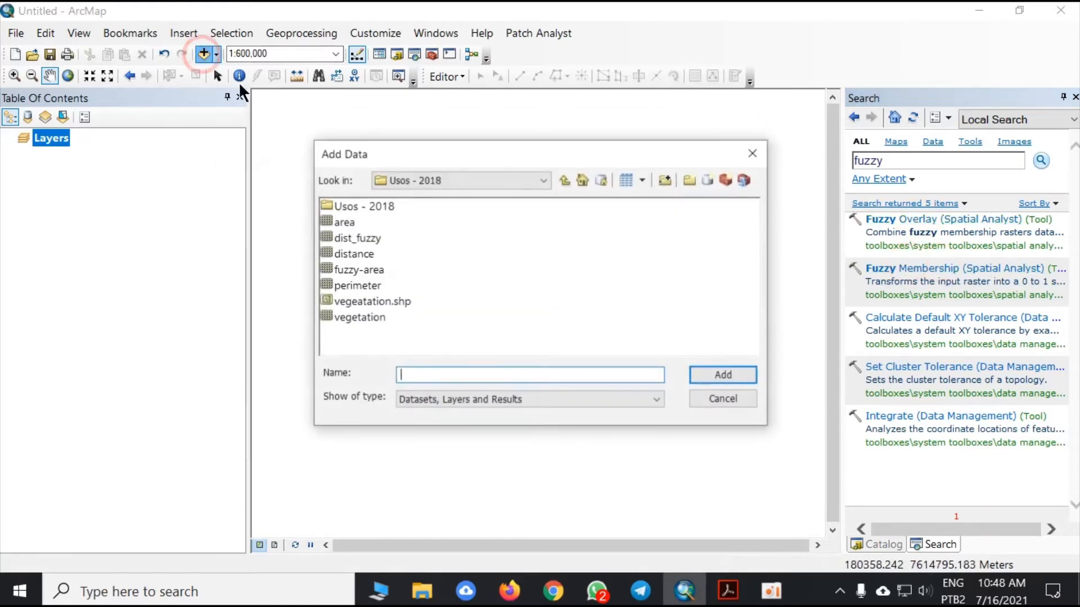
{"action": "left_click", "coordinate": [349, 221]}
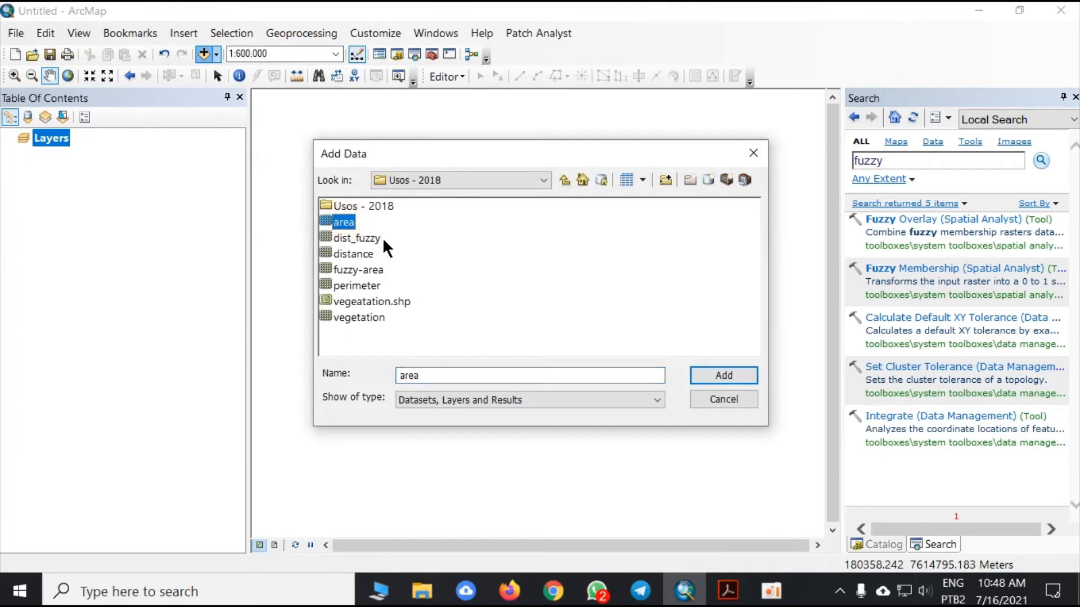
{"action": "left_click", "coordinate": [360, 253], "text": "ctrl"}
{"action": "left_click", "coordinate": [371, 285], "text": "ctrl"}
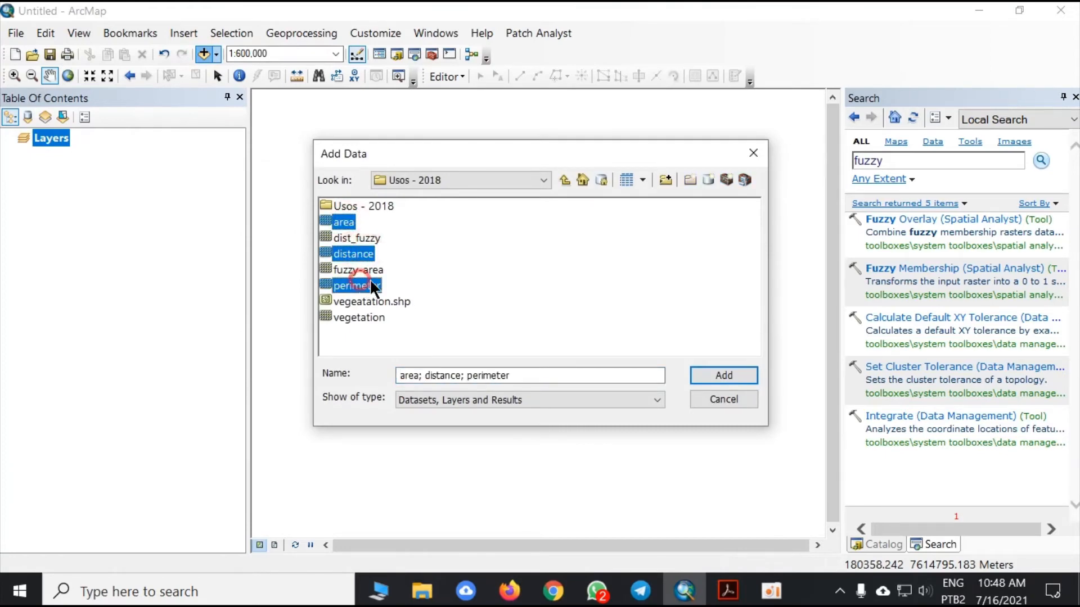
{"action": "left_click", "coordinate": [721, 377]}
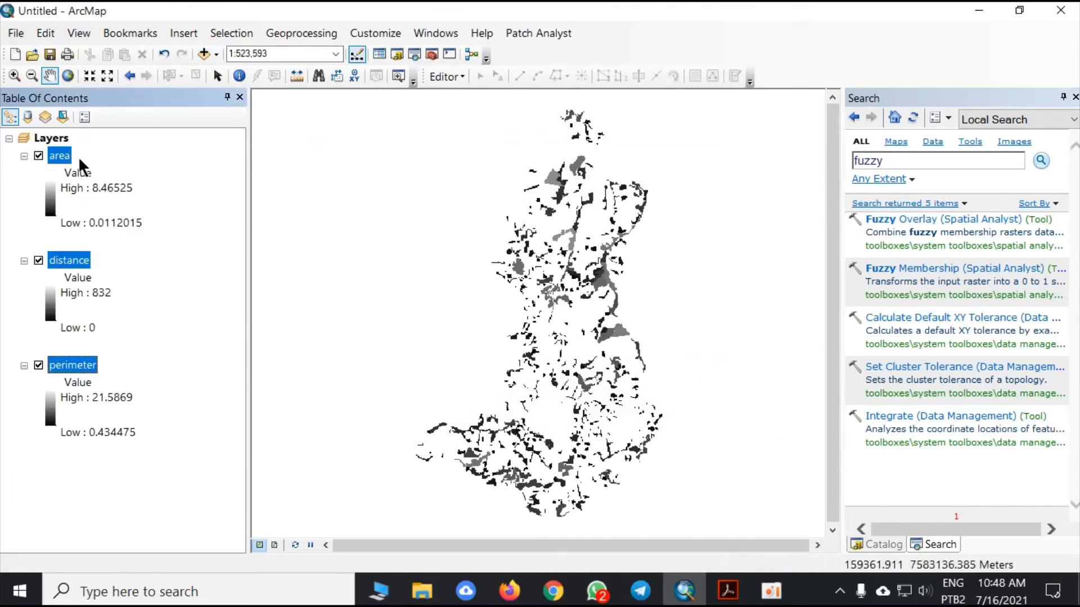
- Set up Fuzzy Membership with area as the input raster, Linear as the membership type and a minimum of 0
{"action": "left_click", "coordinate": [930, 269]}
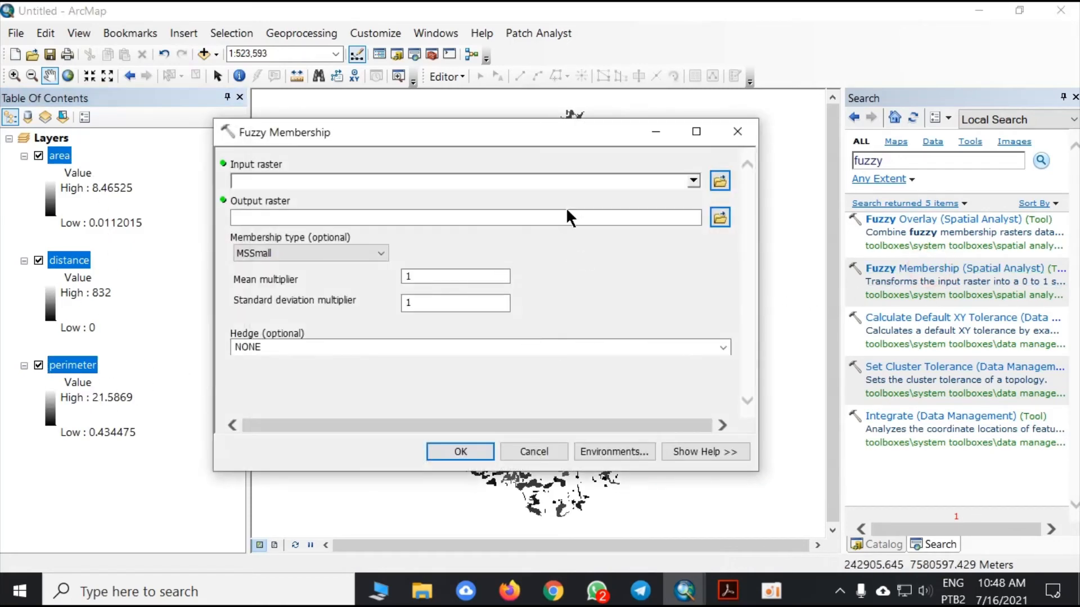
{"action": "left_click", "coordinate": [691, 178]}
{"action": "left_click", "coordinate": [278, 199]}
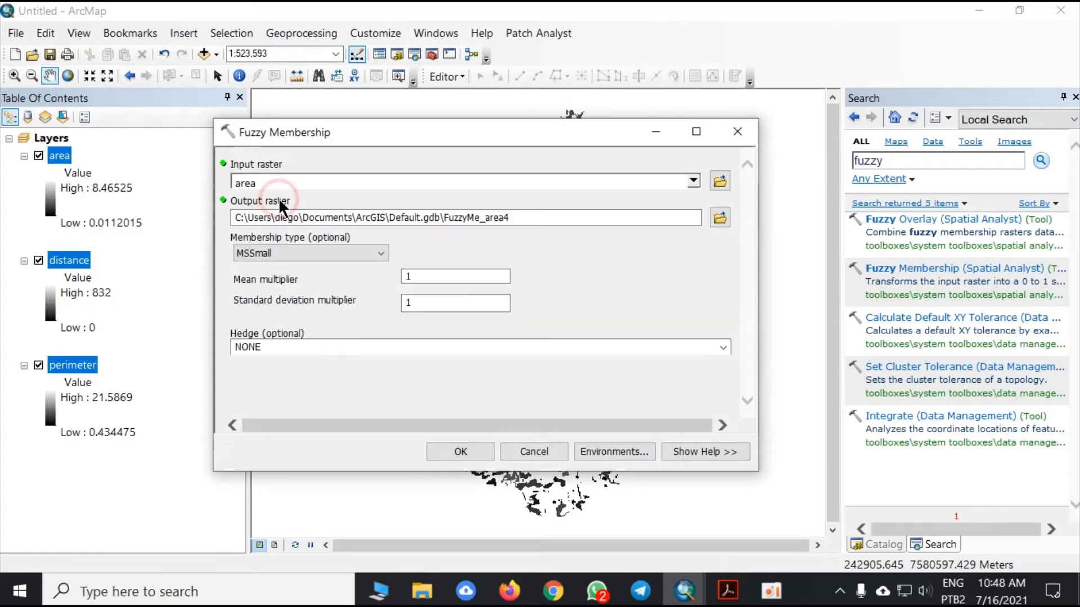
{"action": "left_click", "coordinate": [362, 254]}
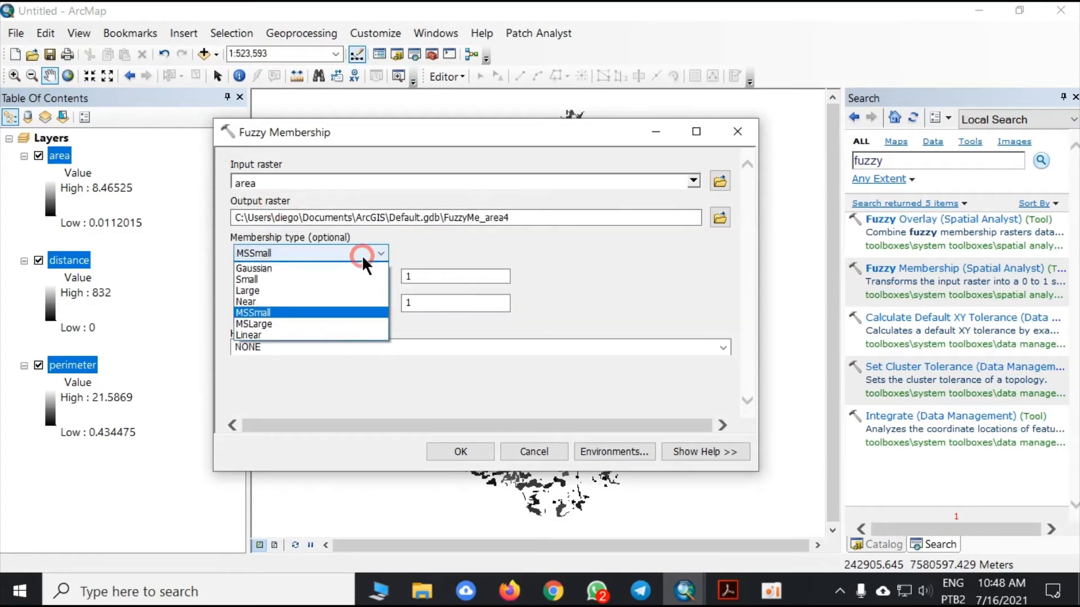
{"action": "left_click", "coordinate": [265, 334]}
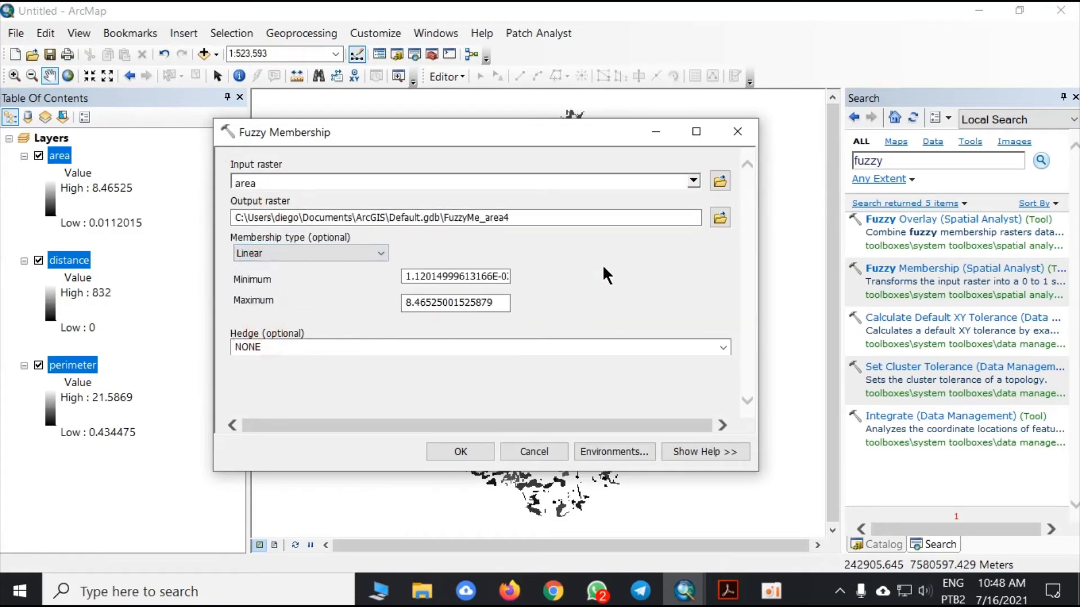
{"action": "left_click_drag", "start_coordinate": [502, 302], "coordinate": [406, 309]}
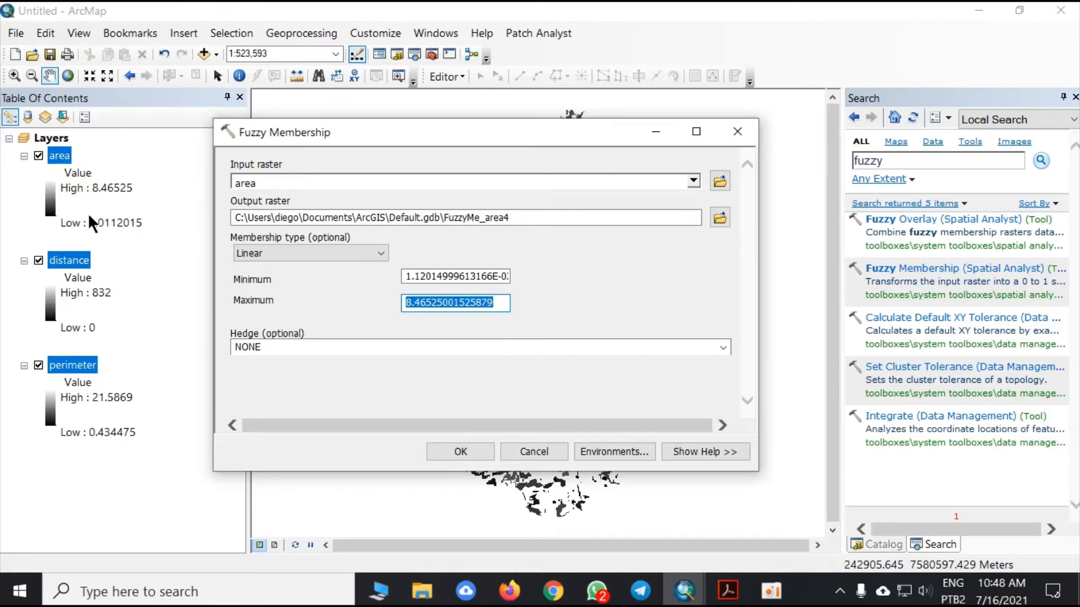
{"action": "left_click", "coordinate": [442, 276]}
{"action": "left_click_drag", "start_coordinate": [403, 276], "coordinate": [604, 279]}
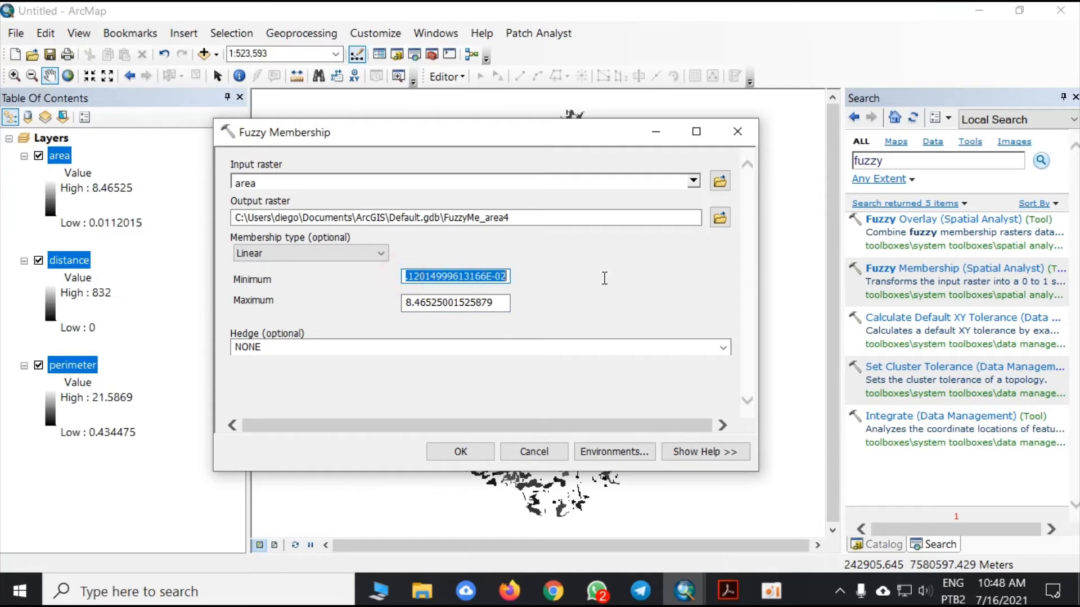
{"action": "type", "text": "0"}
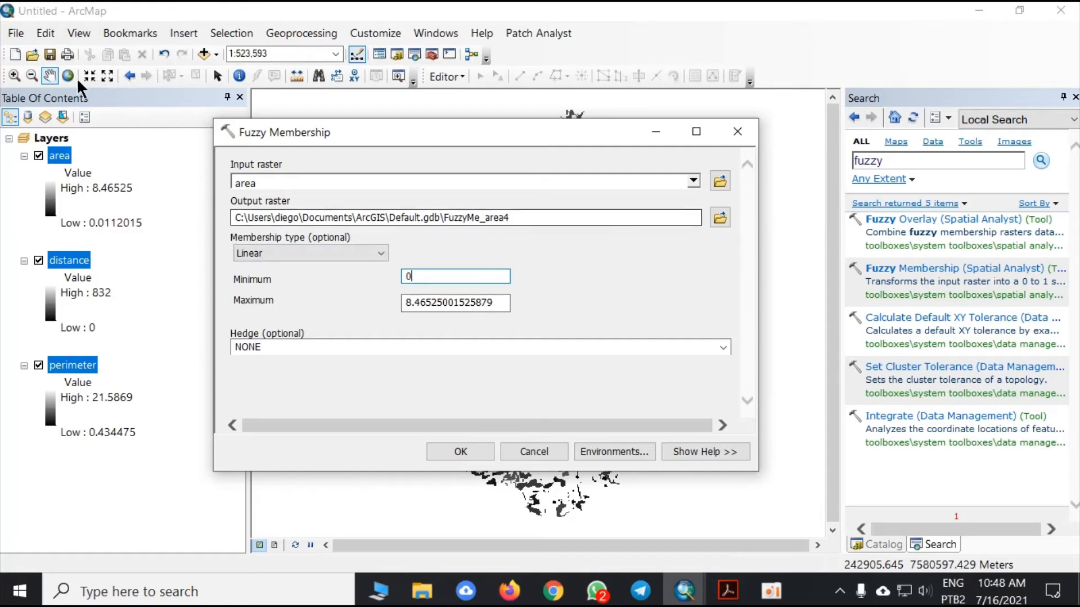
- Save the Fuzzy Membership output as area_fuzzy in the Usos - 2018 folder and run the tool
{"action": "left_click", "coordinate": [720, 218]}
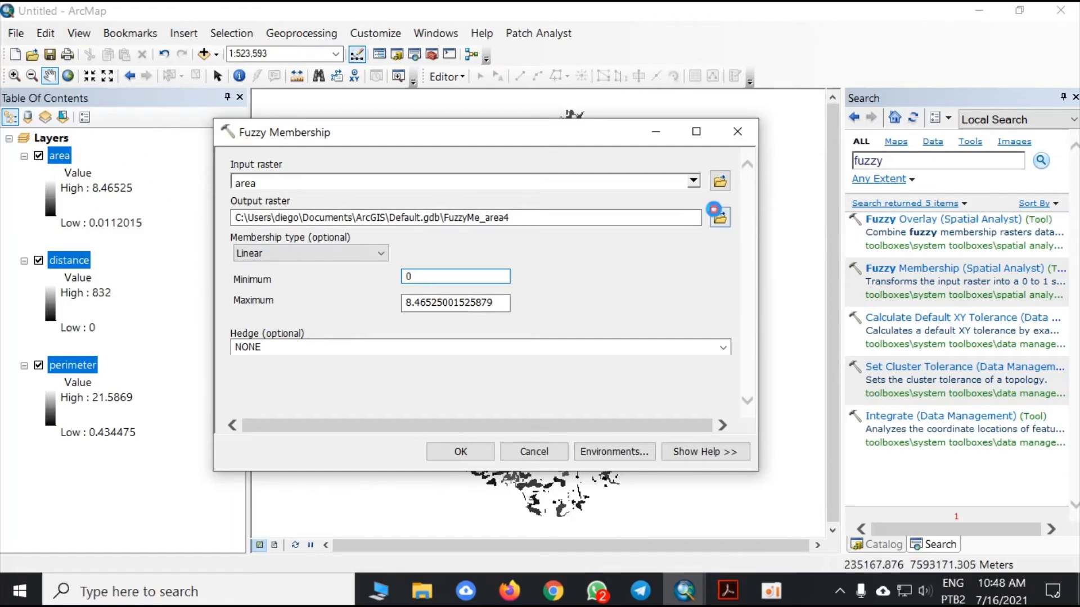
{"action": "type", "text": "area_fuzzy"}
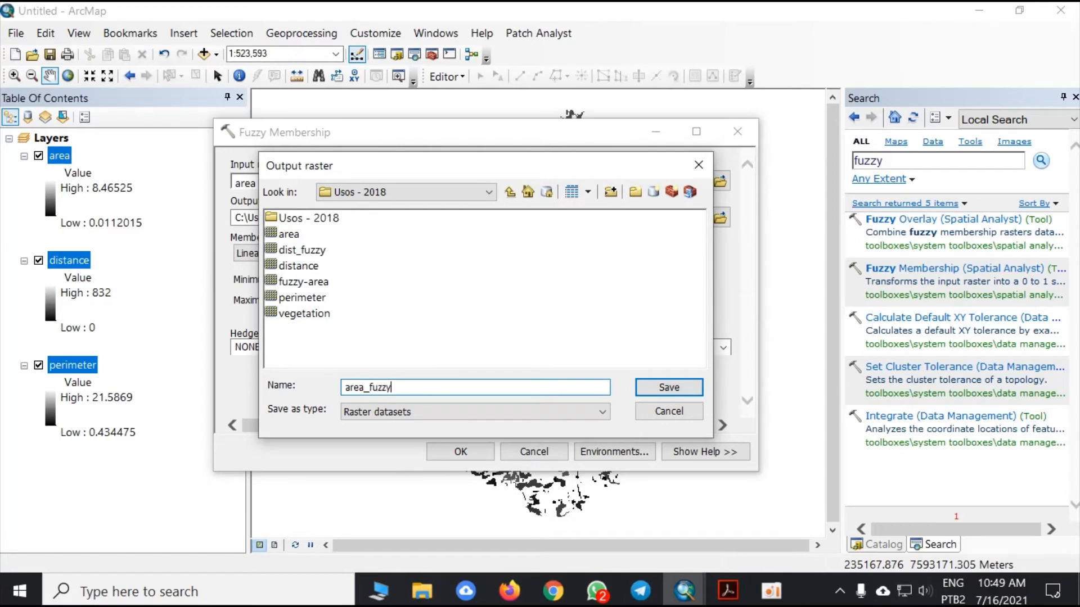
{"action": "left_click", "coordinate": [669, 387]}
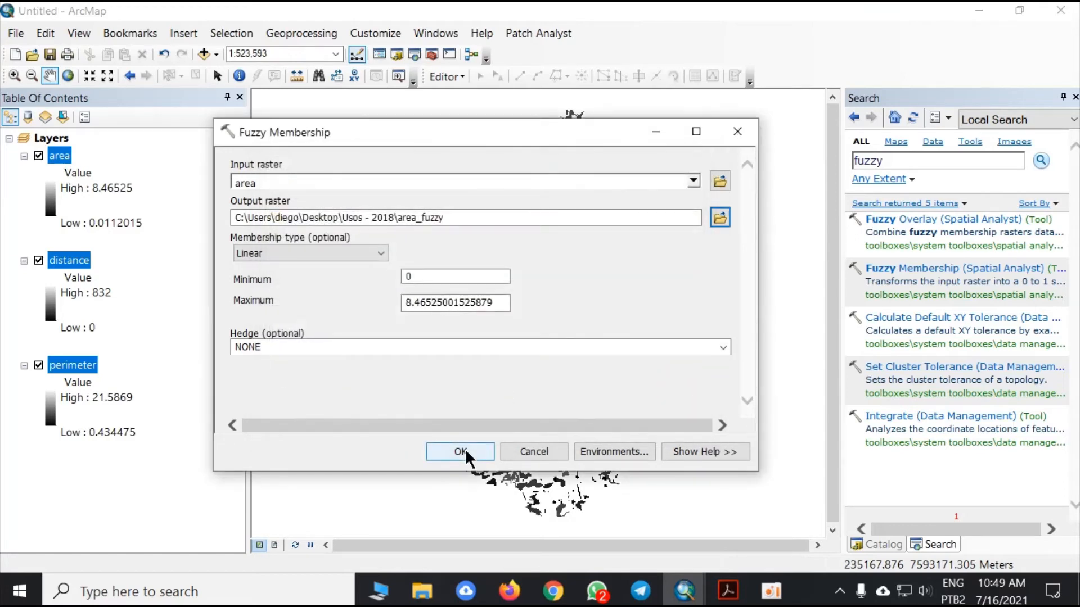
{"action": "left_click", "coordinate": [459, 451]}
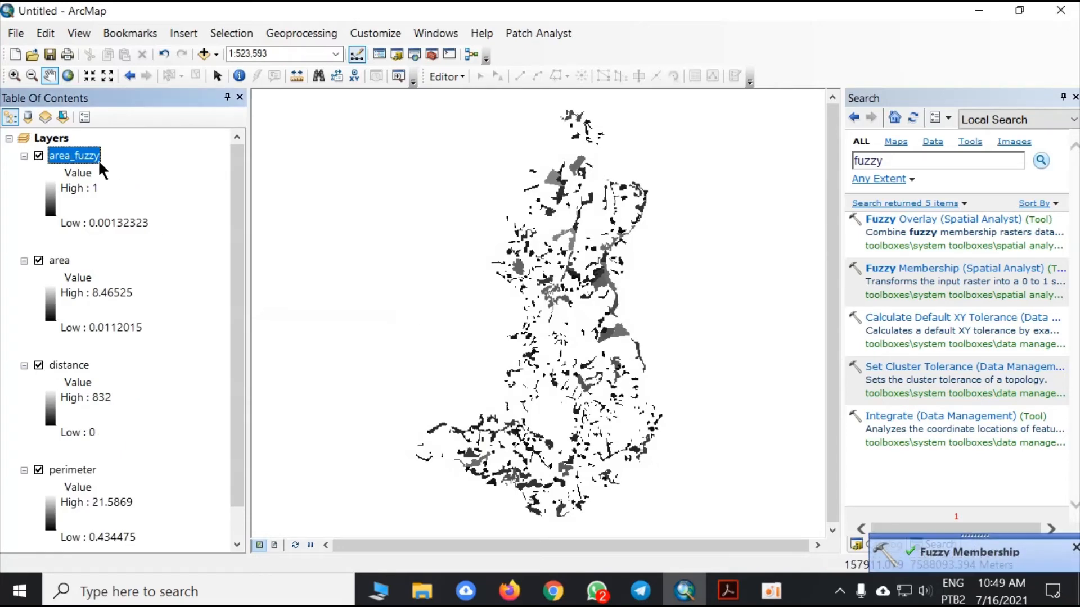
- Change the stretched symbology of area_fuzzy to the green-yellow-red color ramp and apply it to the layer
{"action": "right_click", "coordinate": [93, 155]}
{"action": "left_click", "coordinate": [187, 419]}
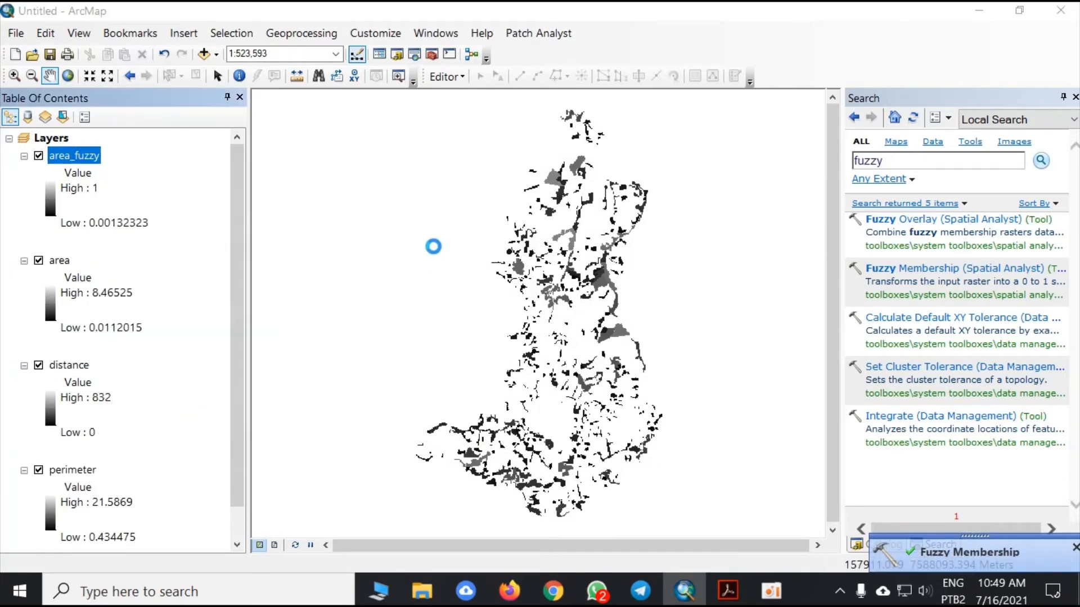
{"action": "left_click", "coordinate": [611, 296]}
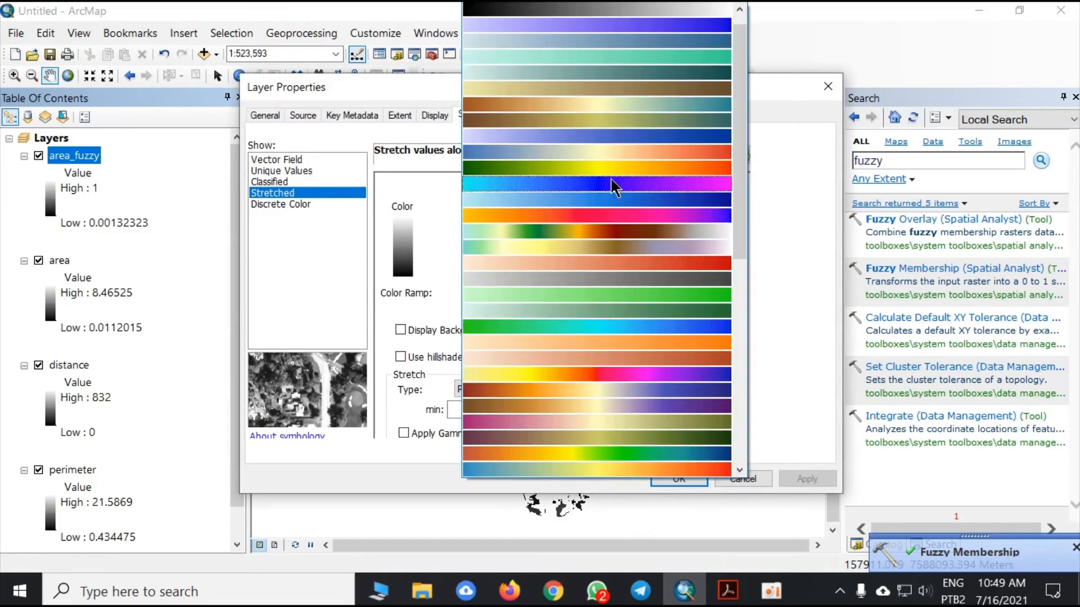
{"action": "left_click", "coordinate": [613, 167]}
{"action": "left_click", "coordinate": [679, 479]}
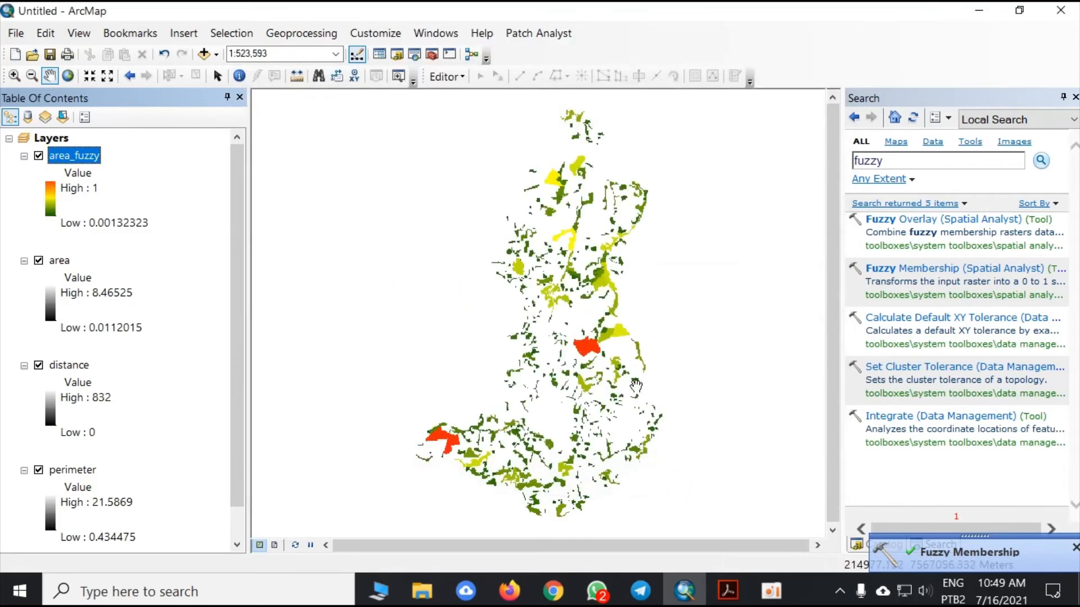
{"action": "scroll", "coordinate": [589, 353], "scroll_direction": "up", "scroll_amount": 1}
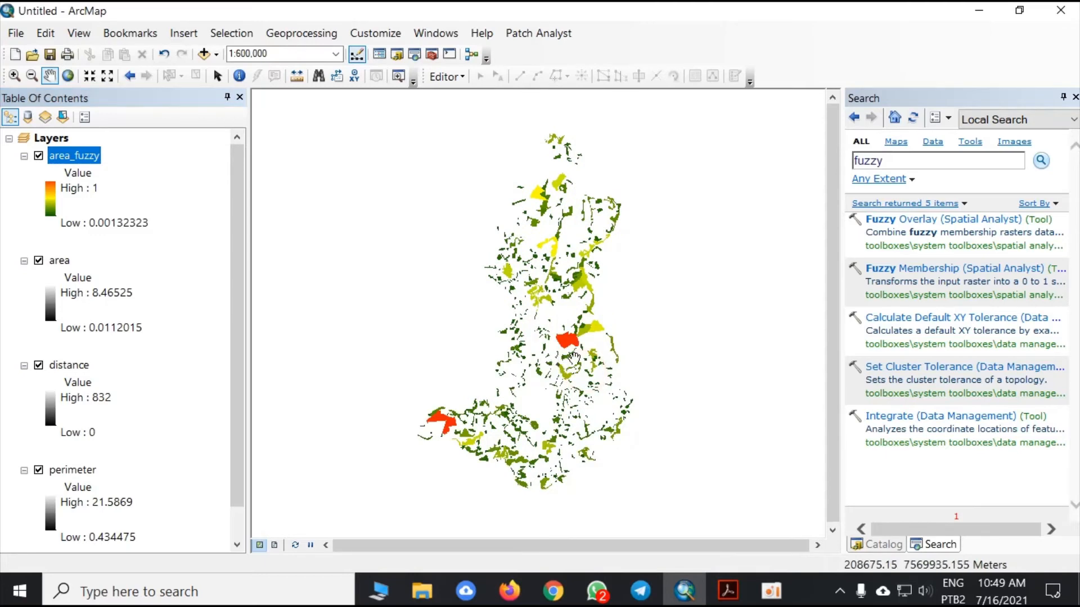
- Run Fuzzy Membership on the area raster again with the Linear type, keeping the default minimum, maximum and output path
{"action": "left_click", "coordinate": [900, 271]}
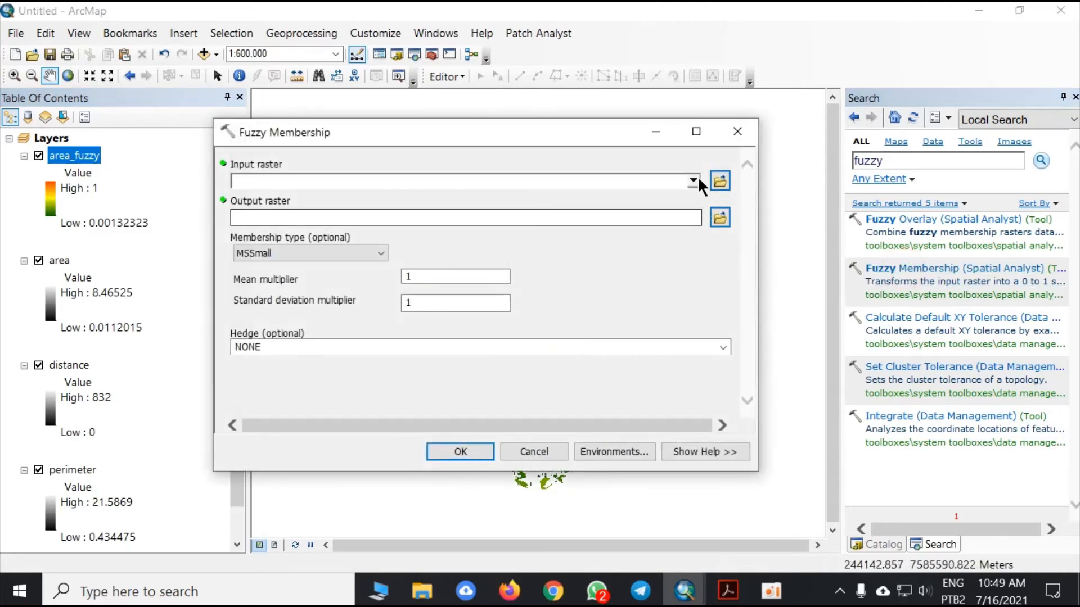
{"action": "left_click", "coordinate": [693, 181]}
{"action": "left_click", "coordinate": [278, 214]}
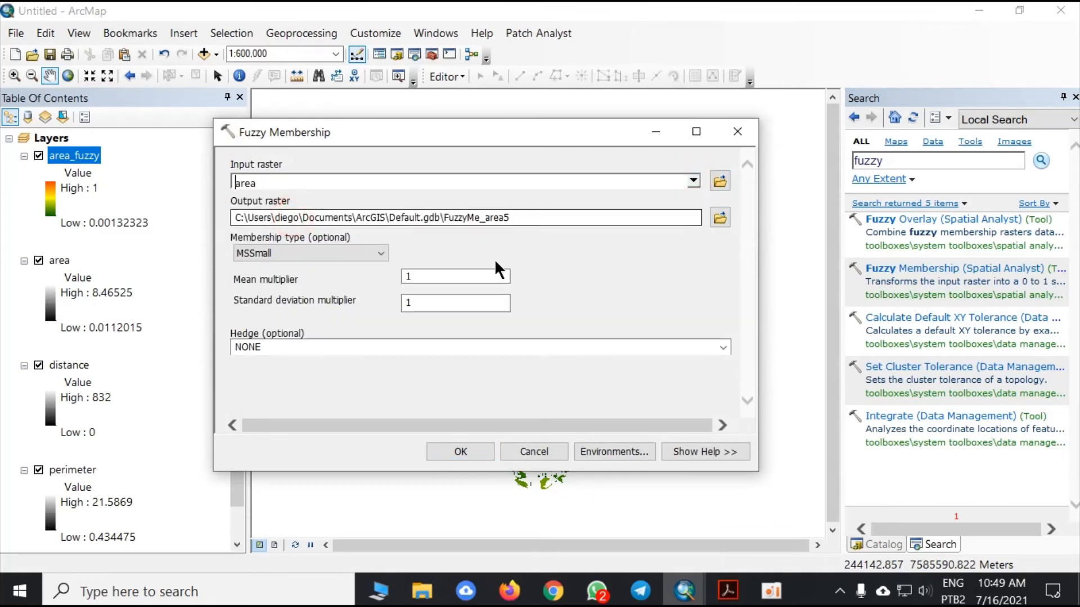
{"action": "left_click", "coordinate": [369, 252]}
{"action": "left_click", "coordinate": [292, 336]}
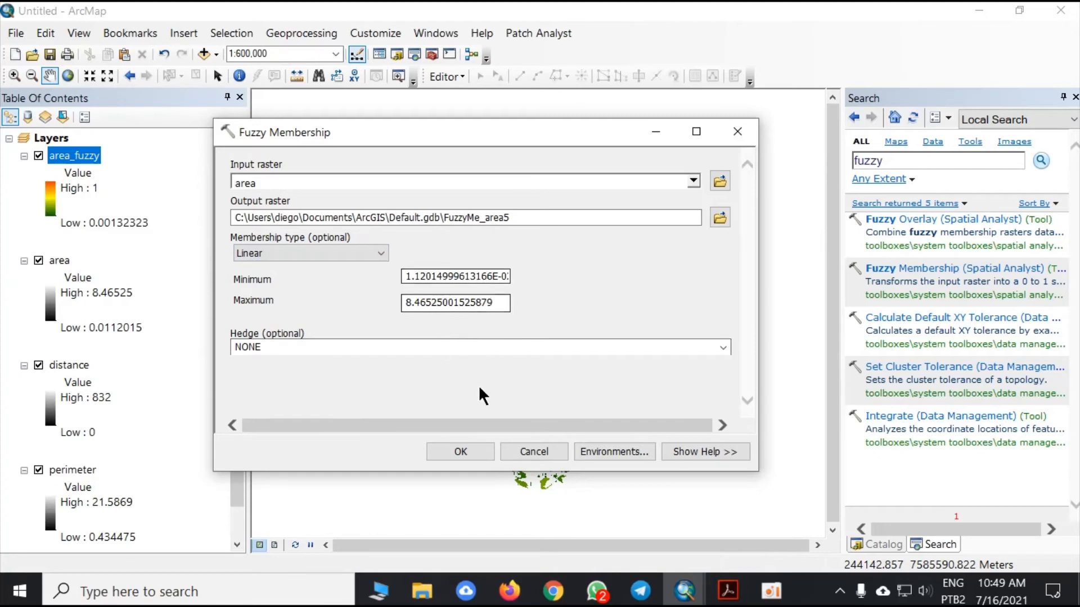
{"action": "left_click", "coordinate": [462, 453]}
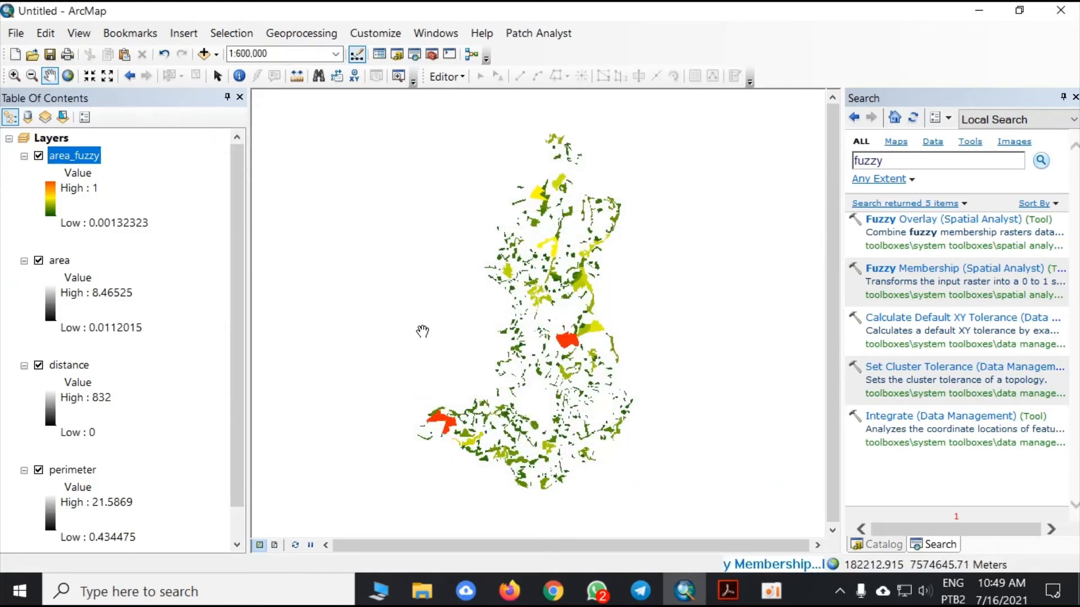
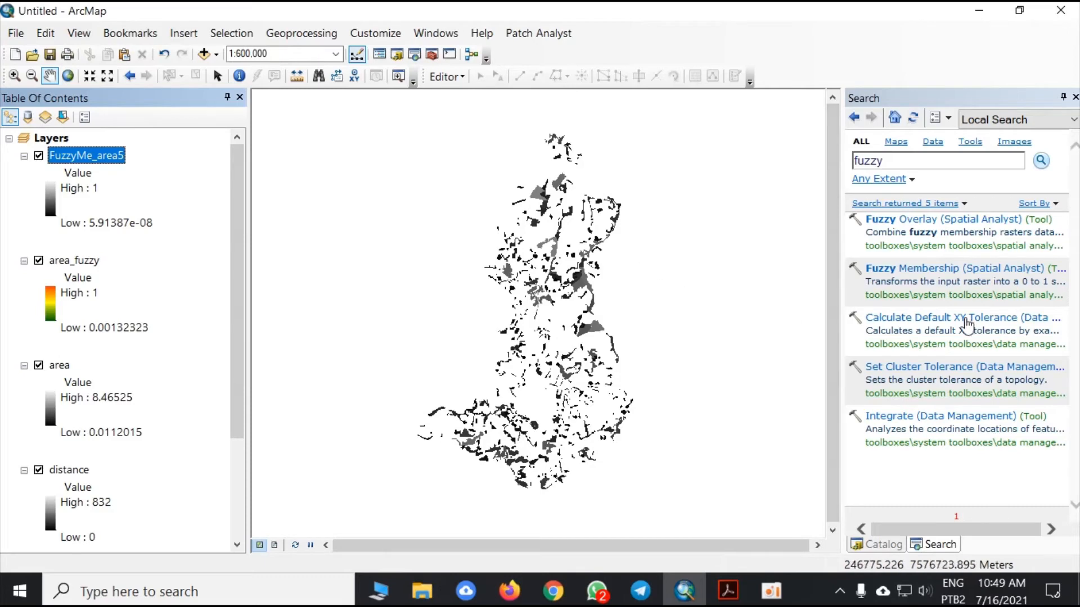
{"action": "left_click", "coordinate": [924, 269]}
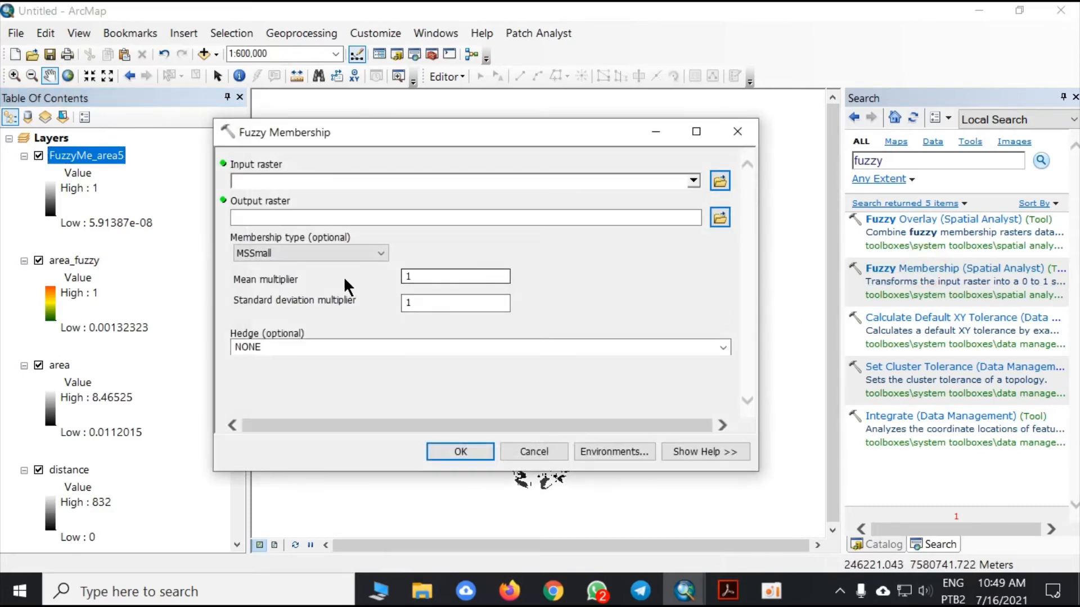
{"action": "left_click", "coordinate": [360, 253]}
{"action": "left_click", "coordinate": [287, 337]}
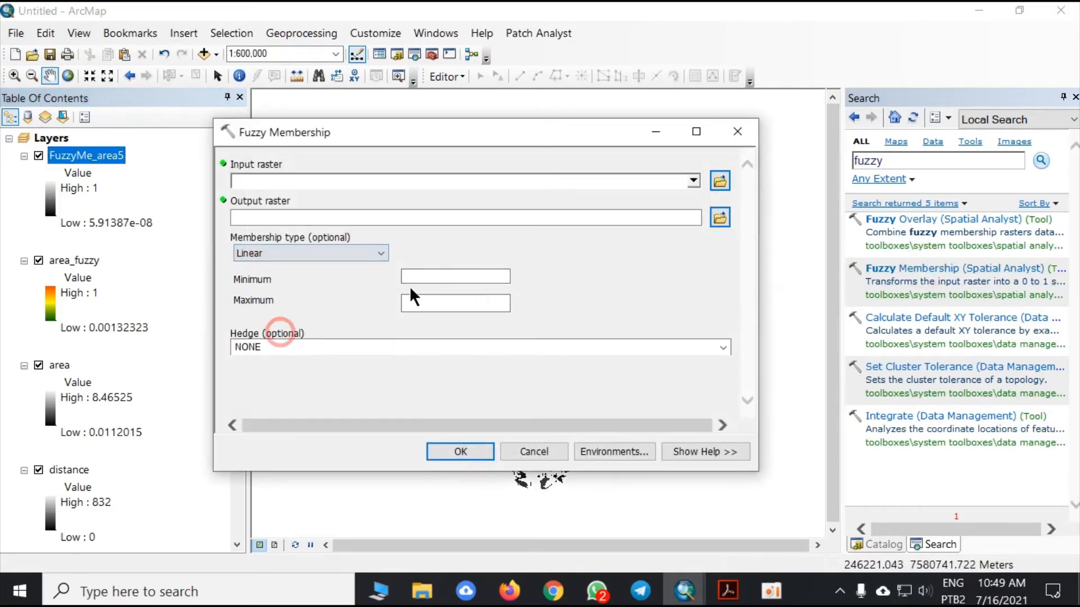
{"action": "left_click", "coordinate": [433, 279]}
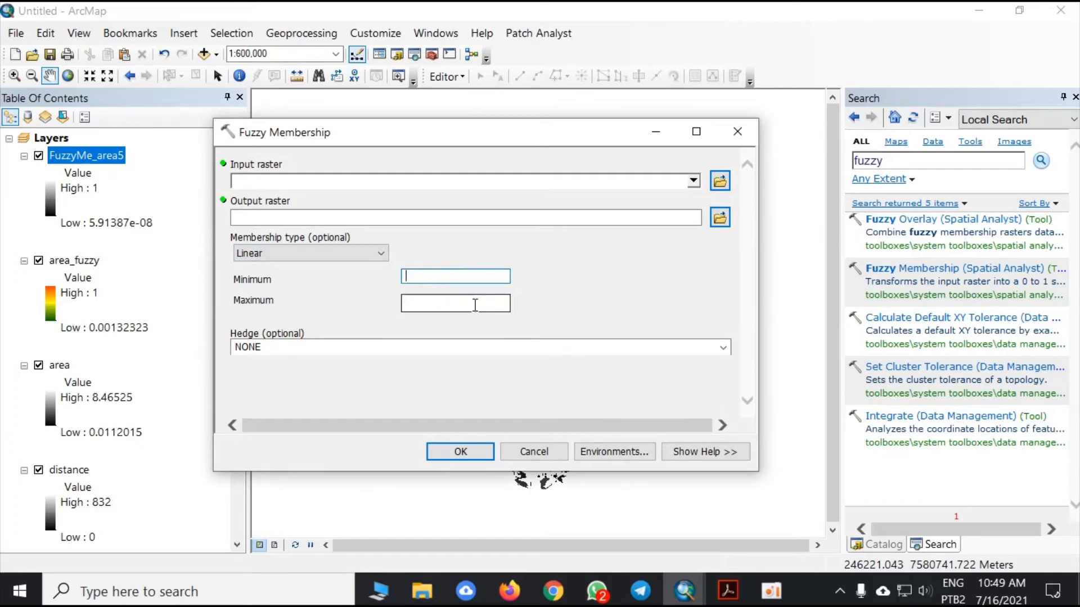
{"action": "left_click", "coordinate": [737, 131]}
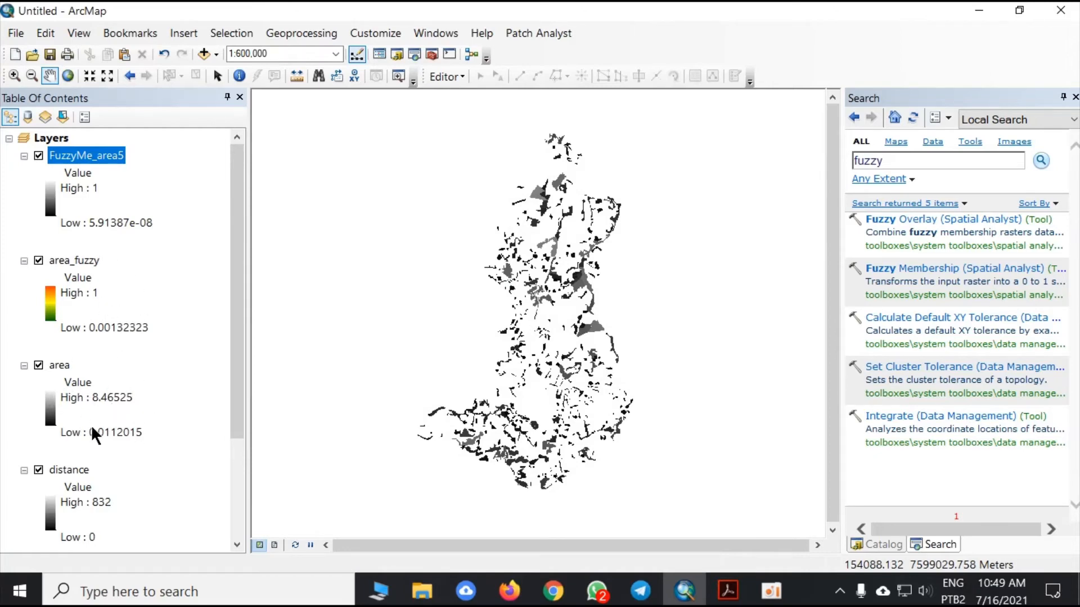
- Remove the FuzzyMe_area5 layer from the map
{"action": "scroll", "coordinate": [160, 299], "scroll_direction": "down", "scroll_amount": 3}
{"action": "scroll", "coordinate": [156, 302], "scroll_direction": "up", "scroll_amount": 3}
{"action": "right_click", "coordinate": [113, 155]}
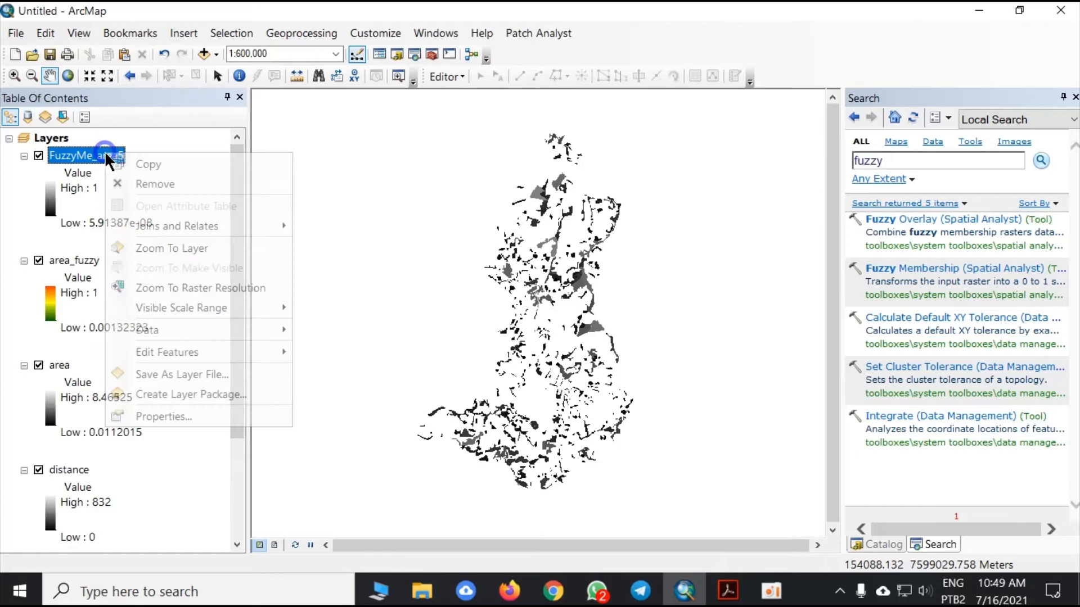
{"action": "left_click", "coordinate": [156, 185]}
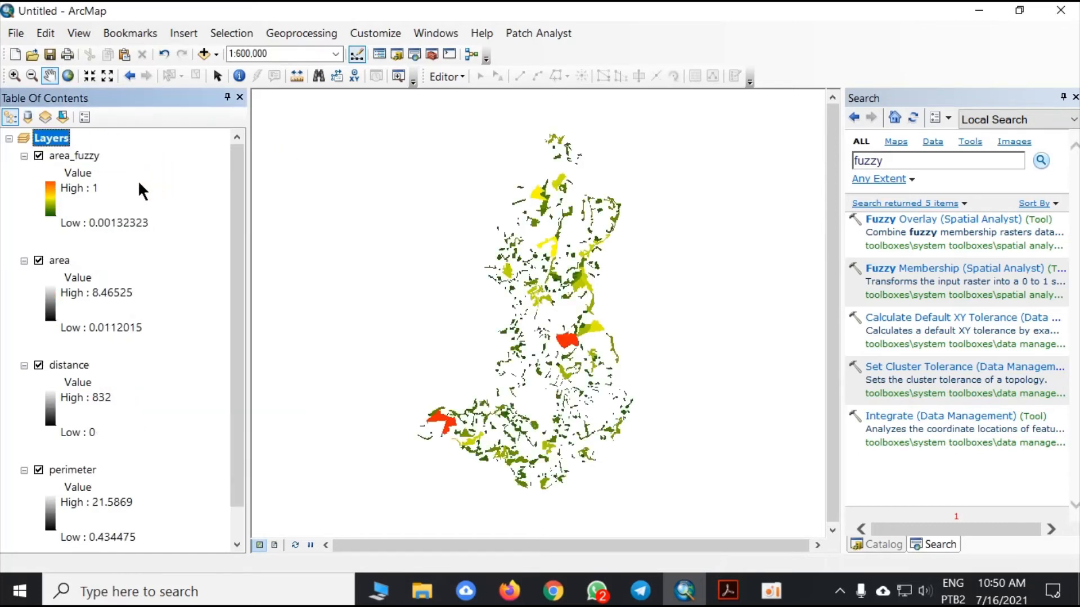
- Hide and collapse the area_fuzzy layer and remove the original area raster from the map
{"action": "left_click", "coordinate": [38, 155]}
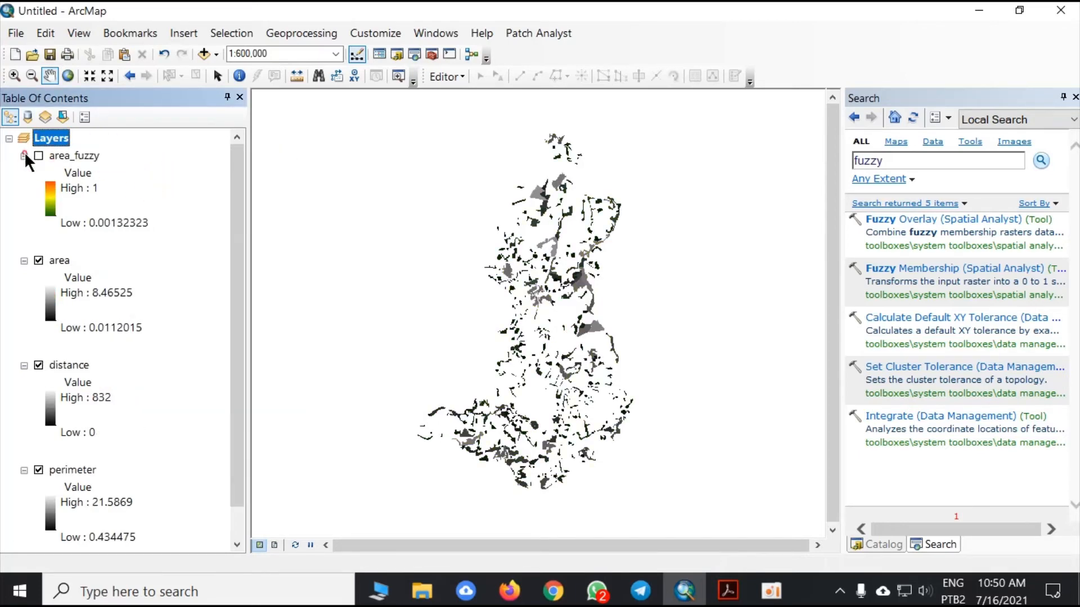
{"action": "left_click", "coordinate": [24, 155]}
{"action": "left_click", "coordinate": [59, 173]}
{"action": "right_click", "coordinate": [61, 172]}
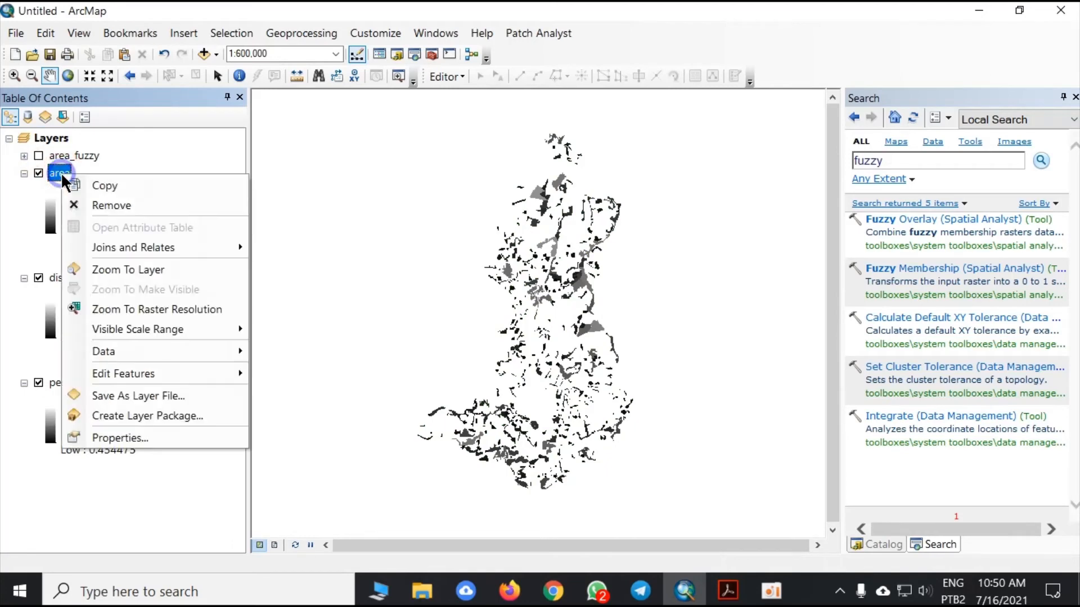
{"action": "left_click", "coordinate": [107, 203]}
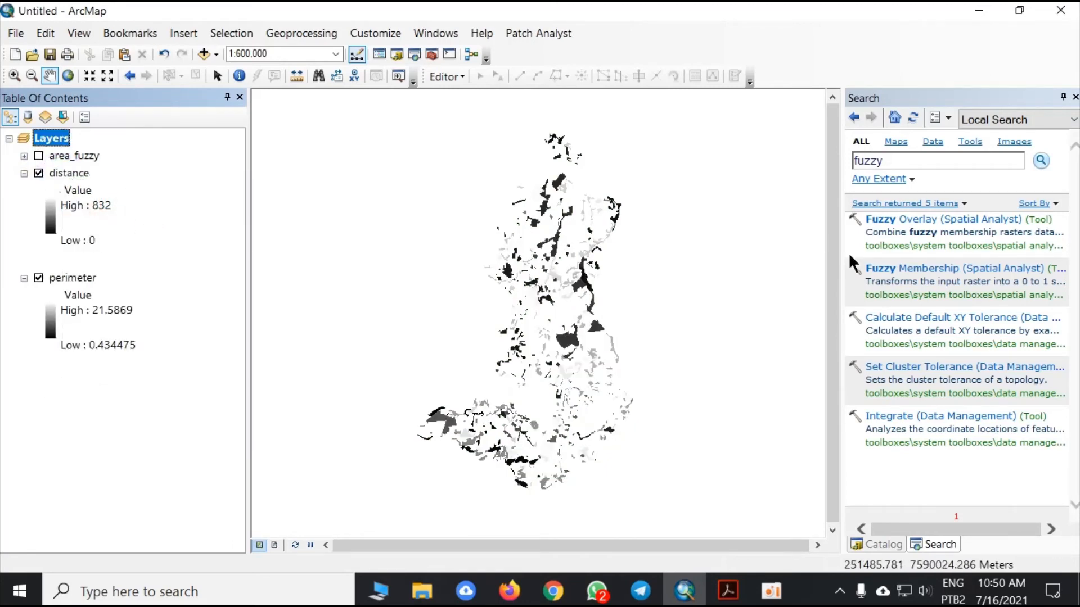
- Set up Fuzzy Membership with distance as the input raster and Linear as the membership type, keeping the default minimum and maximum
{"action": "left_click", "coordinate": [944, 270]}
{"action": "left_click", "coordinate": [694, 180]}
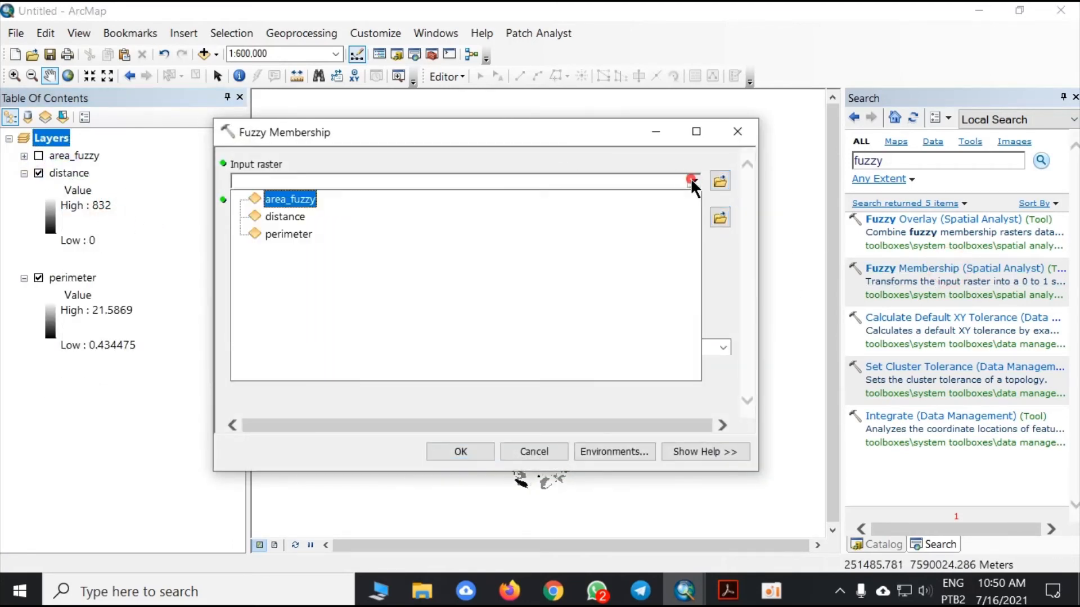
{"action": "left_click", "coordinate": [300, 208]}
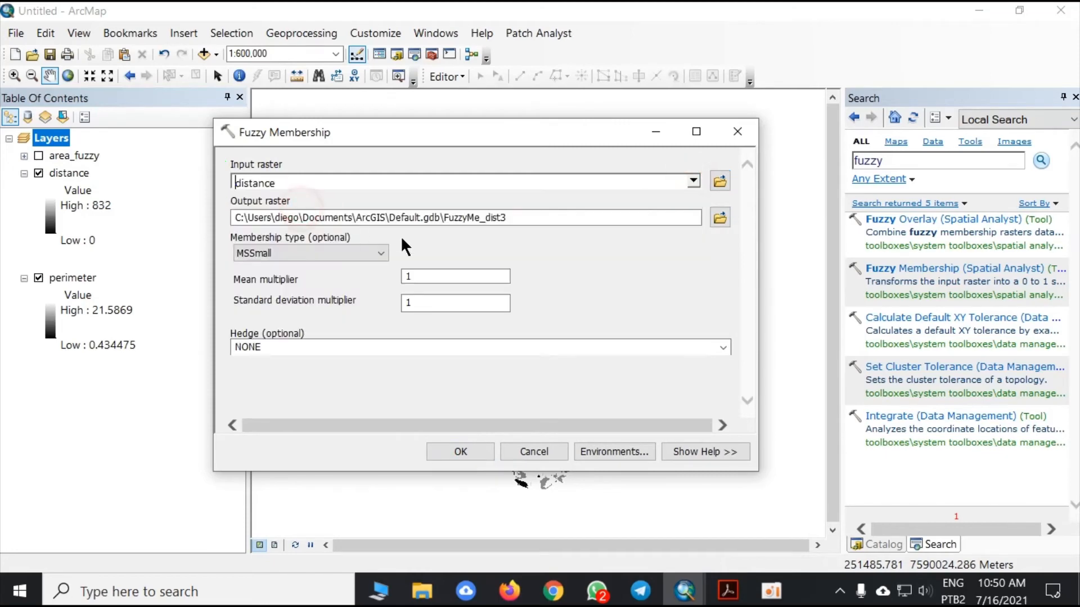
{"action": "left_click", "coordinate": [365, 252]}
{"action": "left_click", "coordinate": [295, 330]}
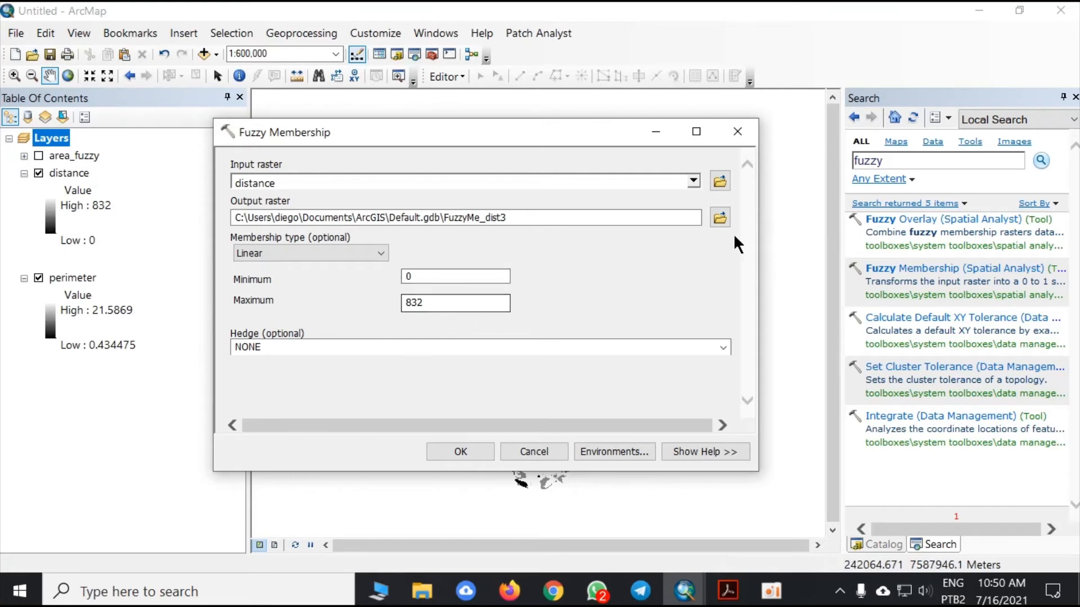
- Save the Fuzzy Membership output as dis_fuzzy1 in the Usos - 2018 folder and run the tool
{"action": "left_click", "coordinate": [719, 218]}
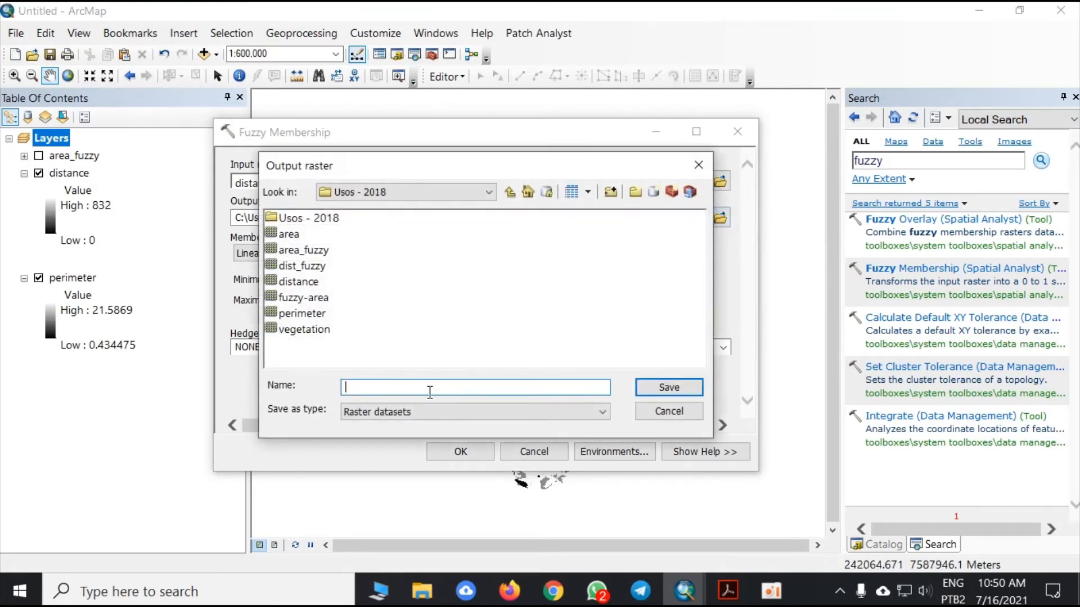
{"action": "type", "text": "dis_fuzzy1"}
{"action": "left_click", "coordinate": [656, 386]}
{"action": "left_click", "coordinate": [457, 451]}
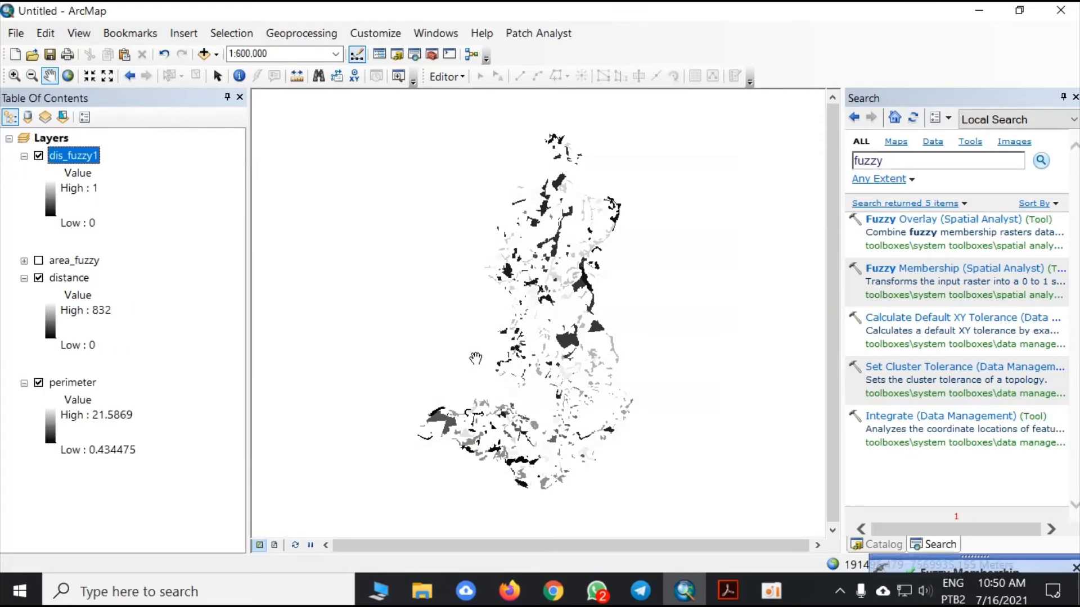
- Remove the original distance raster from the map
{"action": "right_click", "coordinate": [80, 278]}
{"action": "left_click", "coordinate": [135, 305]}
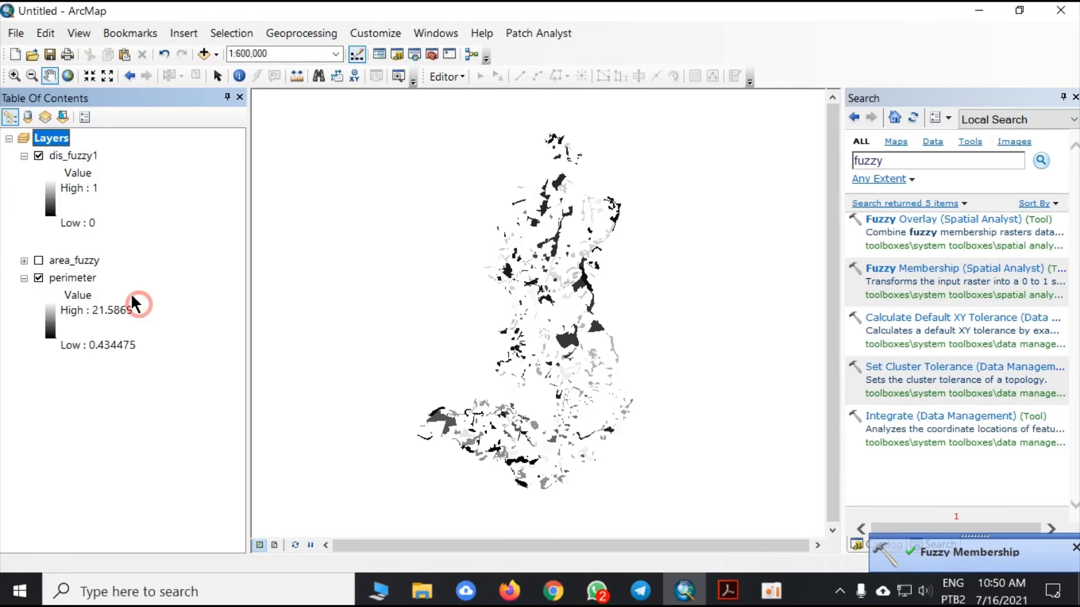
- Apply the green-yellow-red color ramp to the stretched symbology of dis_fuzzy1, and collapse and hide the layer
{"action": "right_click", "coordinate": [85, 154]}
{"action": "left_click", "coordinate": [169, 417]}
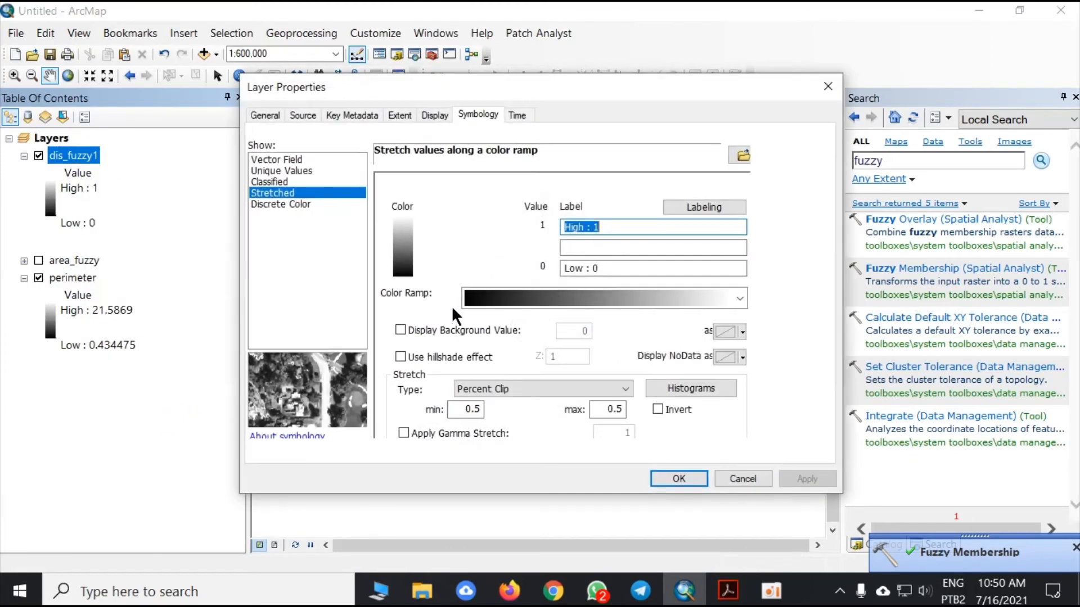
{"action": "left_click", "coordinate": [551, 304]}
{"action": "left_click", "coordinate": [618, 173]}
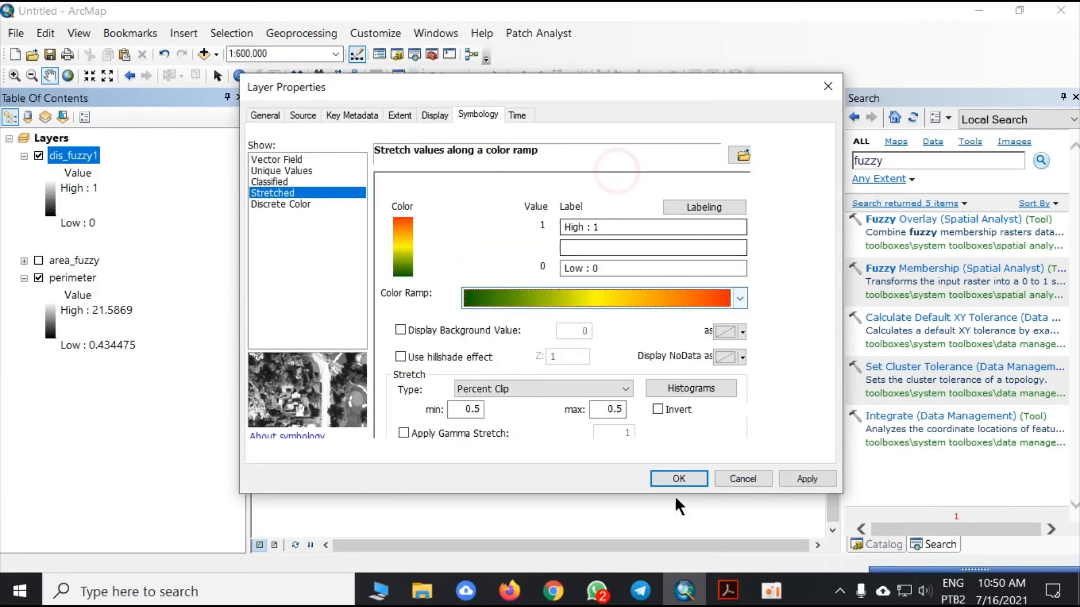
{"action": "left_click", "coordinate": [676, 479]}
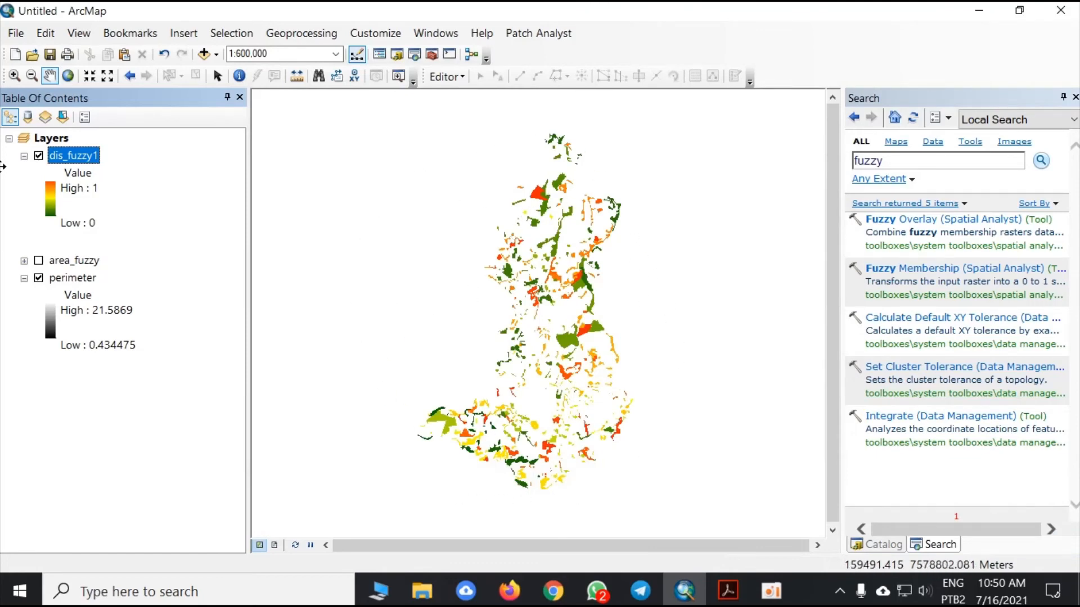
{"action": "left_click", "coordinate": [24, 155]}
{"action": "left_click", "coordinate": [38, 156]}
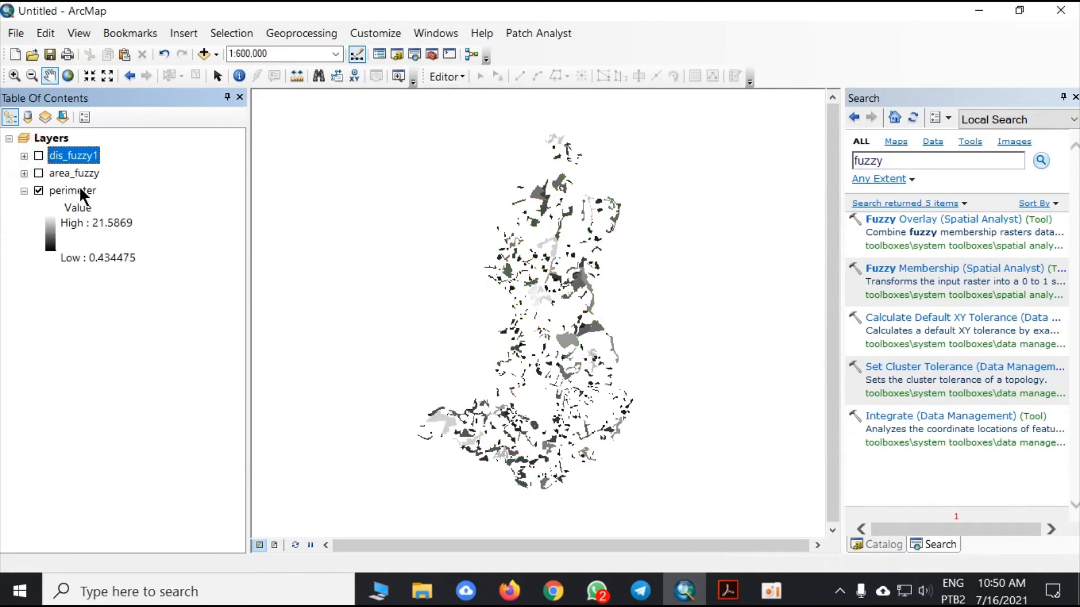
- Set up Fuzzy Membership with perimeter as the input raster, Linear as the membership type and a minimum of 0
{"action": "left_click", "coordinate": [923, 272]}
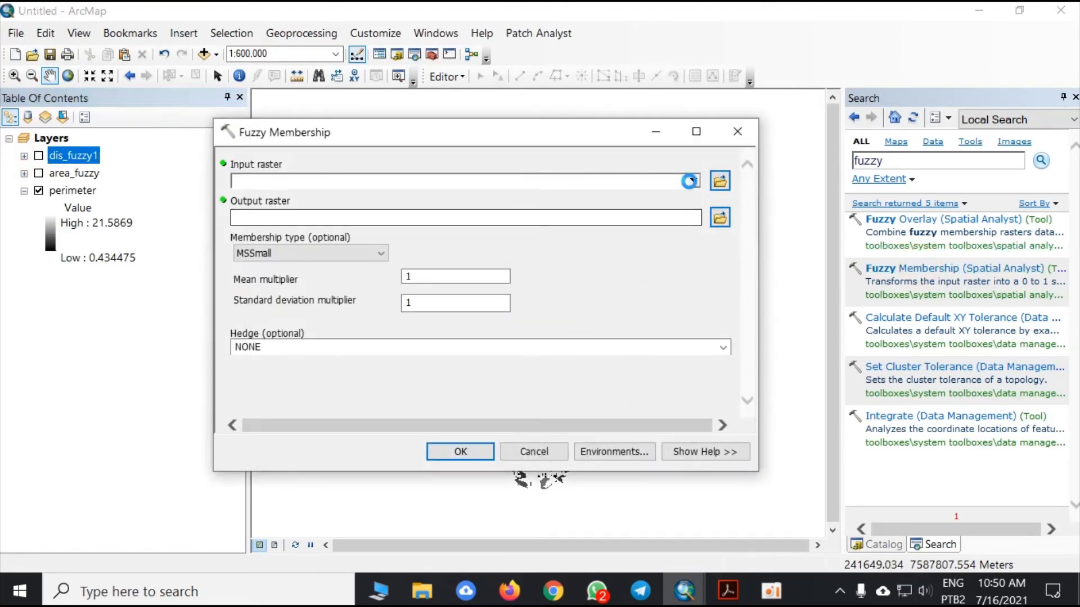
{"action": "left_click", "coordinate": [694, 181]}
{"action": "left_click", "coordinate": [305, 238]}
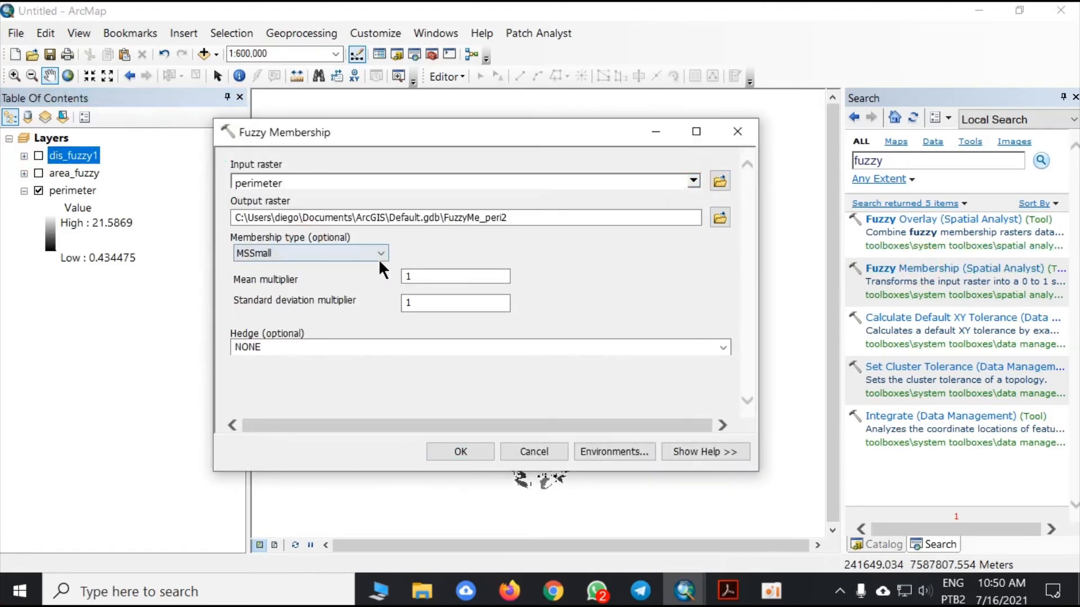
{"action": "left_click", "coordinate": [358, 249]}
{"action": "left_click", "coordinate": [316, 334]}
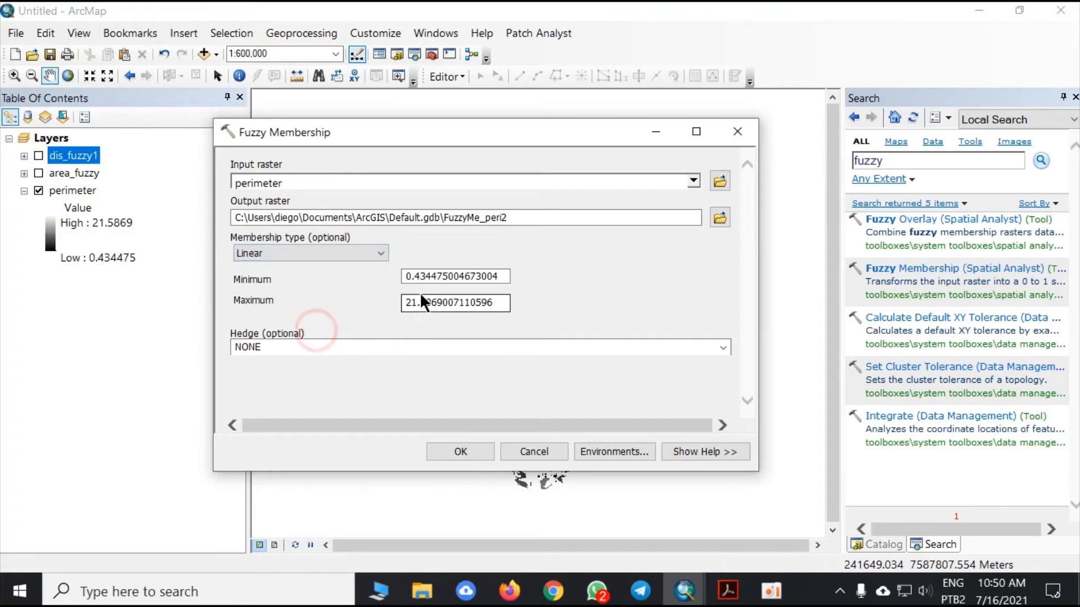
{"action": "left_click", "coordinate": [505, 274]}
{"action": "left_click_drag", "start_coordinate": [505, 275], "coordinate": [376, 279]}
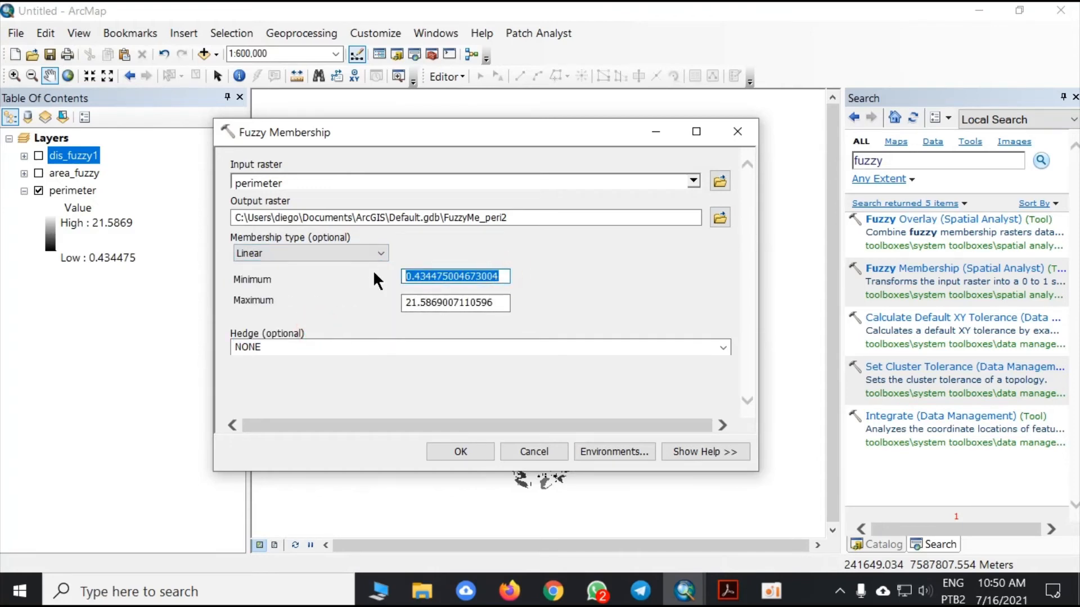
{"action": "type", "text": "0"}
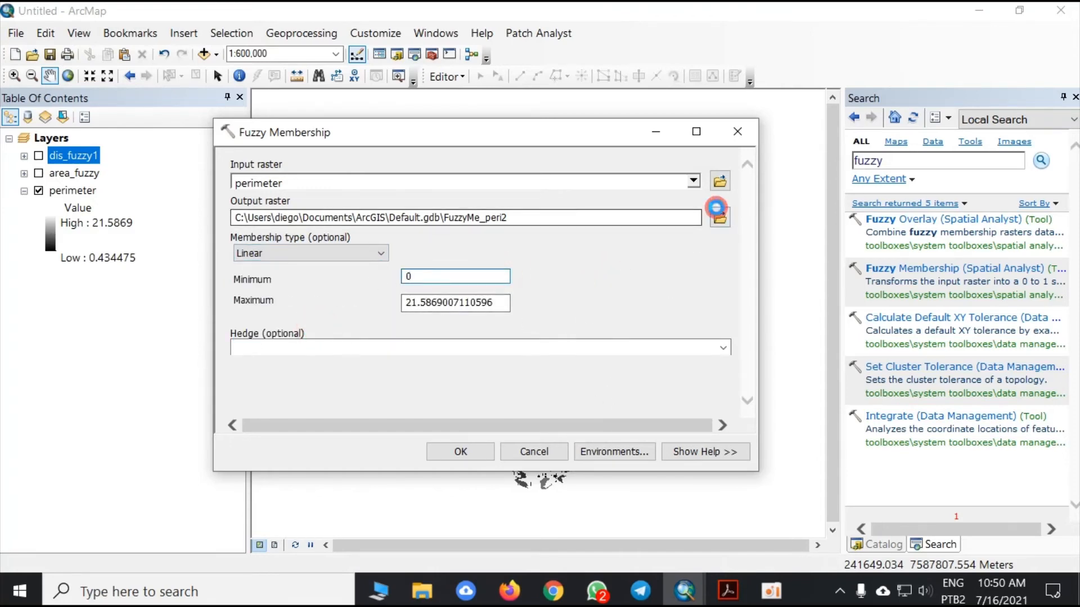
- Save the Fuzzy Membership output as peri_fuzzy in the Usos - 2018 folder and run the tool
{"action": "left_click", "coordinate": [718, 211]}
{"action": "type", "text": "peri_fuzzy"}
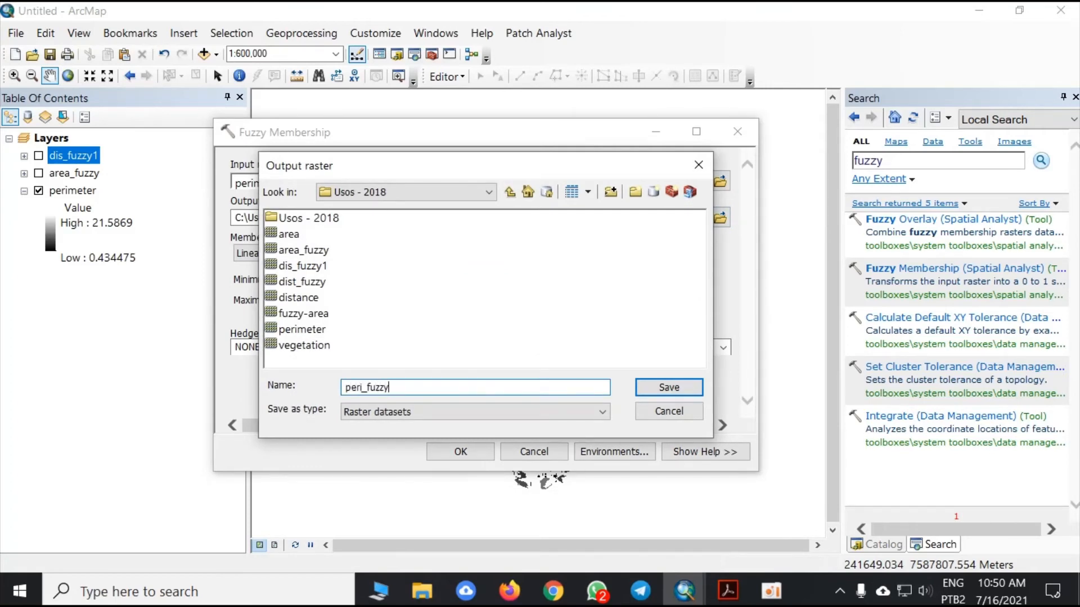
{"action": "left_click", "coordinate": [678, 384]}
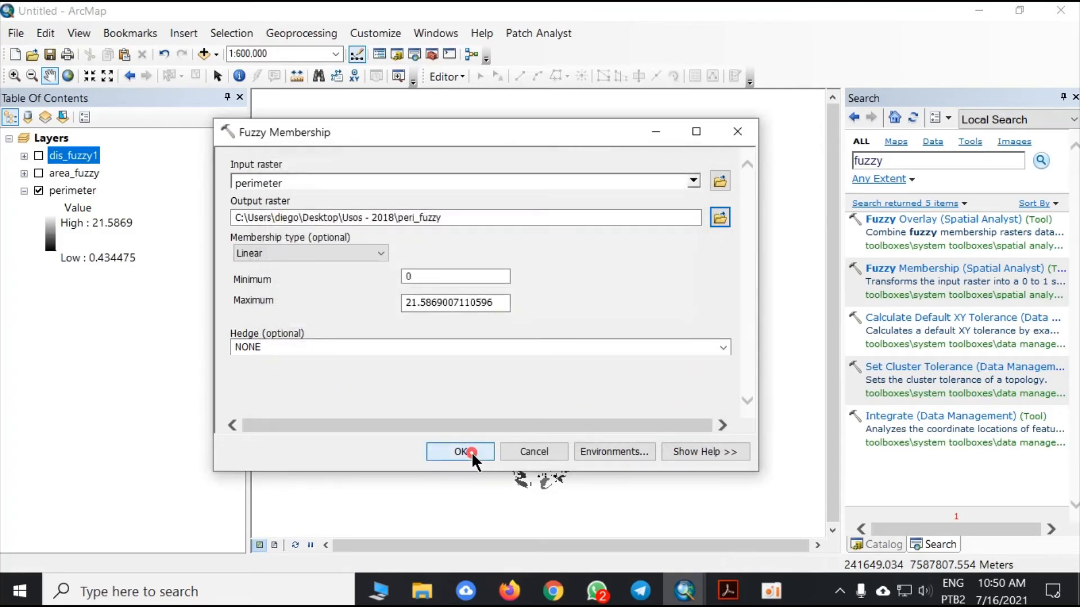
{"action": "left_click", "coordinate": [472, 451]}
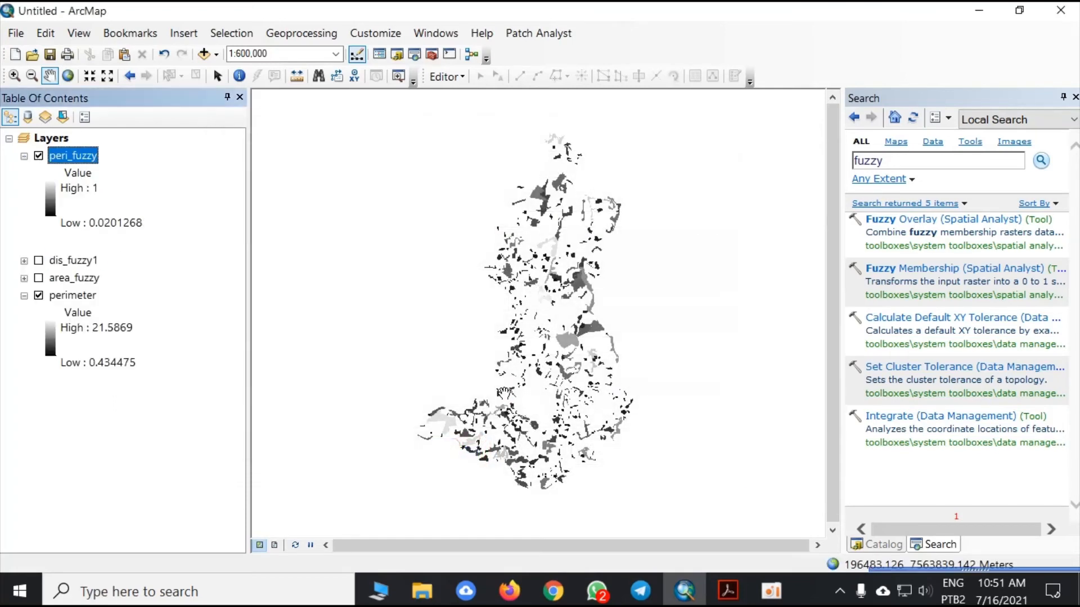
- Change the stretched symbology of peri_fuzzy to the green-yellow-red color ramp and apply it to the layer
{"action": "right_click", "coordinate": [84, 153]}
{"action": "left_click", "coordinate": [140, 422]}
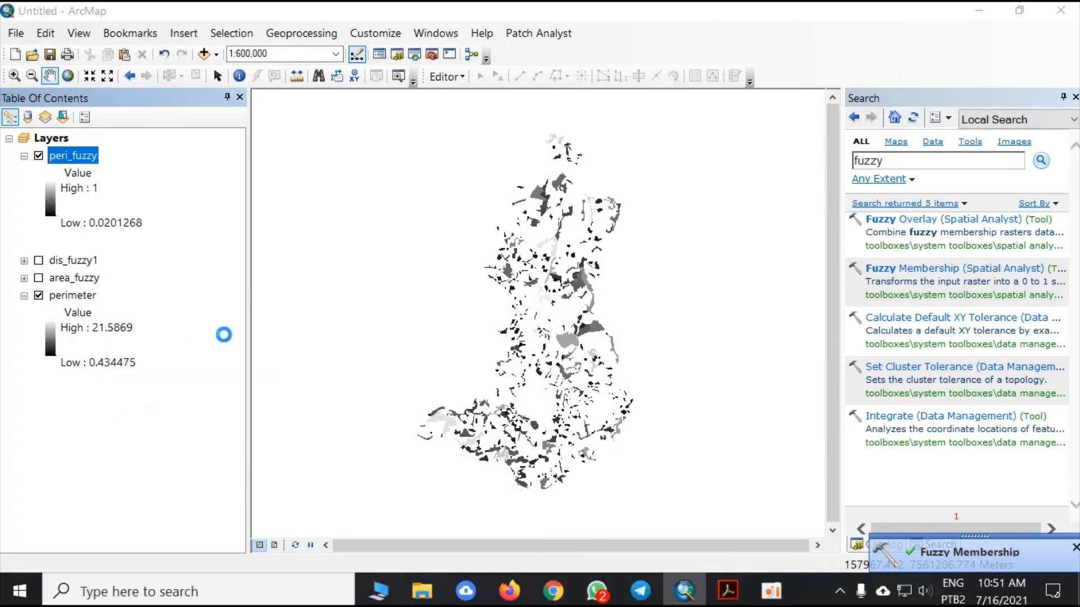
{"action": "left_click", "coordinate": [593, 292]}
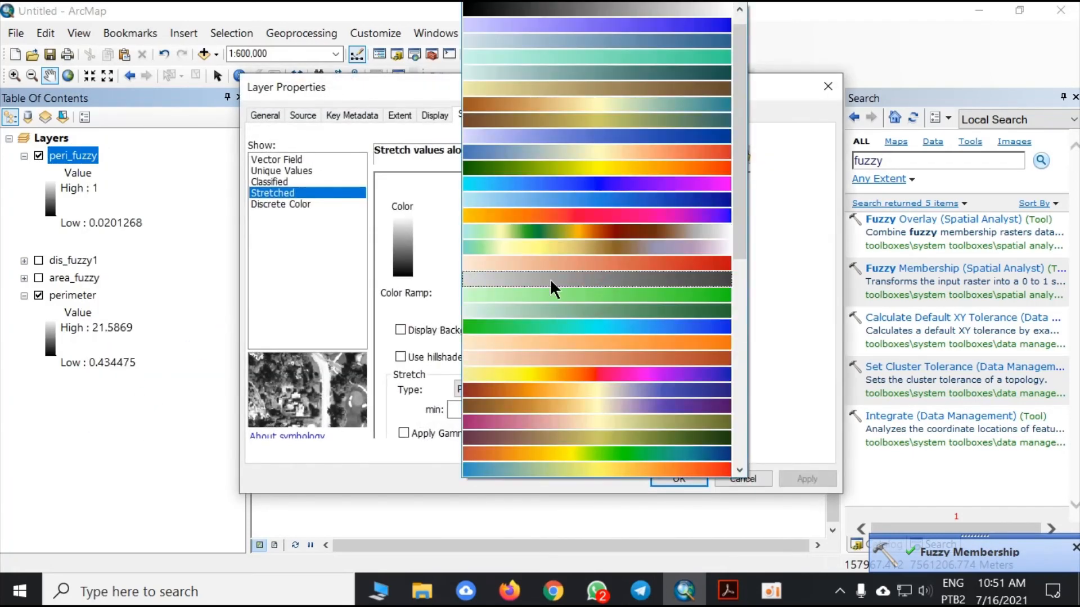
{"action": "left_click", "coordinate": [593, 164]}
{"action": "left_click", "coordinate": [669, 475]}
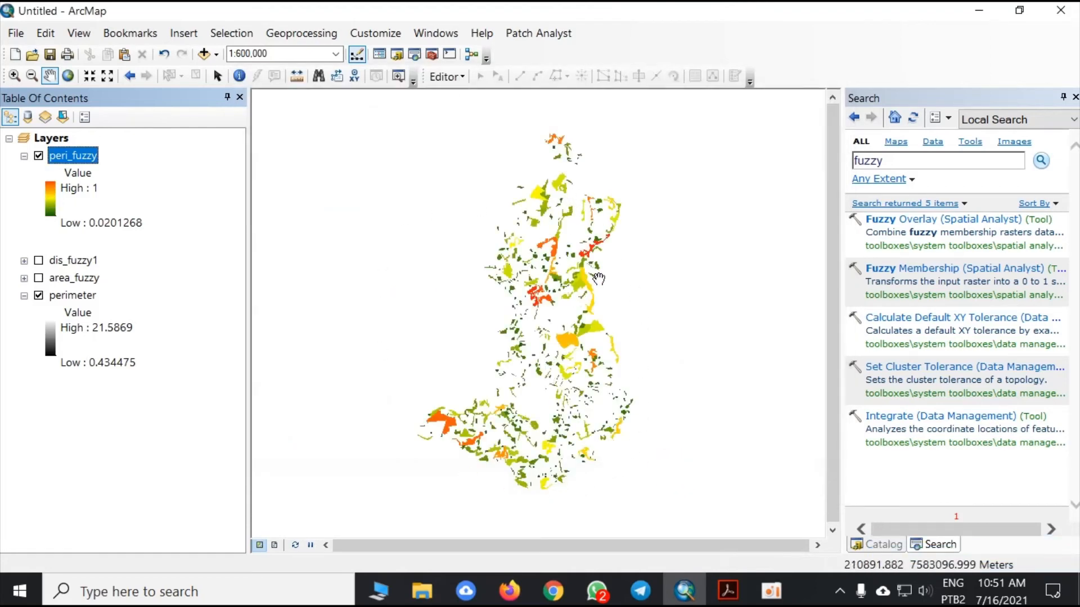
- Close the Search and Catalog windows to enlarge the map view
{"action": "left_click", "coordinate": [1074, 97]}
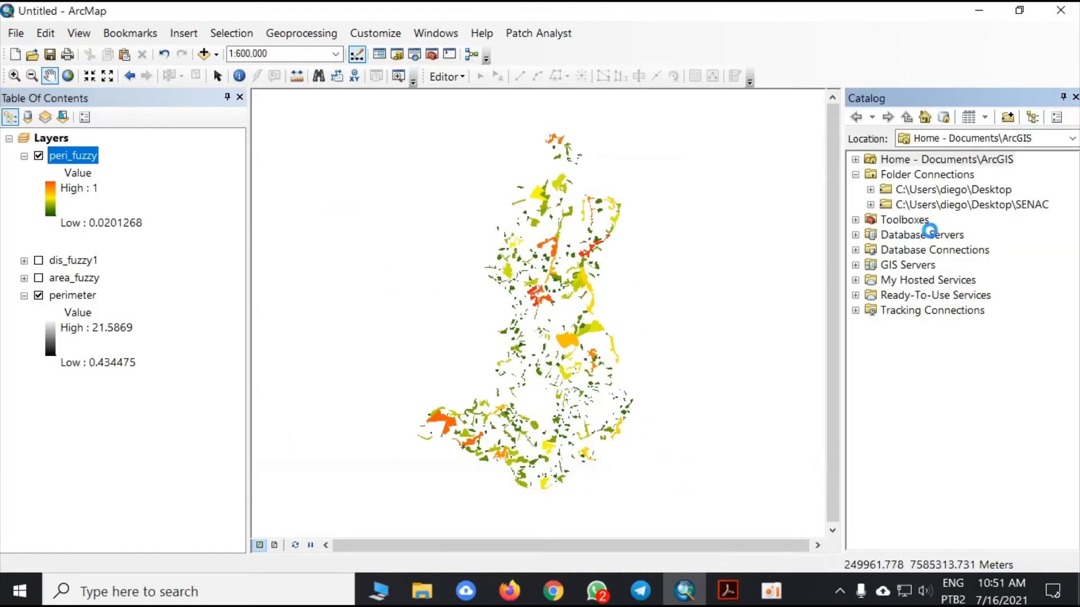
{"action": "left_click", "coordinate": [1074, 97]}
{"action": "left_click_drag", "start_coordinate": [547, 370], "coordinate": [522, 370]}
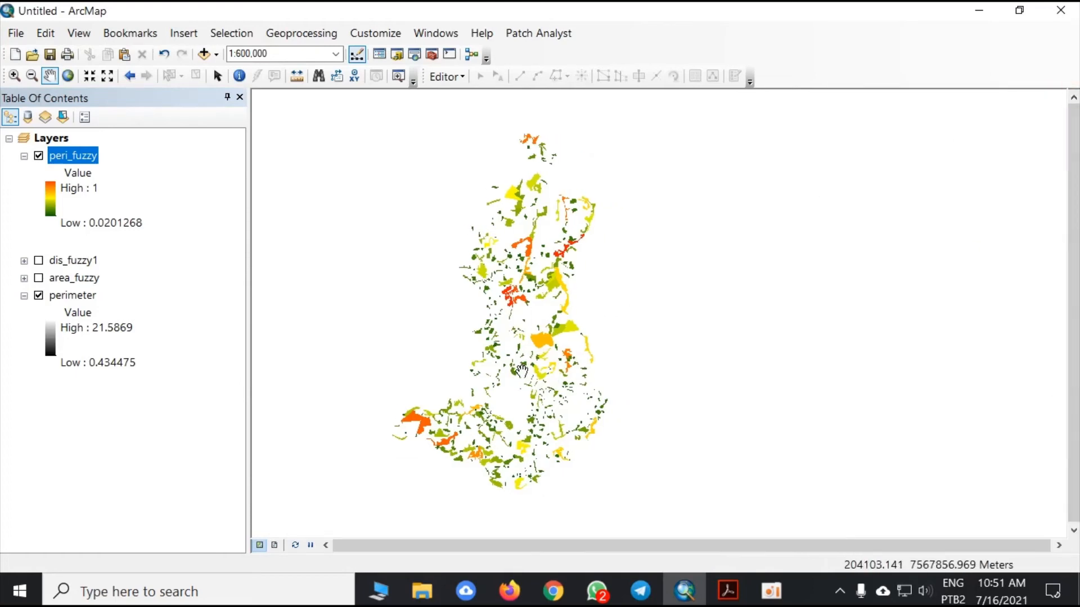
- Remove the original perimeter raster from the map, and expand and show the dis_fuzzy1 layer
{"action": "left_click", "coordinate": [69, 296]}
{"action": "right_click", "coordinate": [69, 295]}
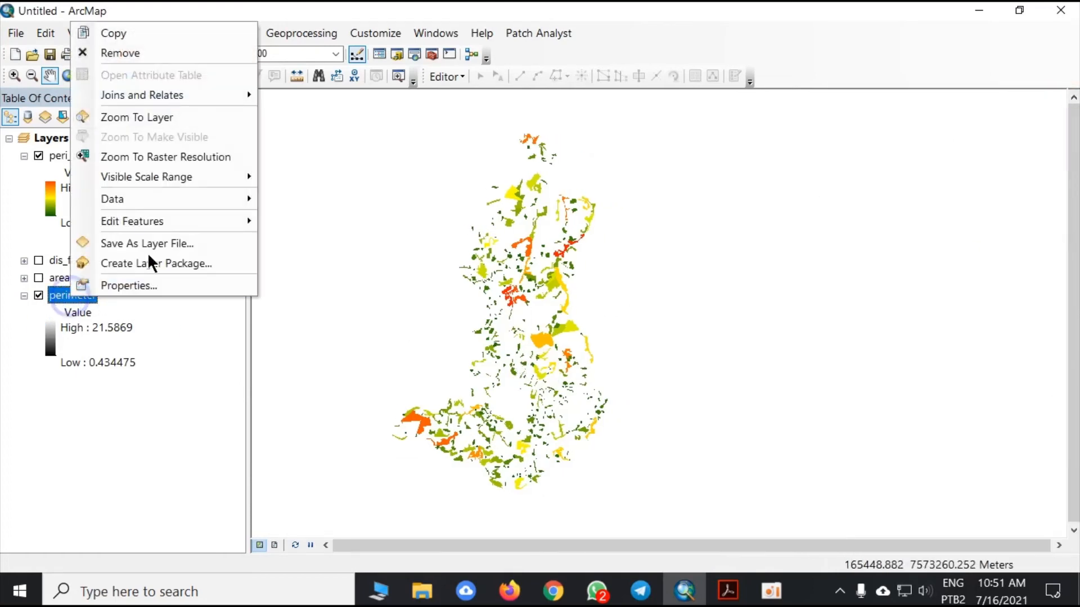
{"action": "left_click", "coordinate": [151, 52]}
{"action": "left_click", "coordinate": [24, 261]}
{"action": "left_click", "coordinate": [38, 257]}
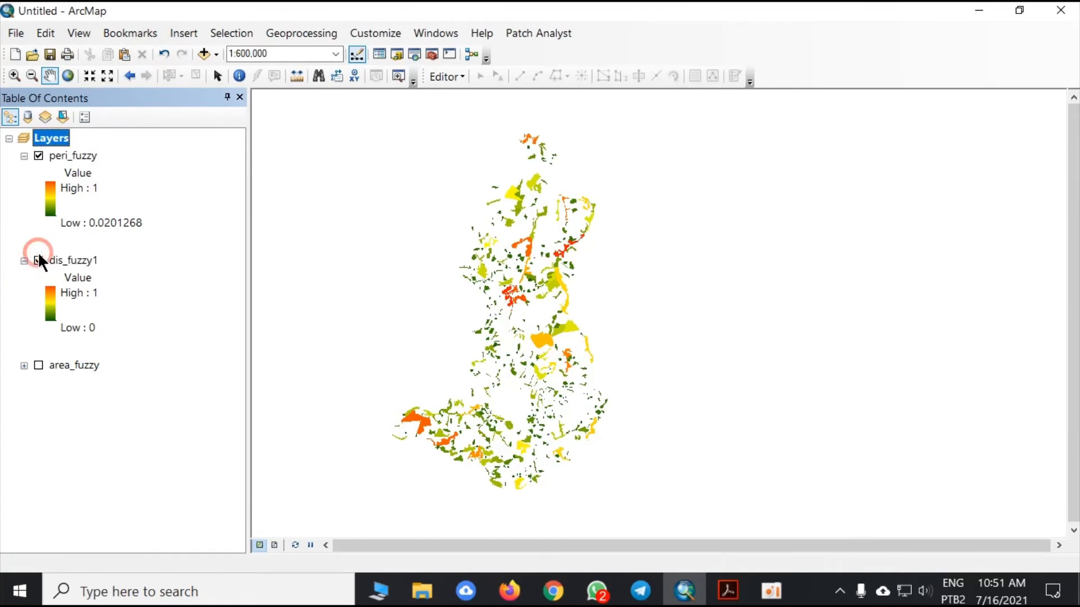
- Expand the area_fuzzy layer's legend and show the layer on the map
{"action": "left_click", "coordinate": [24, 365]}
{"action": "left_click", "coordinate": [38, 366]}
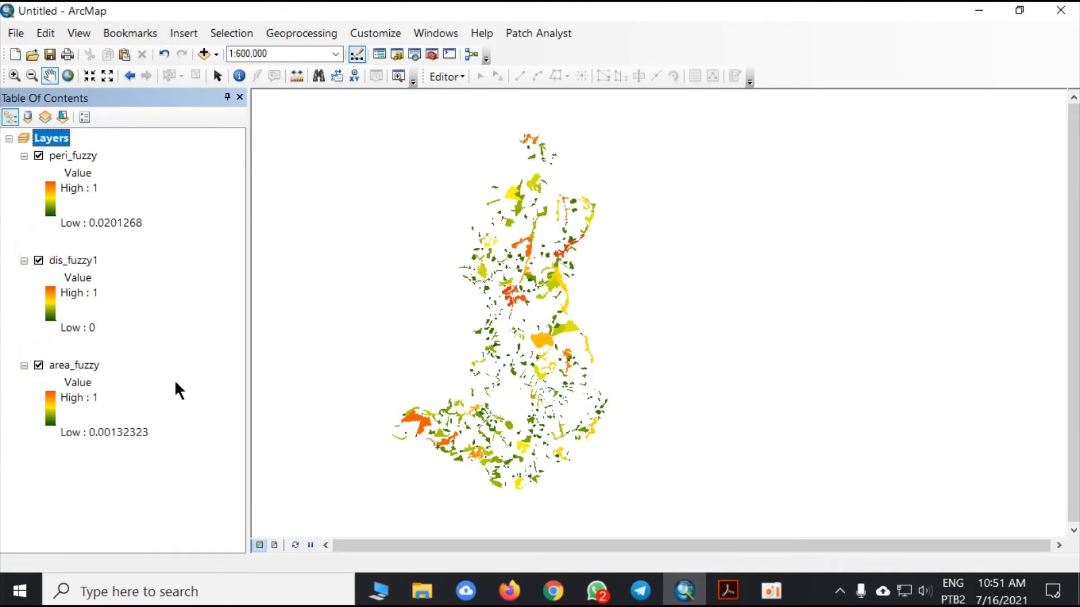
{"action": "left_click_drag", "start_coordinate": [465, 315], "coordinate": [513, 316]}
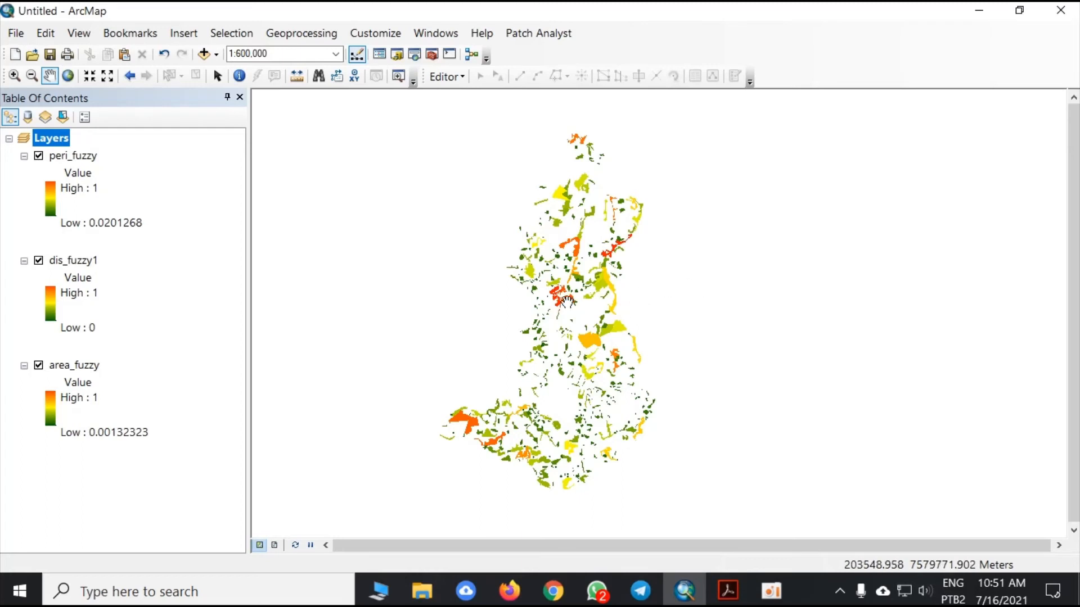
{"action": "scroll", "coordinate": [581, 325], "scroll_direction": "up", "scroll_amount": 1}
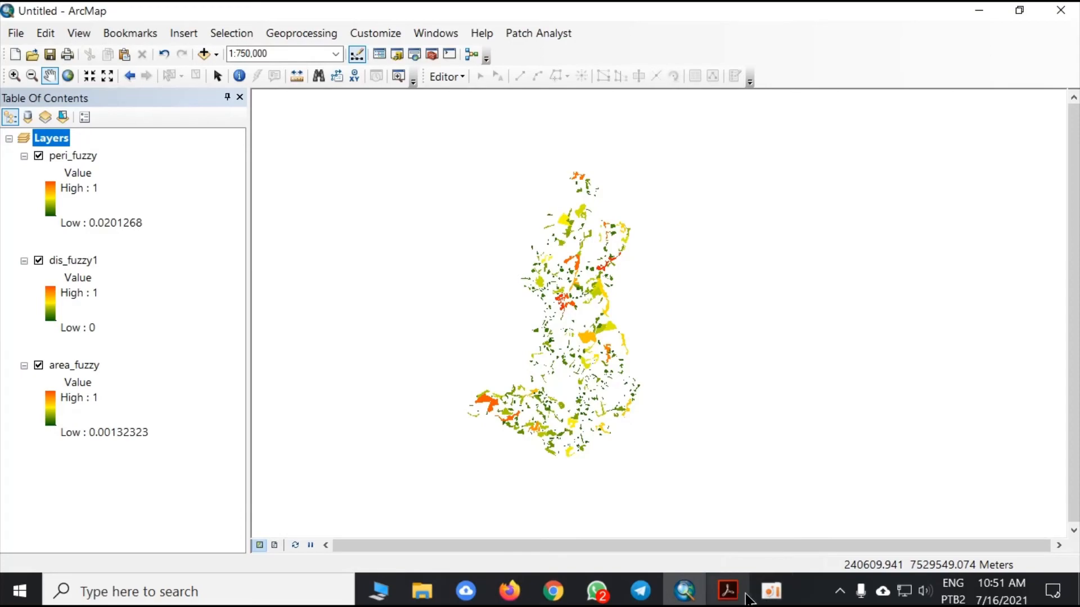
- Check the EQIBio equation in the article open in Adobe Acrobat and return to ArcMap
{"action": "left_click", "coordinate": [728, 591]}
{"action": "left_click_drag", "start_coordinate": [60, 366], "coordinate": [343, 378]}
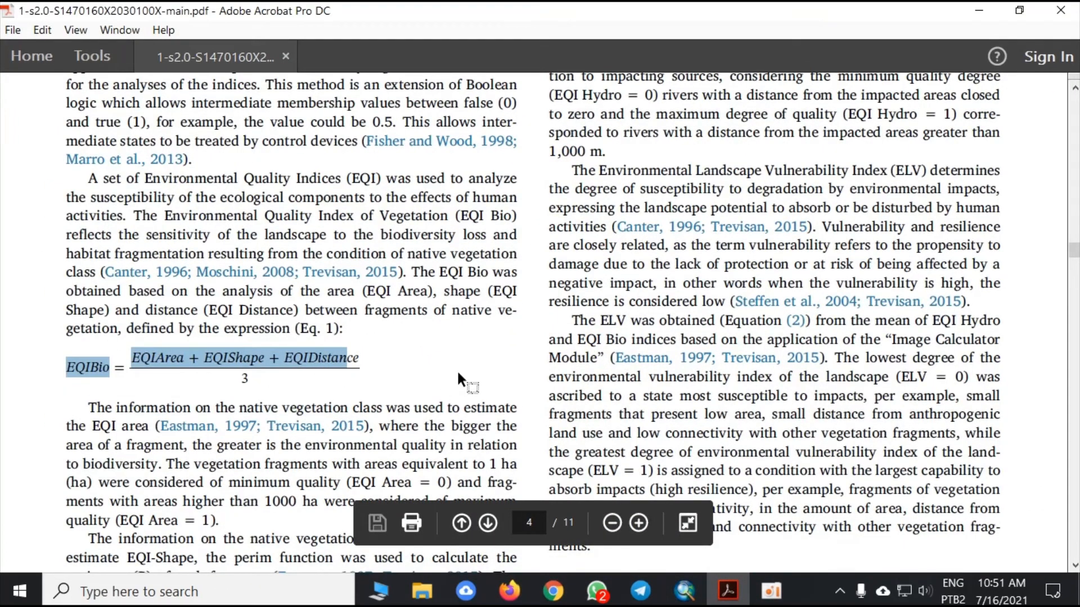
{"action": "left_click", "coordinate": [348, 358]}
{"action": "left_click", "coordinate": [740, 582]}
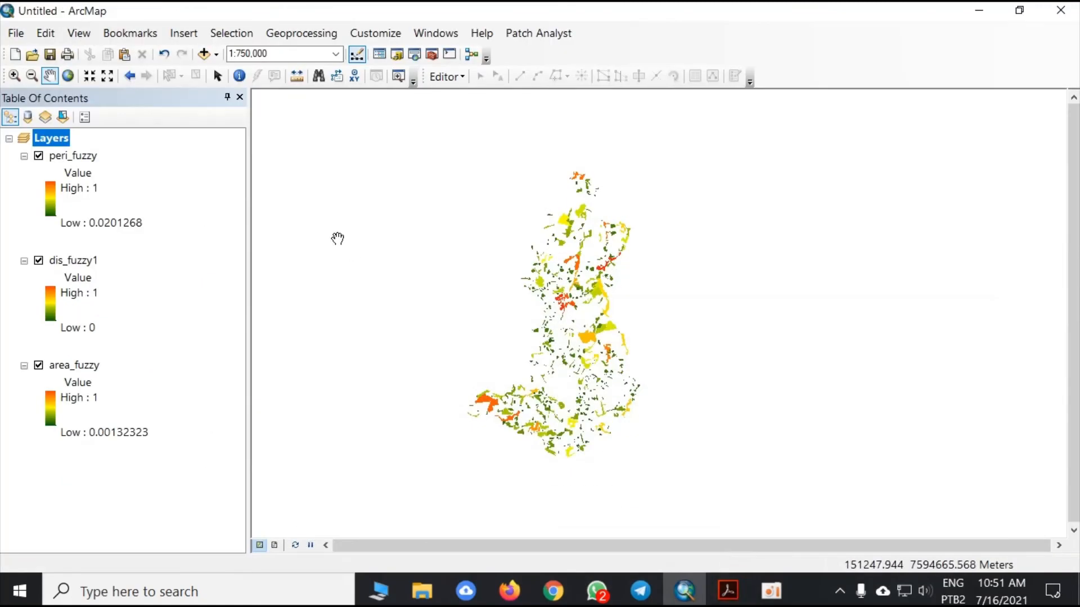
- Search the tools for "raster calculator" and open the Spatial Analyst Raster Calculator
{"action": "left_click", "coordinate": [415, 54]}
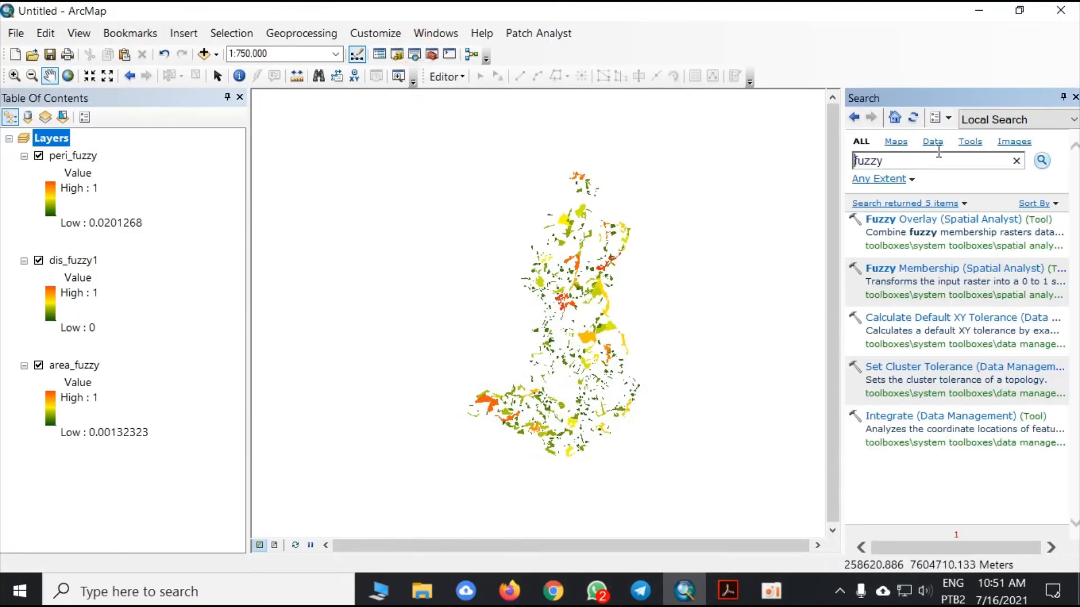
{"action": "type", "text": "raster caluclator"}
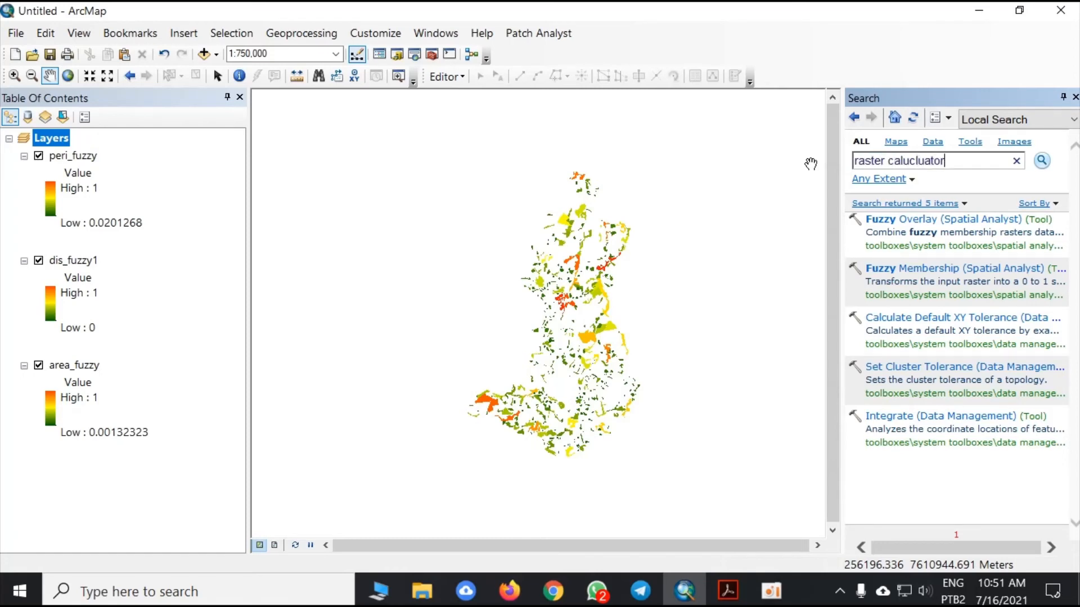
{"action": "key", "text": "Return"}
{"action": "left_click", "coordinate": [916, 163]}
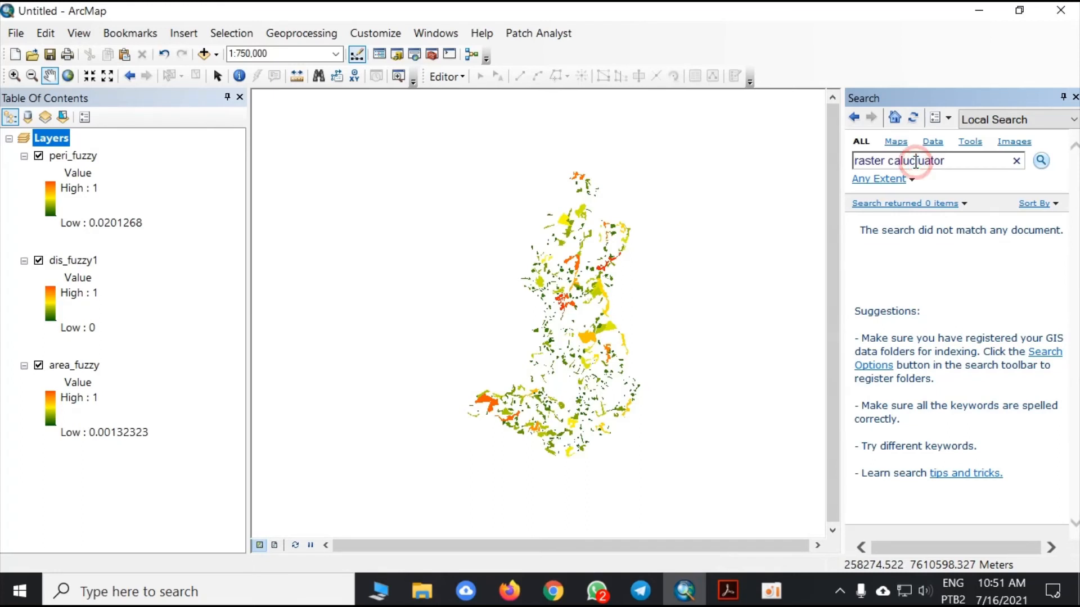
{"action": "key", "text": "BackSpace"}
{"action": "key", "text": "BackSpace"}
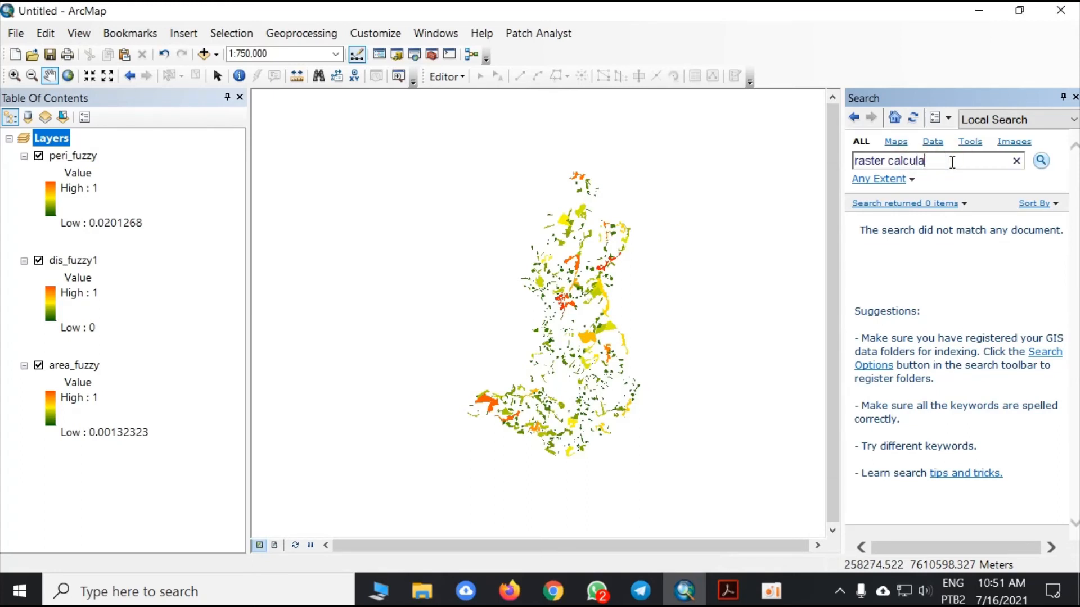
{"action": "key", "text": "Return"}
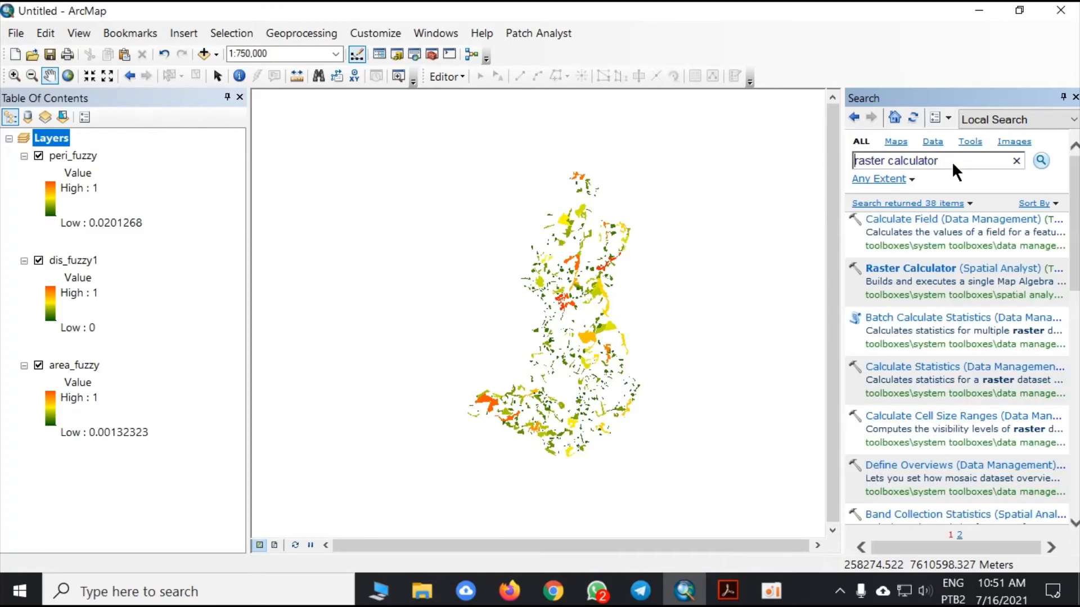
{"action": "left_click", "coordinate": [902, 270]}
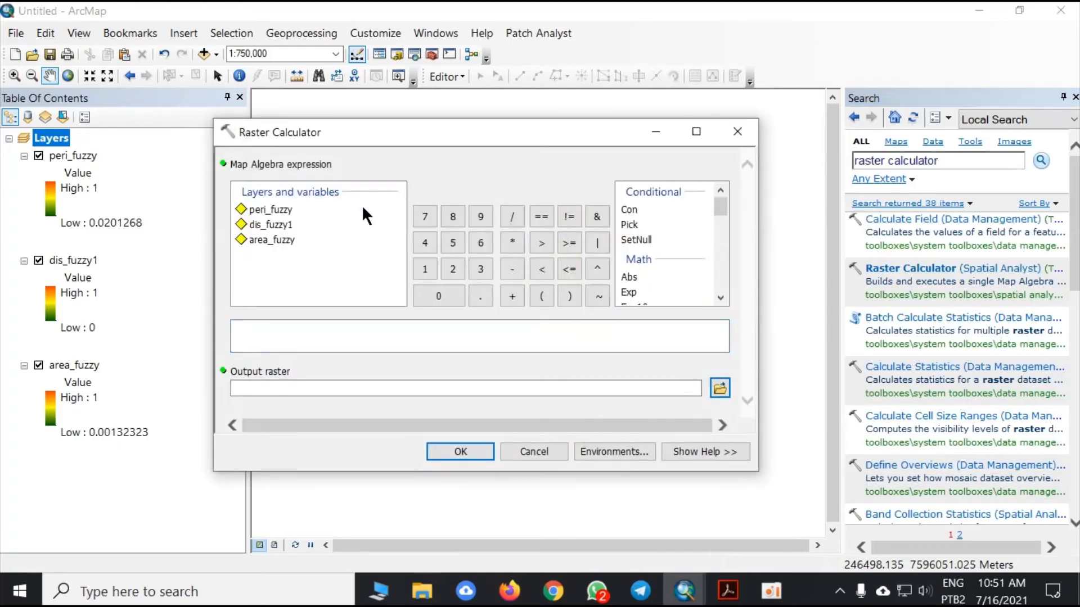
- Build the map algebra expression ("peri_fuzzy"+"dis_fuzzy1"+"area_fuzzy")/3, checking it against the equation in the article
{"action": "left_click", "coordinate": [277, 325]}
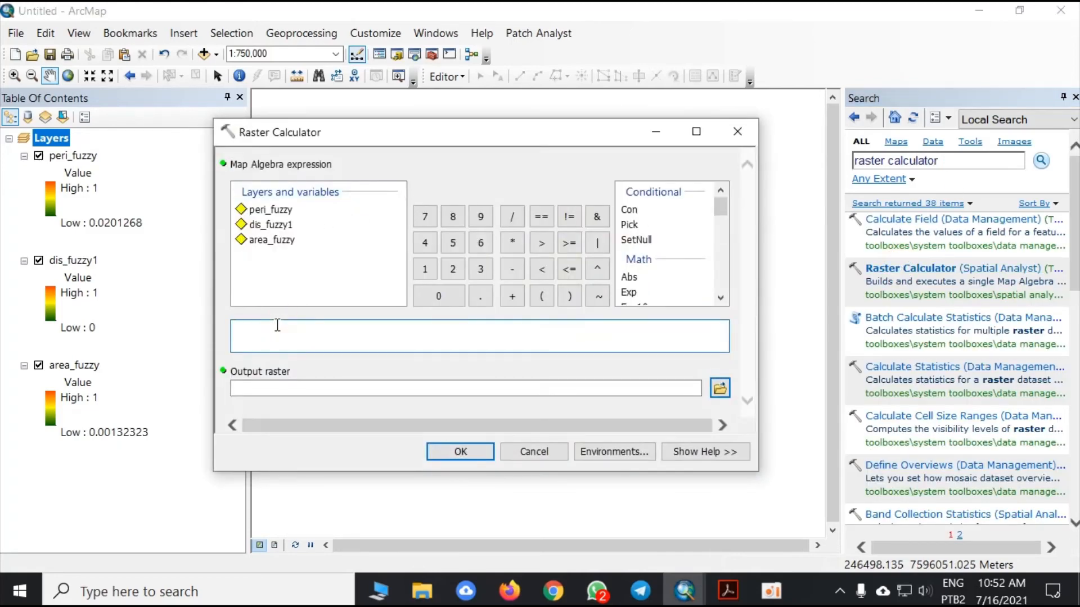
{"action": "type", "text": "("}
{"action": "double_click", "coordinate": [269, 210]}
{"action": "type", "text": "+"}
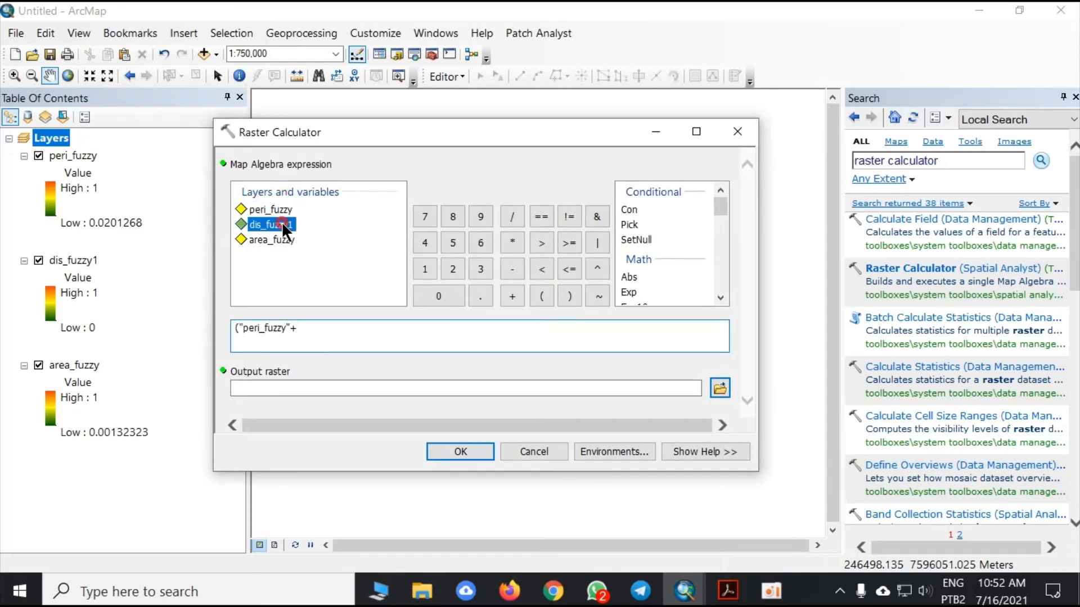
{"action": "double_click", "coordinate": [281, 225]}
{"action": "type", "text": "+"}
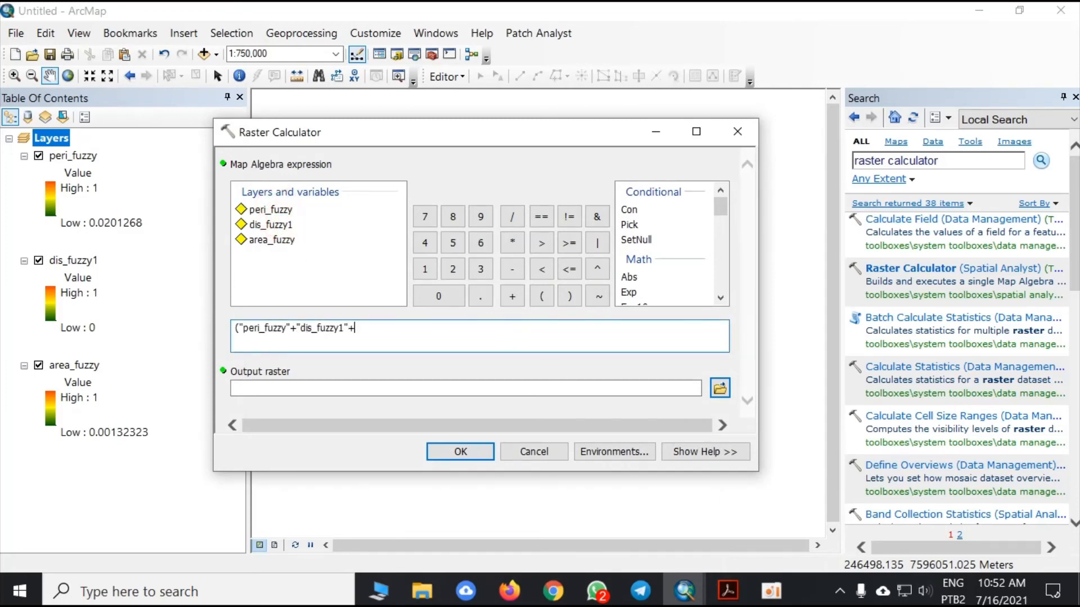
{"action": "double_click", "coordinate": [282, 238]}
{"action": "type", "text": ")/3"}
{"action": "left_click", "coordinate": [727, 591]}
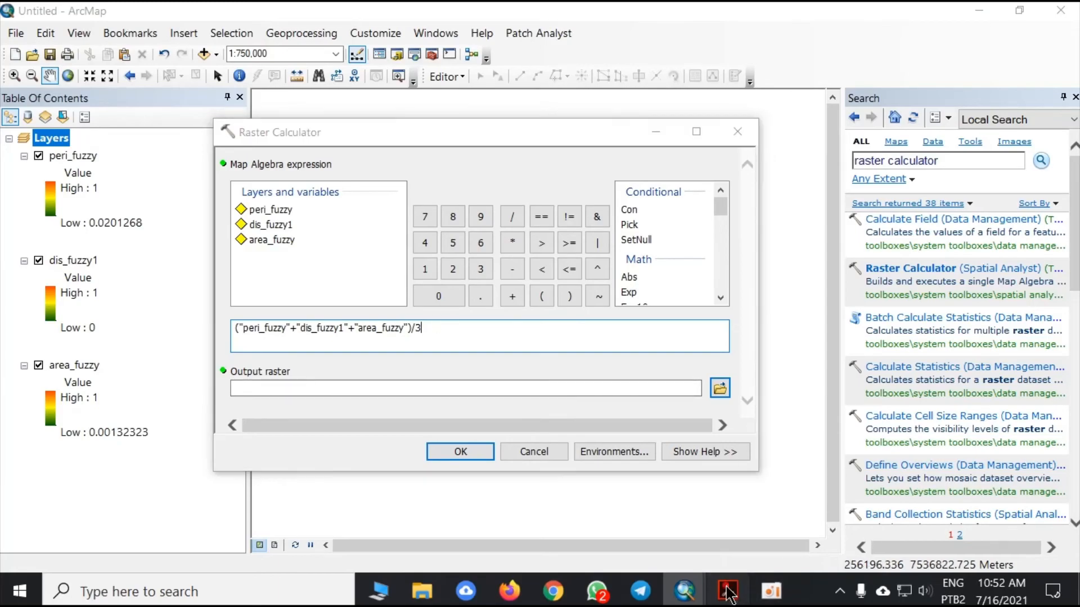
{"action": "left_click", "coordinate": [727, 591]}
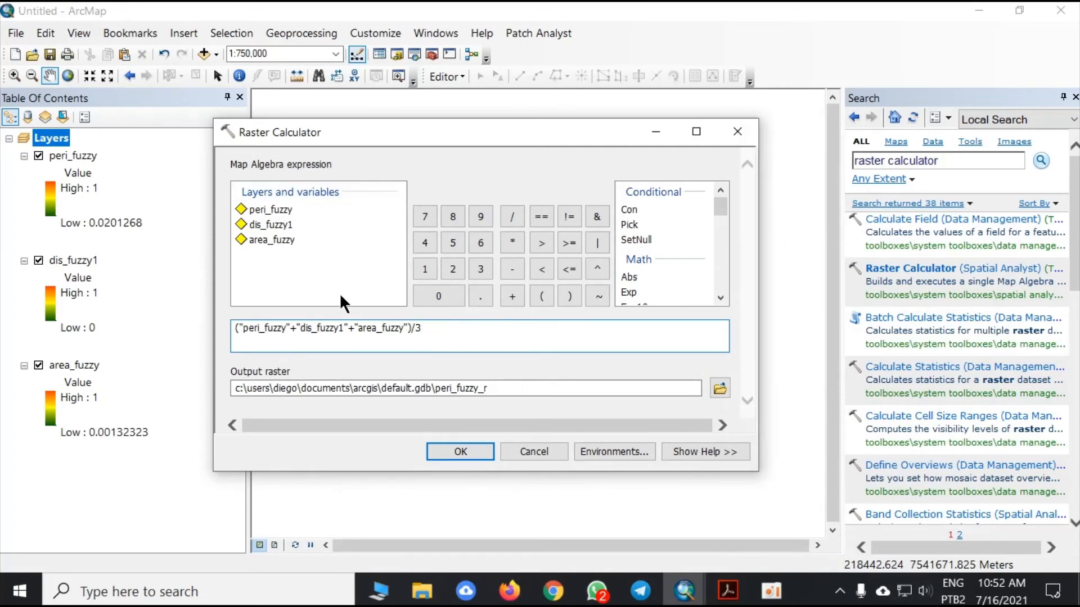
- Save the Raster Calculator output as envi_index in the Usos - 2018 folder and run the tool
{"action": "left_click", "coordinate": [720, 389]}
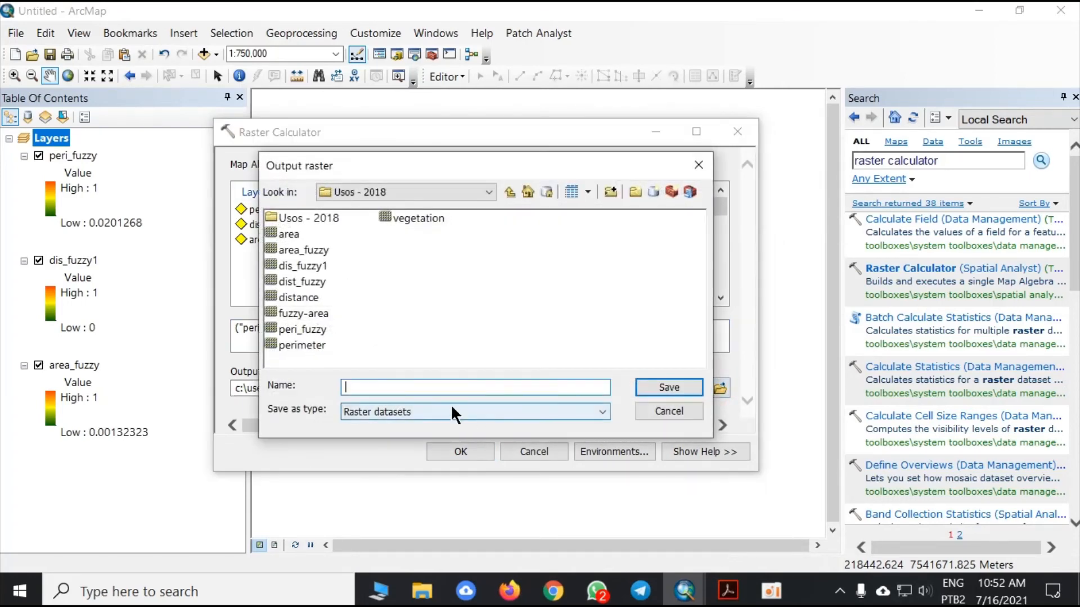
{"action": "type", "text": "envi_index"}
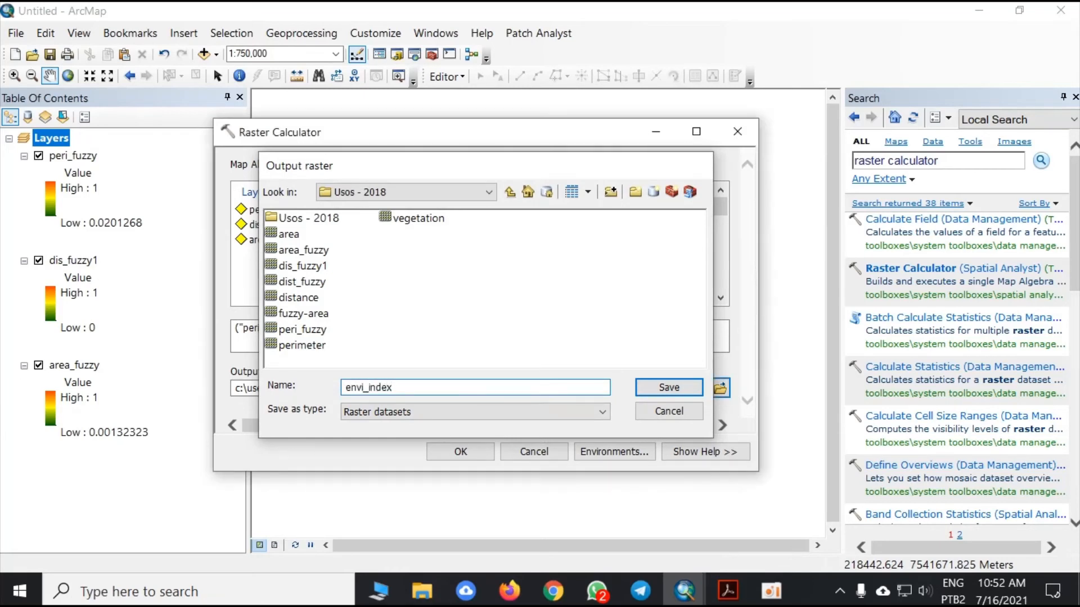
{"action": "key", "text": "Return"}
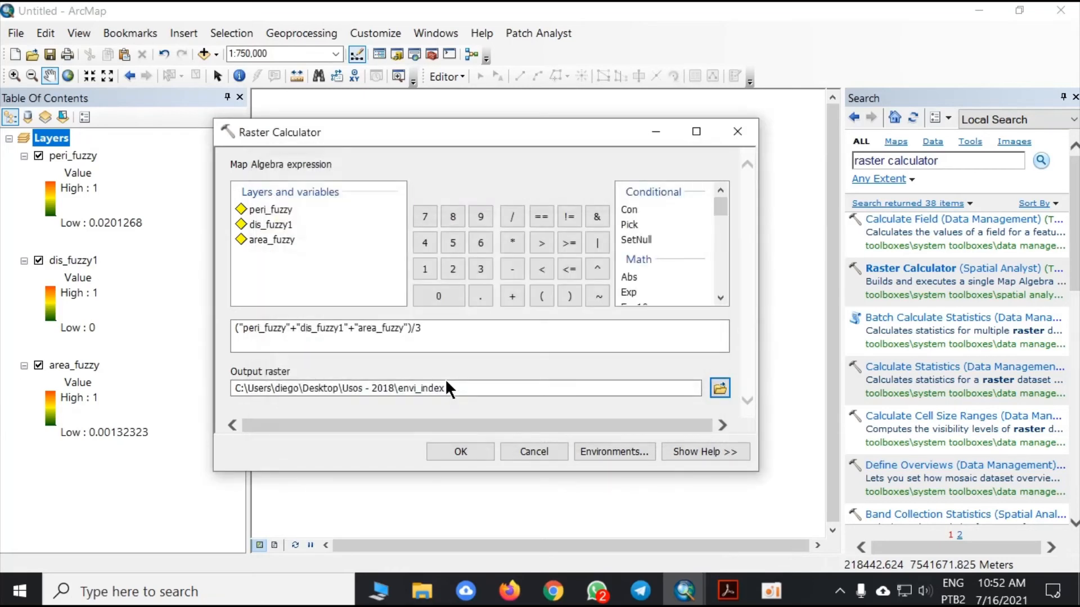
{"action": "left_click", "coordinate": [444, 447]}
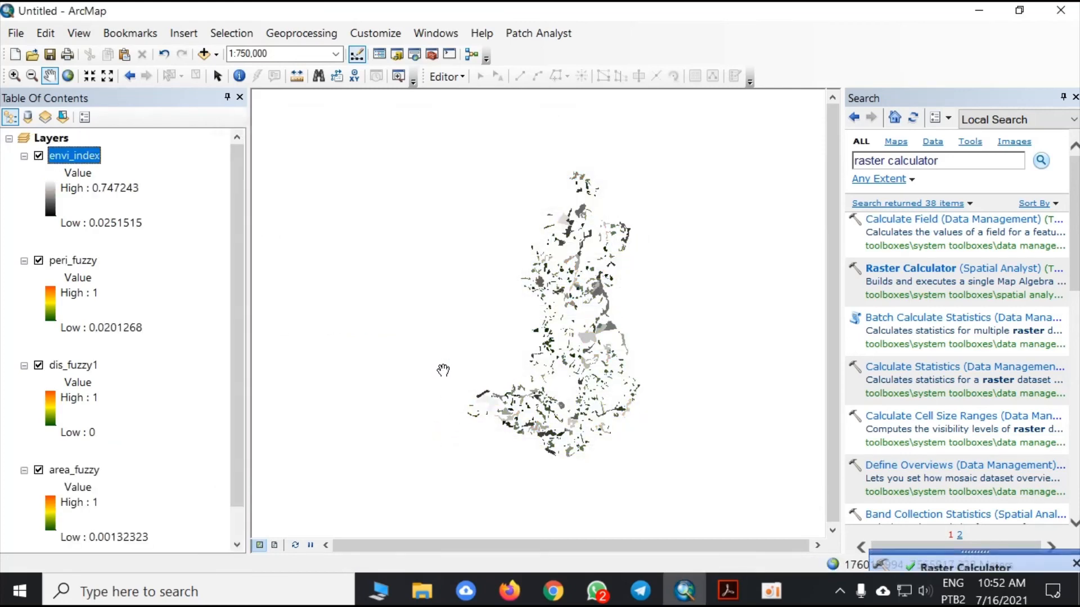
- Hide the peri_fuzzy, dis_fuzzy1 and area_fuzzy layers and collapse their legends
{"action": "left_click", "coordinate": [37, 470]}
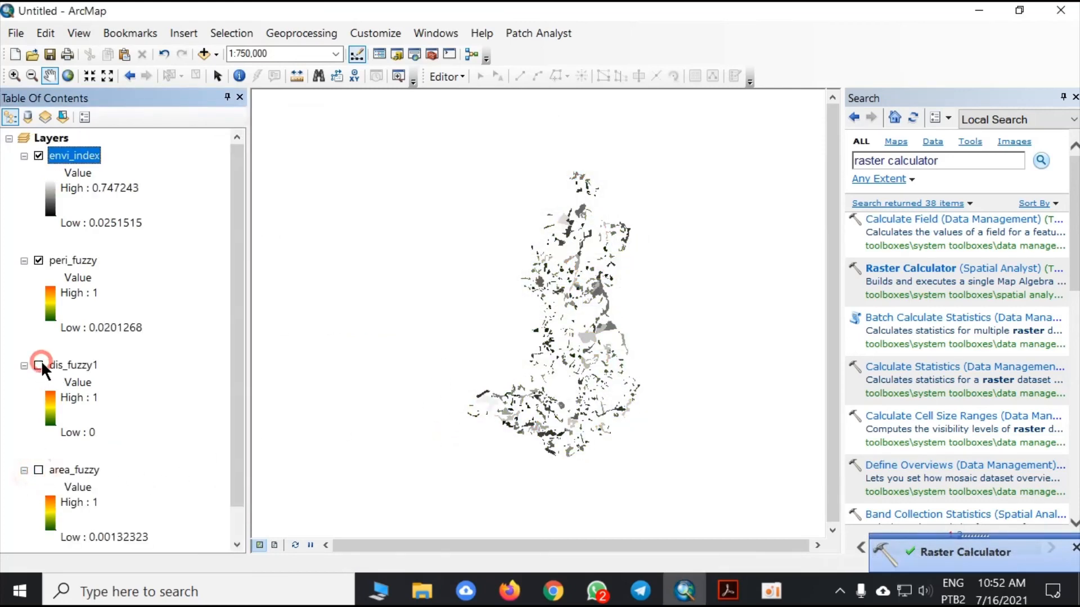
{"action": "left_click", "coordinate": [37, 261]}
{"action": "left_click", "coordinate": [23, 260]}
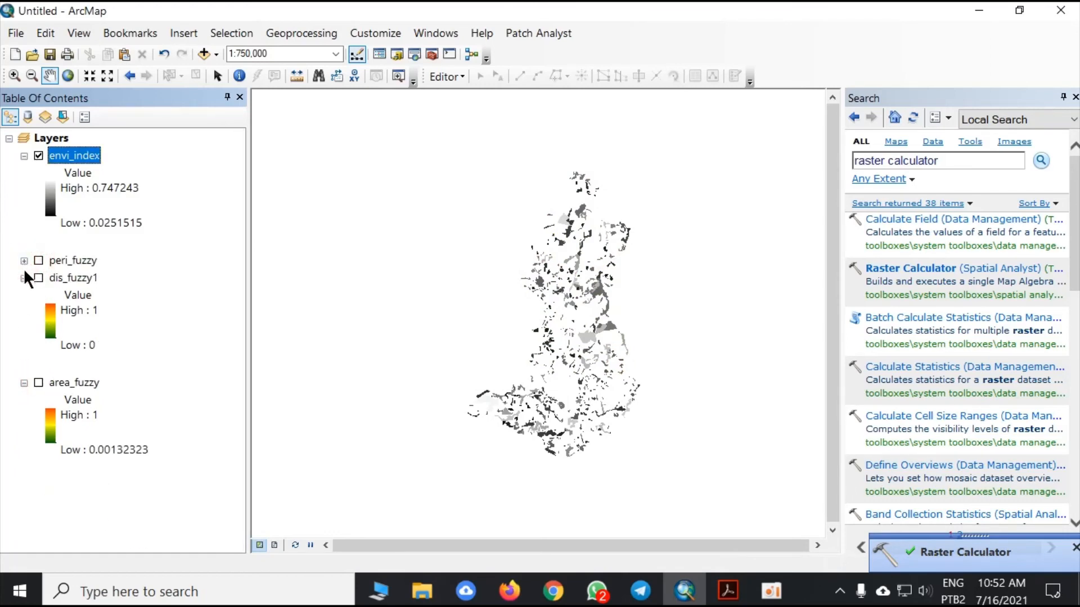
{"action": "left_click", "coordinate": [23, 278]}
{"action": "left_click", "coordinate": [23, 293]}
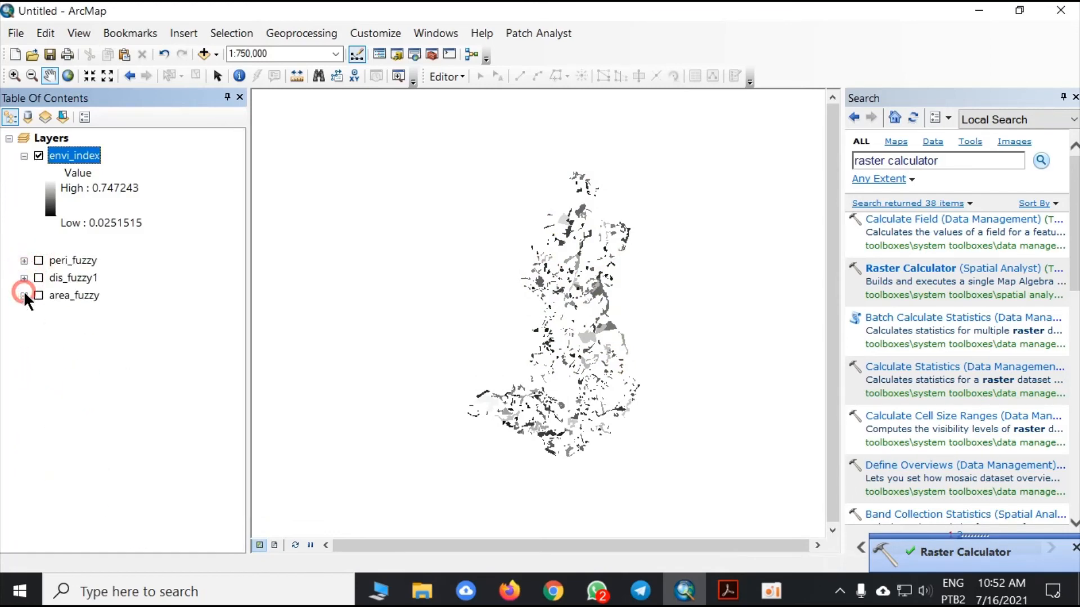
- Change the stretched symbology of envi_index to the green-yellow-red color ramp and apply it to the layer
{"action": "right_click", "coordinate": [73, 151]}
{"action": "left_click", "coordinate": [134, 411]}
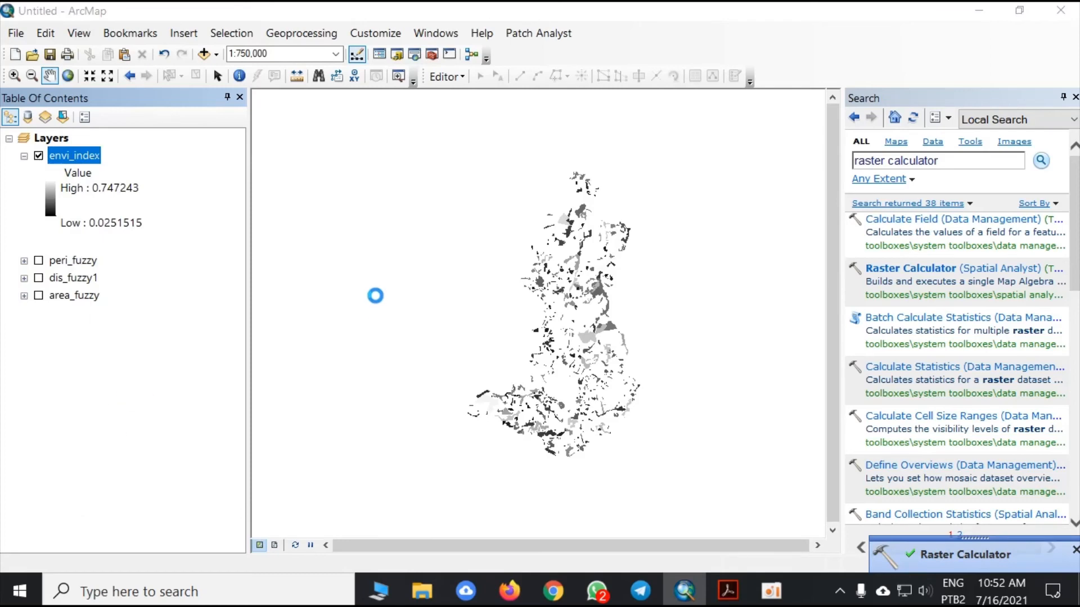
{"action": "left_click", "coordinate": [552, 299]}
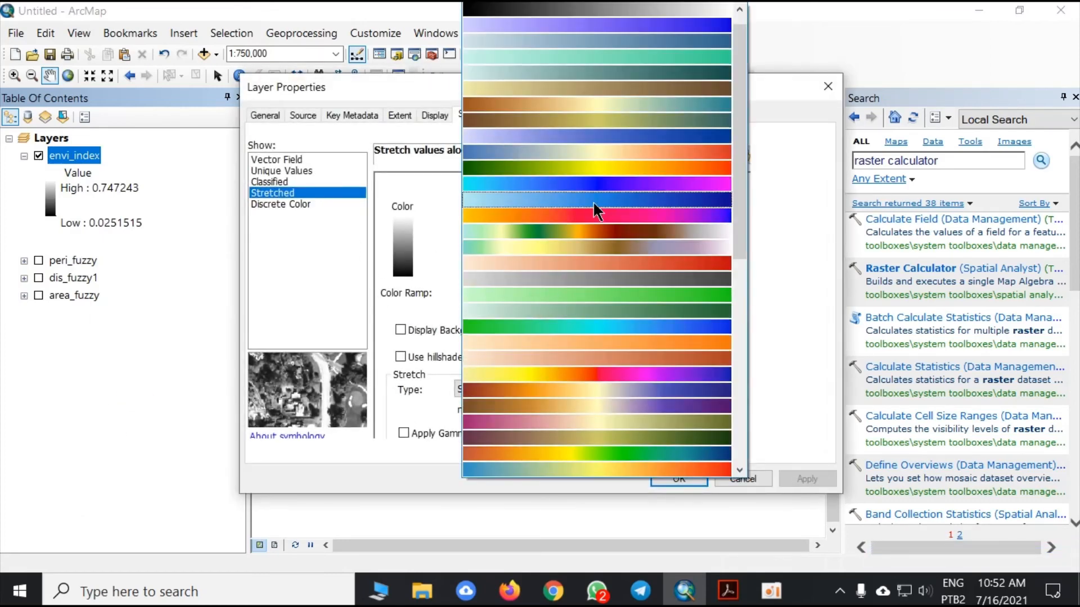
{"action": "left_click", "coordinate": [605, 166]}
{"action": "left_click", "coordinate": [807, 478]}
{"action": "left_click", "coordinate": [680, 478]}
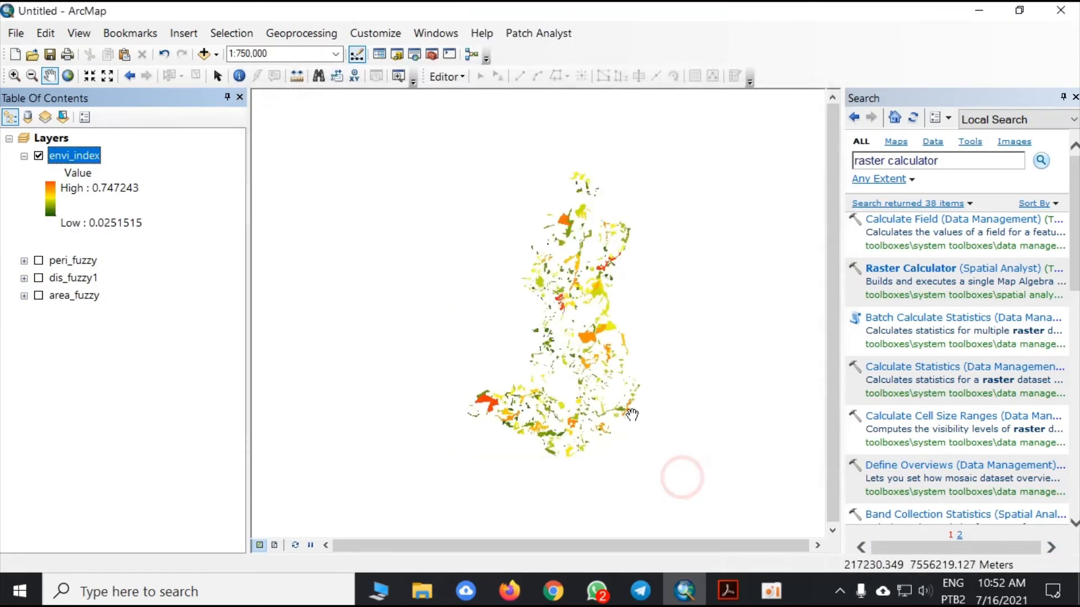
- Examine the envi_index raster on the map and review the ELV equation and methodology flowchart in the Adobe Acrobat article
{"action": "scroll", "coordinate": [578, 361], "scroll_direction": "down", "scroll_amount": 2}
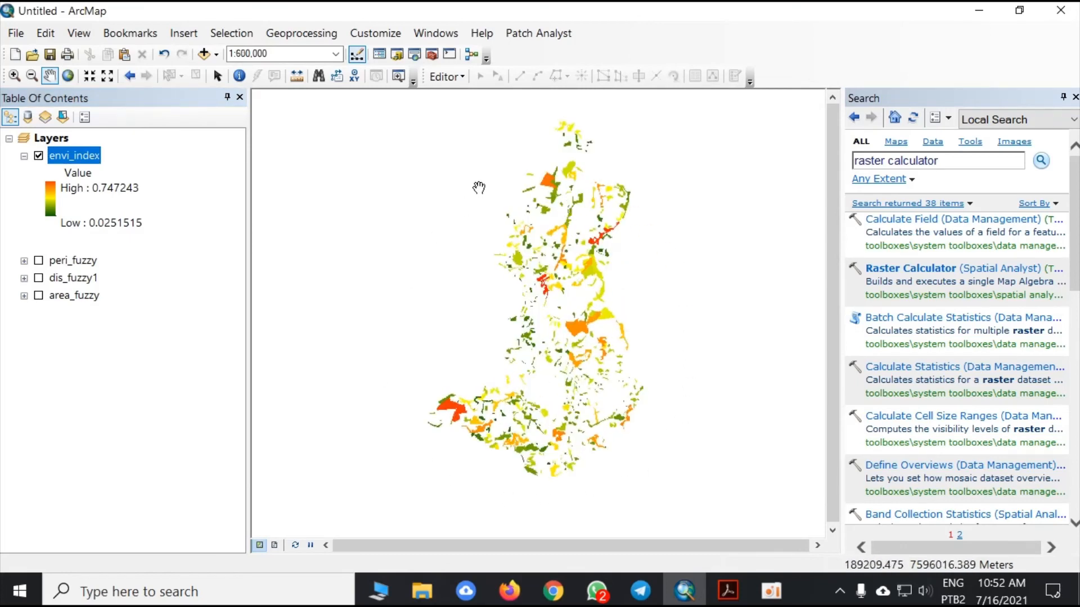
{"action": "scroll", "coordinate": [586, 346], "scroll_direction": "up", "scroll_amount": 1}
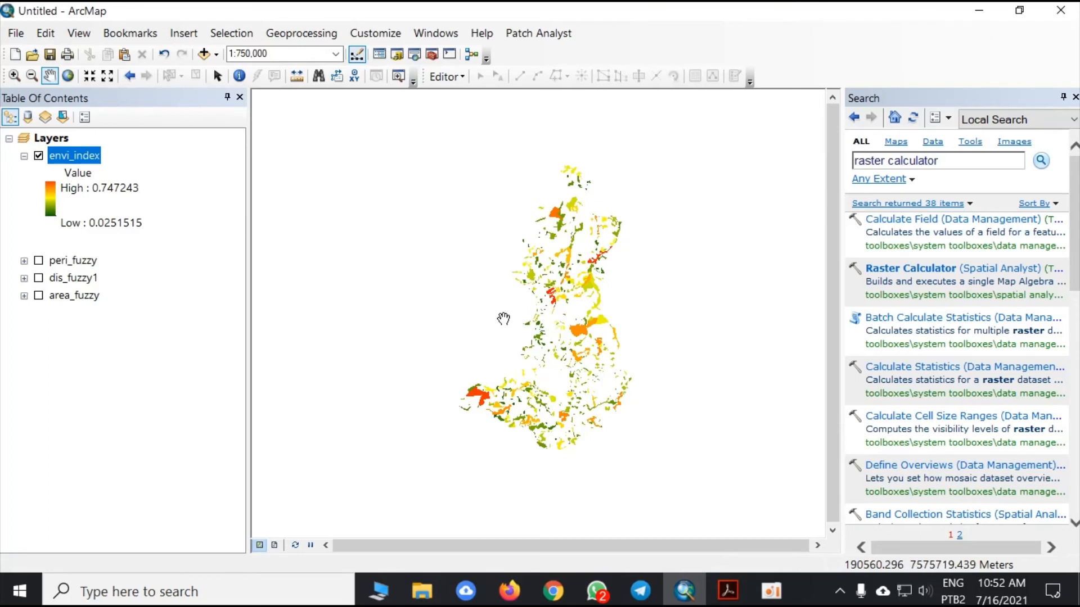
{"action": "left_click_drag", "start_coordinate": [600, 335], "coordinate": [559, 339]}
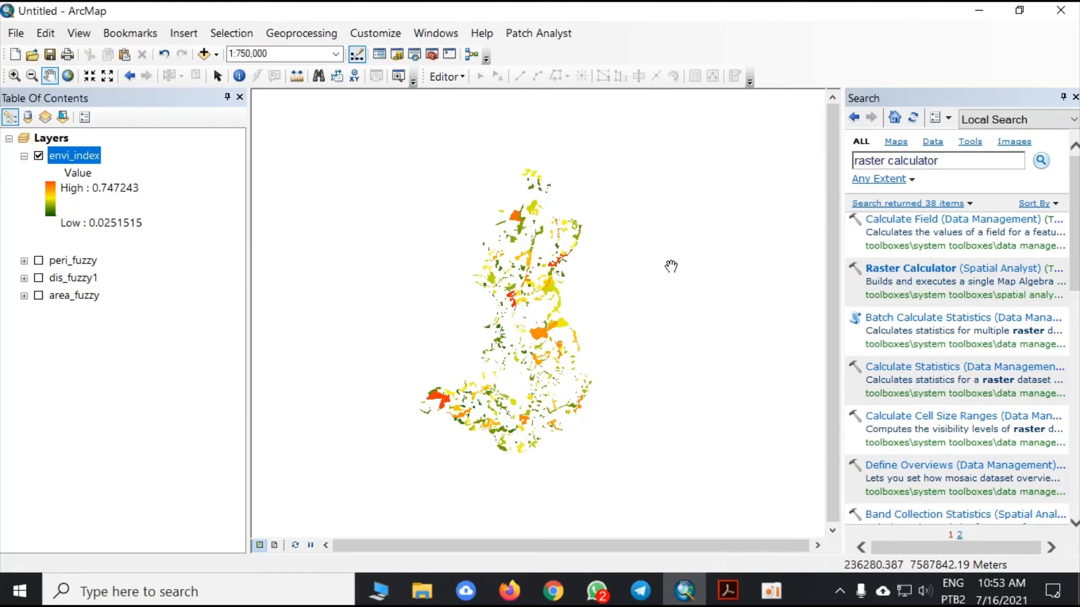
{"action": "left_click", "coordinate": [727, 594]}
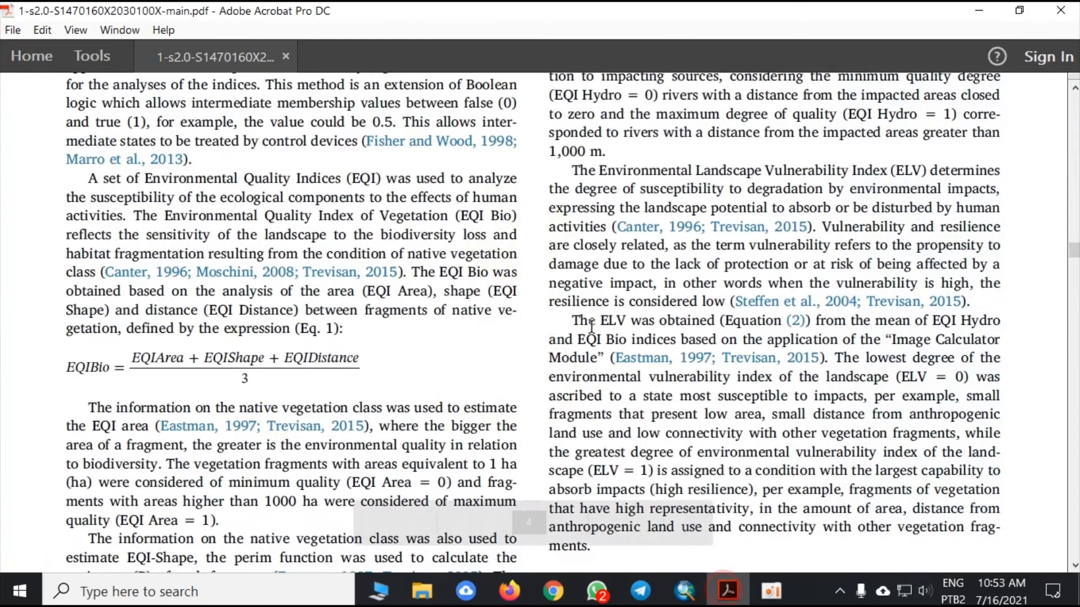
{"action": "scroll", "coordinate": [474, 309], "scroll_direction": "down", "scroll_amount": 8}
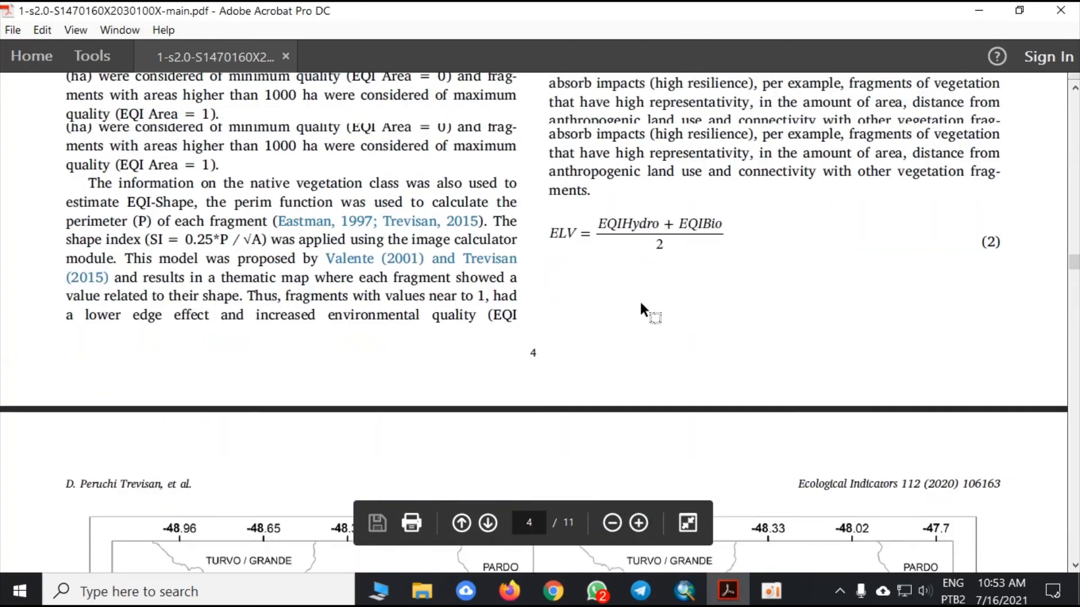
{"action": "scroll", "coordinate": [639, 303], "scroll_direction": "up", "scroll_amount": 10}
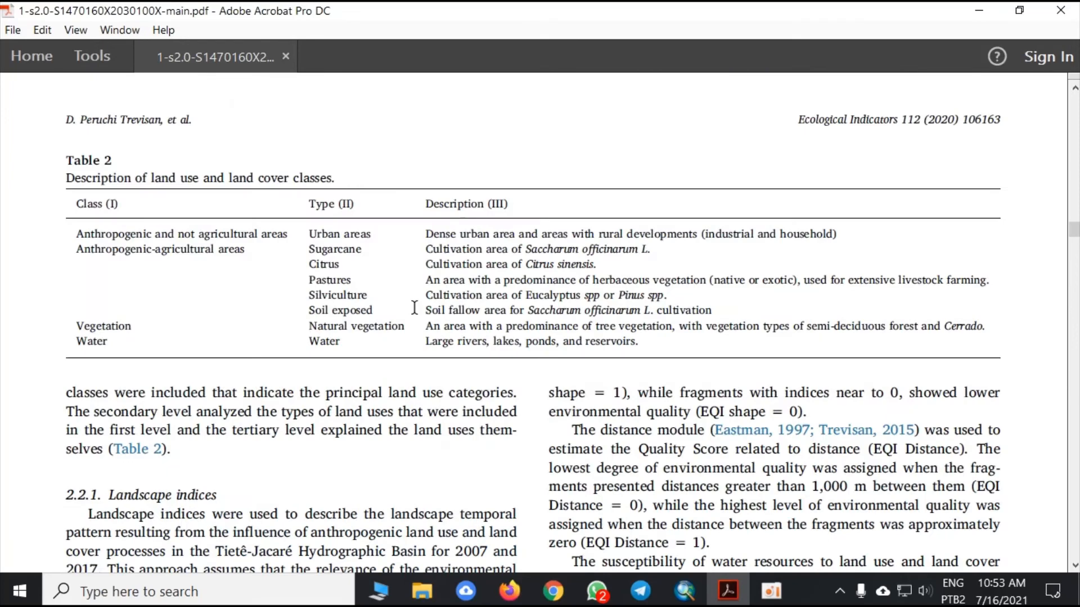
{"action": "scroll", "coordinate": [446, 291], "scroll_direction": "up", "scroll_amount": 10}
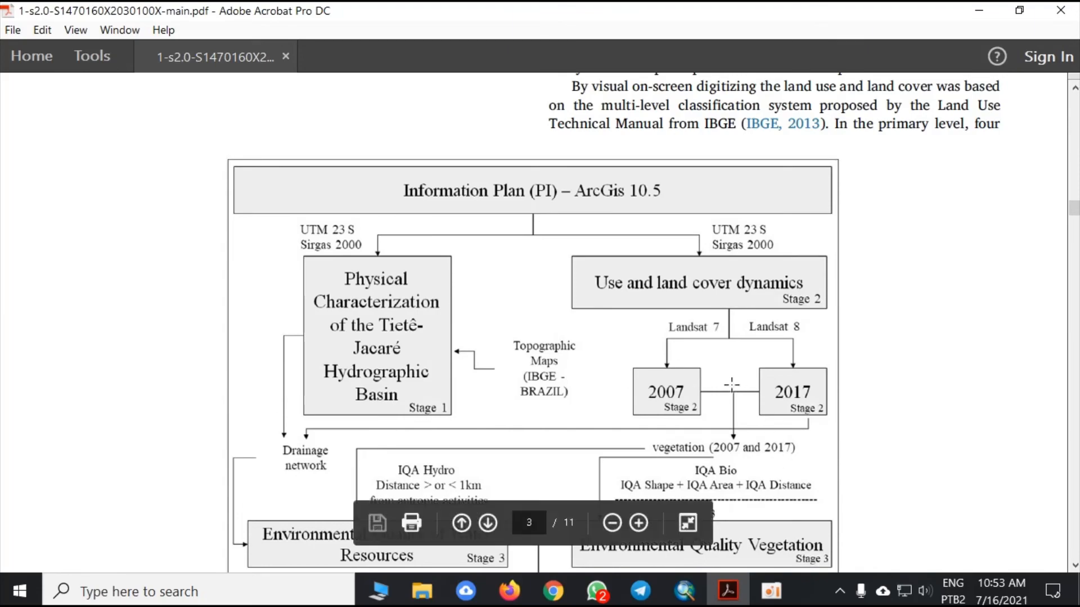
{"action": "scroll", "coordinate": [745, 389], "scroll_direction": "down", "scroll_amount": 10}
{"action": "left_click", "coordinate": [729, 591]}
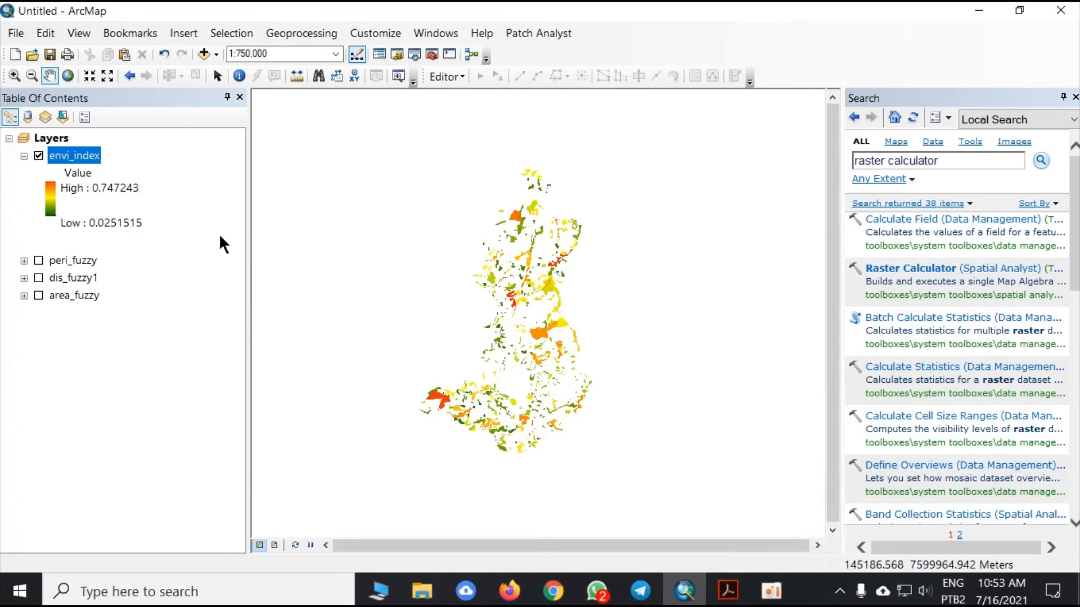
- Set up the Fuzzy Membership tool with envi_index as input raster, Linear membership type and a minimum of 0
{"action": "left_click", "coordinate": [979, 156]}
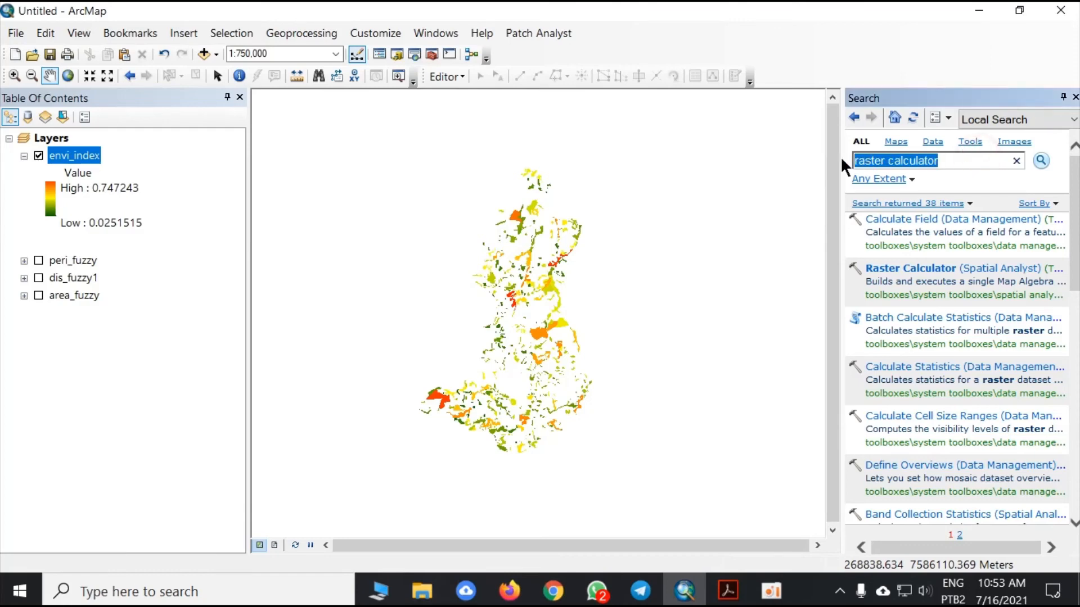
{"action": "type", "text": "fuzzy"}
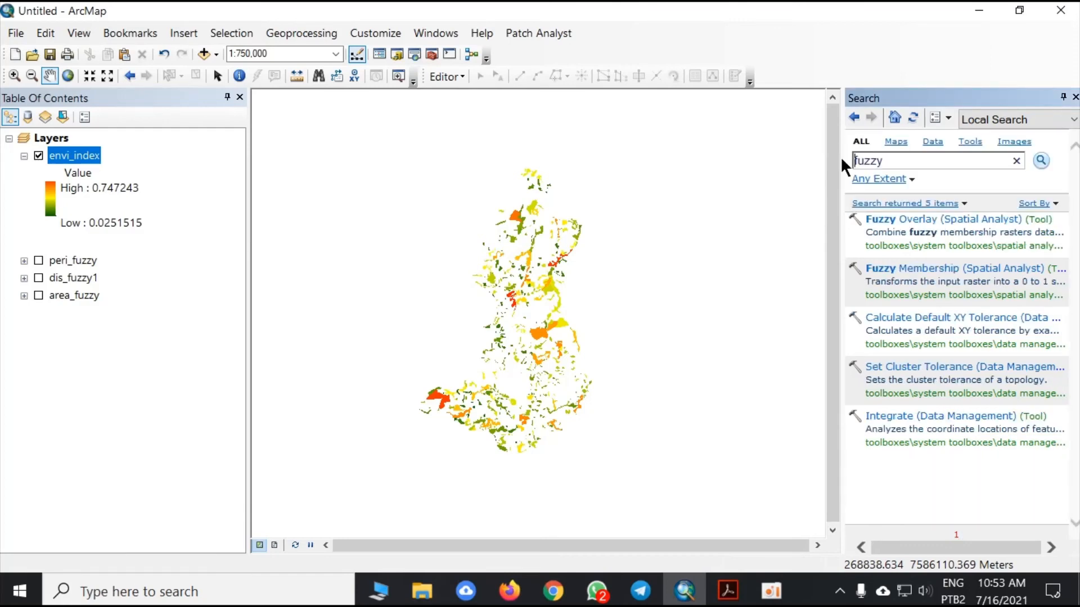
{"action": "left_click", "coordinate": [912, 273]}
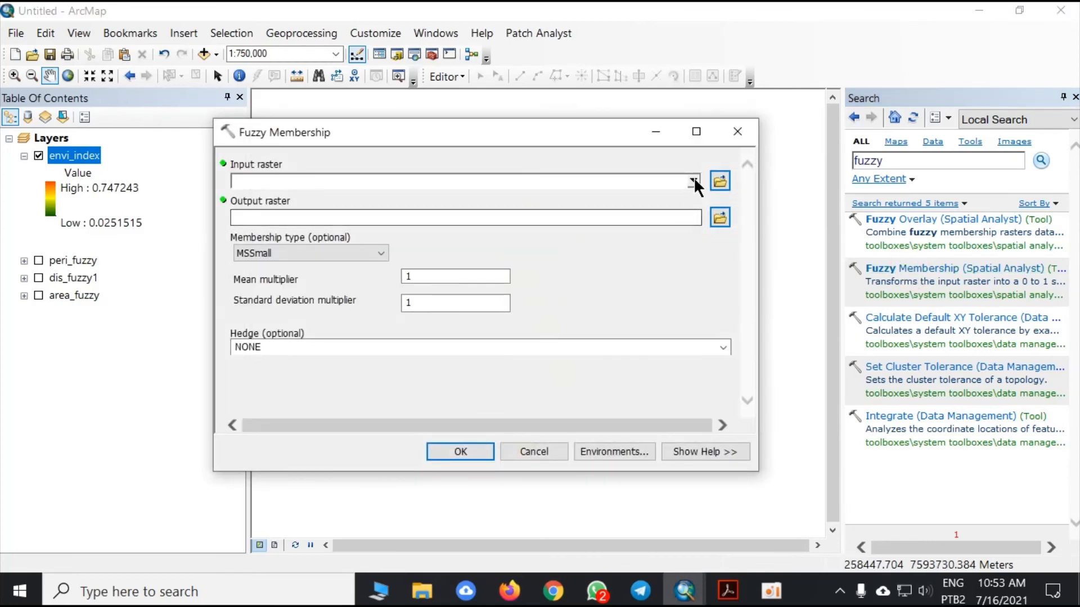
{"action": "left_click", "coordinate": [693, 181]}
{"action": "left_click", "coordinate": [306, 200]}
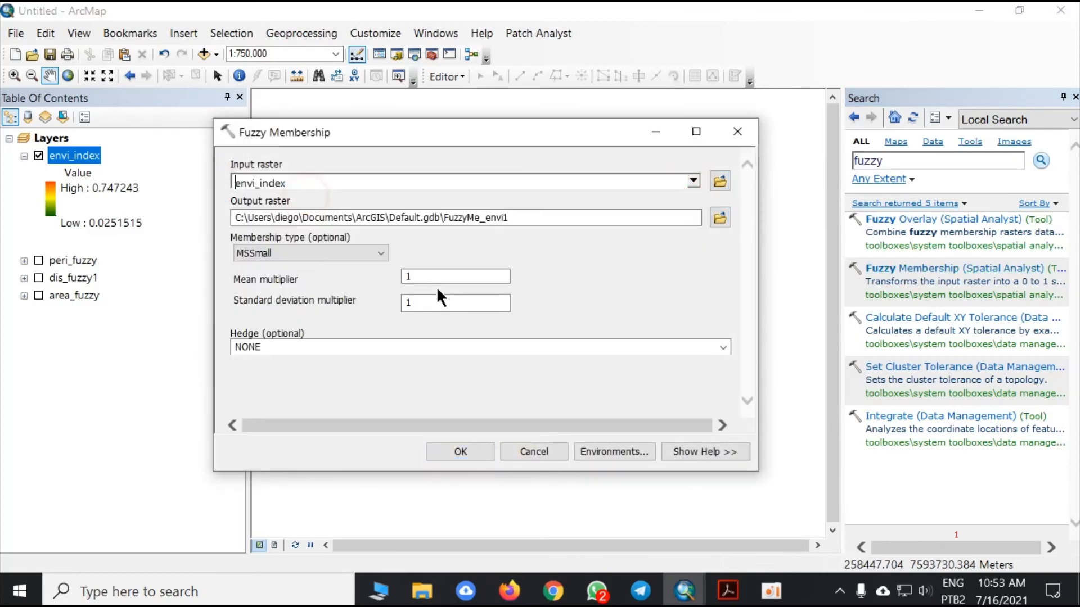
{"action": "left_click", "coordinate": [382, 254]}
{"action": "left_click", "coordinate": [292, 336]}
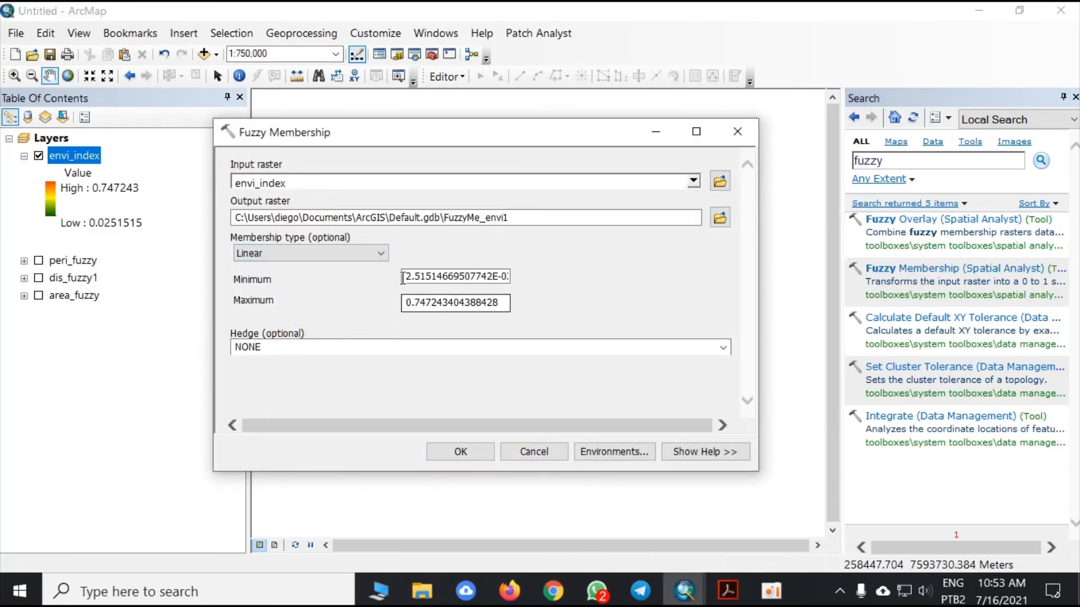
{"action": "left_click_drag", "start_coordinate": [406, 276], "coordinate": [610, 274]}
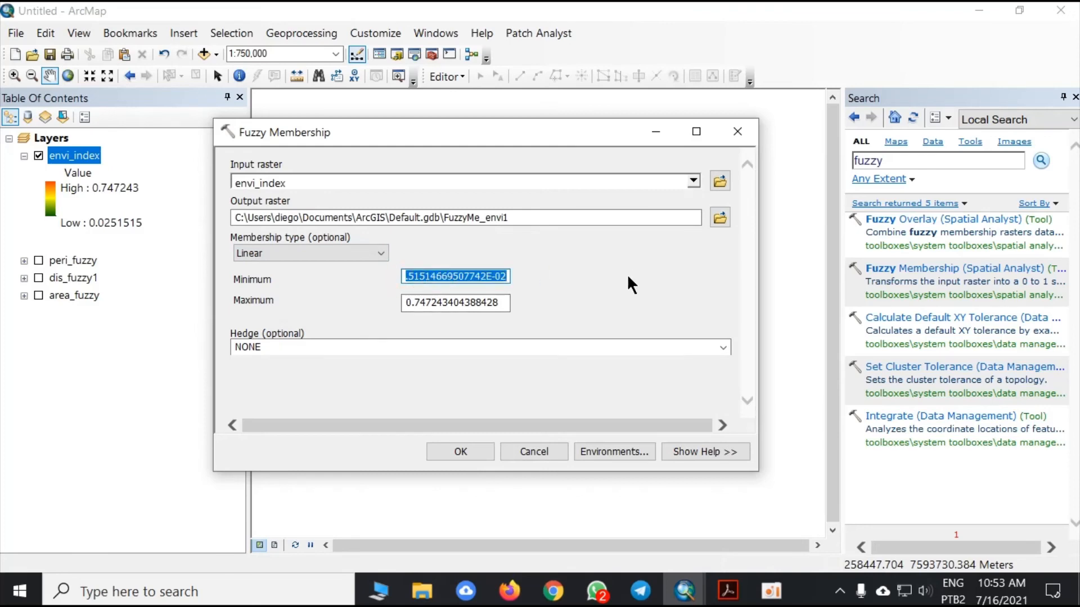
{"action": "type", "text": "0"}
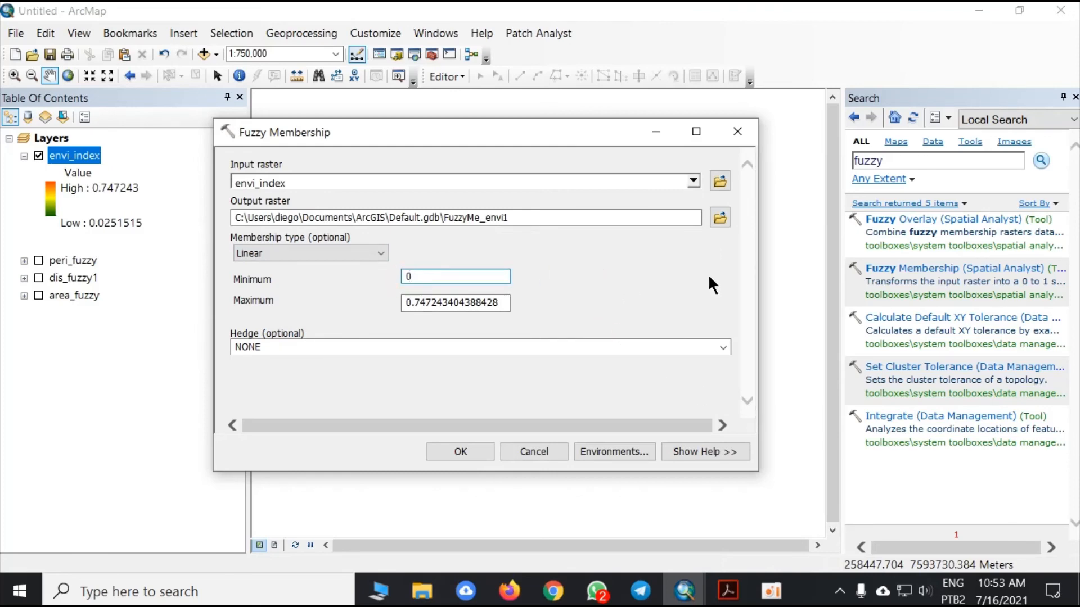
- Save the Fuzzy Membership output as envi_in_fuzzy in the Usos - 2018 folder and run the tool
{"action": "left_click", "coordinate": [719, 217]}
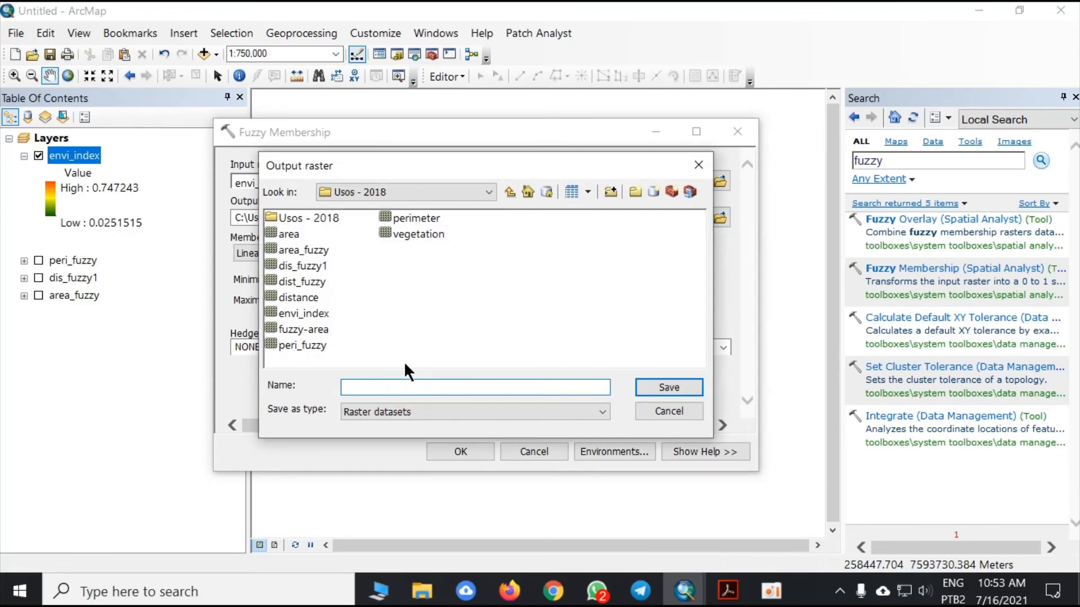
{"action": "left_click", "coordinate": [315, 313]}
{"action": "left_click", "coordinate": [422, 387]}
{"action": "type", "text": "_index_fuzzy"}
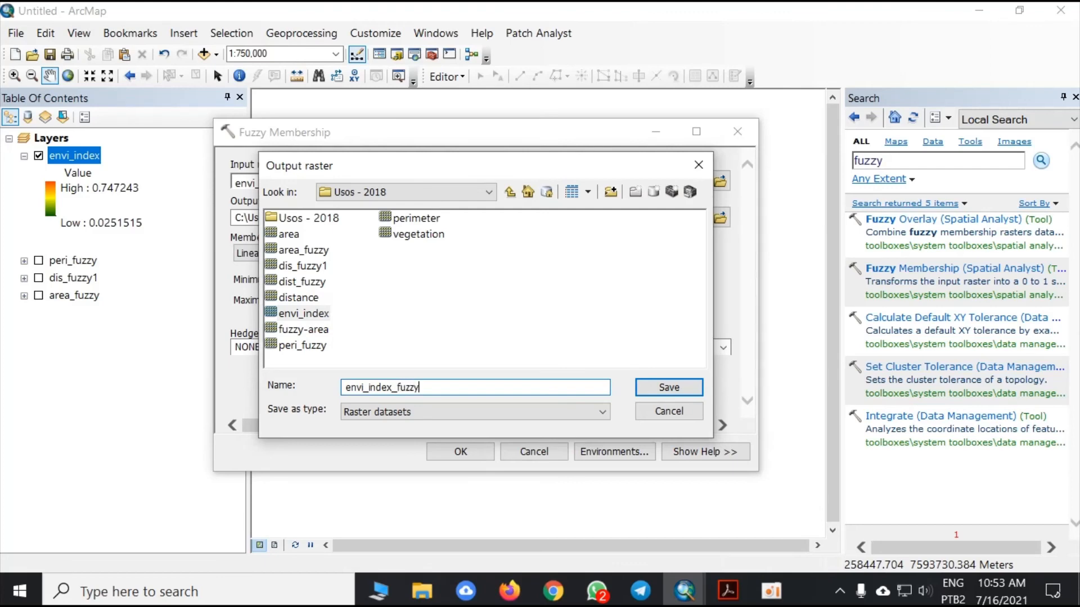
{"action": "key", "text": "Return"}
{"action": "left_click", "coordinate": [491, 232]}
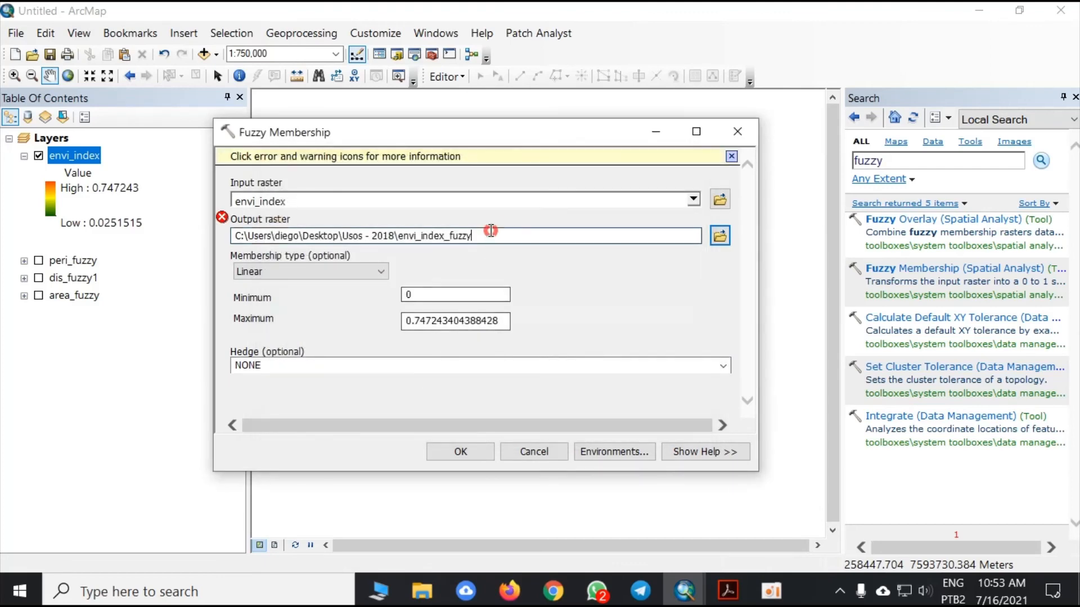
{"action": "left_click", "coordinate": [444, 237]}
{"action": "key", "text": "BackSpace"}
{"action": "key", "text": "BackSpace"}
{"action": "key", "text": "BackSpace"}
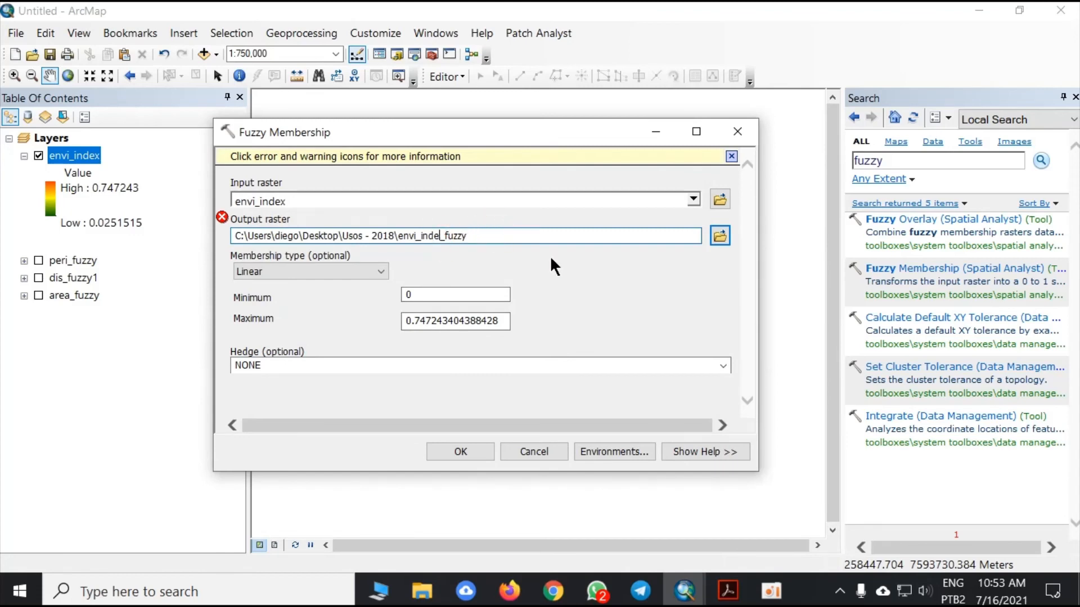
{"action": "left_click", "coordinate": [550, 267]}
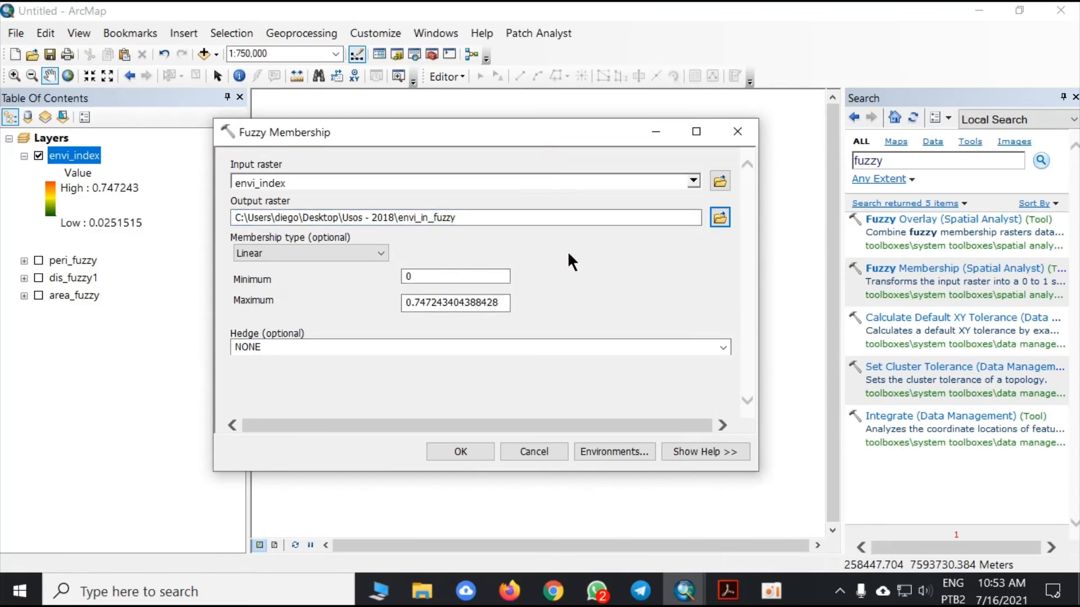
{"action": "left_click", "coordinate": [461, 452]}
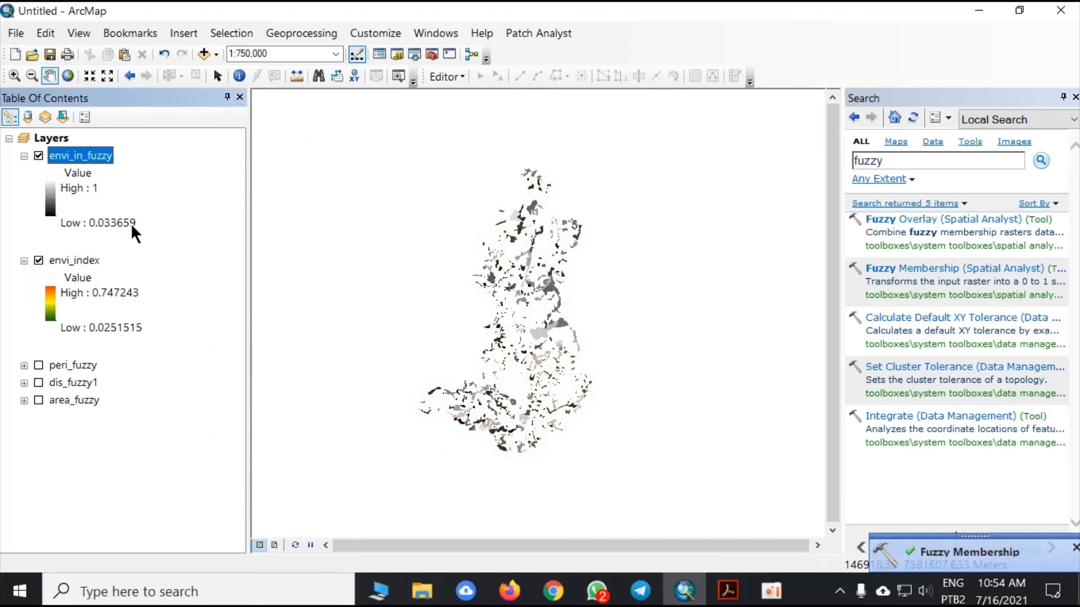
- Change the stretched symbology of envi_in_fuzzy to the green-yellow-red color ramp and view the raster on the map
{"action": "right_click", "coordinate": [99, 155]}
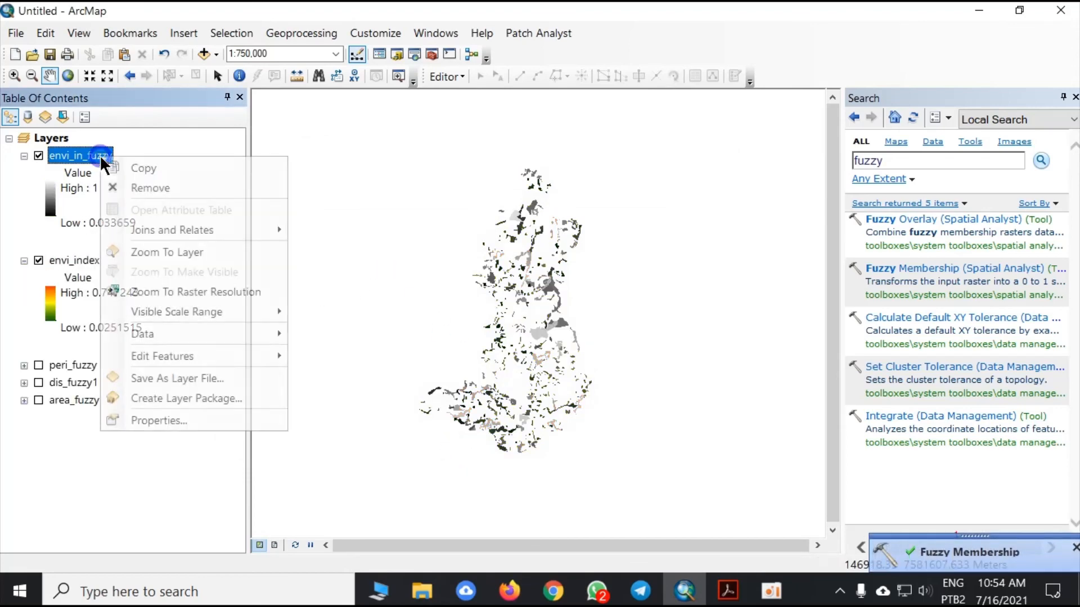
{"action": "left_click", "coordinate": [195, 421]}
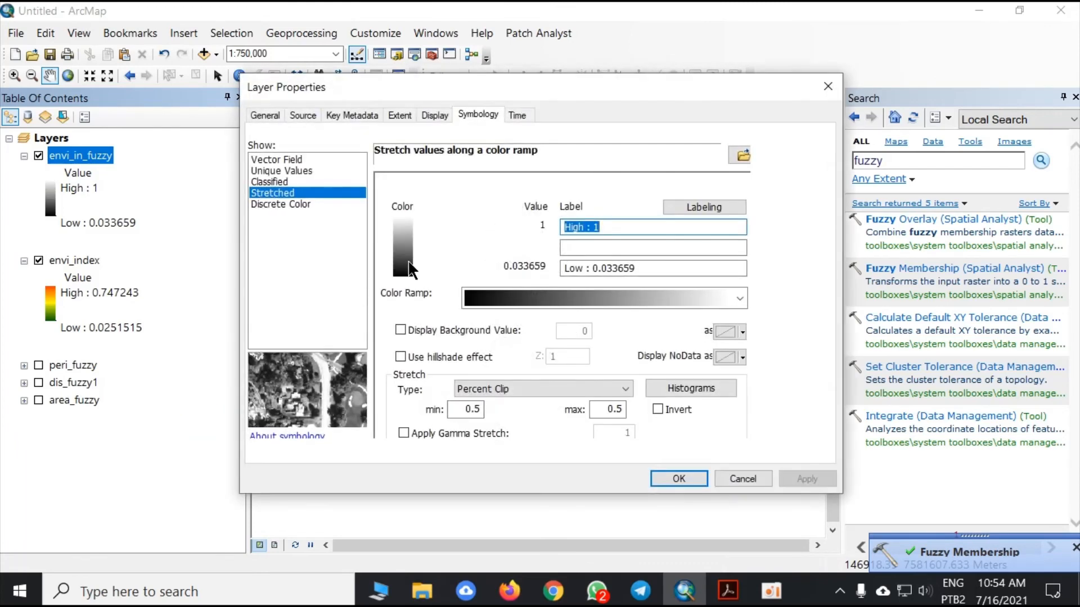
{"action": "left_click", "coordinate": [619, 295]}
{"action": "left_click", "coordinate": [602, 164]}
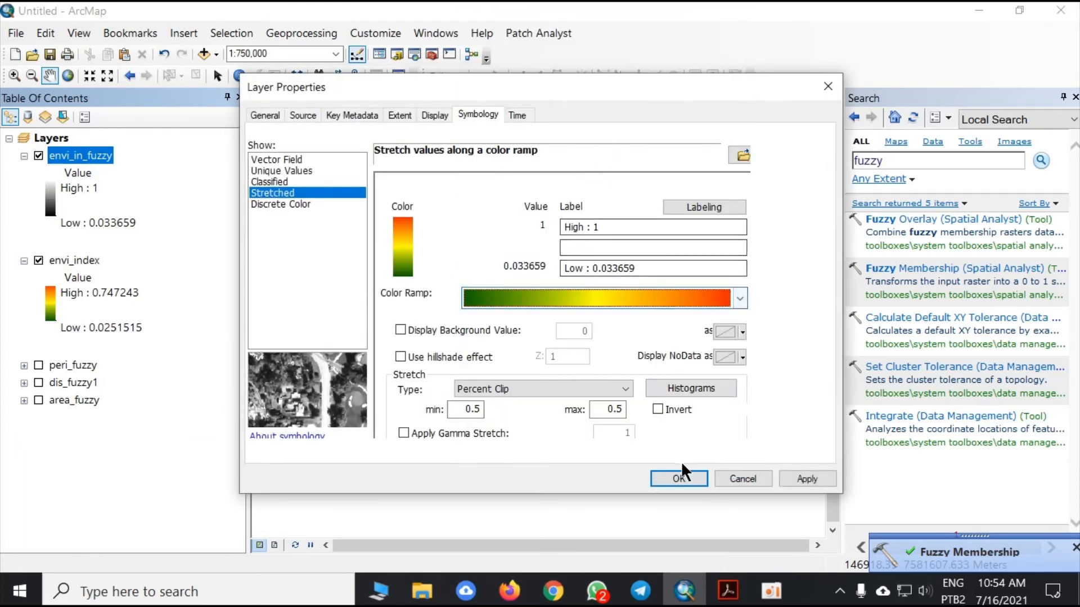
{"action": "left_click", "coordinate": [678, 477]}
{"action": "scroll", "coordinate": [520, 371], "scroll_direction": "up", "scroll_amount": 3}
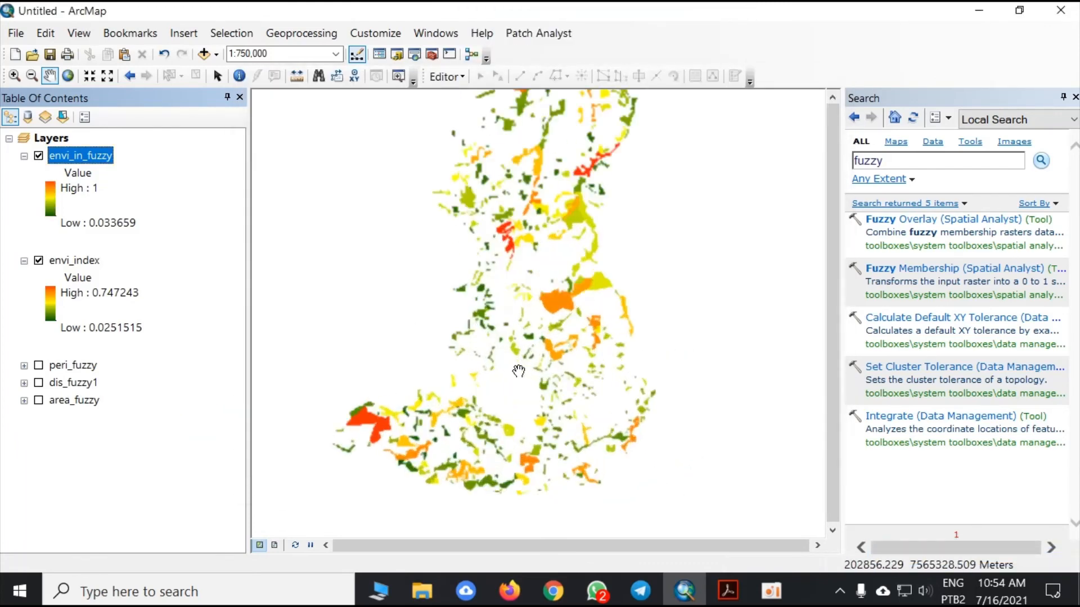
{"action": "scroll", "coordinate": [532, 377], "scroll_direction": "down", "scroll_amount": 2}
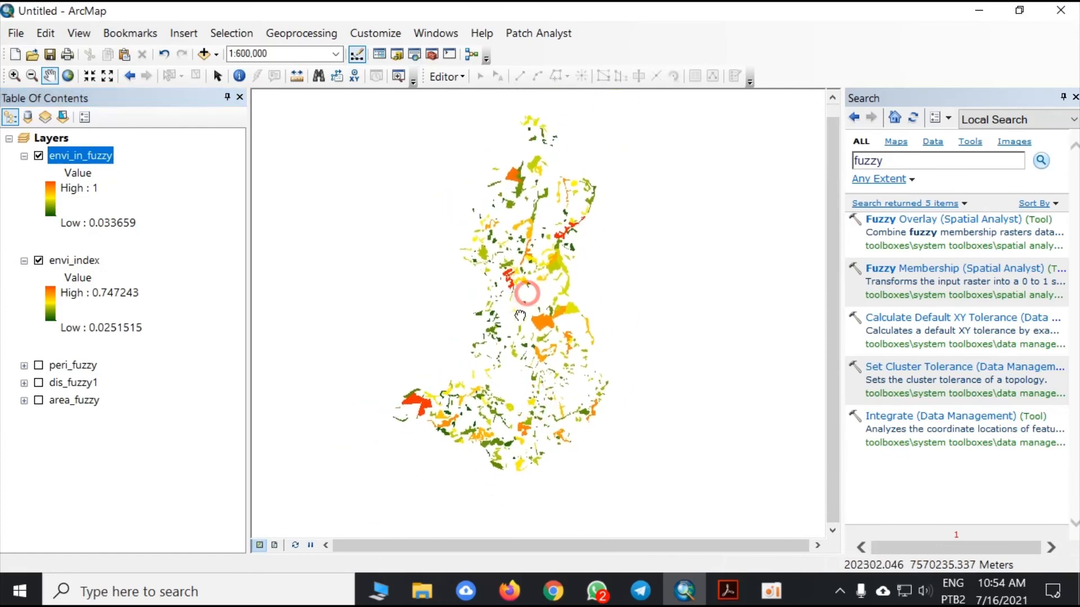
- Switch the envi_in_fuzzy symbology to Classified and set the classification method to Equal Interval
{"action": "right_click", "coordinate": [97, 153]}
{"action": "left_click", "coordinate": [151, 414]}
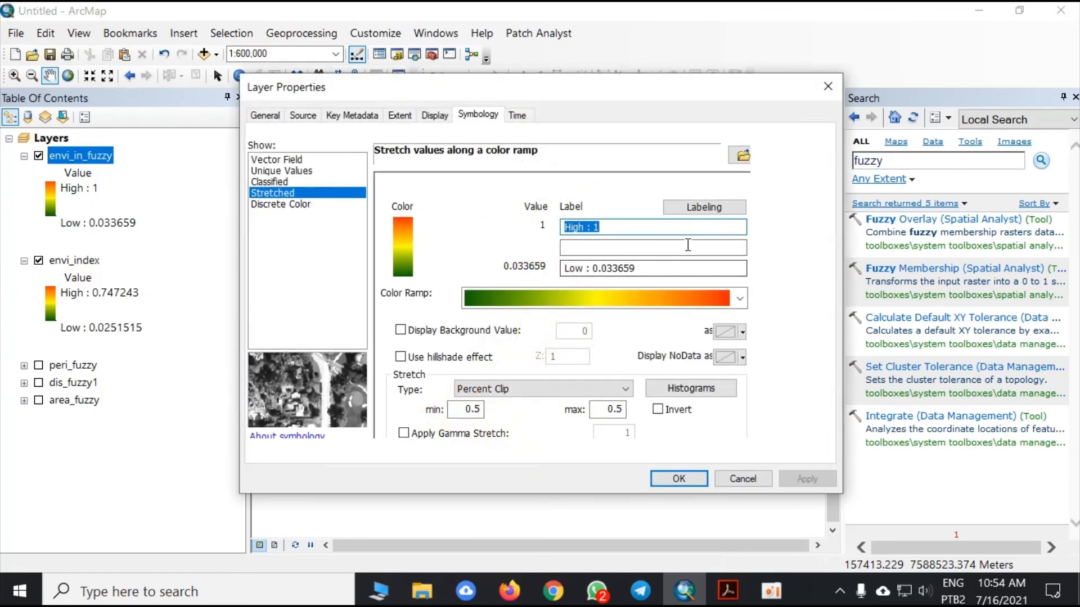
{"action": "left_click", "coordinate": [319, 181]}
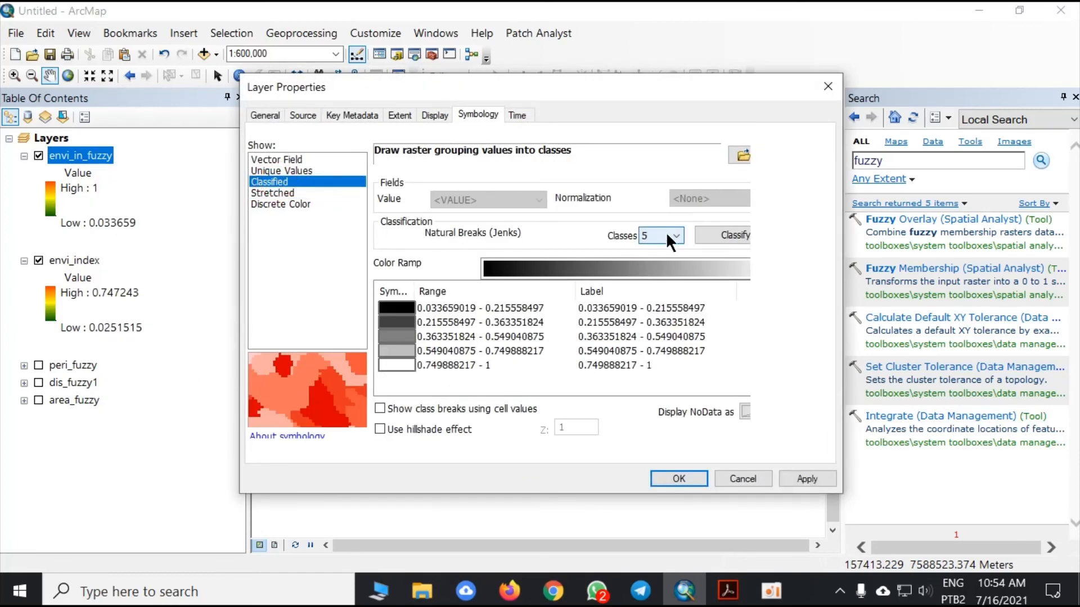
{"action": "left_click", "coordinate": [721, 235]}
{"action": "left_click", "coordinate": [465, 124]}
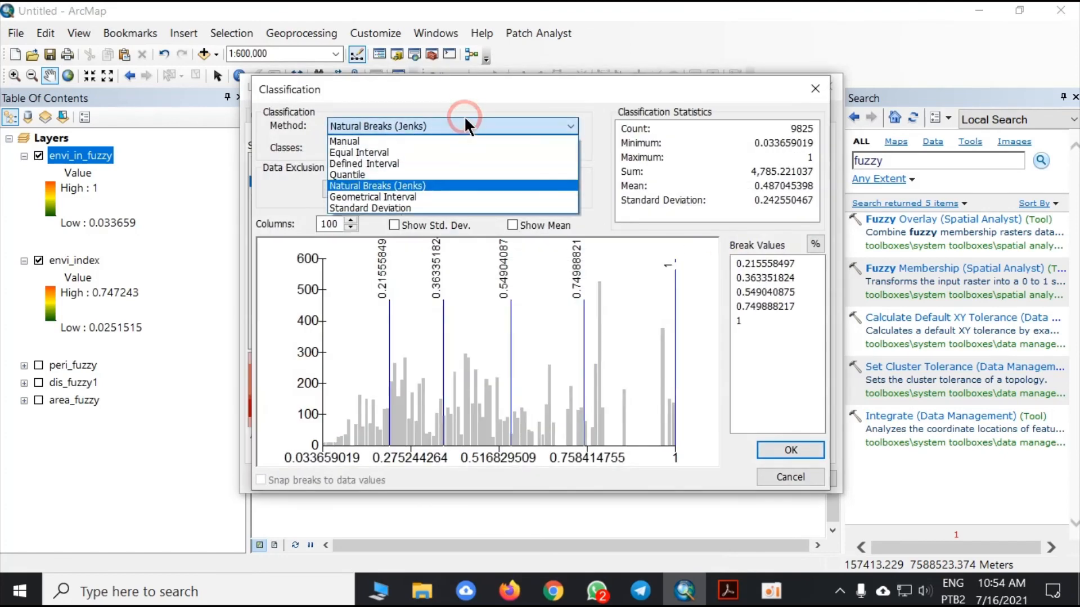
{"action": "left_click", "coordinate": [402, 150]}
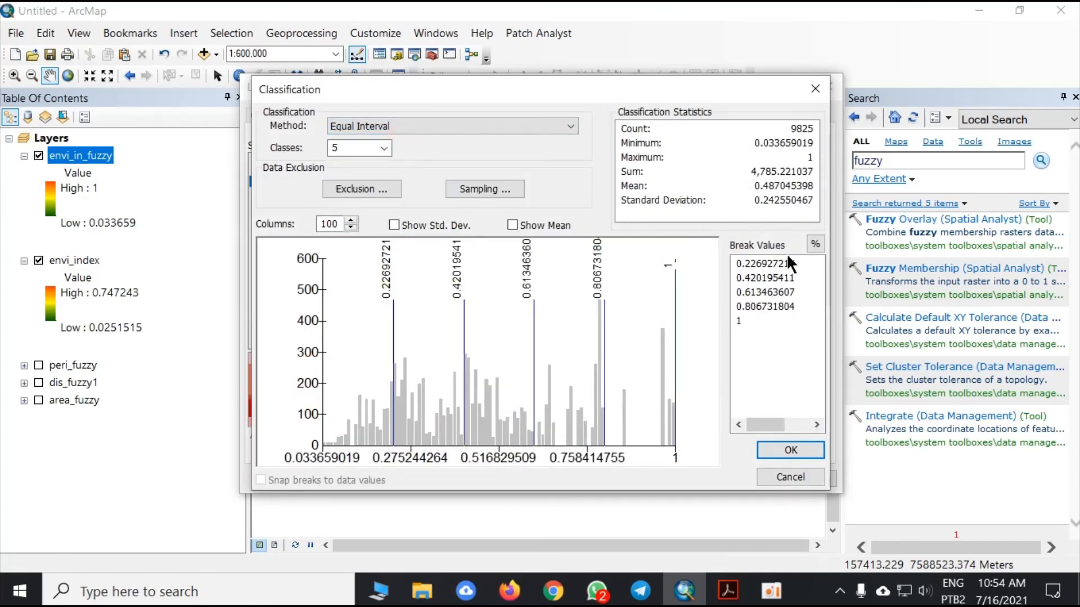
- Try 4 classes, return the classification to 5 classes and apply it to the envi_in_fuzzy layer
{"action": "left_click", "coordinate": [385, 144]}
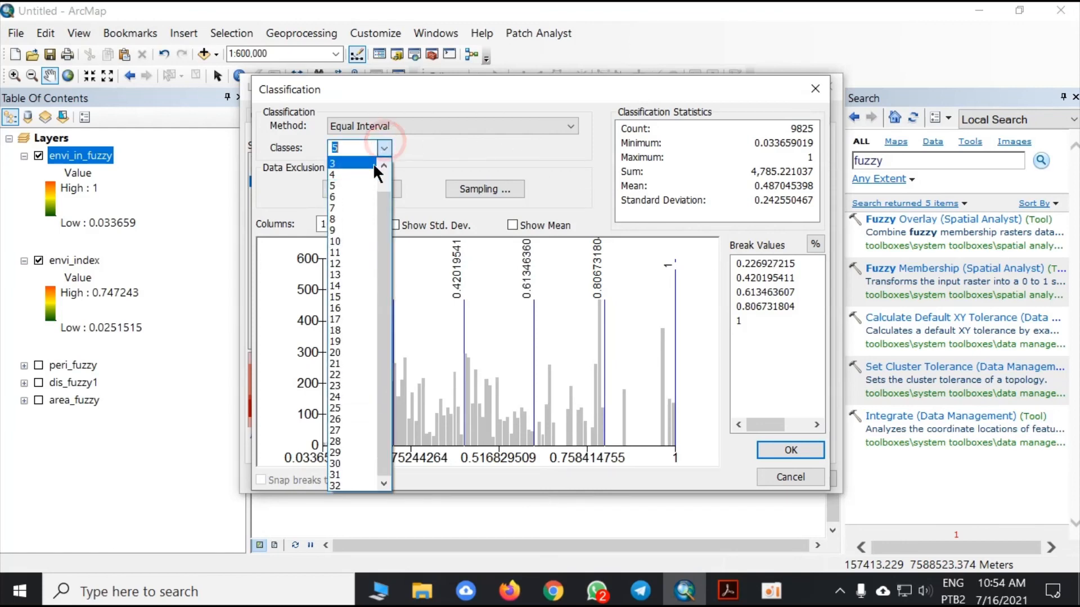
{"action": "left_click", "coordinate": [349, 174]}
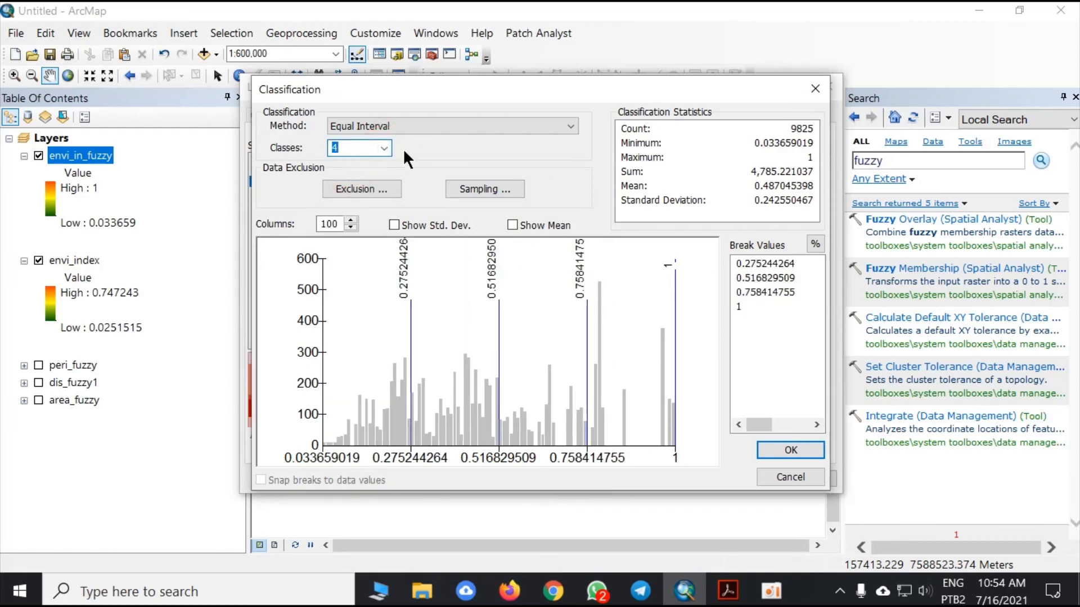
{"action": "left_click", "coordinate": [384, 148]}
{"action": "left_click", "coordinate": [352, 184]}
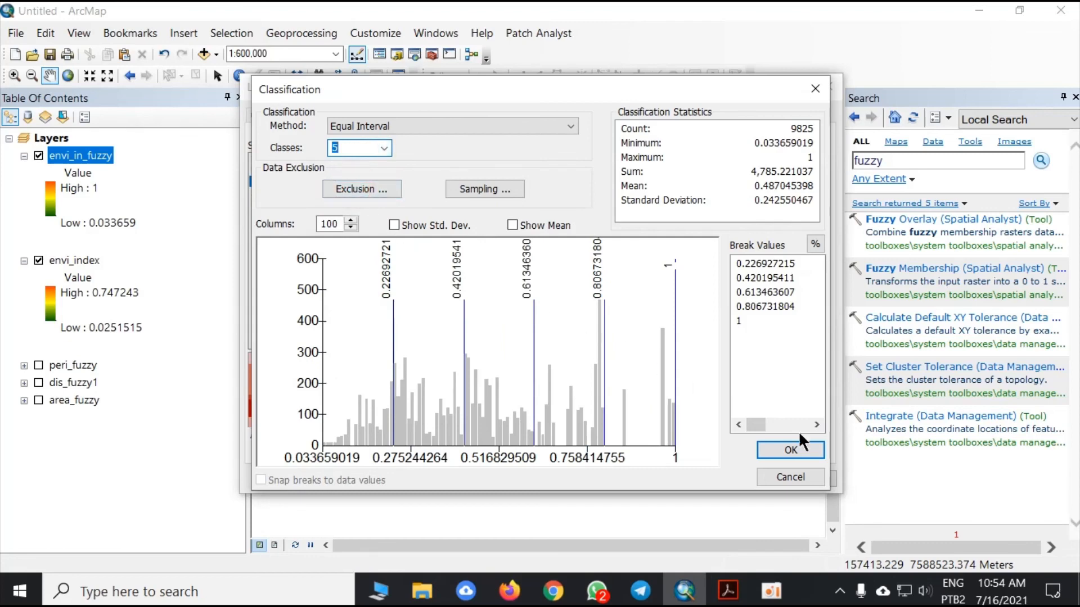
{"action": "left_click", "coordinate": [790, 449]}
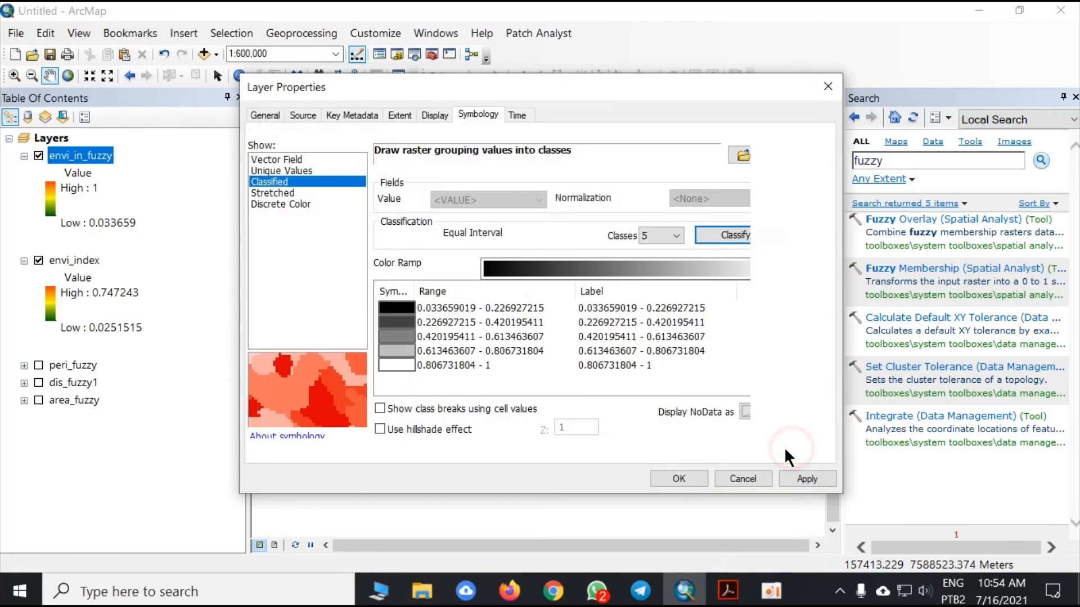
{"action": "left_click", "coordinate": [811, 478]}
{"action": "left_click", "coordinate": [680, 478]}
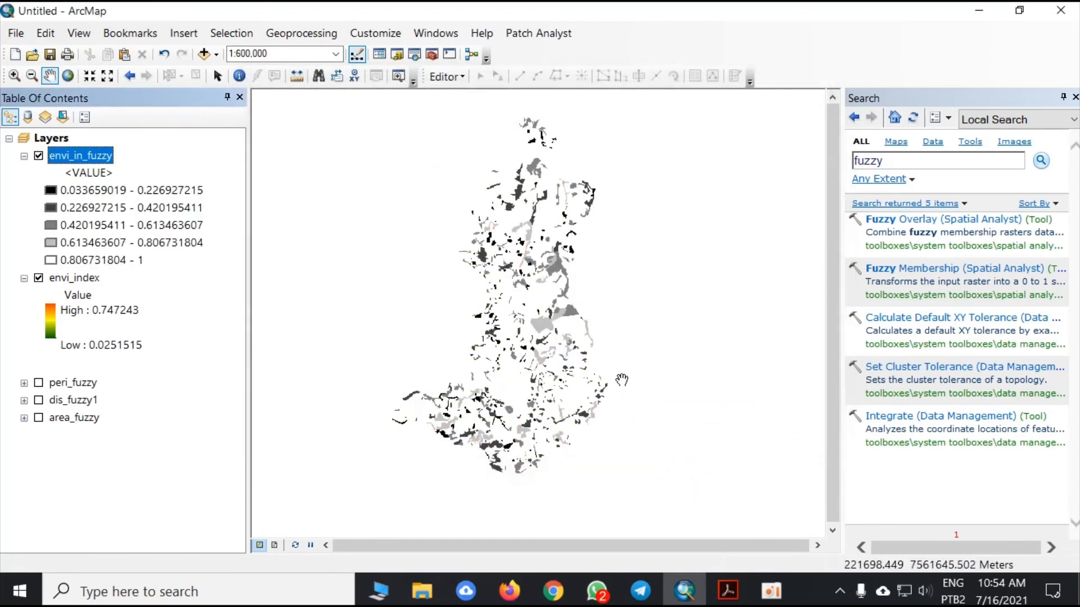
- Apply the green-yellow-red color ramp to the classified symbology of envi_in_fuzzy
{"action": "right_click", "coordinate": [92, 151]}
{"action": "left_click", "coordinate": [206, 424]}
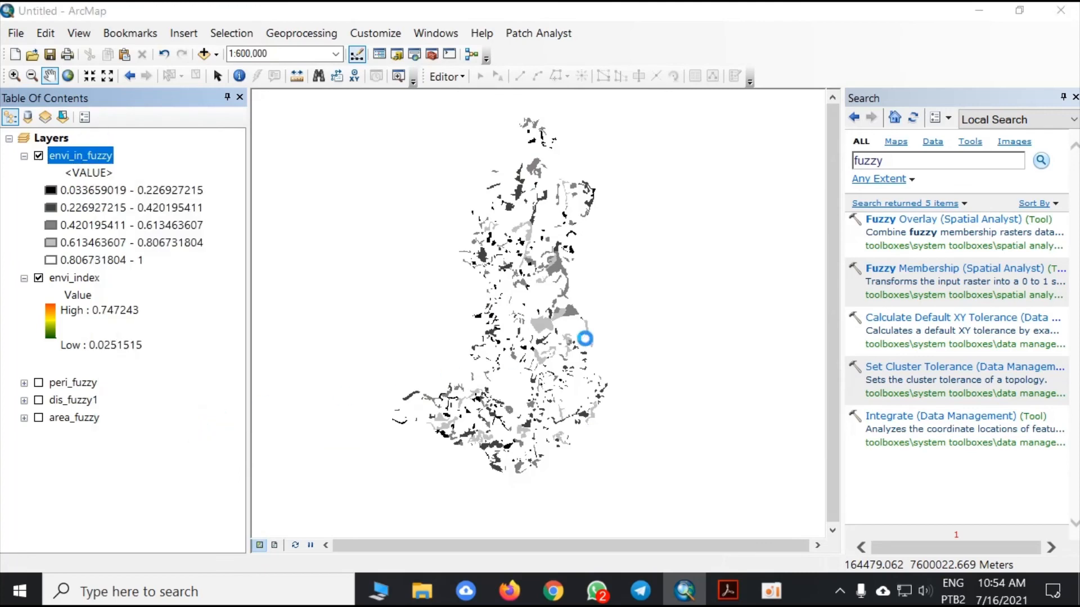
{"action": "left_click", "coordinate": [706, 272]}
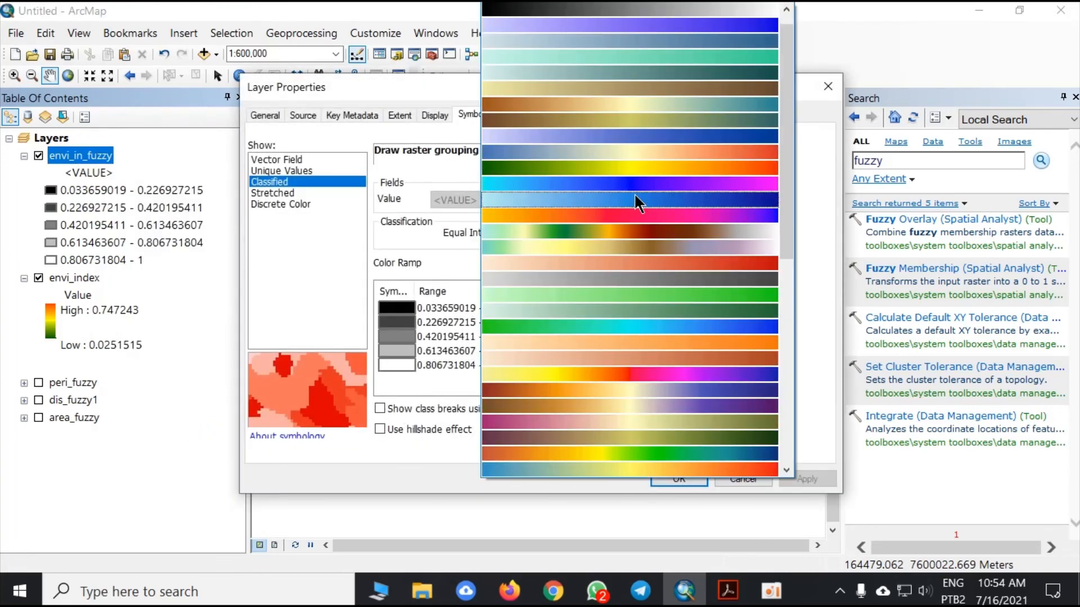
{"action": "left_click", "coordinate": [659, 166]}
{"action": "left_click", "coordinate": [801, 477]}
{"action": "left_click", "coordinate": [677, 475]}
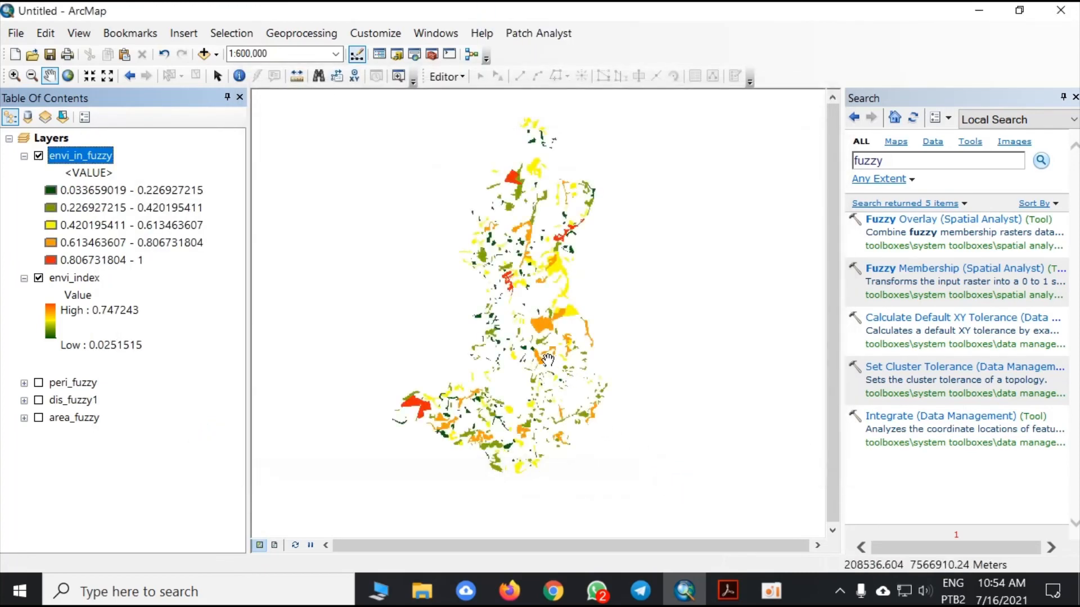
- Examine the five color classes of the envi_in_fuzzy raster across the vegetation fragments at several map scales
{"action": "left_click_drag", "start_coordinate": [499, 364], "coordinate": [513, 383]}
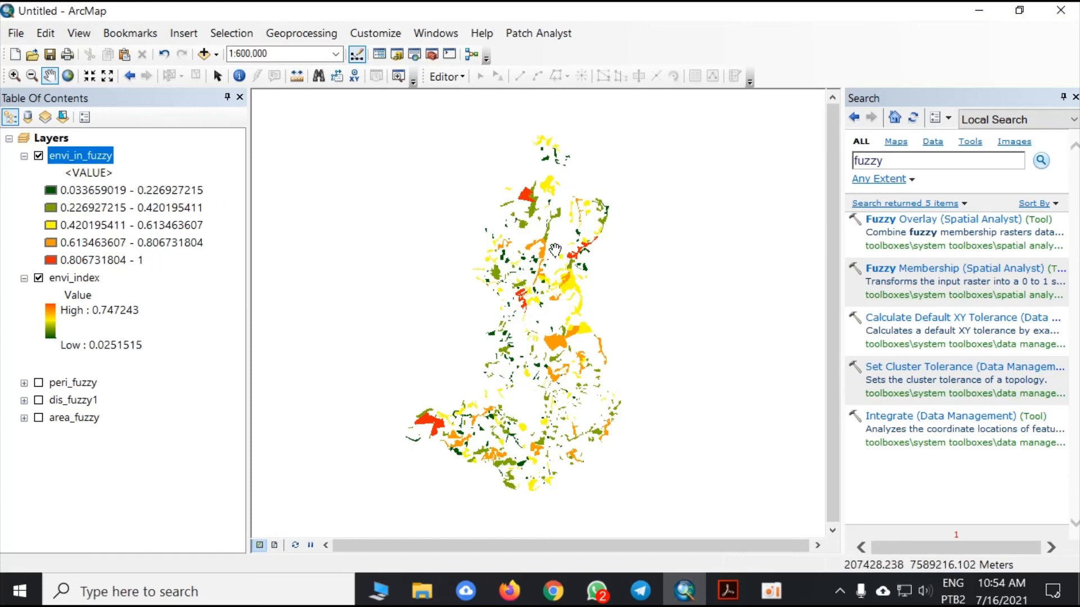
{"action": "scroll", "coordinate": [558, 263], "scroll_direction": "down", "scroll_amount": 1}
{"action": "scroll", "coordinate": [558, 263], "scroll_direction": "down", "scroll_amount": 4}
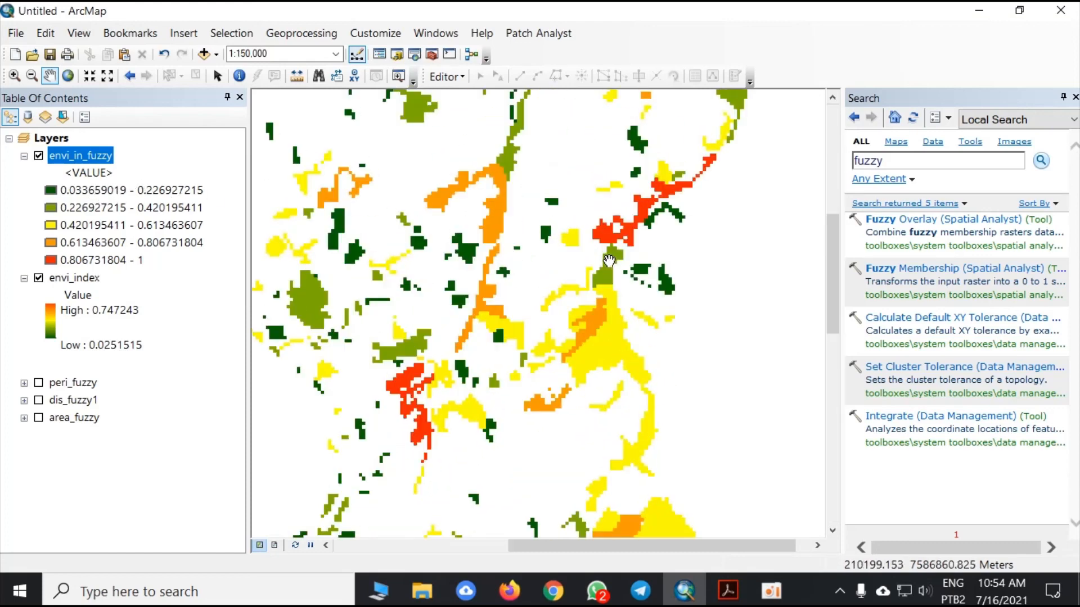
{"action": "left_click_drag", "start_coordinate": [485, 217], "coordinate": [554, 250]}
{"action": "scroll", "coordinate": [537, 301], "scroll_direction": "up", "scroll_amount": 3}
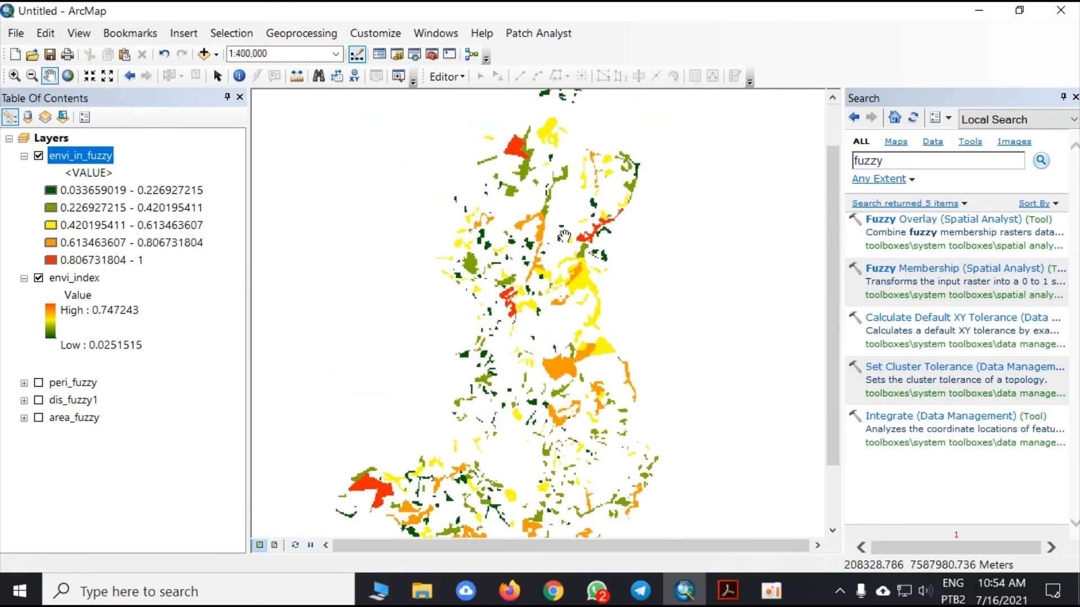
{"action": "scroll", "coordinate": [564, 237], "scroll_direction": "down", "scroll_amount": 4}
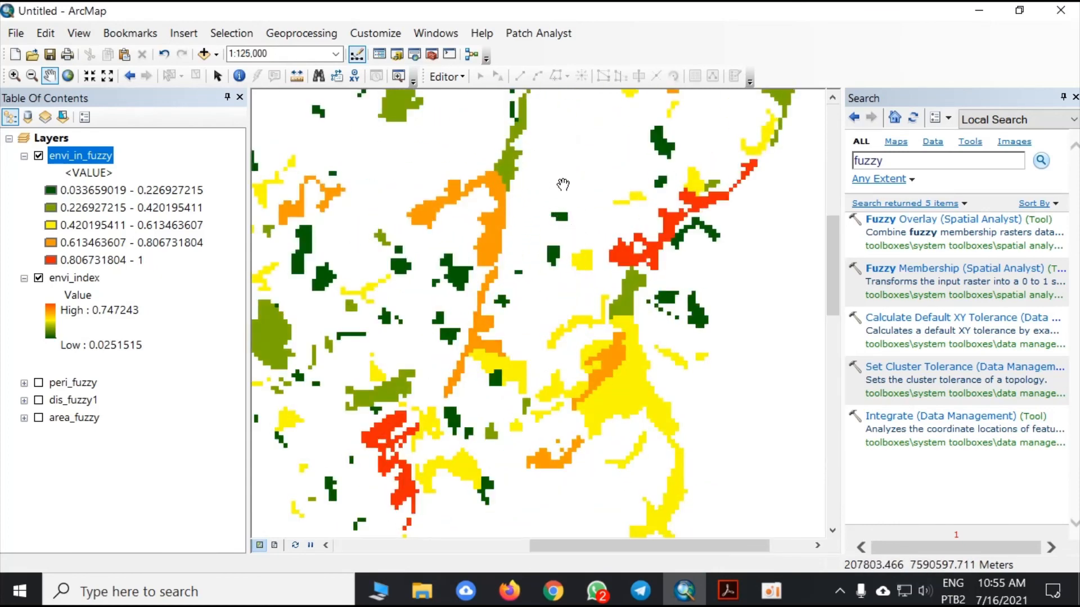
{"action": "scroll", "coordinate": [572, 209], "scroll_direction": "up", "scroll_amount": 2}
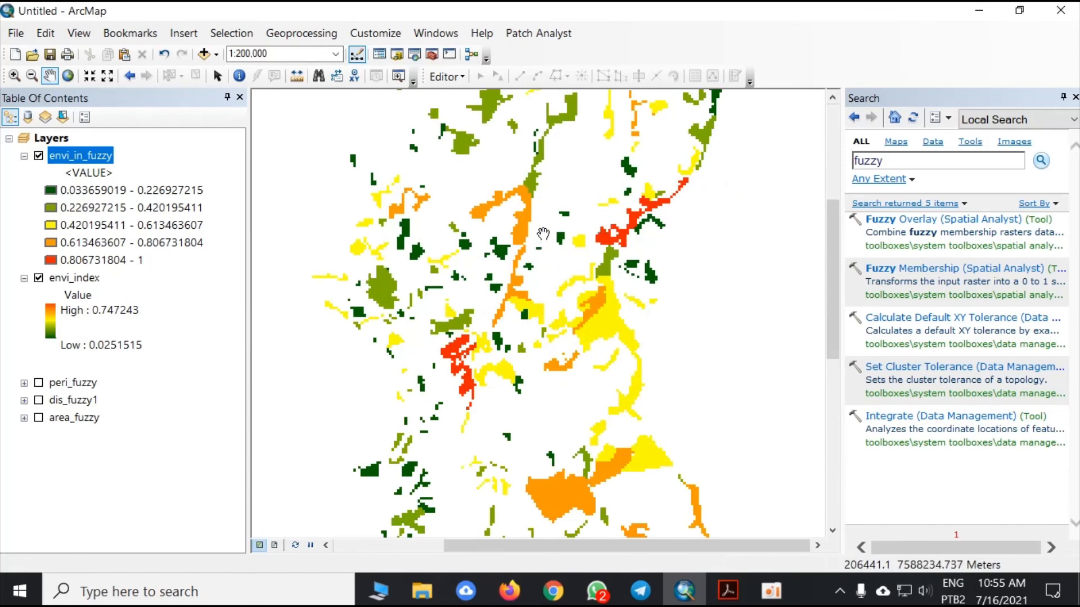
- Inspect the classified envi_in_fuzzy fragments from the central area to the southwestern end, finishing with the whole raster in view
{"action": "scroll", "coordinate": [570, 211], "scroll_direction": "down", "scroll_amount": 2}
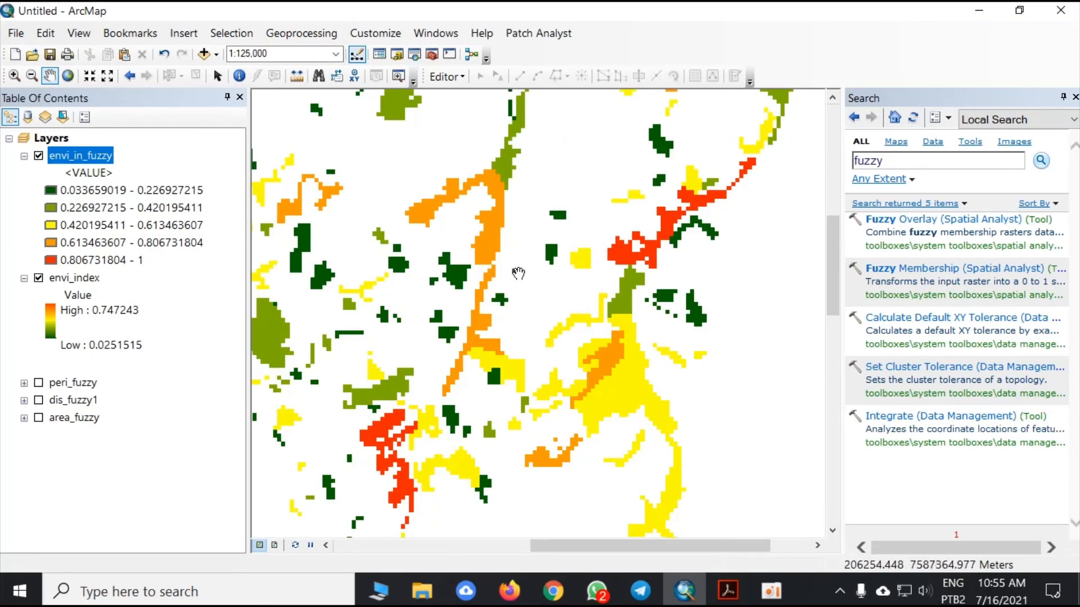
{"action": "scroll", "coordinate": [512, 281], "scroll_direction": "up", "scroll_amount": 3}
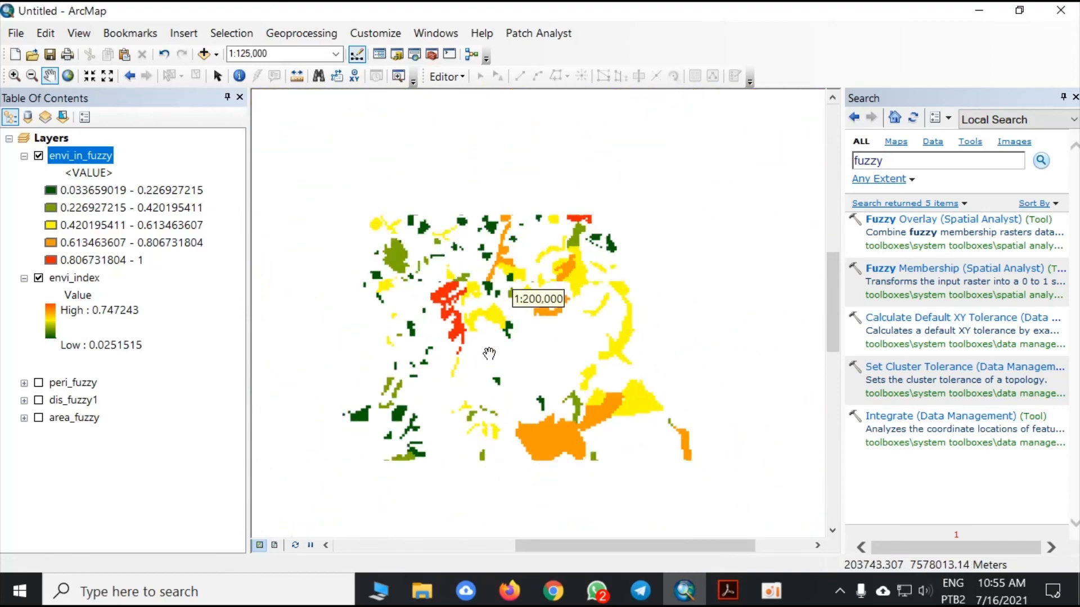
{"action": "scroll", "coordinate": [489, 353], "scroll_direction": "down", "scroll_amount": 3}
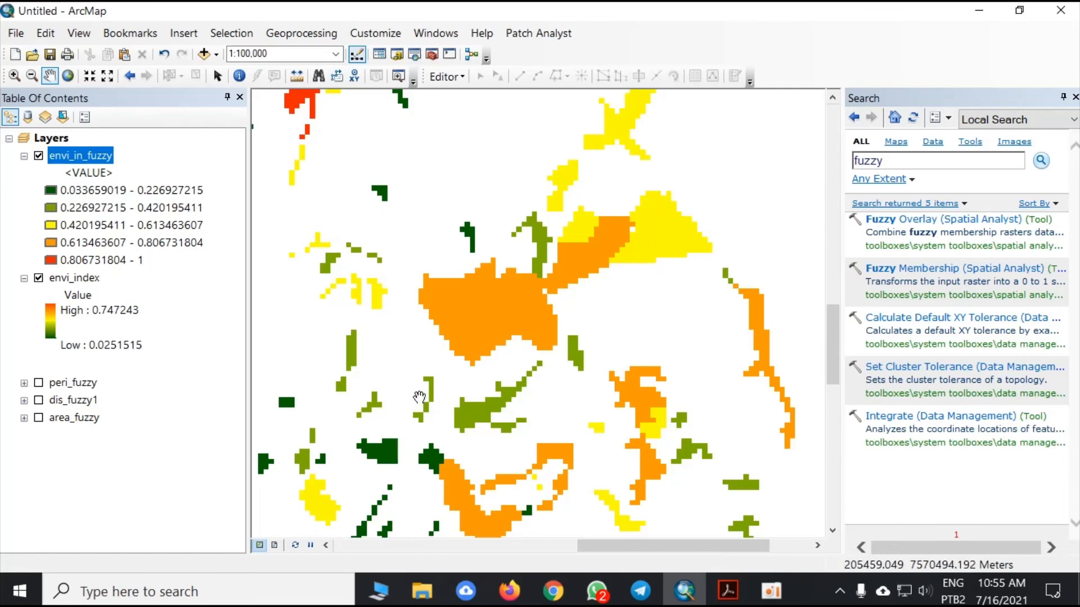
{"action": "scroll", "coordinate": [495, 324], "scroll_direction": "up", "scroll_amount": 1}
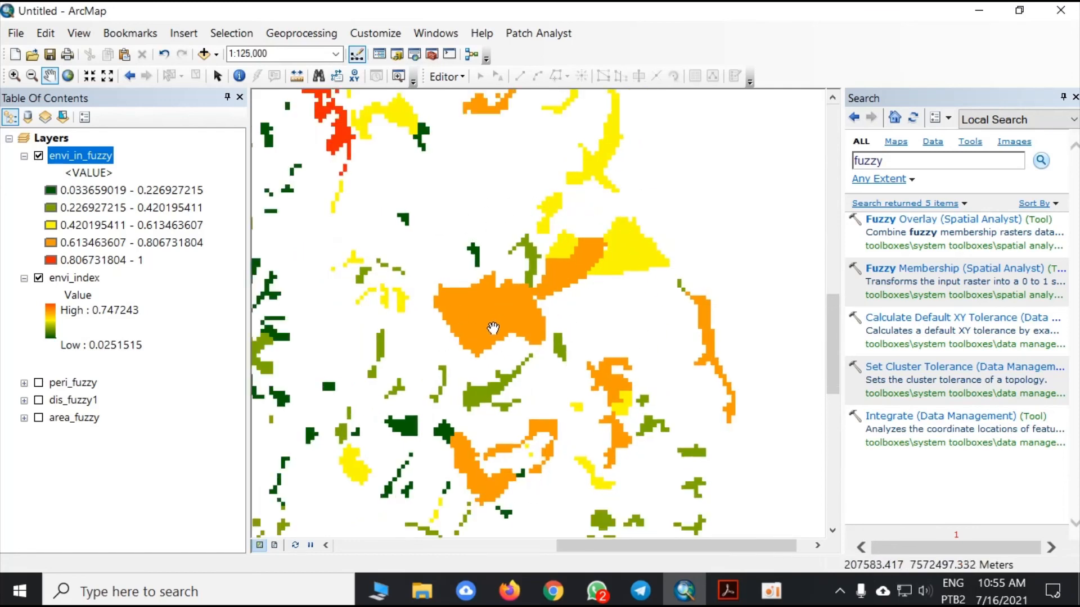
{"action": "scroll", "coordinate": [494, 327], "scroll_direction": "up", "scroll_amount": 3}
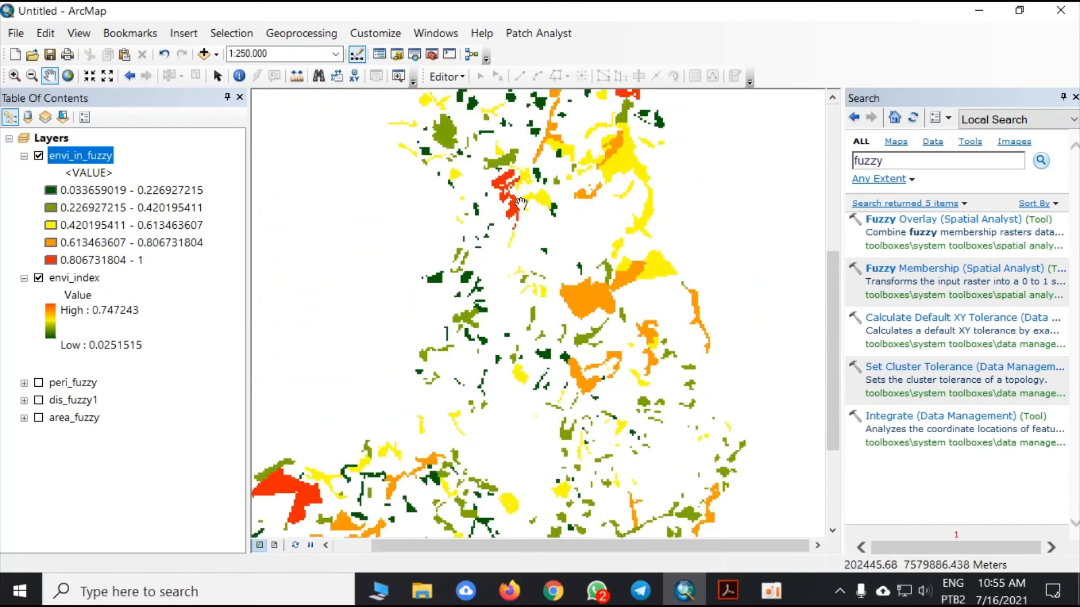
{"action": "scroll", "coordinate": [613, 299], "scroll_direction": "down", "scroll_amount": 1}
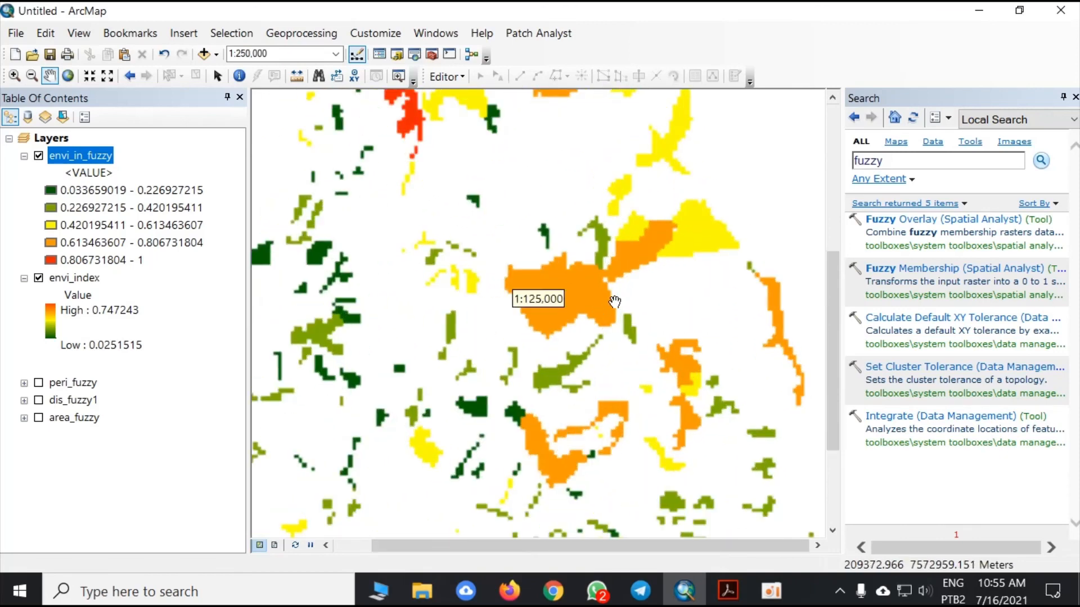
{"action": "left_click_drag", "start_coordinate": [552, 404], "coordinate": [610, 251]}
{"action": "scroll", "coordinate": [559, 315], "scroll_direction": "up", "scroll_amount": 1}
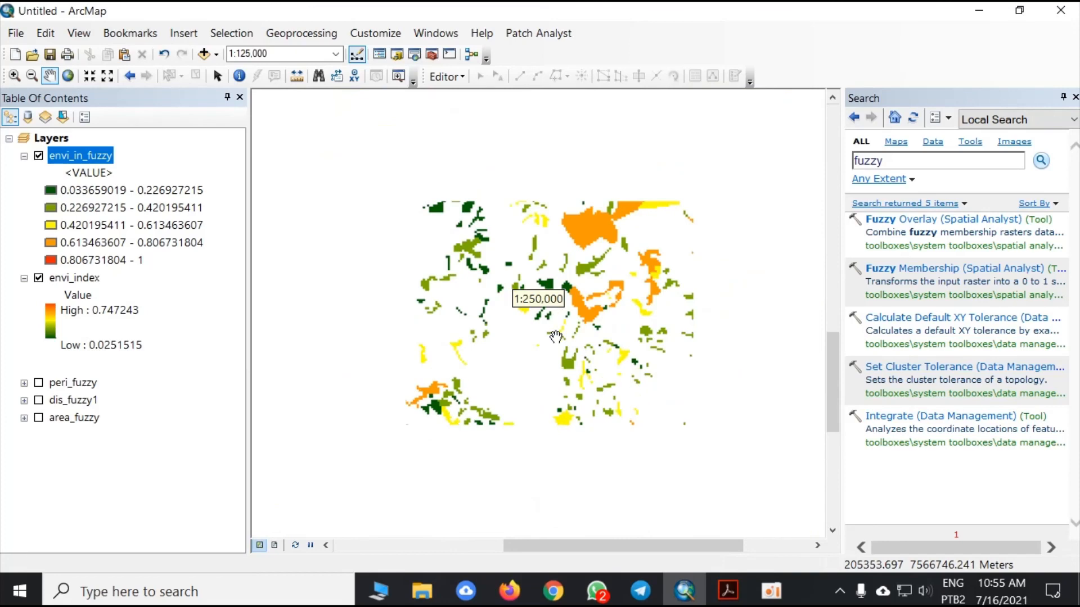
{"action": "left_click_drag", "start_coordinate": [456, 427], "coordinate": [601, 335]}
{"action": "scroll", "coordinate": [452, 335], "scroll_direction": "down", "scroll_amount": 1}
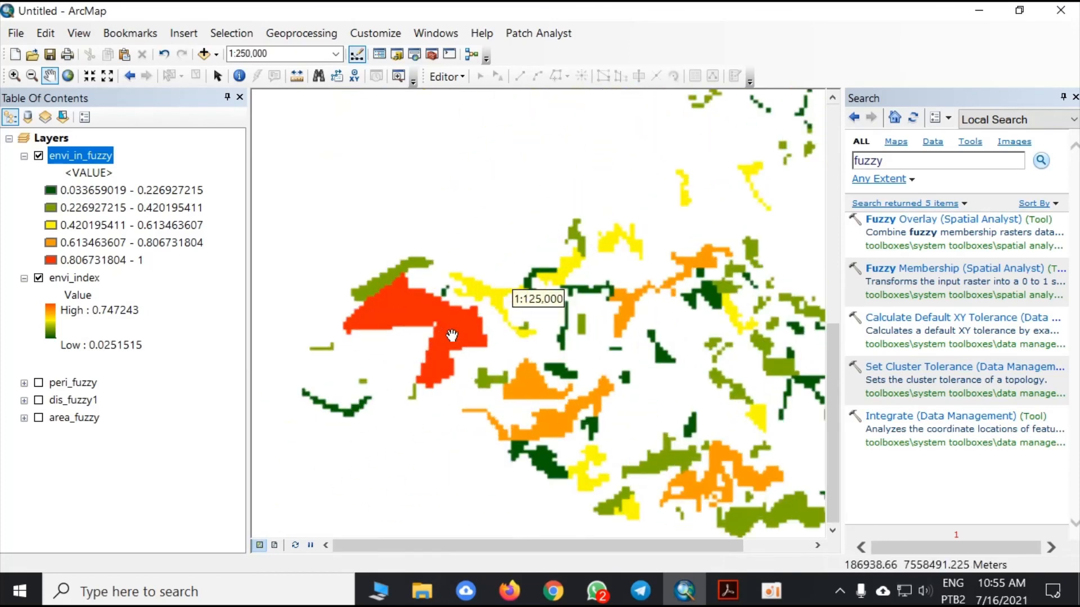
{"action": "scroll", "coordinate": [555, 355], "scroll_direction": "up", "scroll_amount": 1}
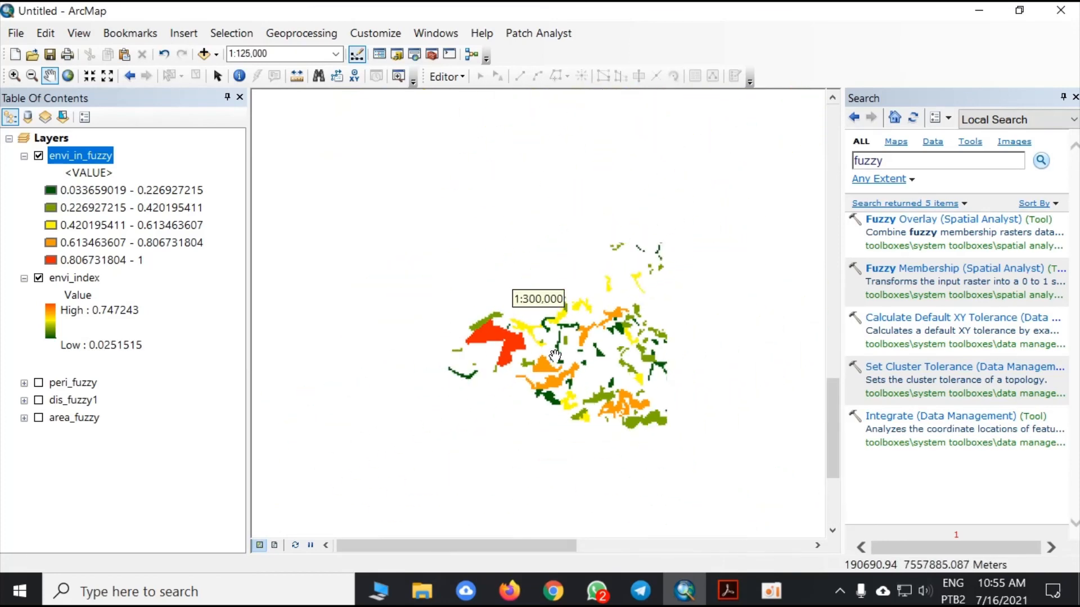
{"action": "scroll", "coordinate": [452, 399], "scroll_direction": "up", "scroll_amount": 1}
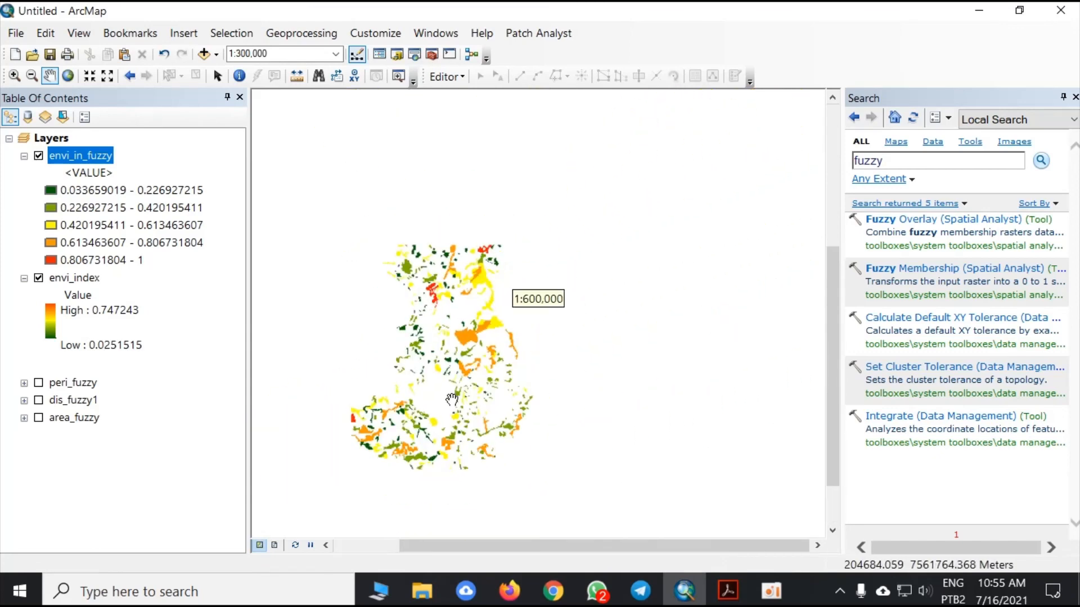
{"action": "left_click_drag", "start_coordinate": [449, 362], "coordinate": [555, 330]}
{"action": "left_click_drag", "start_coordinate": [574, 292], "coordinate": [538, 332]}
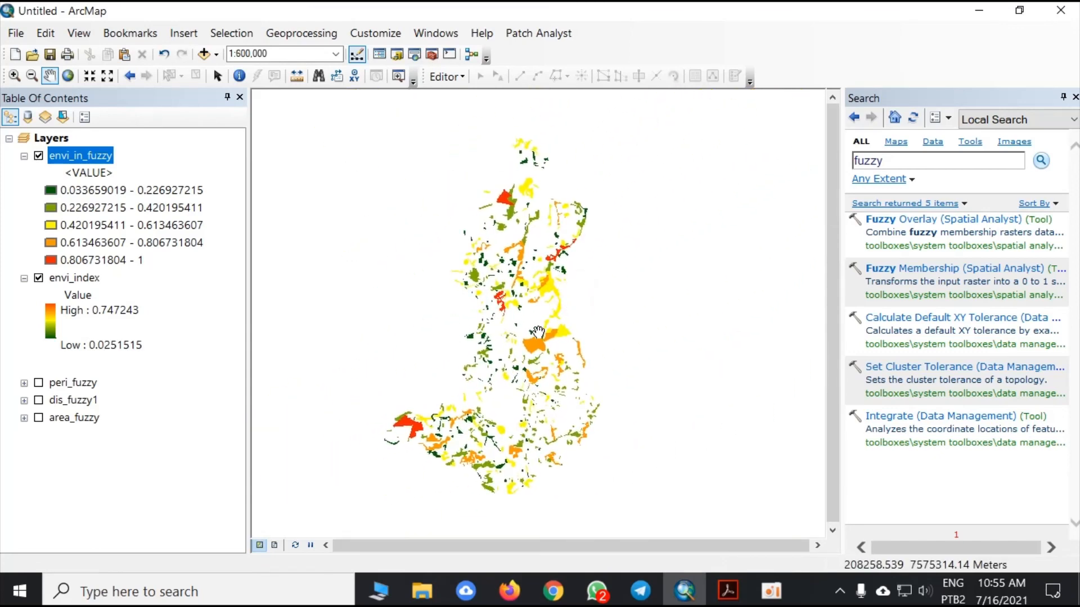